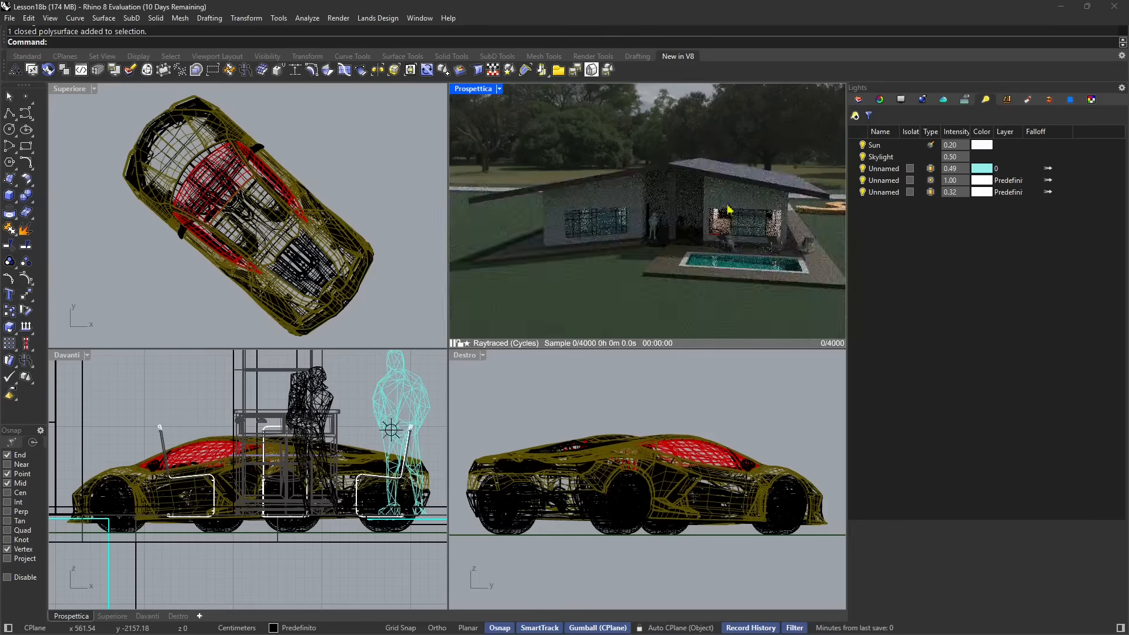
- Examine the raytraced villa, pool and parked car from several distances and angles, comparing them with the plan view
{"action": "scroll", "coordinate": [337, 226], "scroll_direction": "down", "scroll_amount": 10}
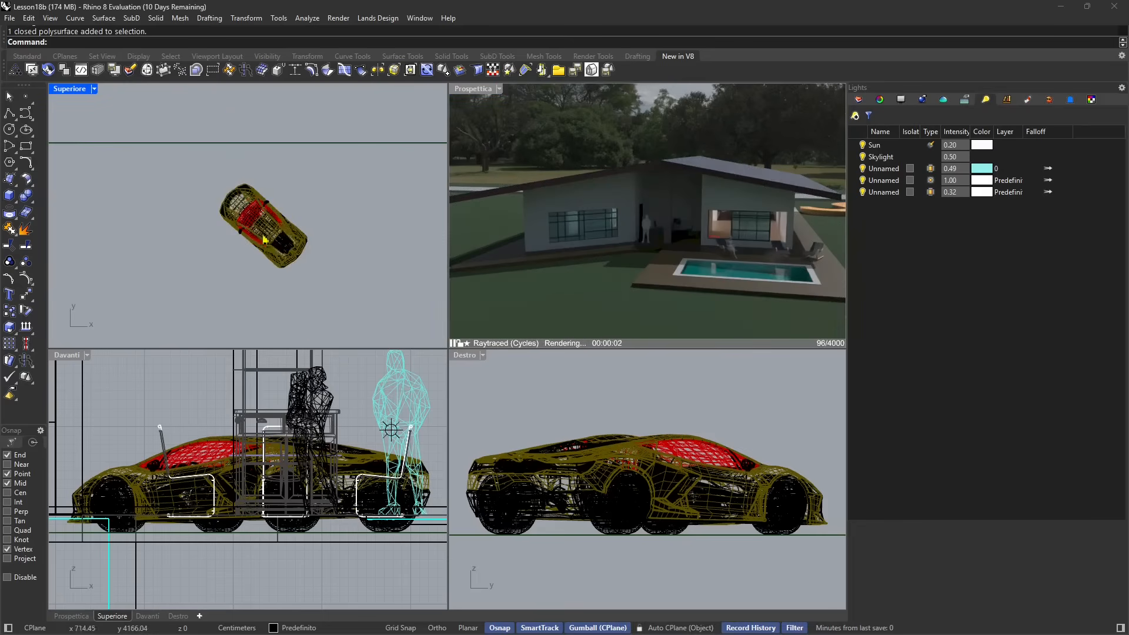
{"action": "scroll", "coordinate": [292, 276], "scroll_direction": "up", "scroll_amount": 5}
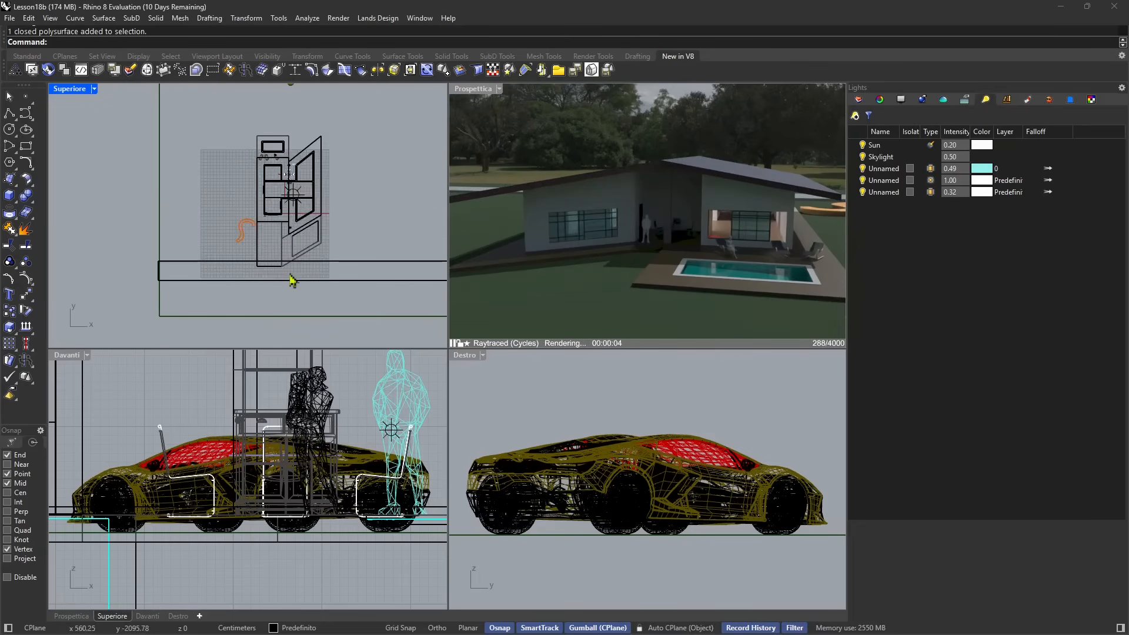
{"action": "right_click_drag", "start_coordinate": [636, 231], "coordinate": [734, 281]}
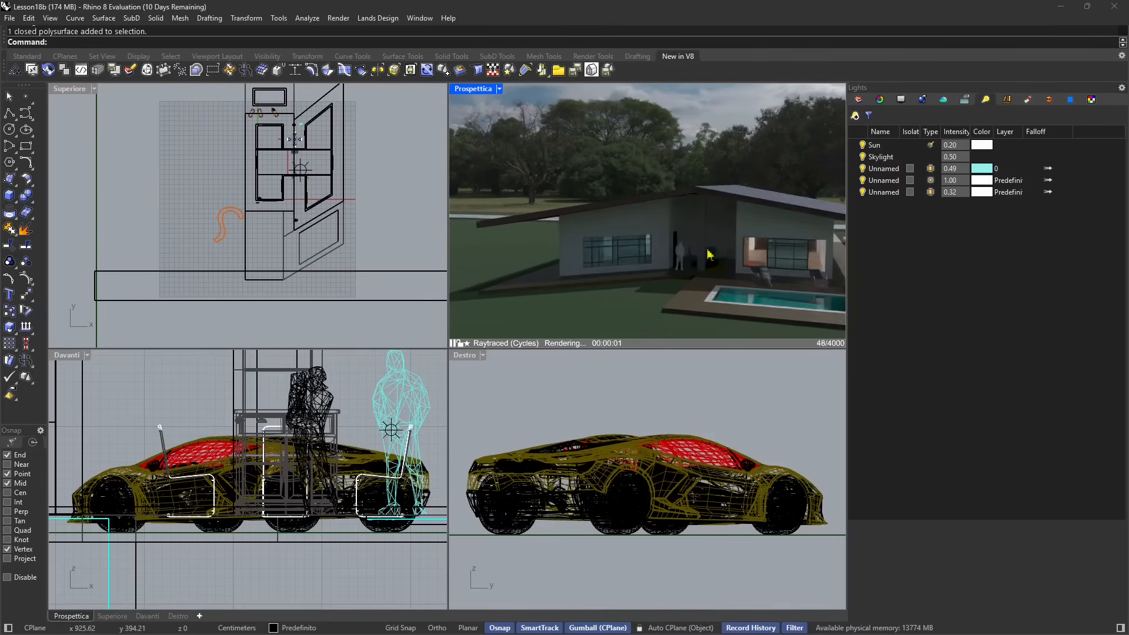
{"action": "scroll", "coordinate": [287, 132], "scroll_direction": "up", "scroll_amount": 10}
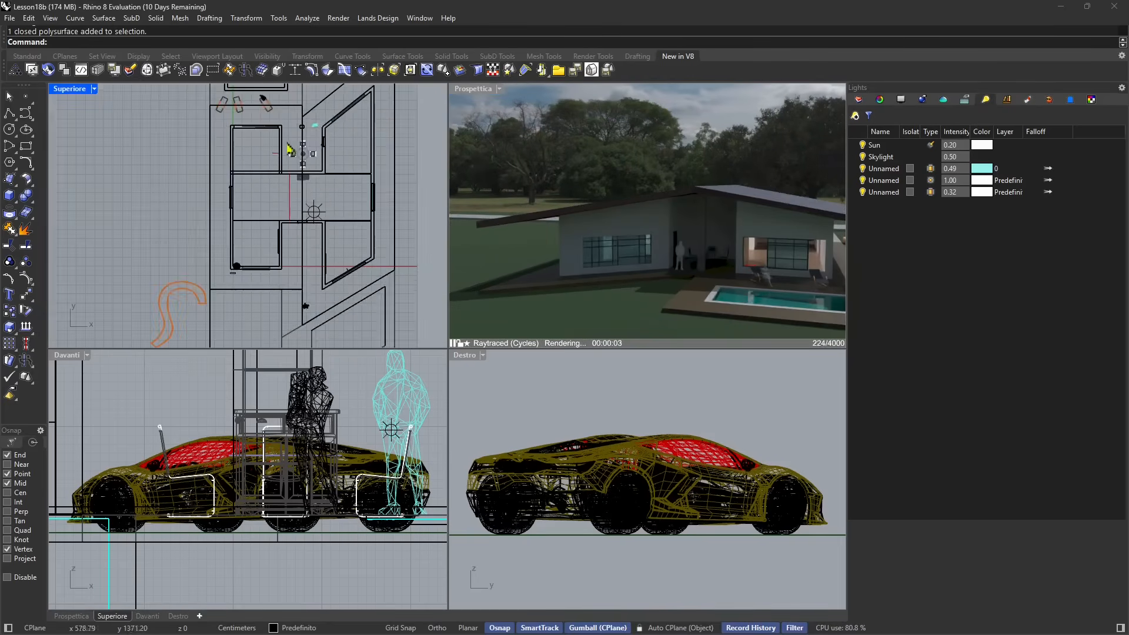
{"action": "scroll", "coordinate": [279, 235], "scroll_direction": "down", "scroll_amount": 8}
{"action": "right_click_drag", "start_coordinate": [634, 238], "coordinate": [591, 228]}
{"action": "scroll", "coordinate": [591, 229], "scroll_direction": "down", "scroll_amount": 4}
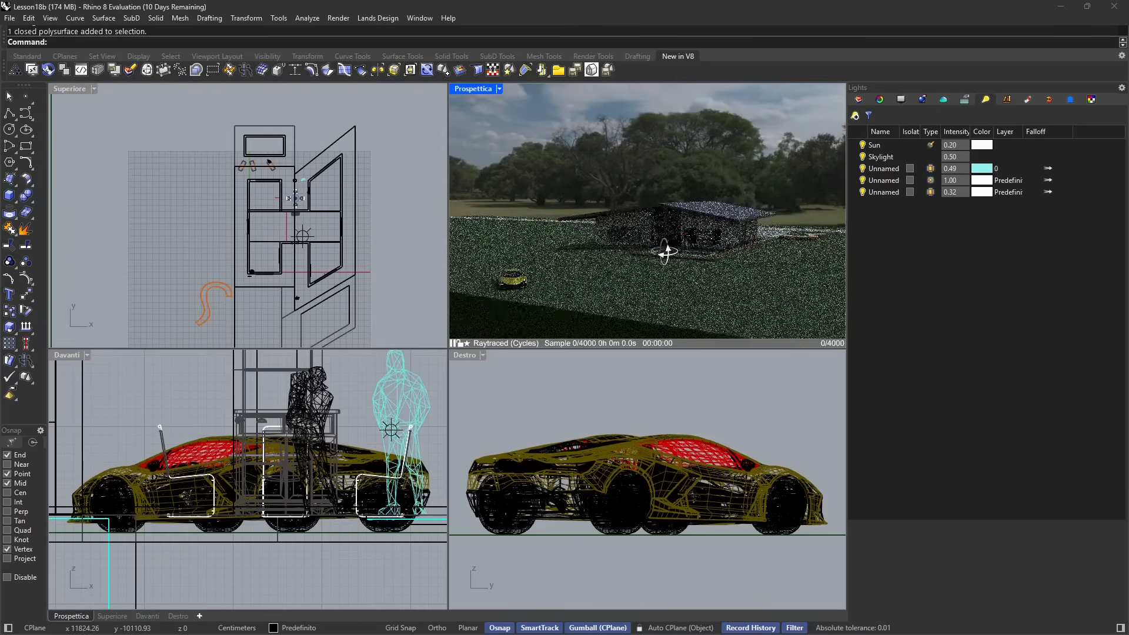
{"action": "right_click_drag", "start_coordinate": [665, 251], "coordinate": [671, 253]}
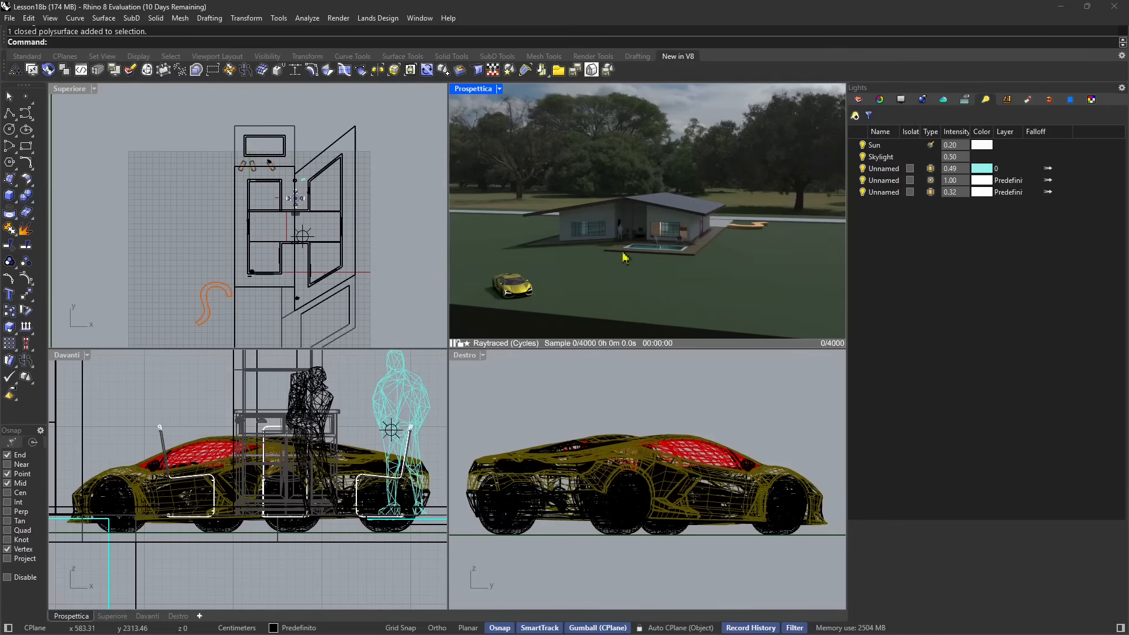
{"action": "scroll", "coordinate": [625, 257], "scroll_direction": "up", "scroll_amount": 3}
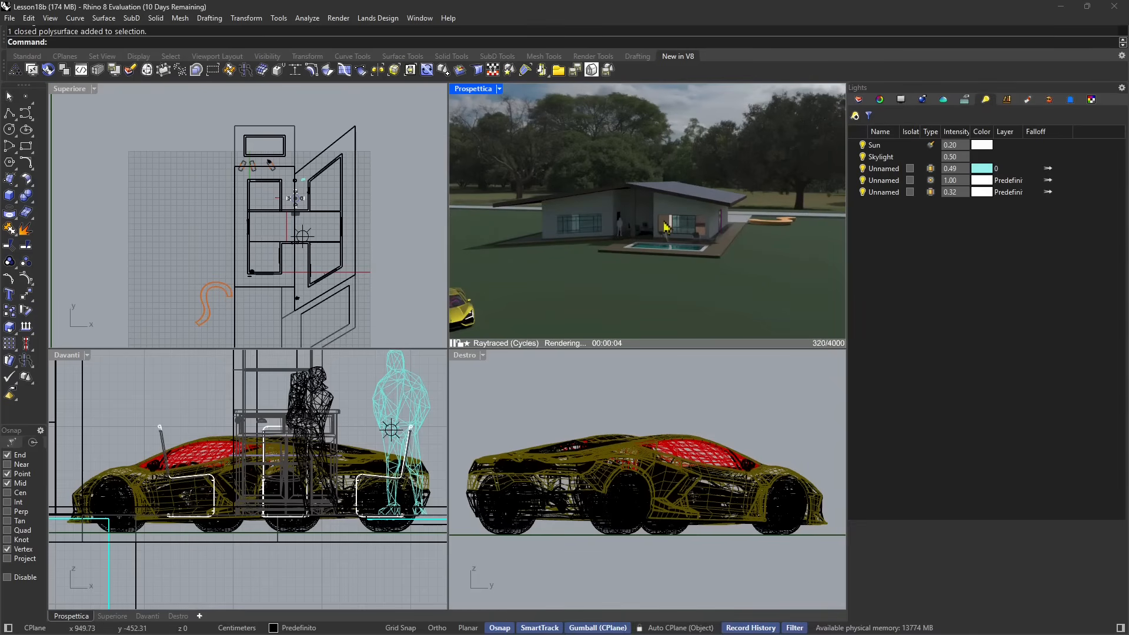
- Maximize the perspective viewport and set its display mode to Monochrome
{"action": "left_click", "coordinate": [498, 88]}
{"action": "left_click", "coordinate": [487, 149]}
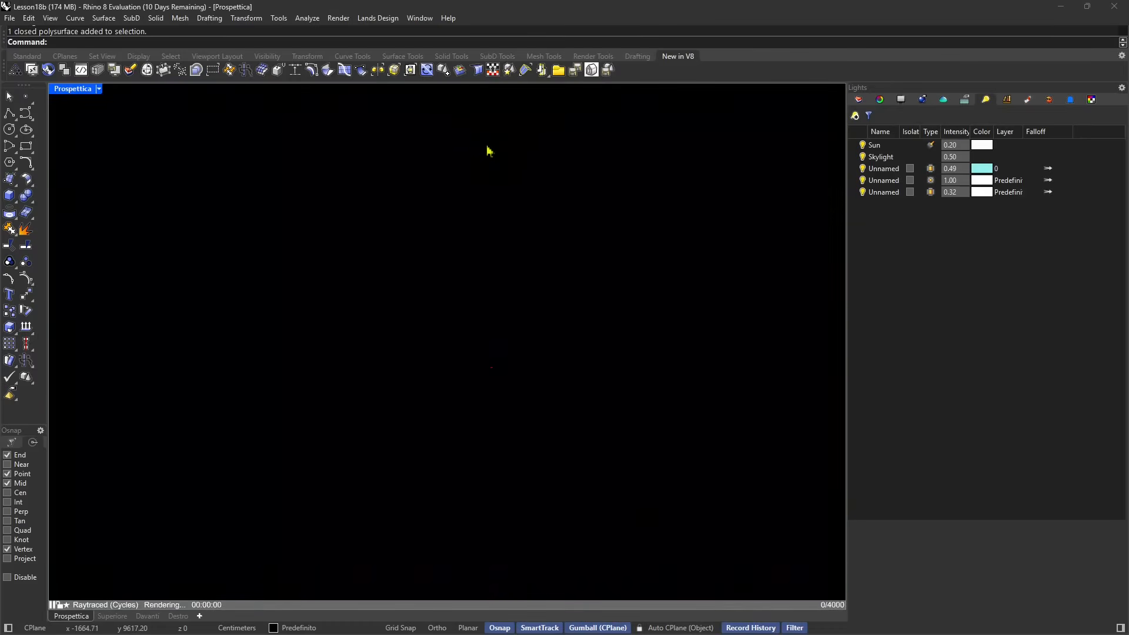
{"action": "left_click", "coordinate": [99, 90]}
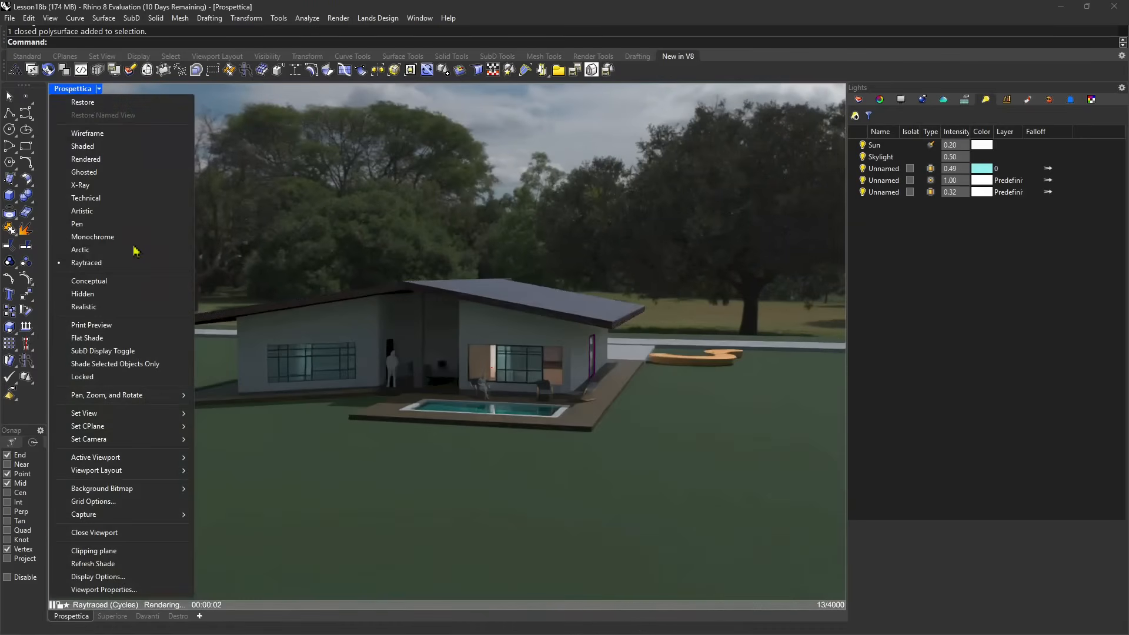
{"action": "left_click", "coordinate": [82, 243]}
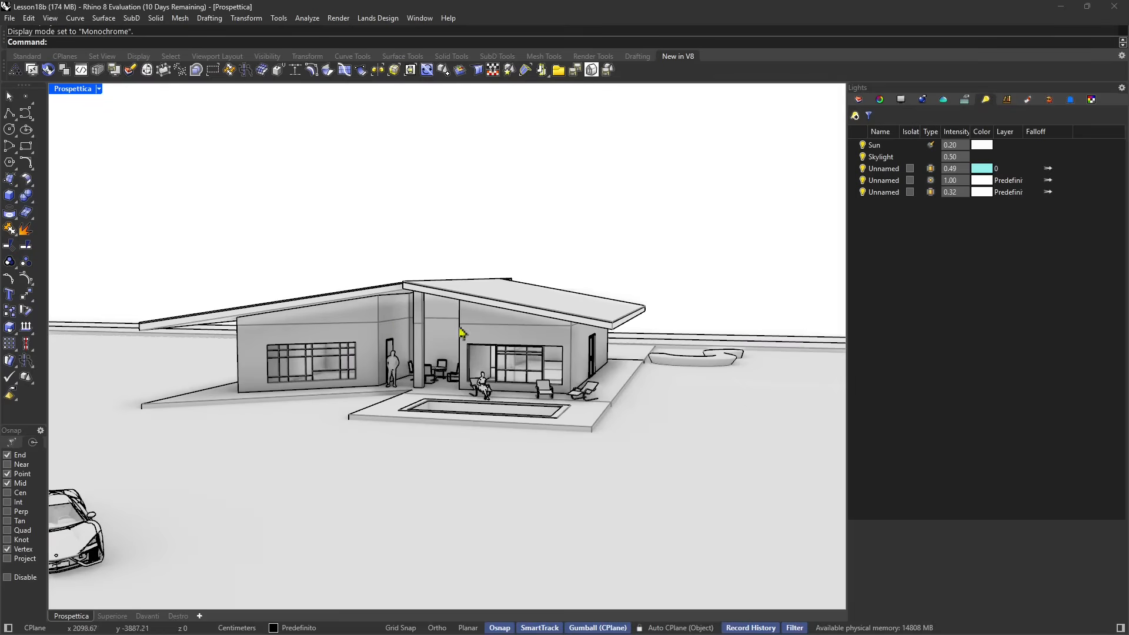
- Inspect the Monochrome villa model from different angles, including the roof, pool terrace and S-shaped bench
{"action": "right_click_drag", "start_coordinate": [512, 314], "coordinate": [555, 408]}
{"action": "scroll", "coordinate": [522, 378], "scroll_direction": "down", "scroll_amount": 5}
{"action": "scroll", "coordinate": [550, 384], "scroll_direction": "up", "scroll_amount": 6}
{"action": "right_click_drag", "start_coordinate": [513, 375], "coordinate": [482, 404]}
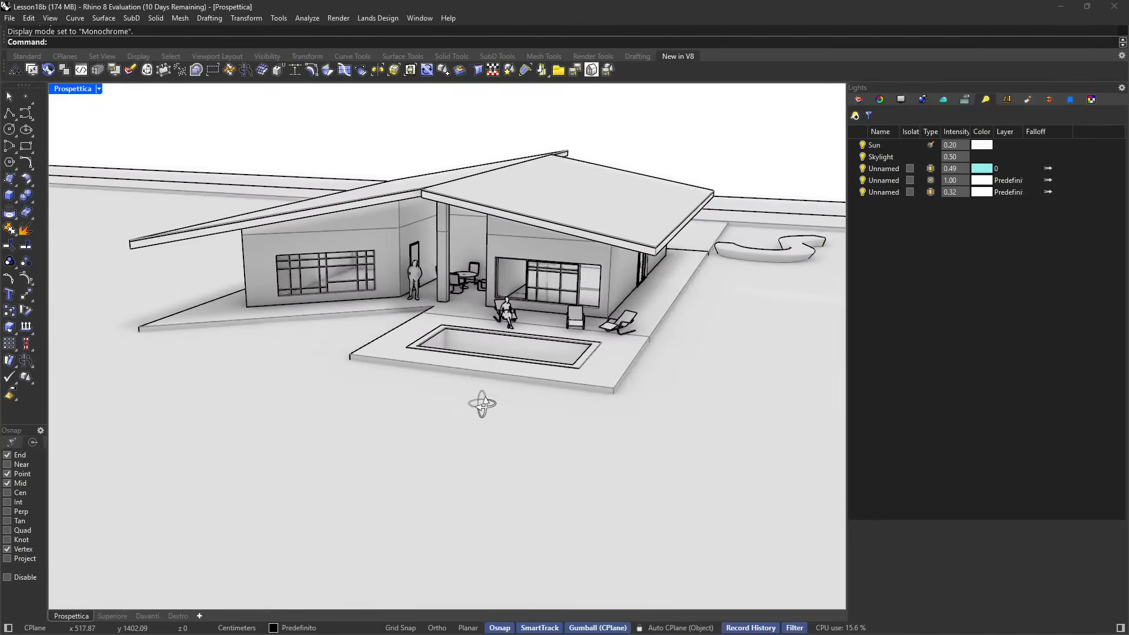
{"action": "right_click_drag", "start_coordinate": [556, 264], "coordinate": [510, 368], "text": "shift"}
{"action": "scroll", "coordinate": [483, 383], "scroll_direction": "down", "scroll_amount": 5}
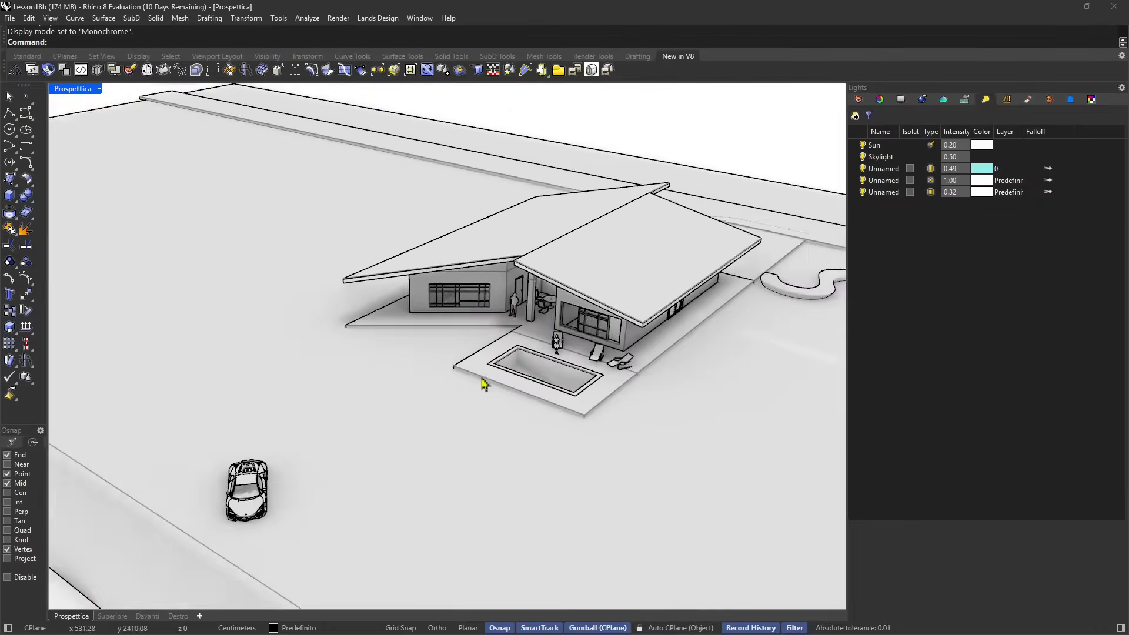
{"action": "scroll", "coordinate": [484, 385], "scroll_direction": "down", "scroll_amount": 3}
{"action": "scroll", "coordinate": [643, 315], "scroll_direction": "up", "scroll_amount": 6}
{"action": "right_click_drag", "start_coordinate": [627, 375], "coordinate": [603, 368], "text": "shift"}
- Set the perspective viewport's display mode to Arctic
{"action": "left_click", "coordinate": [98, 90]}
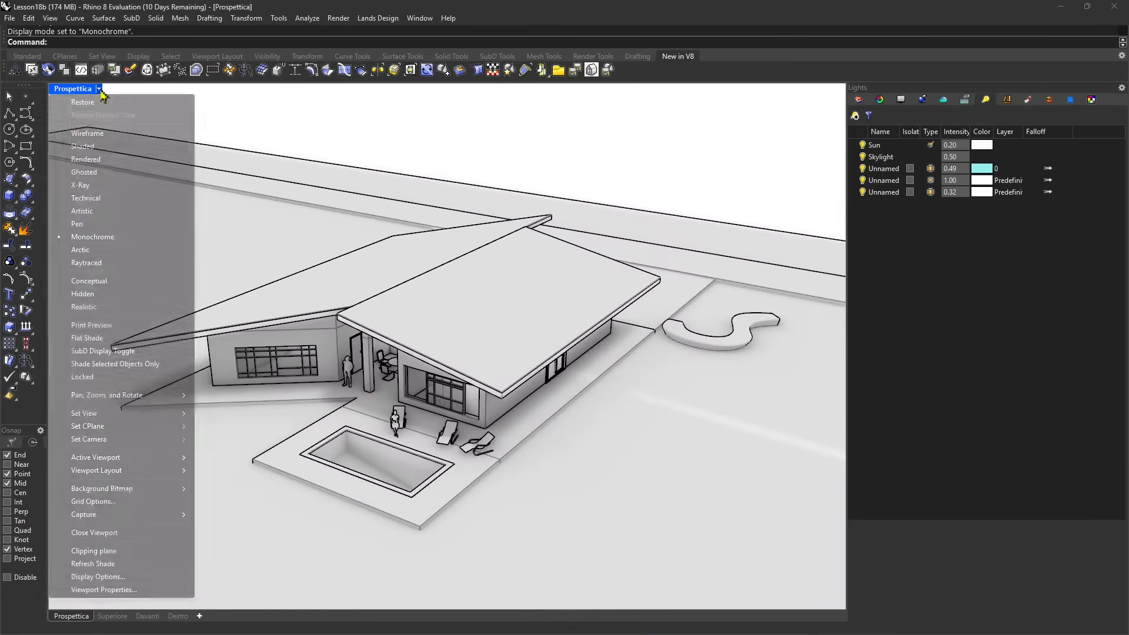
{"action": "left_click", "coordinate": [96, 259]}
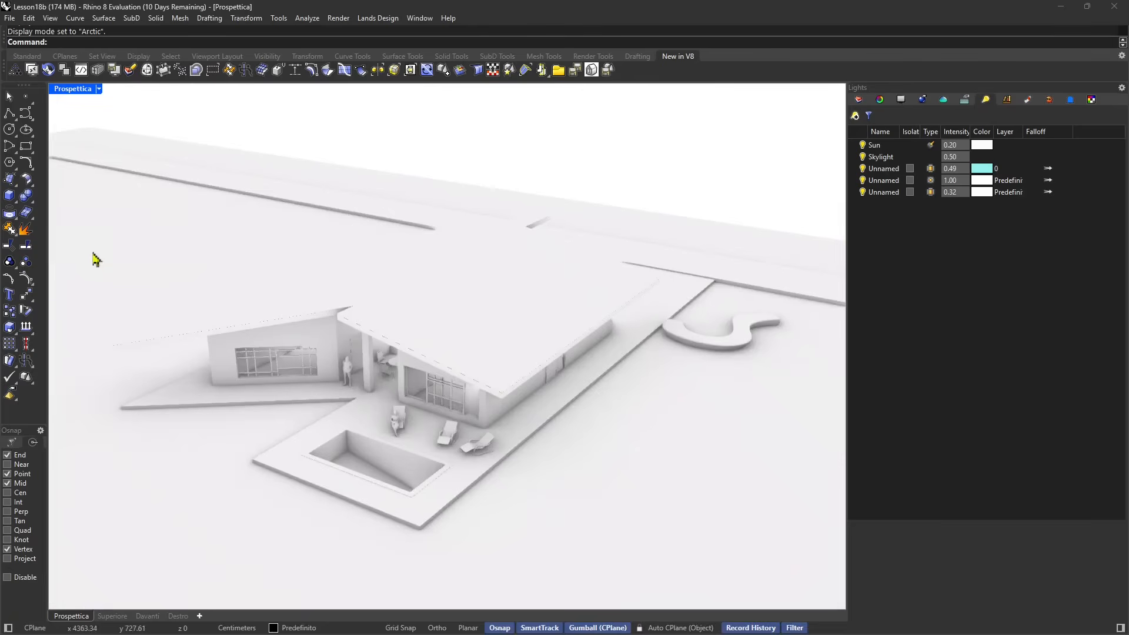
{"action": "left_click", "coordinate": [98, 89]}
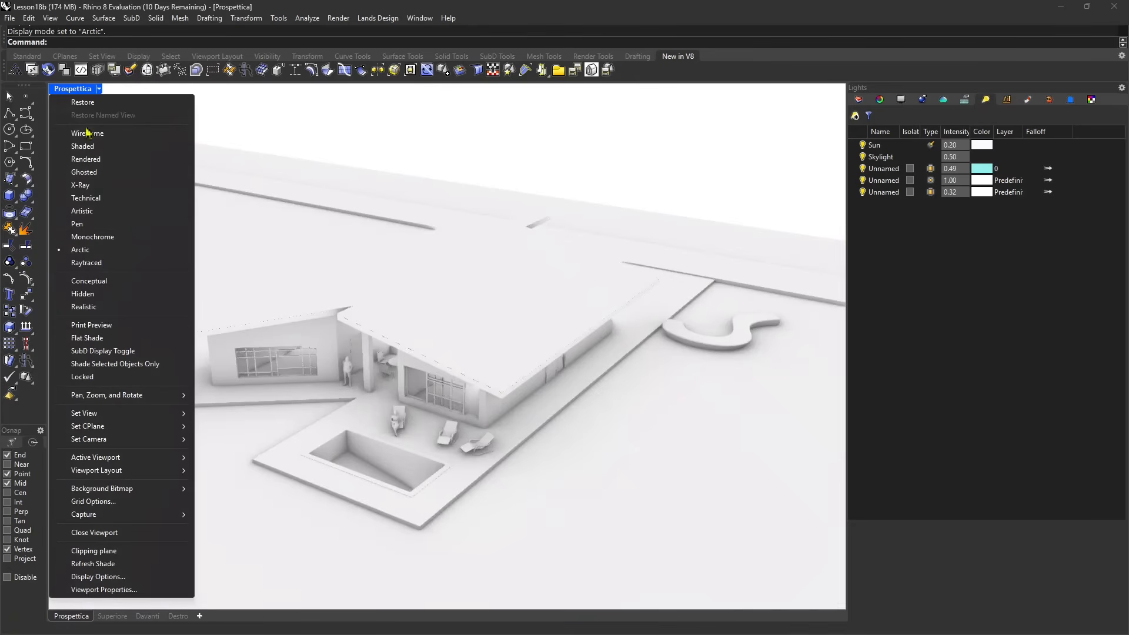
- Close the Lesson18b model and open the Lezione 19 Rhino file from the DESIGN & ARCHITECTURE IN RHINO folder
{"action": "left_click", "coordinate": [10, 19]}
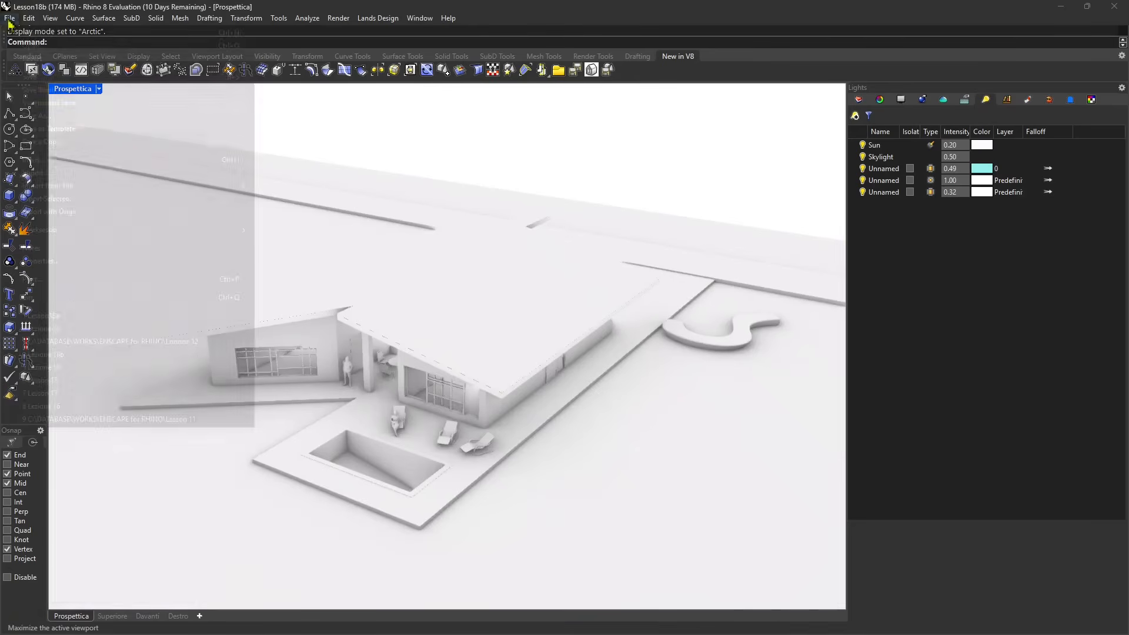
{"action": "left_click", "coordinate": [1000, 18]}
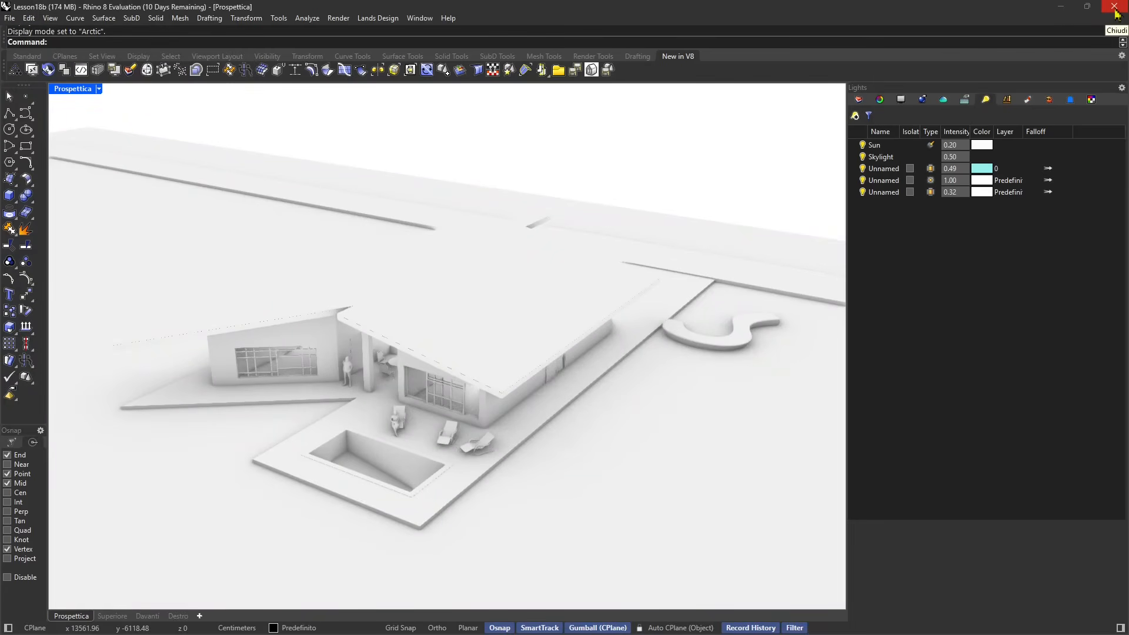
{"action": "left_click", "coordinate": [1116, 10]}
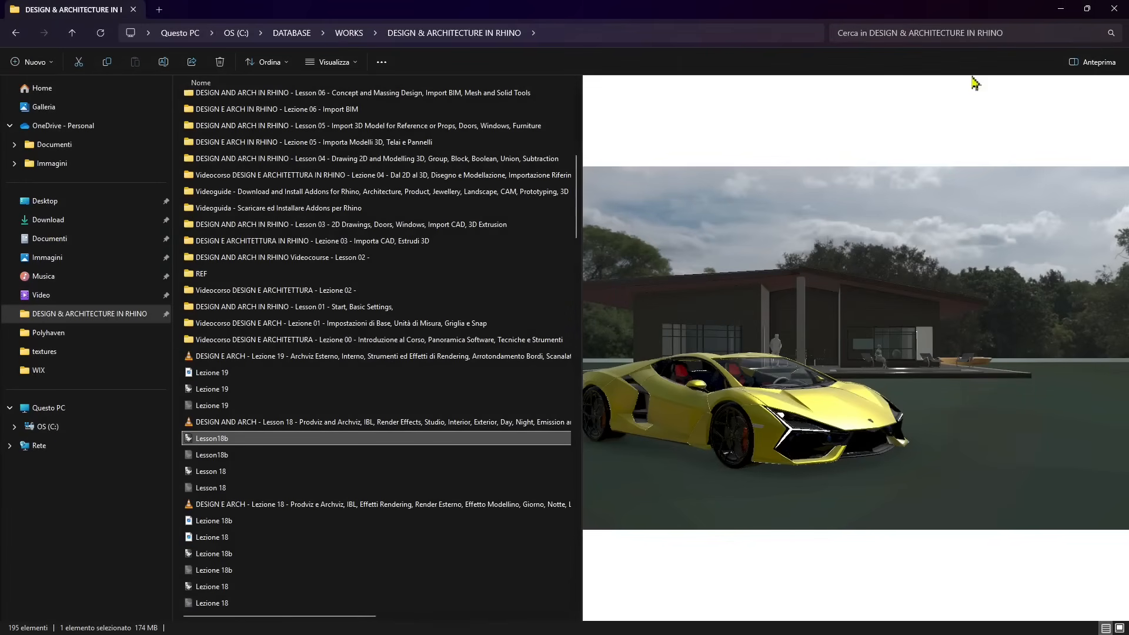
{"action": "left_click", "coordinate": [227, 390]}
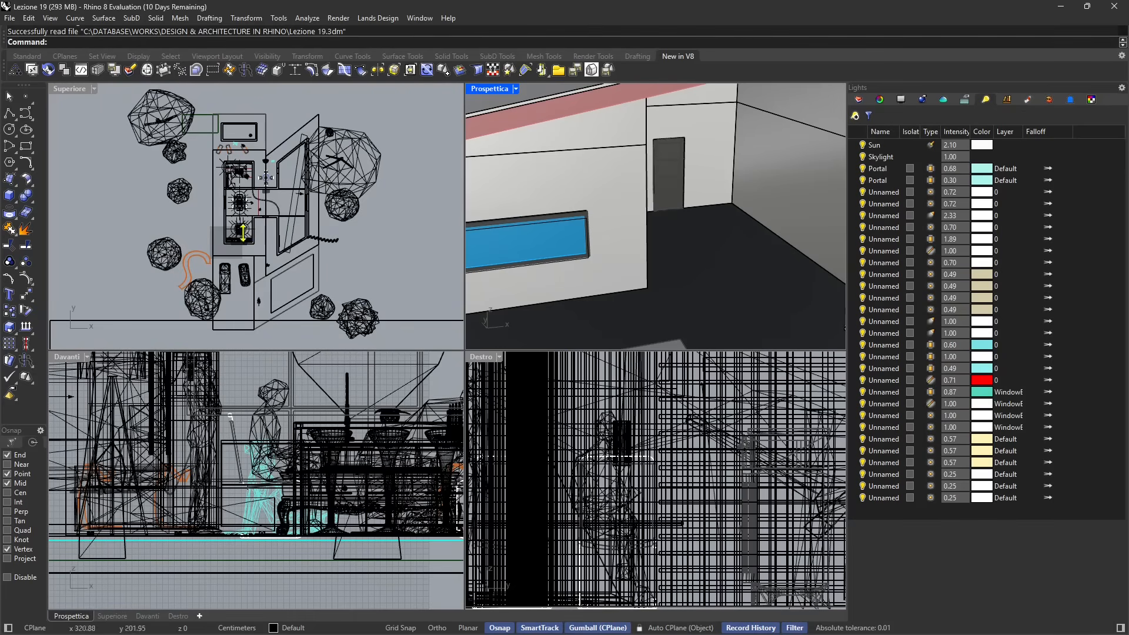
- Delete the site ground, the long road strip, the S-shaped bench and the trees west of the house, accepting the history break
{"action": "scroll", "coordinate": [209, 231], "scroll_direction": "up", "scroll_amount": 3}
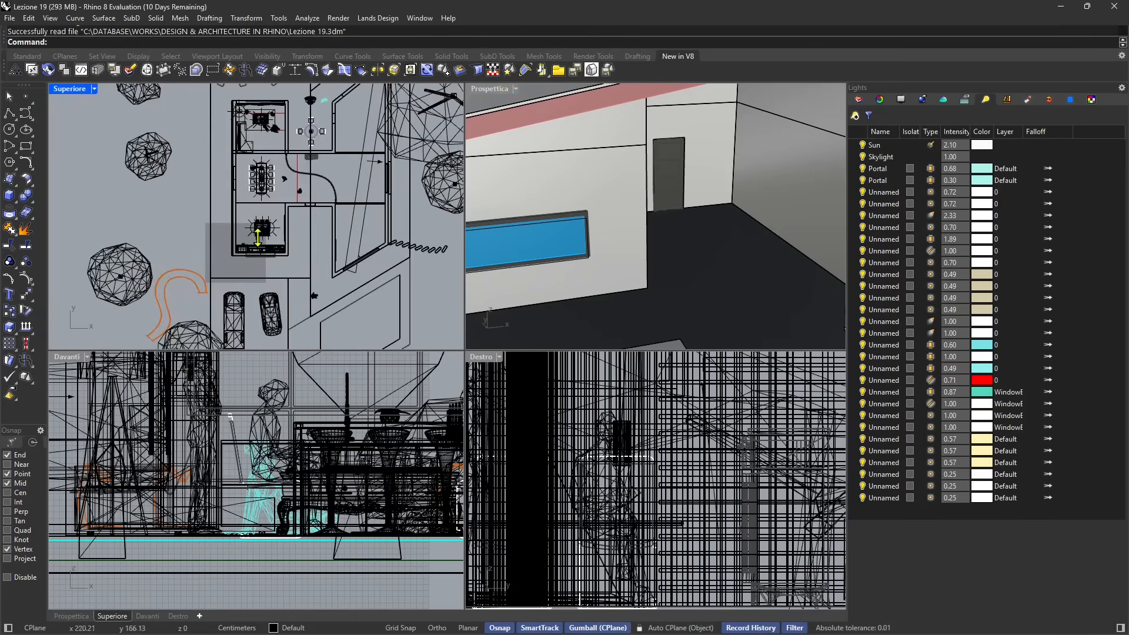
{"action": "scroll", "coordinate": [258, 236], "scroll_direction": "down", "scroll_amount": 5}
{"action": "scroll", "coordinate": [172, 198], "scroll_direction": "down", "scroll_amount": 3}
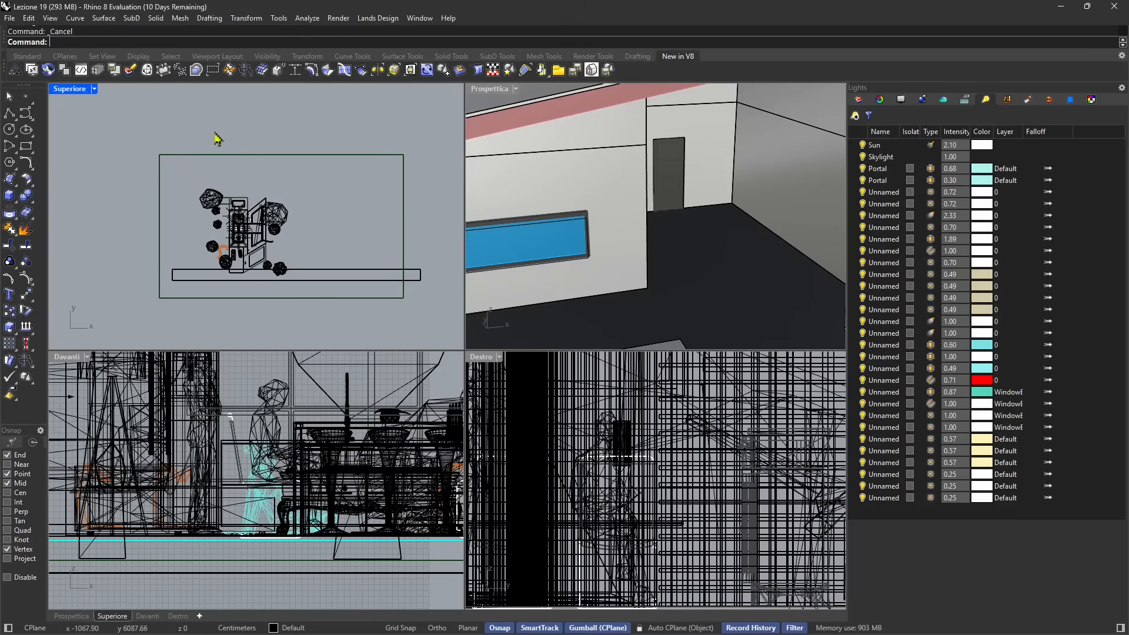
{"action": "left_click_drag", "start_coordinate": [217, 135], "coordinate": [98, 319]}
{"action": "key", "text": "Delete"}
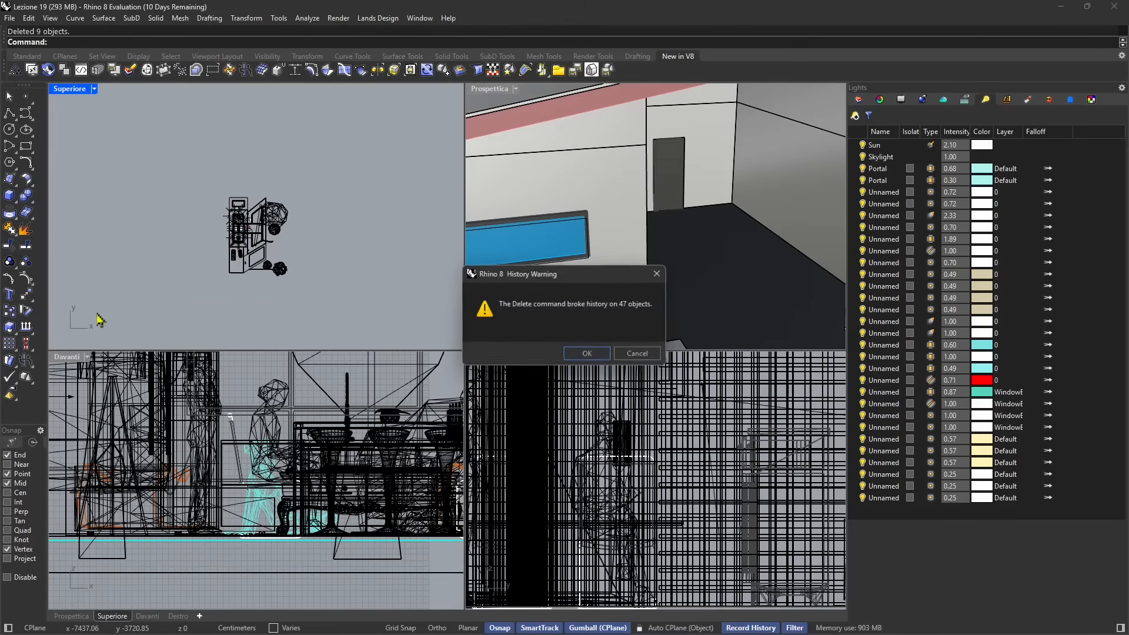
{"action": "left_click", "coordinate": [588, 353]}
- Delete the large trees on the east side of the house in the plan view
{"action": "scroll", "coordinate": [303, 223], "scroll_direction": "up", "scroll_amount": 2}
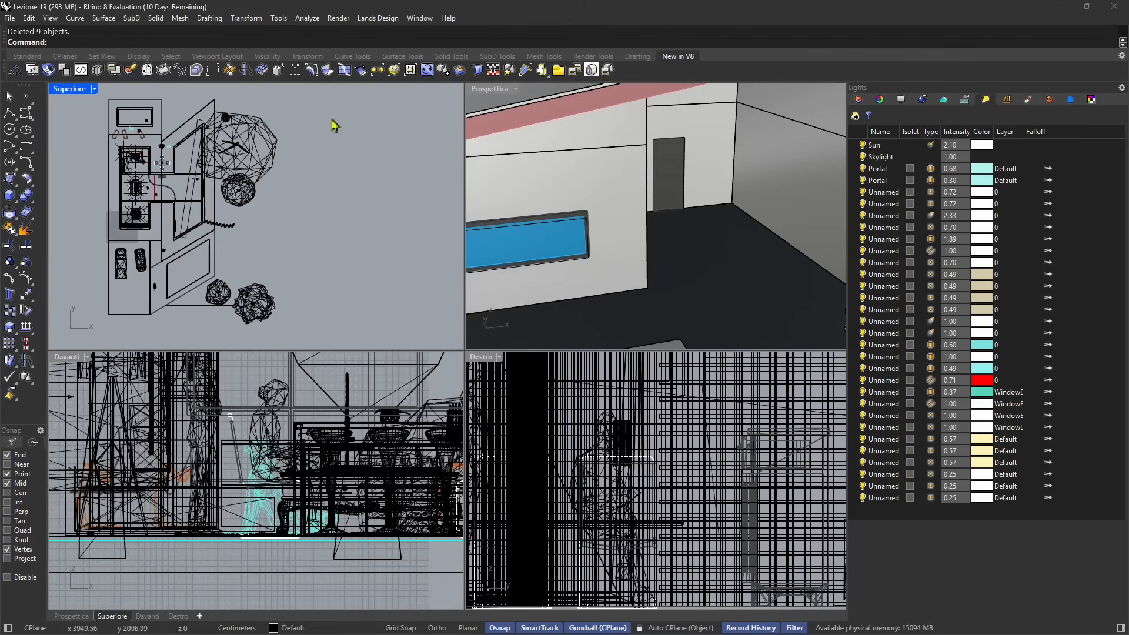
{"action": "left_click_drag", "start_coordinate": [330, 121], "coordinate": [238, 331]}
{"action": "key", "text": "Delete"}
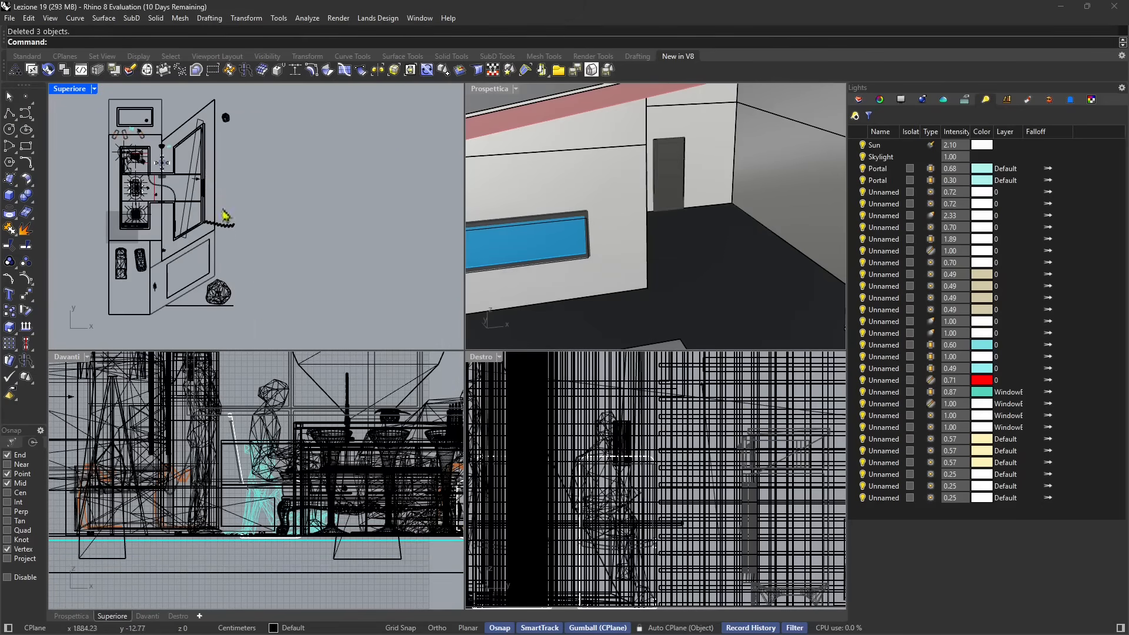
- Delete the row of short angled slats extending from the house's east corner
{"action": "scroll", "coordinate": [226, 242], "scroll_direction": "up", "scroll_amount": 3}
{"action": "left_click", "coordinate": [200, 218]}
{"action": "scroll", "coordinate": [197, 217], "scroll_direction": "up", "scroll_amount": 4}
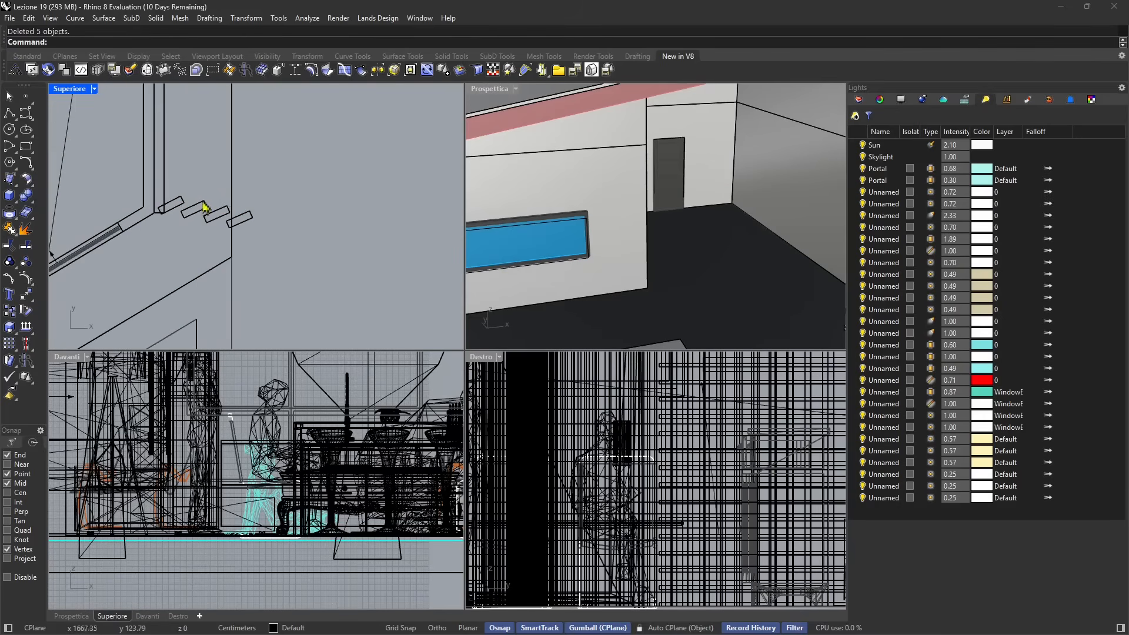
{"action": "key", "text": "Delete"}
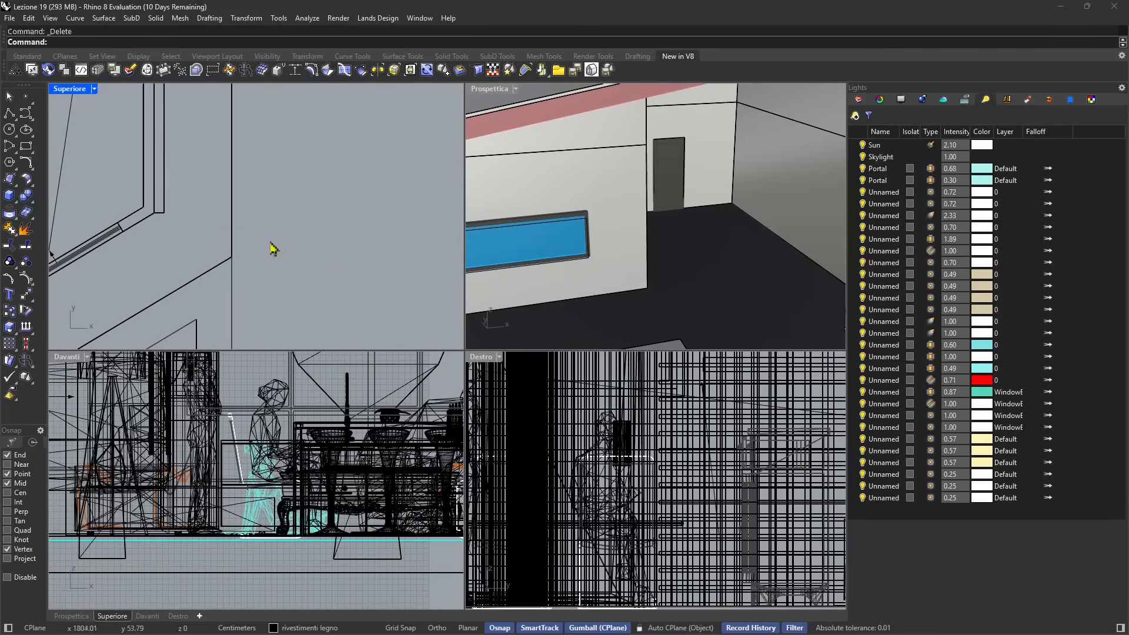
- Delete the figures and the three sun loungers beside the pool in the plan view
{"action": "scroll", "coordinate": [318, 255], "scroll_direction": "down", "scroll_amount": 4}
{"action": "scroll", "coordinate": [322, 258], "scroll_direction": "down", "scroll_amount": 5}
{"action": "scroll", "coordinate": [188, 170], "scroll_direction": "up", "scroll_amount": 5}
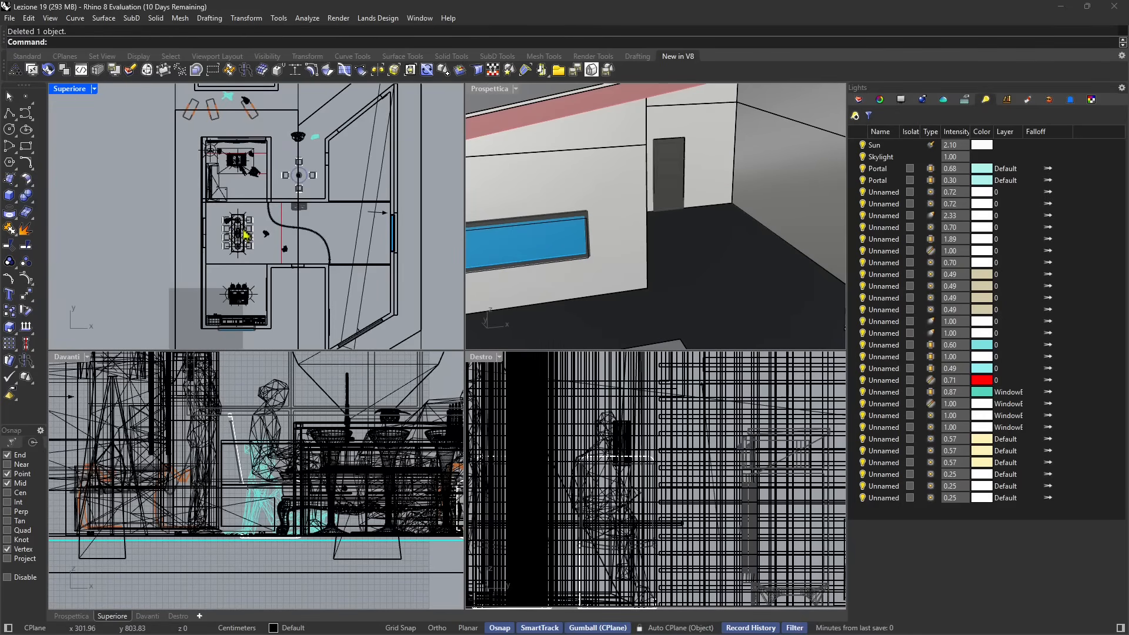
{"action": "scroll", "coordinate": [240, 247], "scroll_direction": "down", "scroll_amount": 5}
{"action": "scroll", "coordinate": [227, 156], "scroll_direction": "up", "scroll_amount": 7}
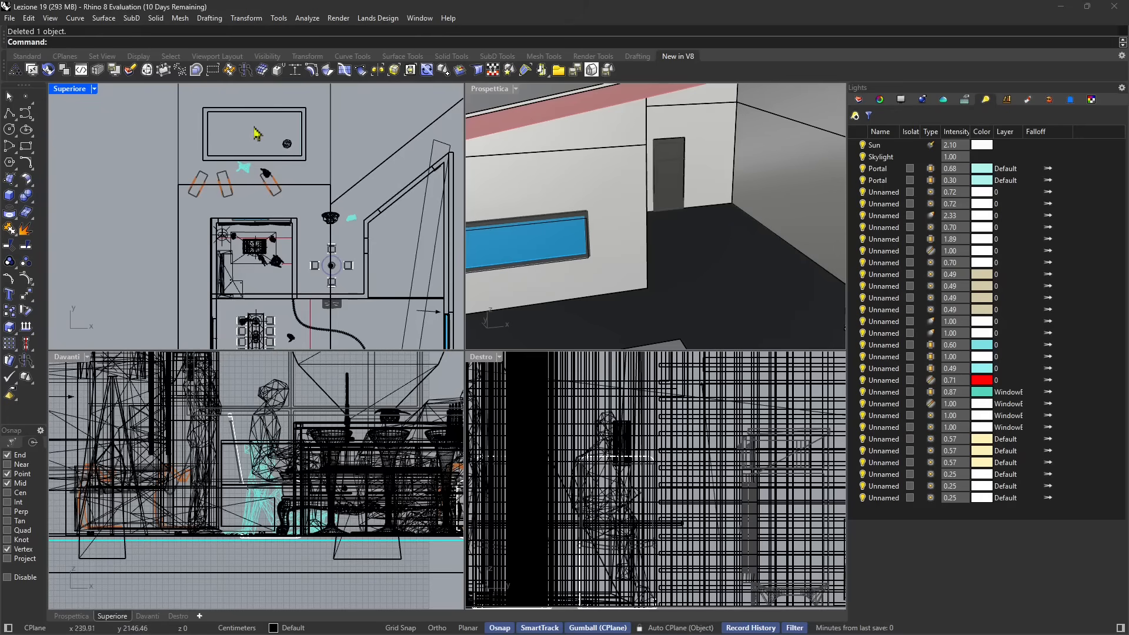
{"action": "scroll", "coordinate": [253, 144], "scroll_direction": "up", "scroll_amount": 5}
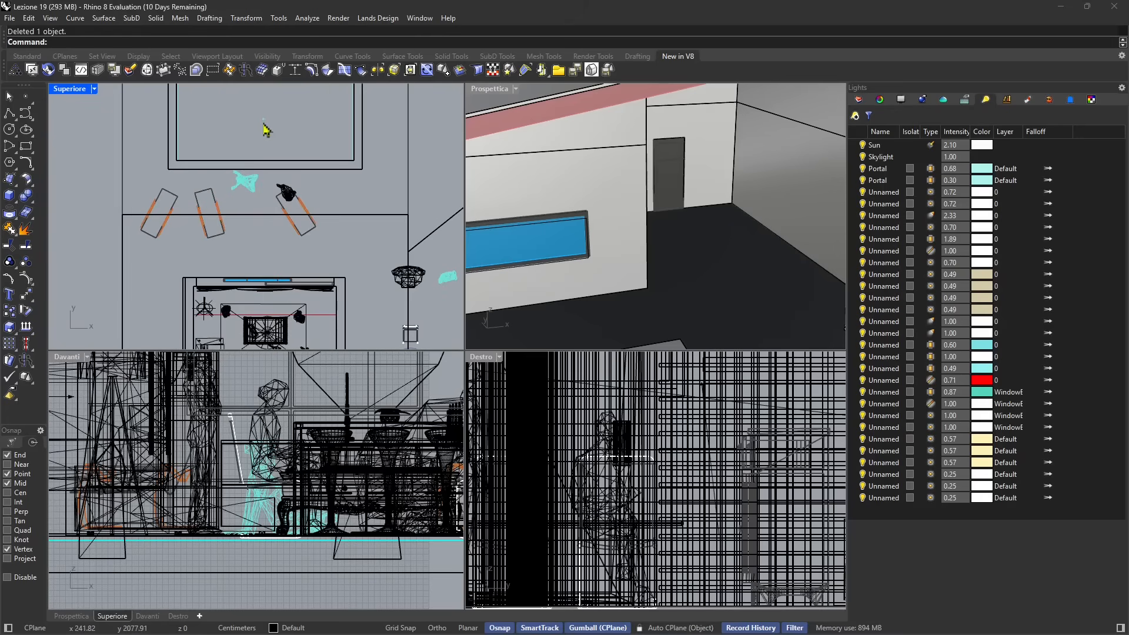
{"action": "left_click", "coordinate": [261, 184]}
{"action": "key", "text": "Delete"}
{"action": "left_click", "coordinate": [297, 202]}
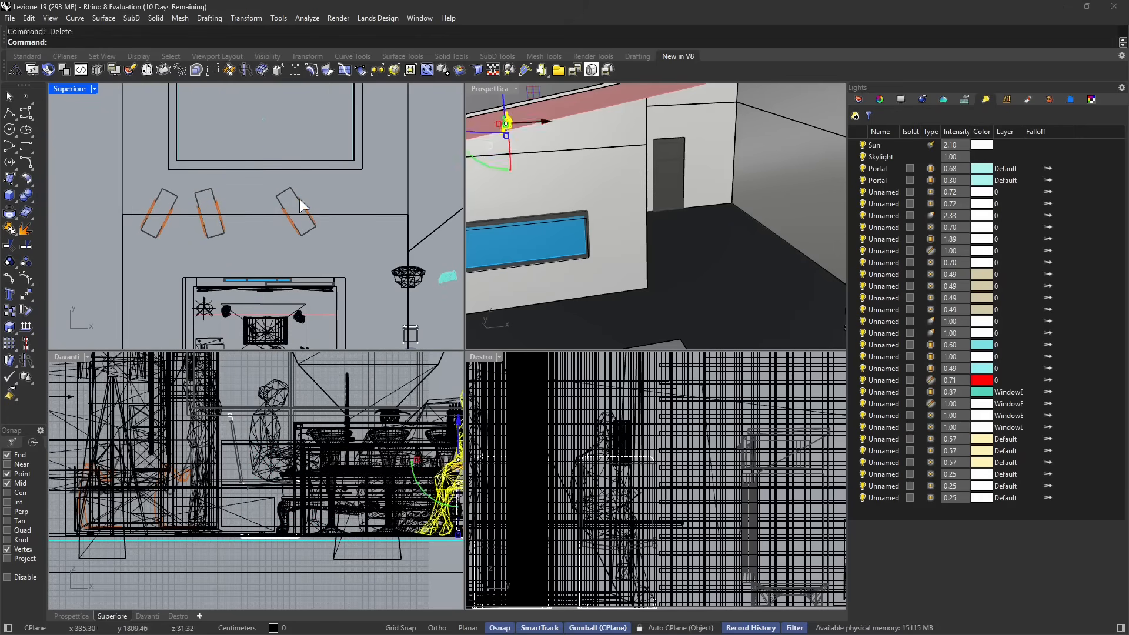
{"action": "key", "text": "Delete"}
{"action": "left_click_drag", "start_coordinate": [202, 193], "coordinate": [170, 197]}
{"action": "key", "text": "Delete"}
- Delete the round basket-shaped furnishing and the cyan object beside it, north of the round table with four chairs
{"action": "scroll", "coordinate": [203, 191], "scroll_direction": "down", "scroll_amount": 5}
{"action": "scroll", "coordinate": [314, 233], "scroll_direction": "up", "scroll_amount": 7}
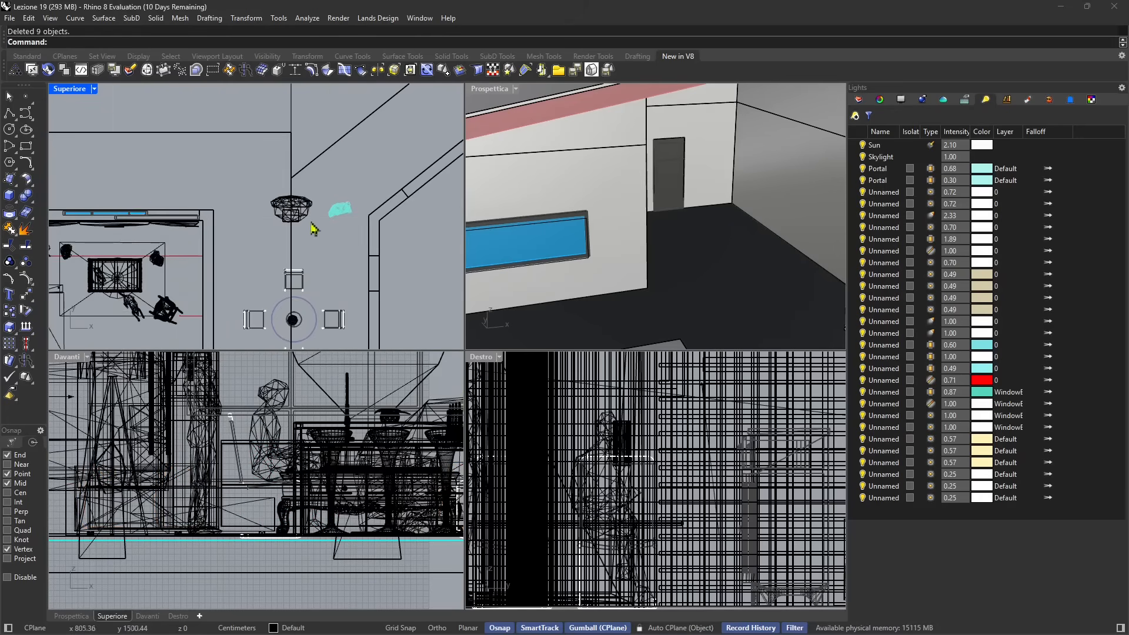
{"action": "scroll", "coordinate": [251, 199], "scroll_direction": "down", "scroll_amount": 2}
{"action": "left_click_drag", "start_coordinate": [223, 172], "coordinate": [319, 305]}
{"action": "key", "text": "Delete"}
- Delete the light beside the east-wall window of the middle room
{"action": "scroll", "coordinate": [306, 202], "scroll_direction": "down", "scroll_amount": 9}
{"action": "scroll", "coordinate": [373, 241], "scroll_direction": "up", "scroll_amount": 4}
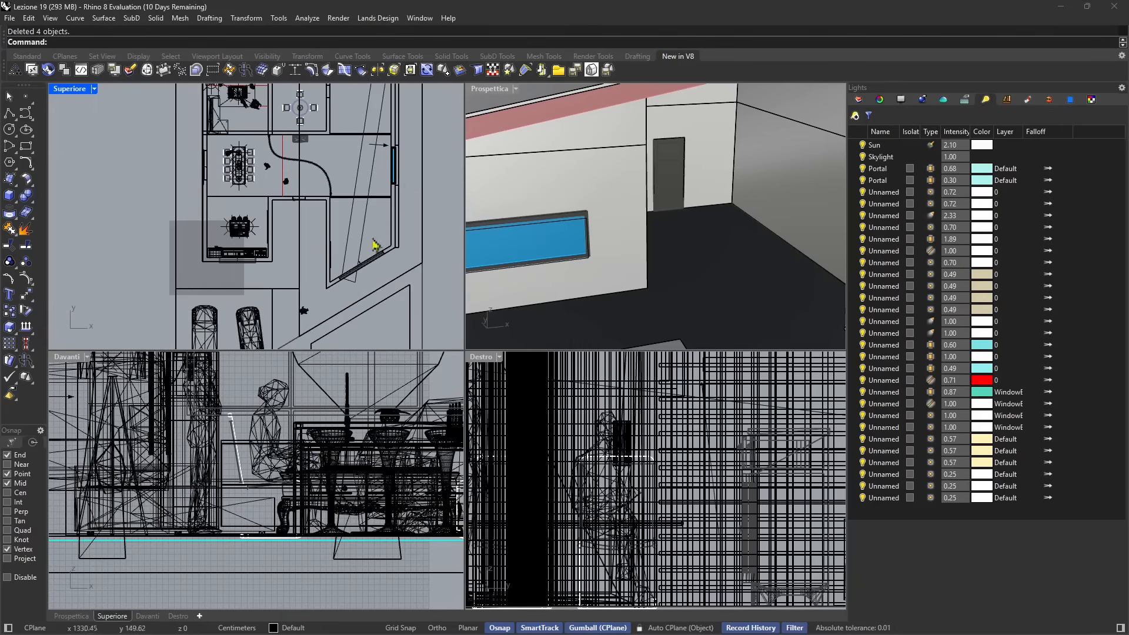
{"action": "scroll", "coordinate": [389, 176], "scroll_direction": "up", "scroll_amount": 4}
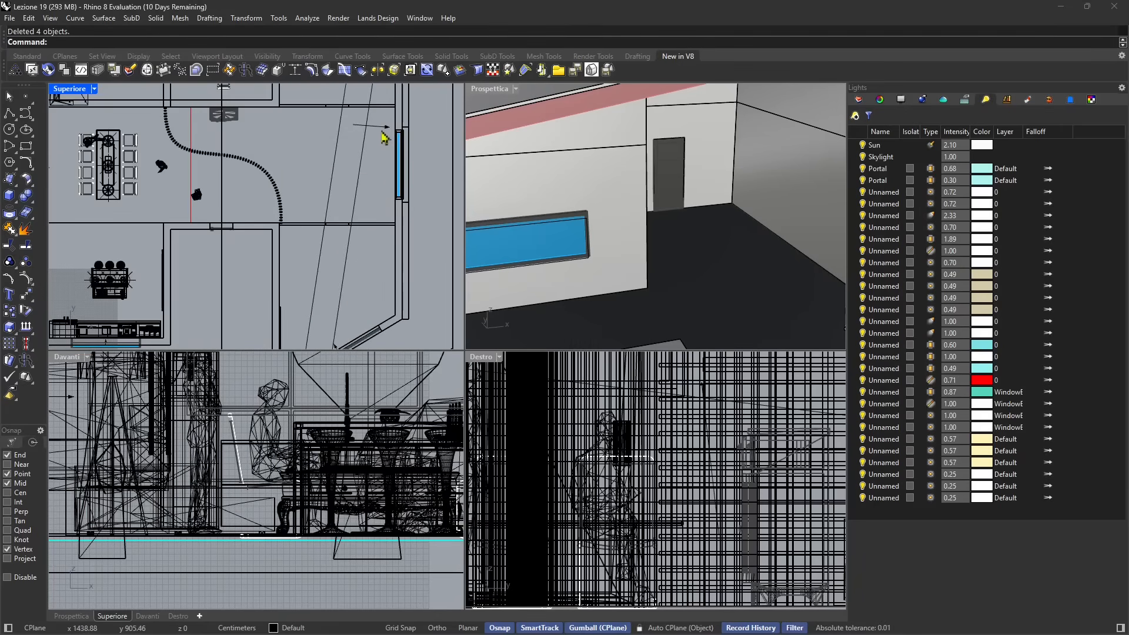
{"action": "left_click", "coordinate": [387, 135]}
{"action": "key", "text": "Delete"}
{"action": "scroll", "coordinate": [400, 171], "scroll_direction": "up", "scroll_amount": 5}
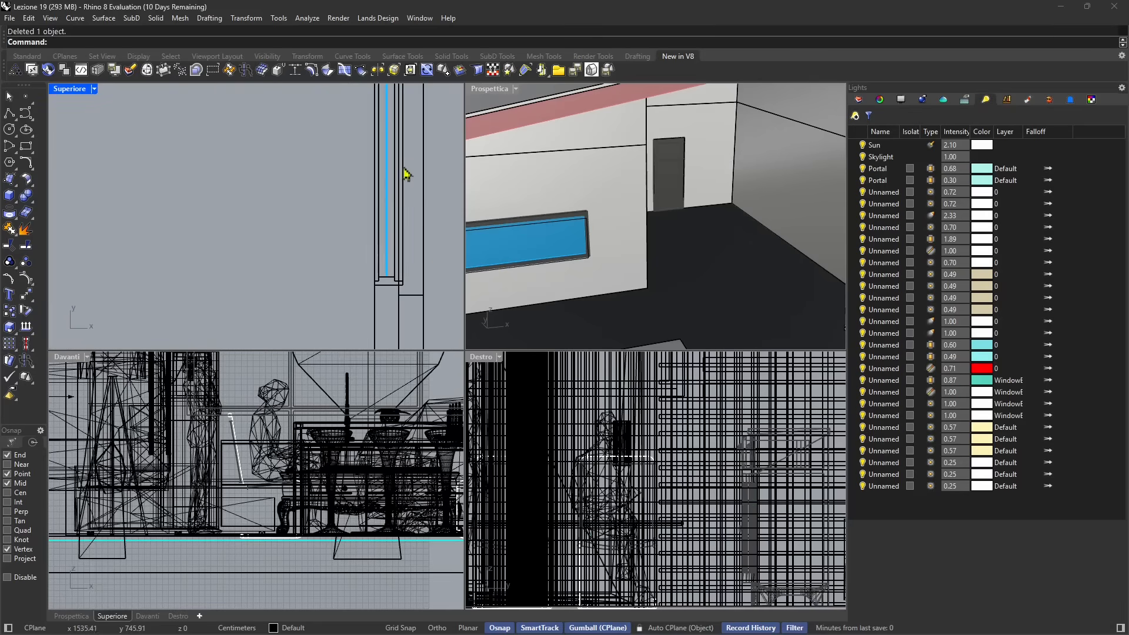
{"action": "scroll", "coordinate": [387, 194], "scroll_direction": "down", "scroll_amount": 6}
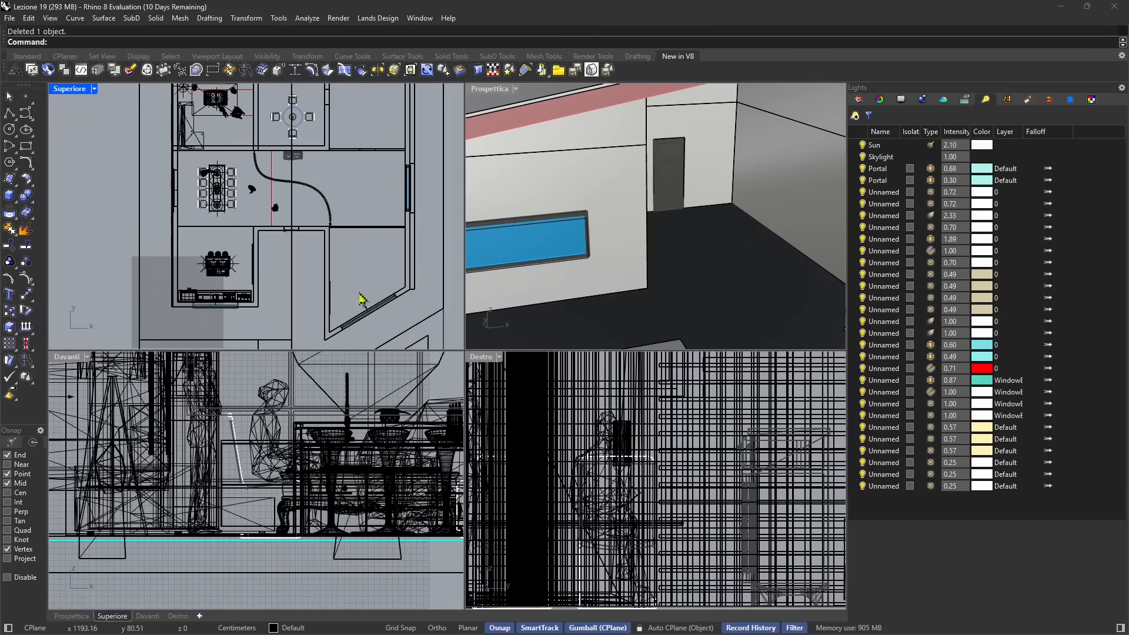
- Delete the two cars parked south of the house in the plan view
{"action": "scroll", "coordinate": [361, 298], "scroll_direction": "up", "scroll_amount": 4}
{"action": "scroll", "coordinate": [356, 268], "scroll_direction": "down", "scroll_amount": 5}
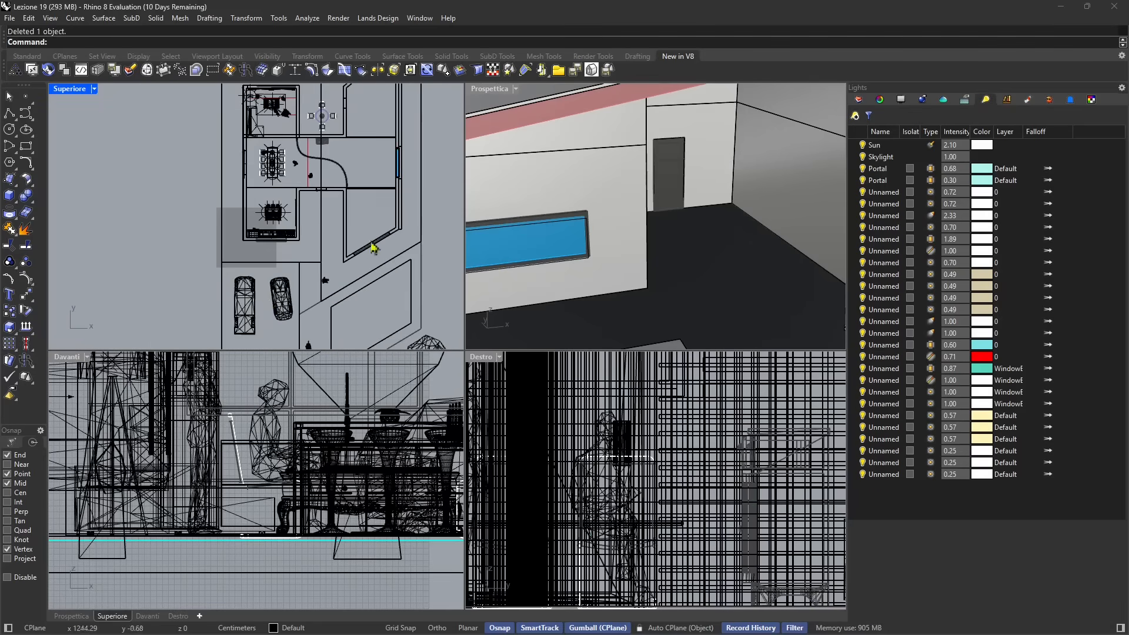
{"action": "scroll", "coordinate": [262, 301], "scroll_direction": "up", "scroll_amount": 3}
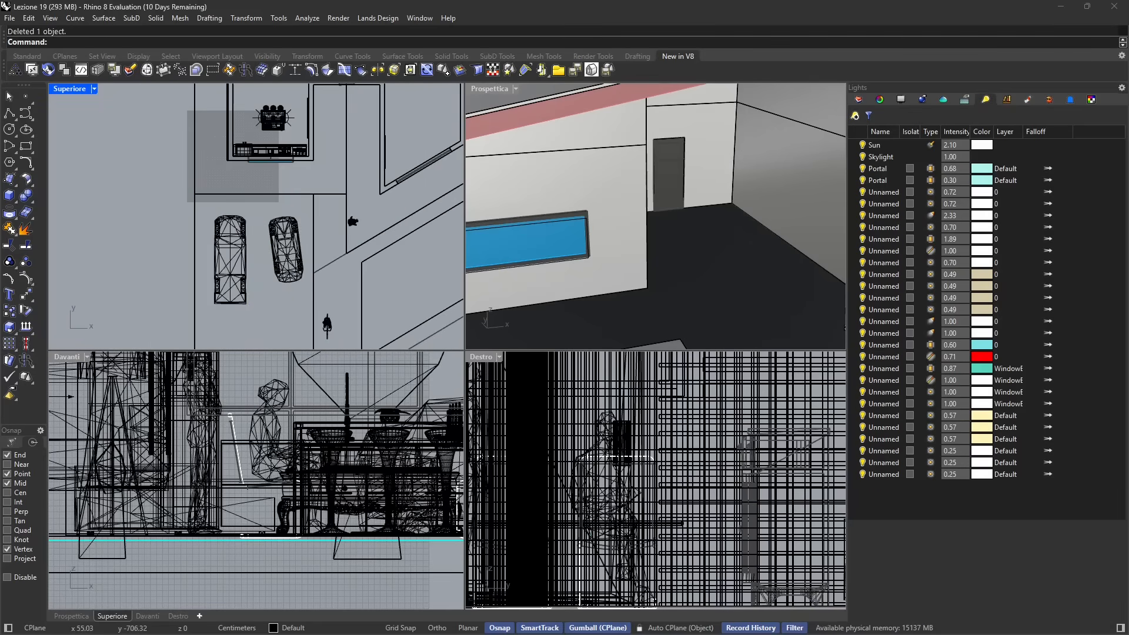
{"action": "left_click", "coordinate": [230, 259]}
{"action": "key", "text": "Delete"}
{"action": "left_click", "coordinate": [289, 253]}
{"action": "key", "text": "Delete"}
- Delete the two figures south of the house and the round tree beyond the pool in the plan view
{"action": "left_click", "coordinate": [352, 223]}
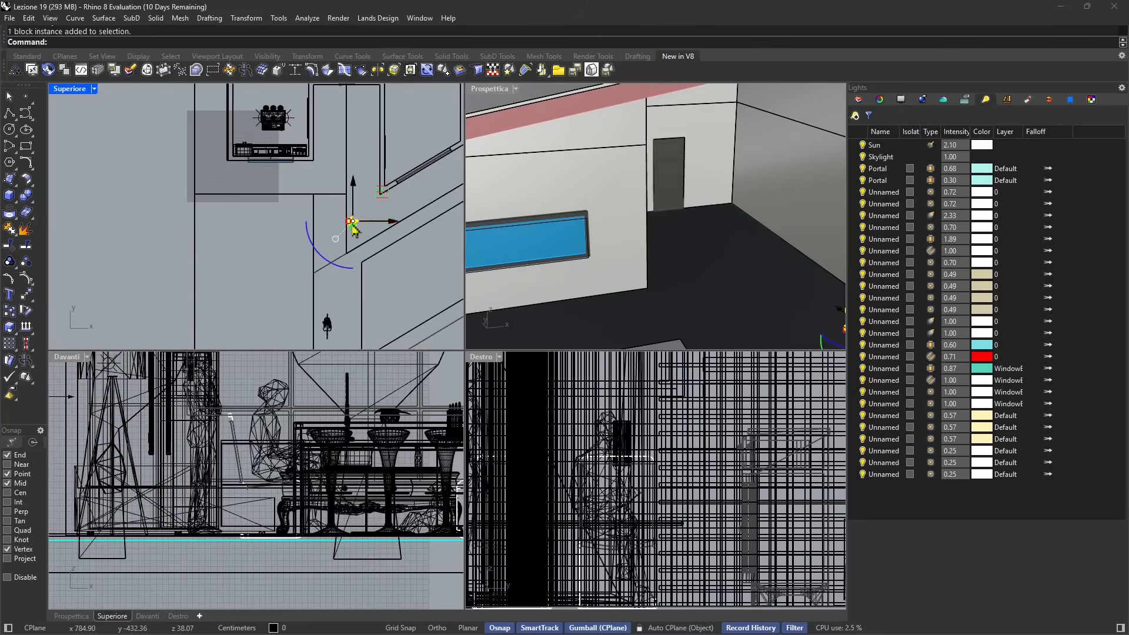
{"action": "key", "text": "Delete"}
{"action": "scroll", "coordinate": [331, 235], "scroll_direction": "down", "scroll_amount": 3}
{"action": "left_click", "coordinate": [327, 296]}
{"action": "key", "text": "Delete"}
{"action": "scroll", "coordinate": [330, 288], "scroll_direction": "down", "scroll_amount": 5}
{"action": "left_click", "coordinate": [395, 286]}
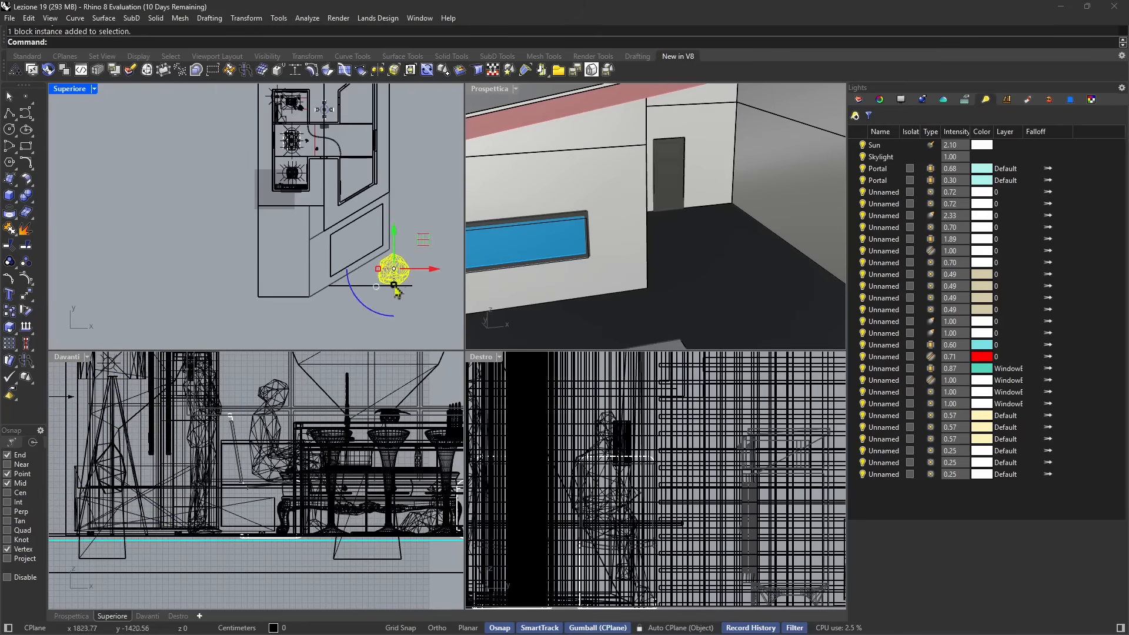
{"action": "key", "text": "Delete"}
- Delete the three-shade pendant lamp hanging above the kitchen island
{"action": "scroll", "coordinate": [403, 284], "scroll_direction": "up", "scroll_amount": 6}
{"action": "scroll", "coordinate": [355, 306], "scroll_direction": "down", "scroll_amount": 6}
{"action": "scroll", "coordinate": [260, 191], "scroll_direction": "up", "scroll_amount": 10}
{"action": "right_click_drag", "start_coordinate": [292, 111], "coordinate": [255, 167]}
{"action": "scroll", "coordinate": [269, 264], "scroll_direction": "down", "scroll_amount": 4}
{"action": "scroll", "coordinate": [268, 196], "scroll_direction": "up", "scroll_amount": 4}
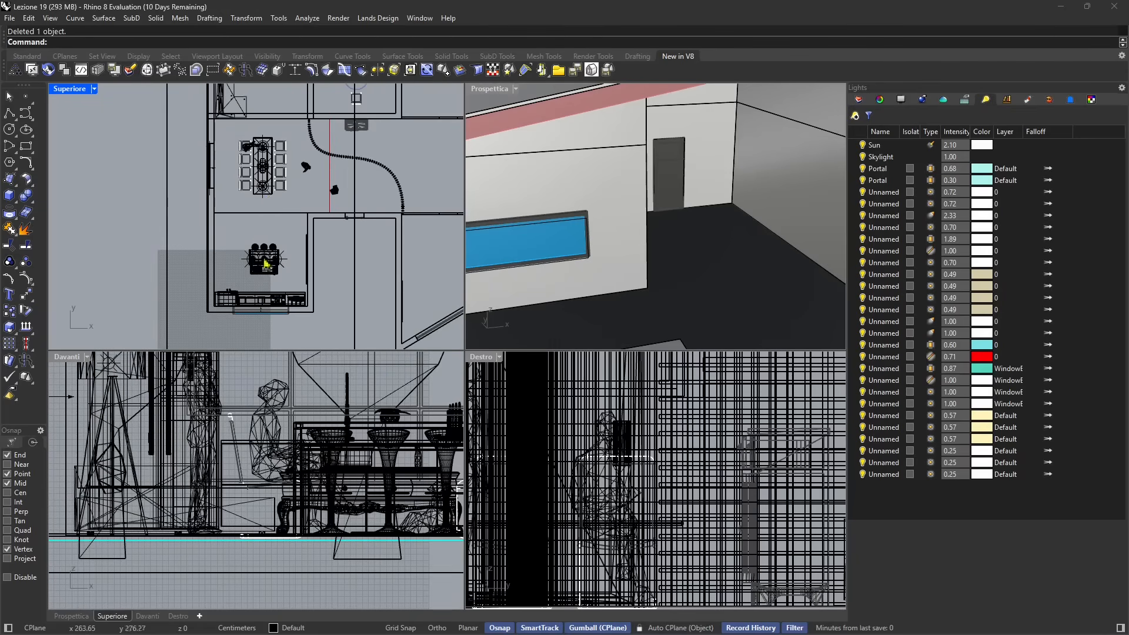
{"action": "scroll", "coordinate": [266, 264], "scroll_direction": "up", "scroll_amount": 3}
{"action": "scroll", "coordinate": [257, 253], "scroll_direction": "up", "scroll_amount": 5}
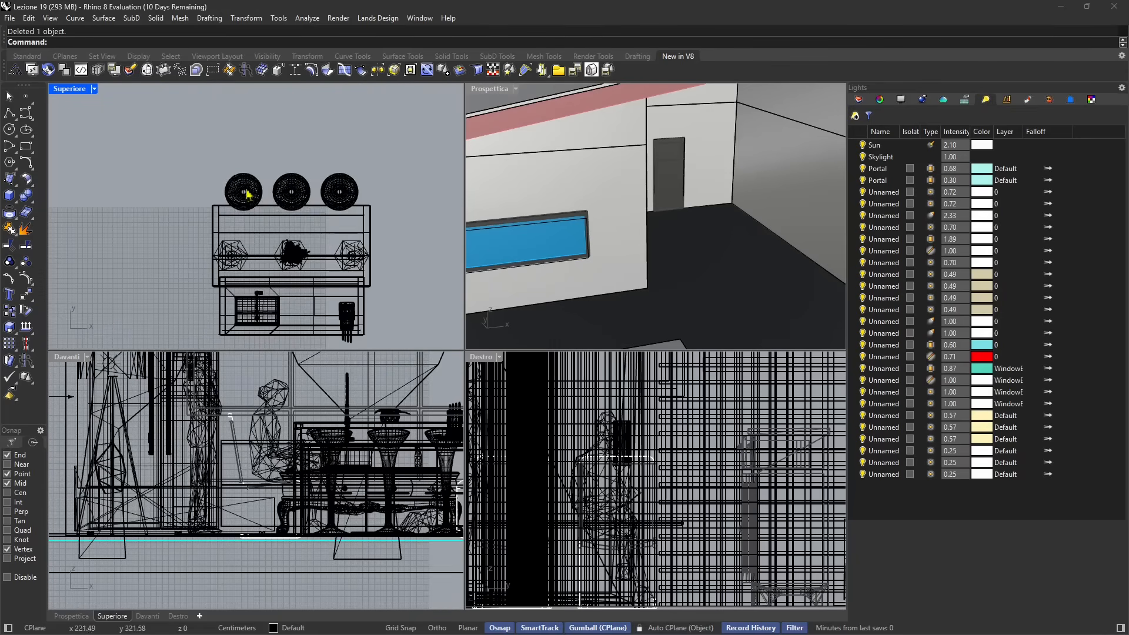
{"action": "left_click", "coordinate": [261, 189]}
{"action": "left_click", "coordinate": [167, 223]}
{"action": "scroll", "coordinate": [222, 264], "scroll_direction": "up", "scroll_amount": 8}
{"action": "left_click", "coordinate": [266, 239]}
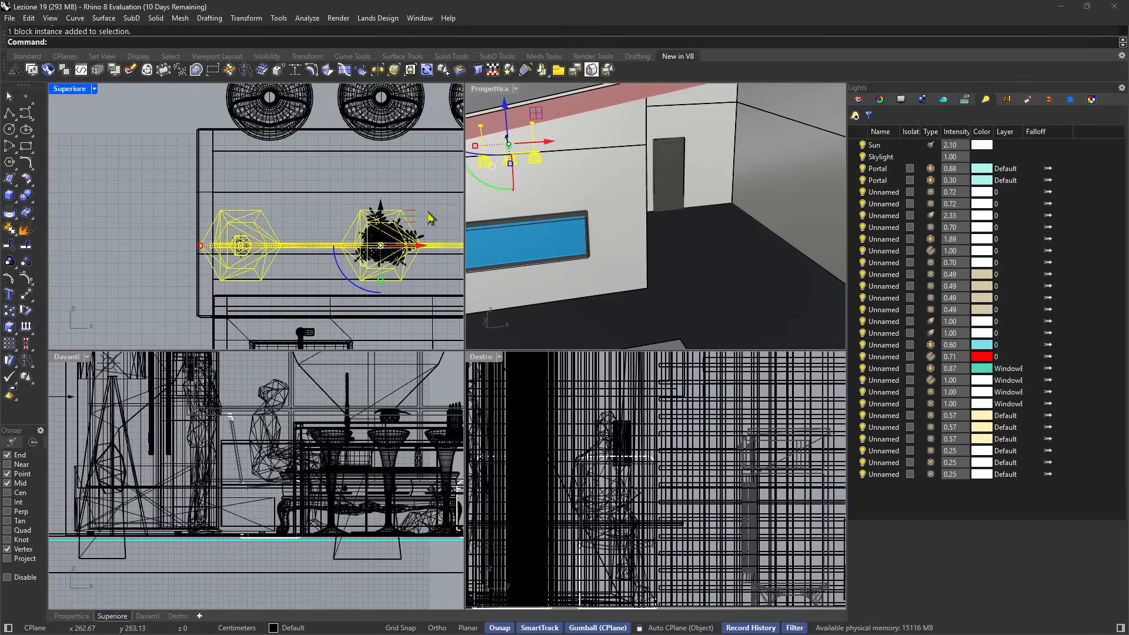
{"action": "right_click_drag", "start_coordinate": [534, 181], "coordinate": [516, 158]}
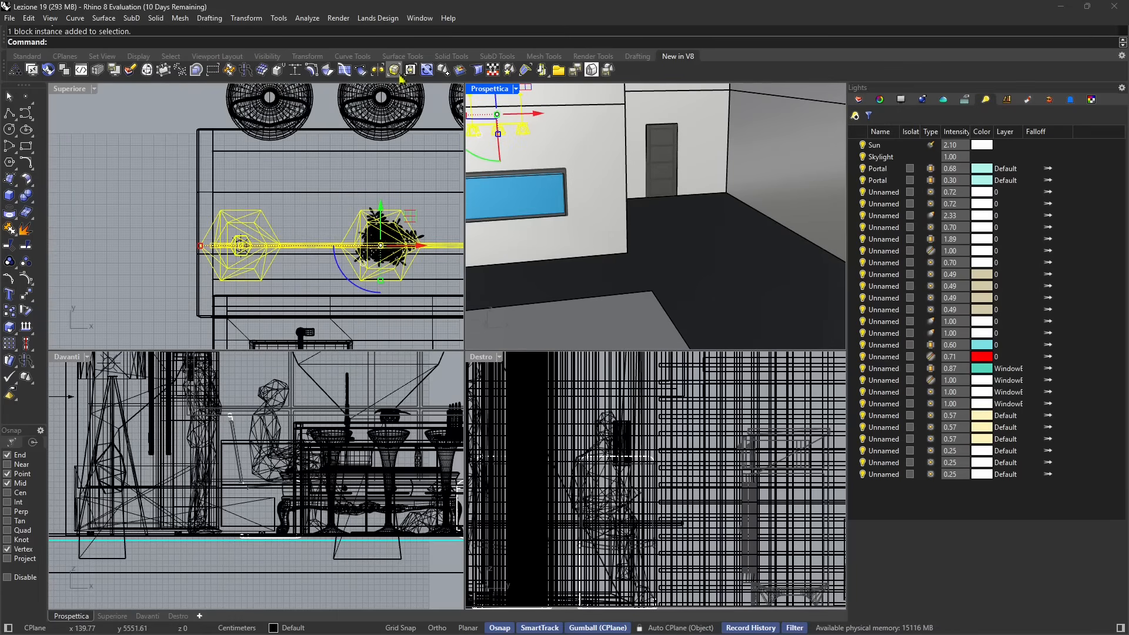
{"action": "left_click", "coordinate": [23, 57]}
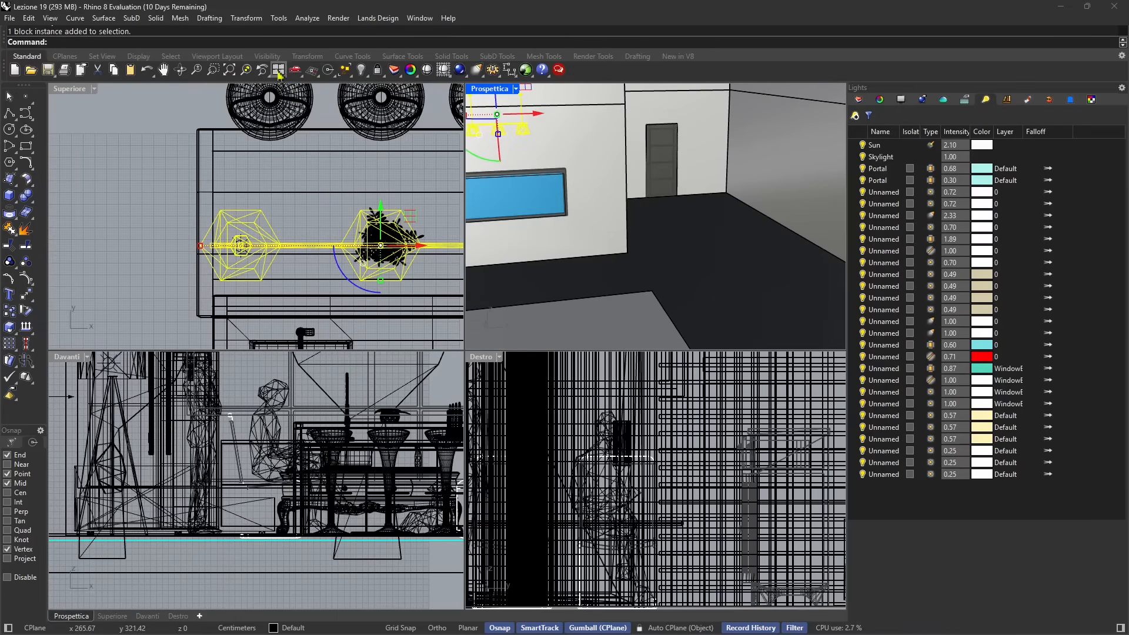
{"action": "right_click", "coordinate": [247, 71]}
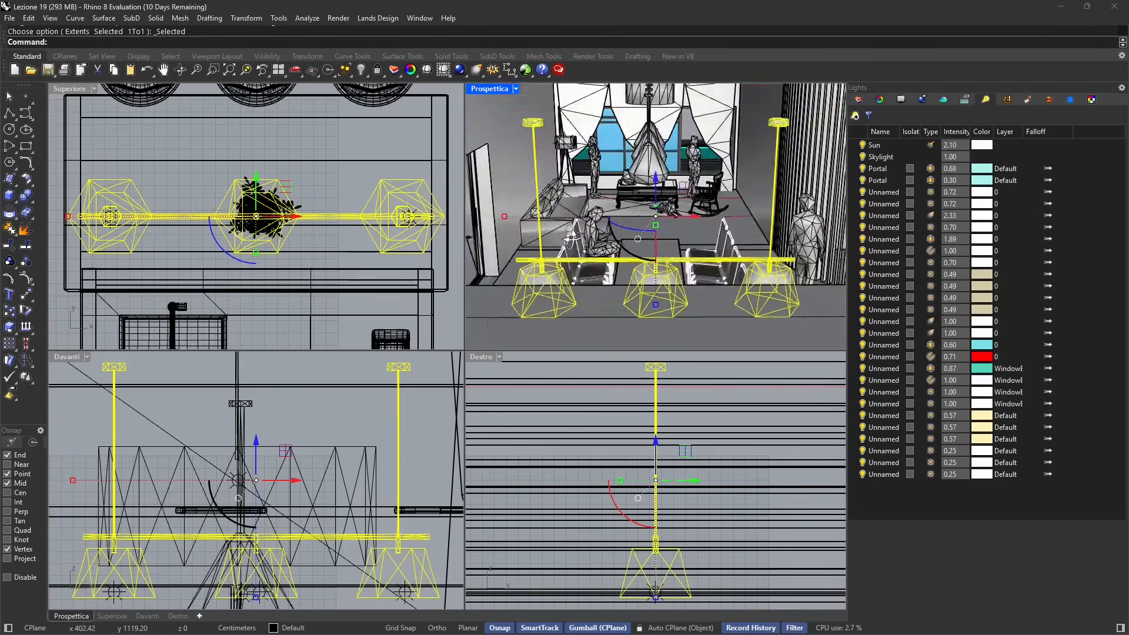
{"action": "right_click_drag", "start_coordinate": [618, 269], "coordinate": [663, 191]}
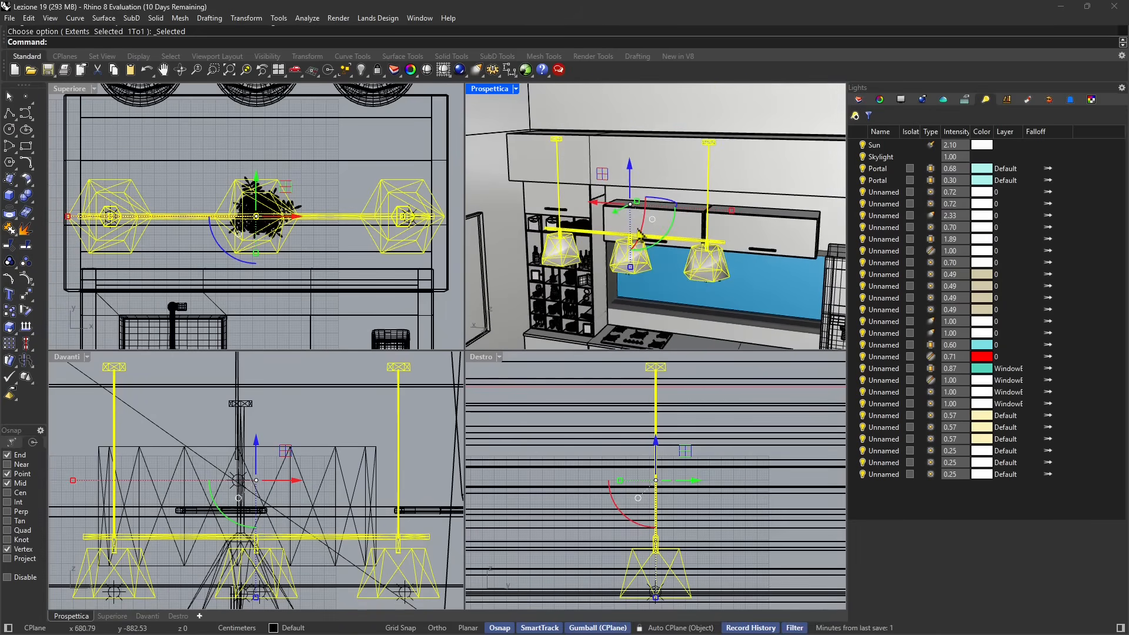
{"action": "key", "text": "Delete"}
- Delete the faceted pendant lamps hanging above the dining table
{"action": "scroll", "coordinate": [284, 226], "scroll_direction": "down", "scroll_amount": 20}
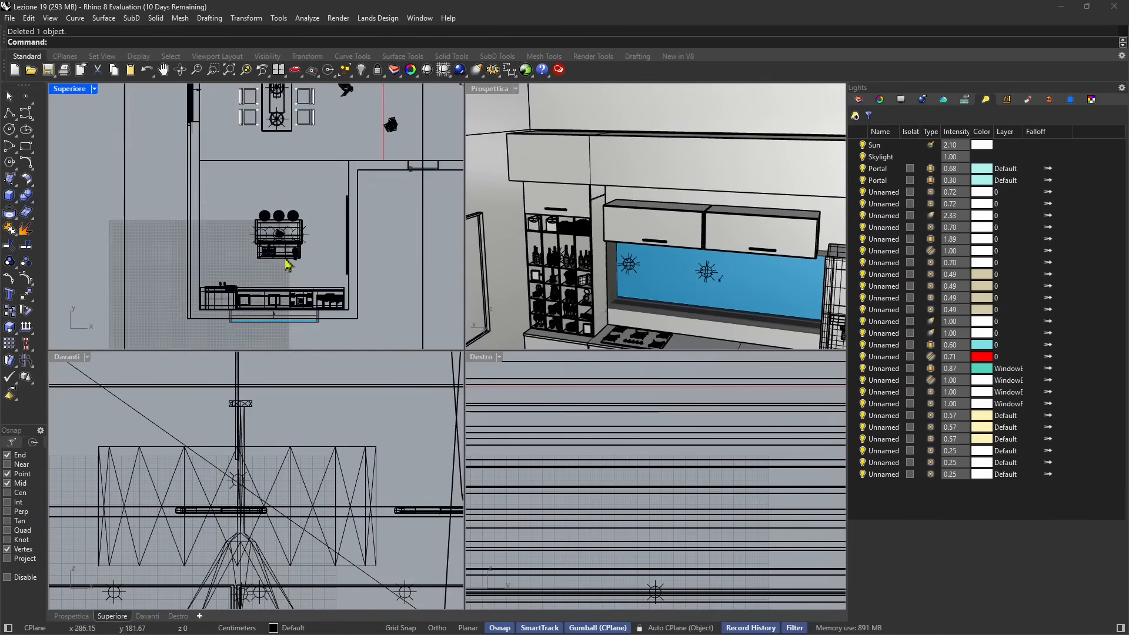
{"action": "scroll", "coordinate": [282, 140], "scroll_direction": "up", "scroll_amount": 9}
{"action": "scroll", "coordinate": [278, 193], "scroll_direction": "up", "scroll_amount": 6}
{"action": "left_click", "coordinate": [241, 143]}
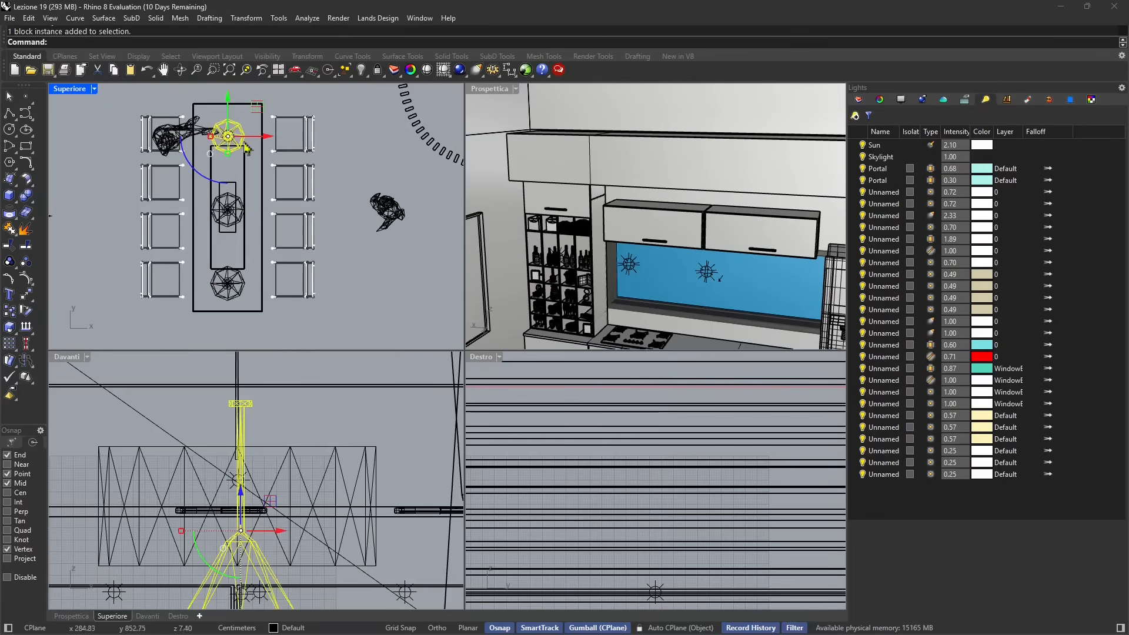
{"action": "right_click_drag", "start_coordinate": [659, 236], "coordinate": [902, 271]}
{"action": "right_click", "coordinate": [886, 250]}
{"action": "left_click", "coordinate": [716, 241]}
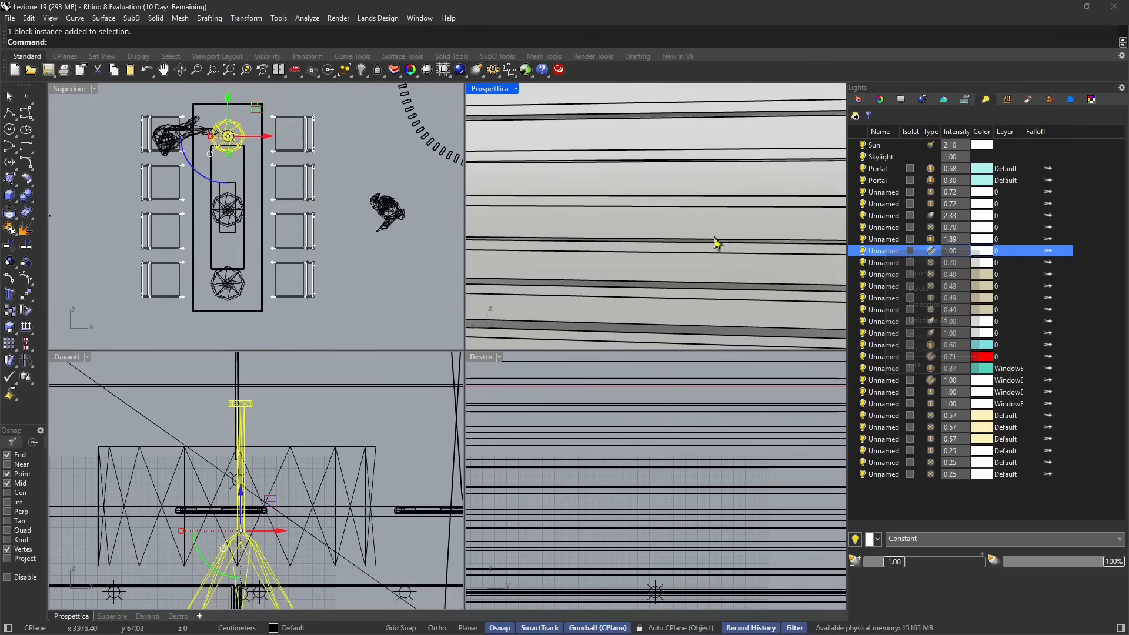
{"action": "right_click_drag", "start_coordinate": [746, 247], "coordinate": [557, 235]}
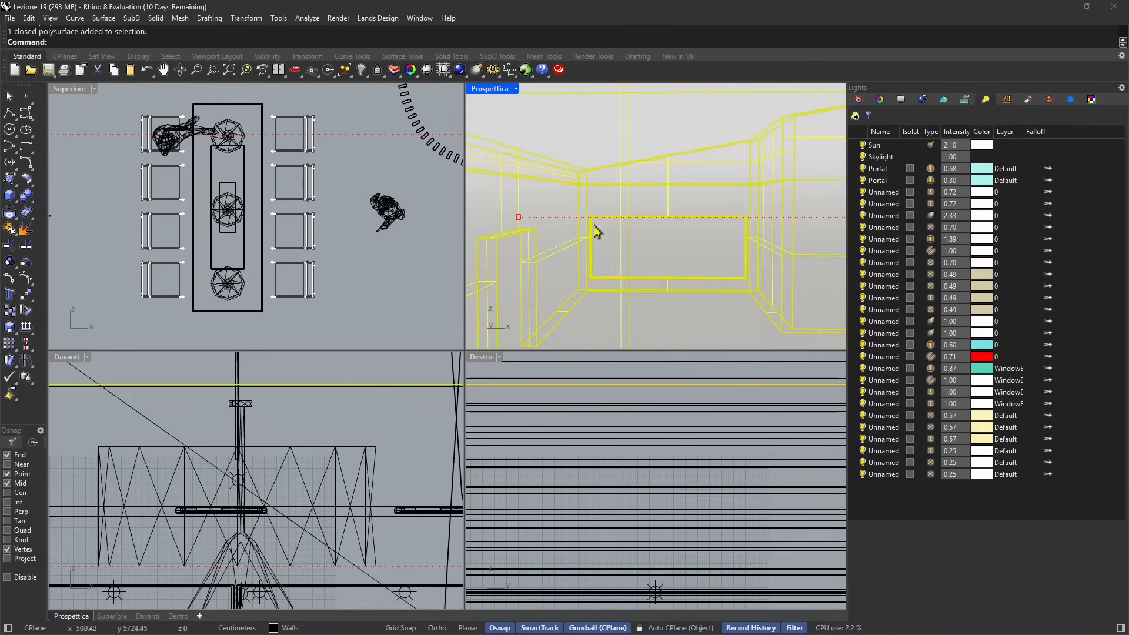
{"action": "key", "text": "Escape"}
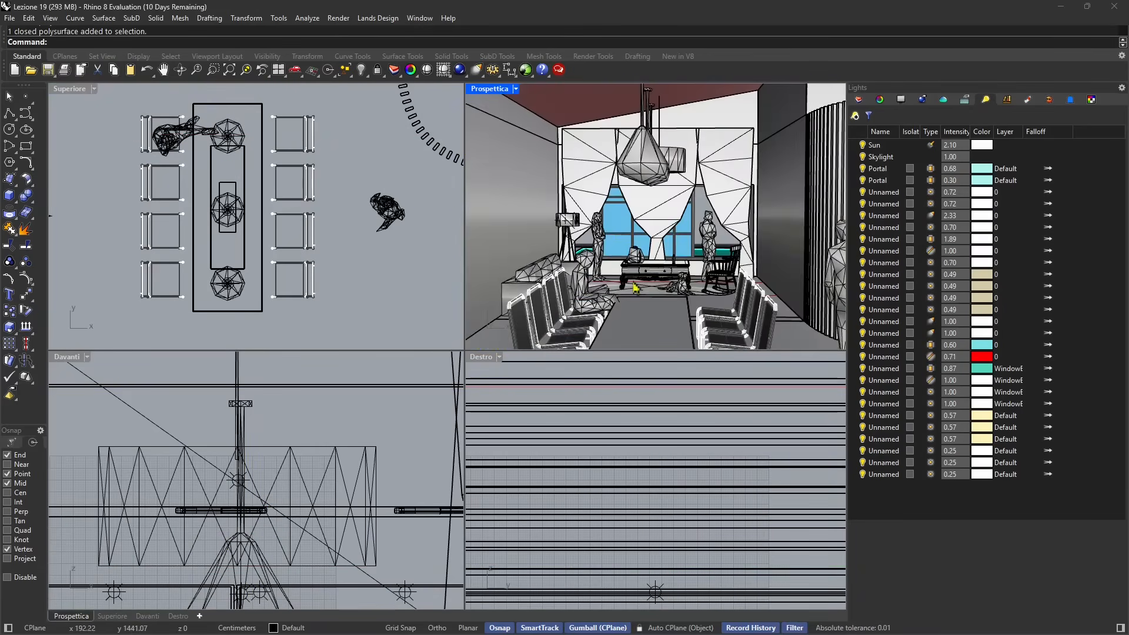
{"action": "left_click", "coordinate": [655, 165]}
{"action": "key", "text": "Delete"}
{"action": "left_click", "coordinate": [598, 350]}
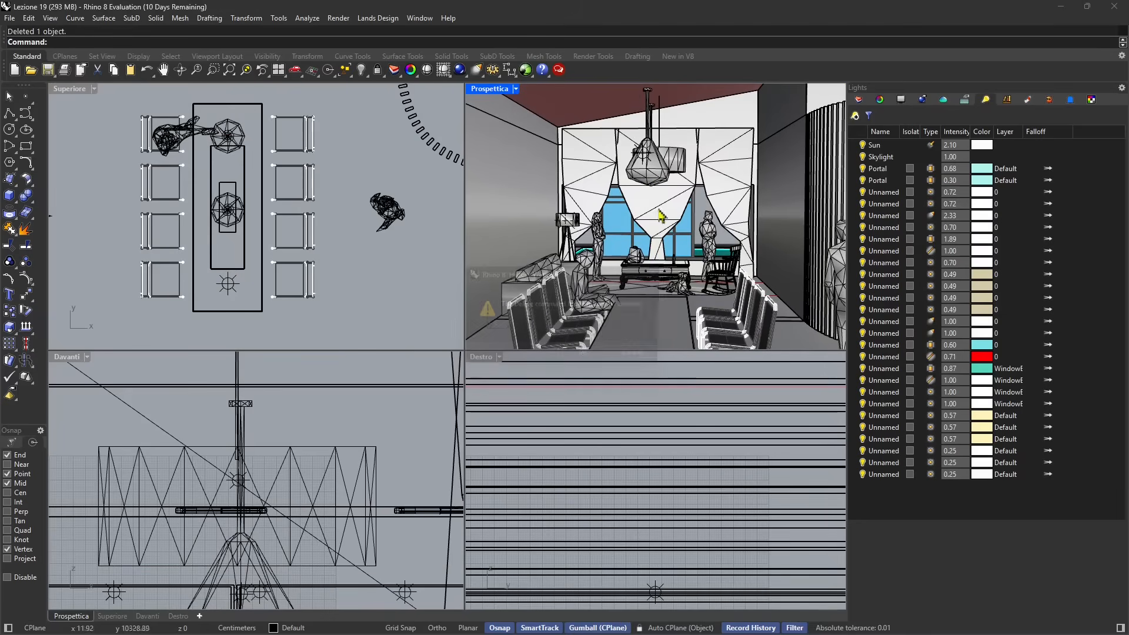
{"action": "left_click", "coordinate": [654, 187]}
{"action": "key", "text": "Delete"}
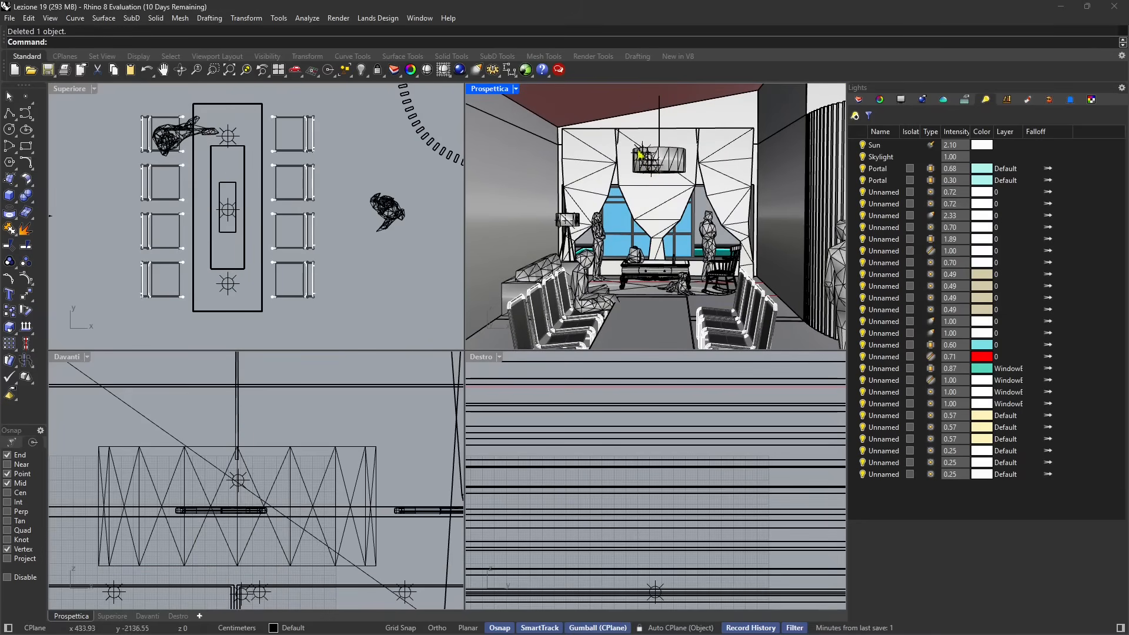
- Delete the living area's drum pendant and the point lights left where the removed pendant lamps hung
{"action": "right_click_drag", "start_coordinate": [654, 187], "coordinate": [660, 235], "text": "shift"}
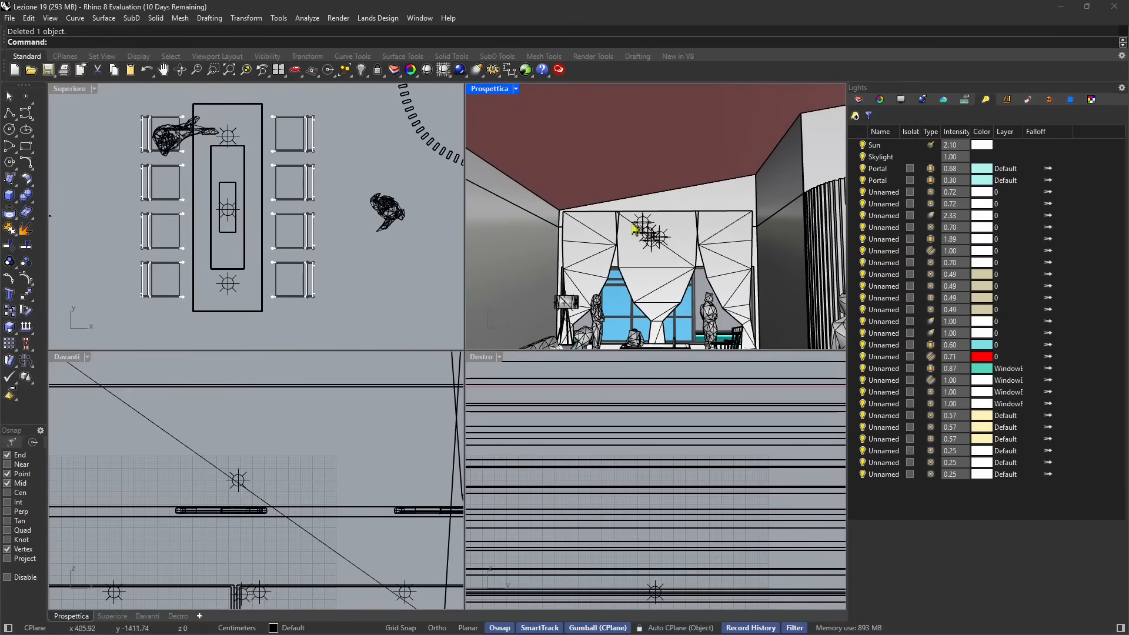
{"action": "left_click", "coordinate": [647, 234]}
{"action": "key", "text": "Delete"}
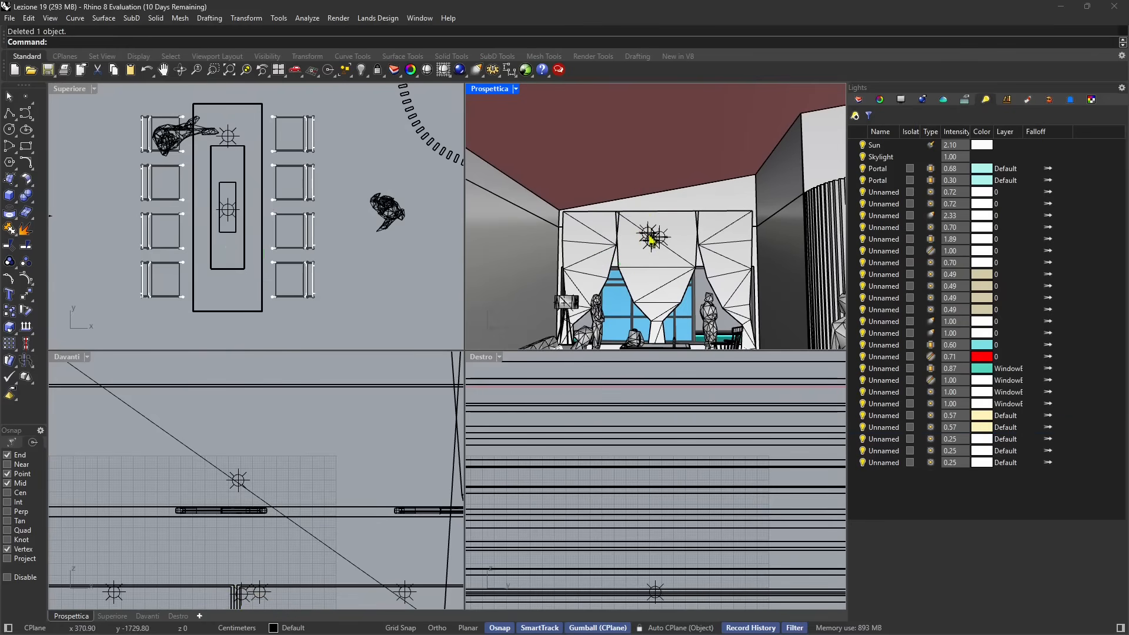
{"action": "left_click", "coordinate": [657, 250]}
{"action": "key", "text": "Delete"}
{"action": "left_click", "coordinate": [658, 251]}
{"action": "key", "text": "Delete"}
{"action": "left_click", "coordinate": [658, 250]}
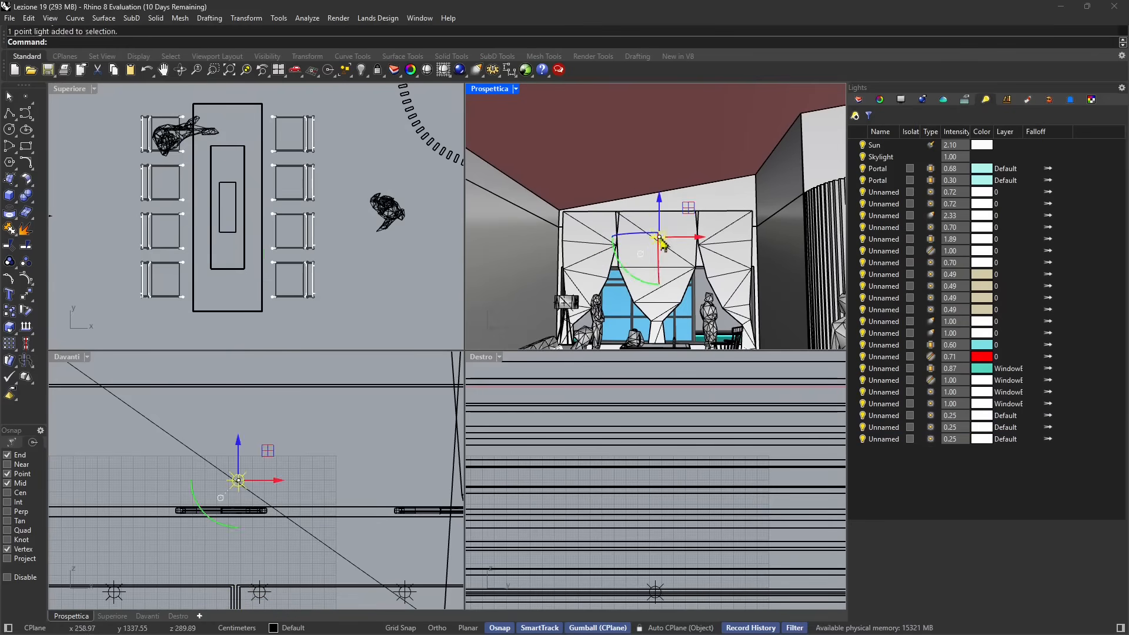
{"action": "key", "text": "Delete"}
- Delete the tripod floor lamp beside the sofa and the light inside its shade
{"action": "scroll", "coordinate": [570, 310], "scroll_direction": "up", "scroll_amount": 2}
{"action": "left_click", "coordinate": [569, 306]}
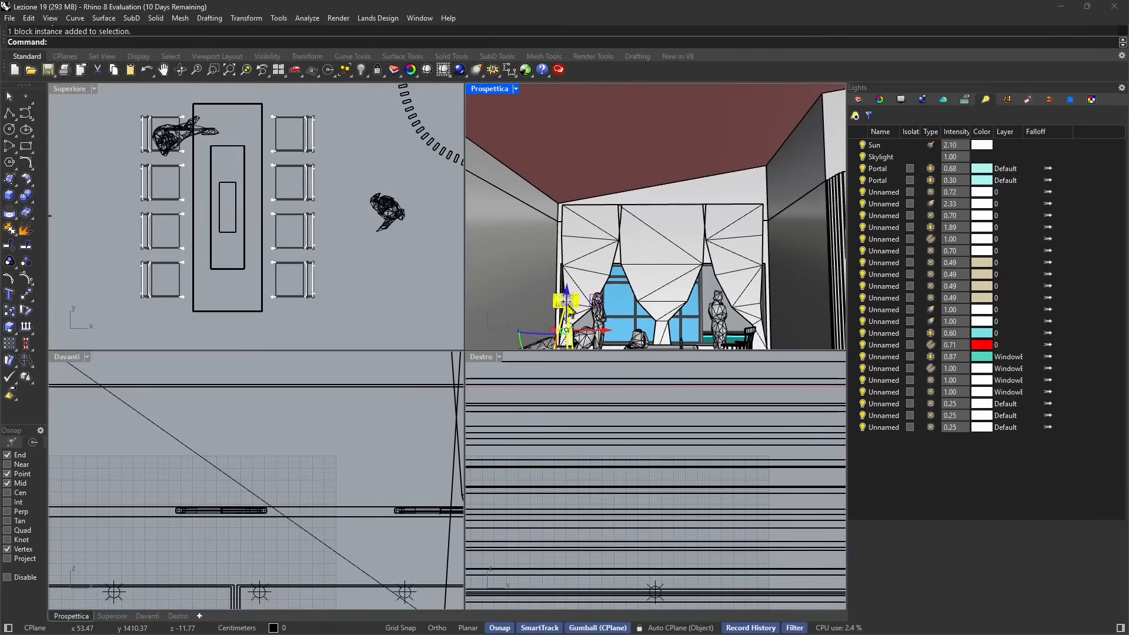
{"action": "key", "text": "Delete"}
{"action": "left_click", "coordinate": [570, 307]}
{"action": "key", "text": "Delete"}
- Delete the three point lights left above the kitchen island
{"action": "scroll", "coordinate": [575, 282], "scroll_direction": "down", "scroll_amount": 4}
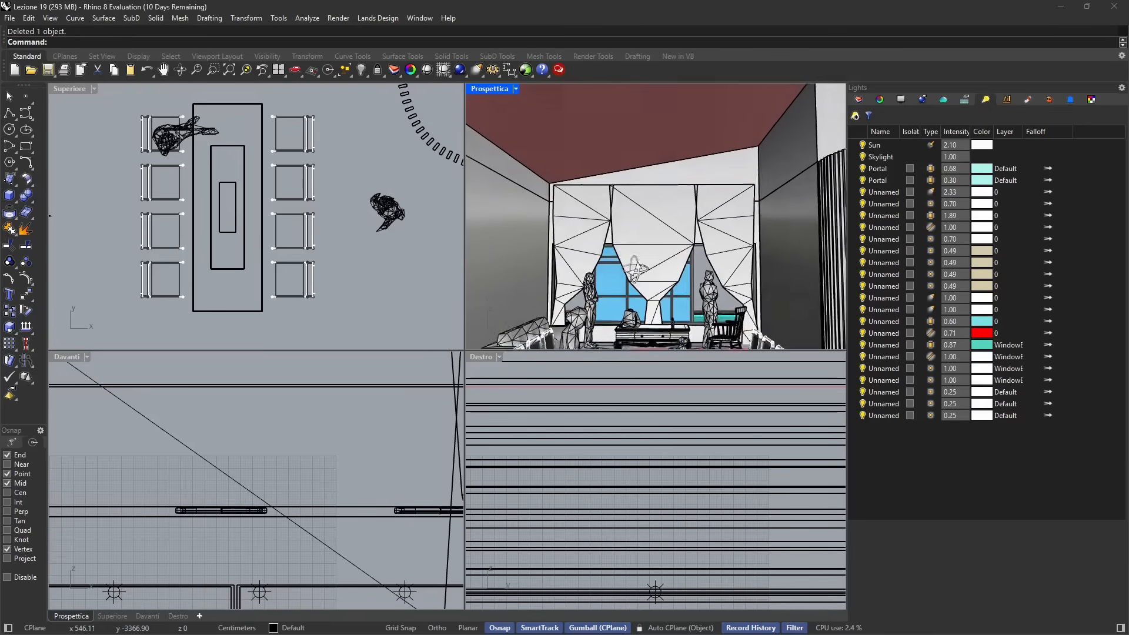
{"action": "right_click_drag", "start_coordinate": [579, 256], "coordinate": [721, 263]}
{"action": "left_click", "coordinate": [590, 187]}
{"action": "key", "text": "Delete"}
{"action": "scroll", "coordinate": [672, 275], "scroll_direction": "down", "scroll_amount": 8}
{"action": "left_click", "coordinate": [673, 216]}
{"action": "key", "text": "Delete"}
{"action": "left_click", "coordinate": [719, 222]}
{"action": "key", "text": "Delete"}
- Inspect the glass pane and the rectangular portal light at the kitchen window
{"action": "right_click_drag", "start_coordinate": [674, 216], "coordinate": [628, 230]}
{"action": "scroll", "coordinate": [651, 239], "scroll_direction": "down", "scroll_amount": 7}
{"action": "scroll", "coordinate": [676, 269], "scroll_direction": "up", "scroll_amount": 6}
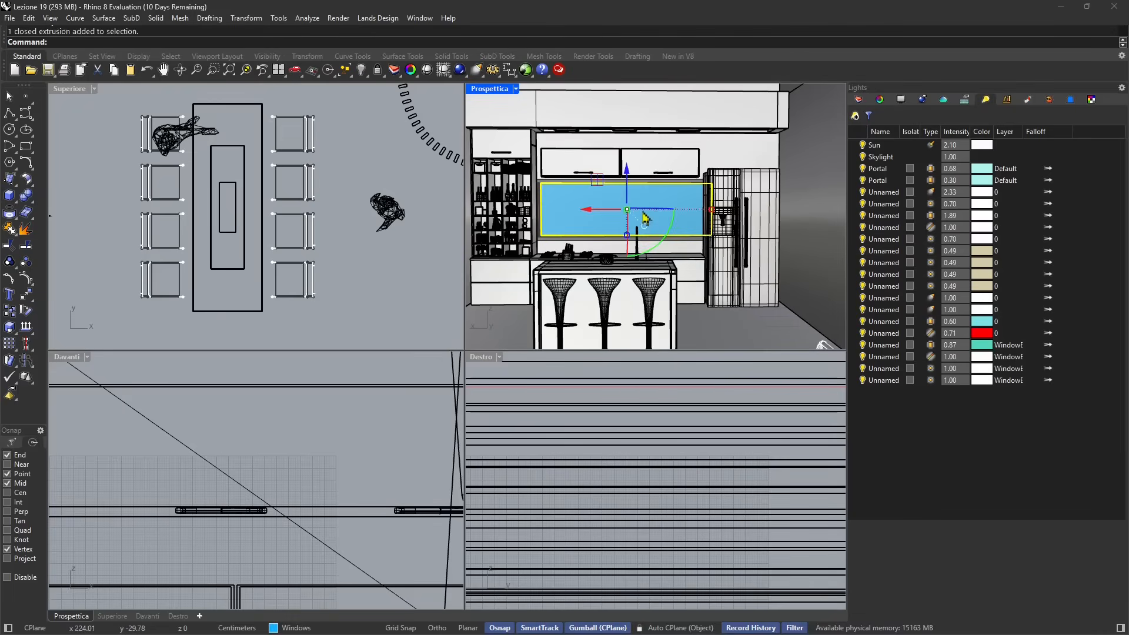
{"action": "left_click", "coordinate": [629, 222]}
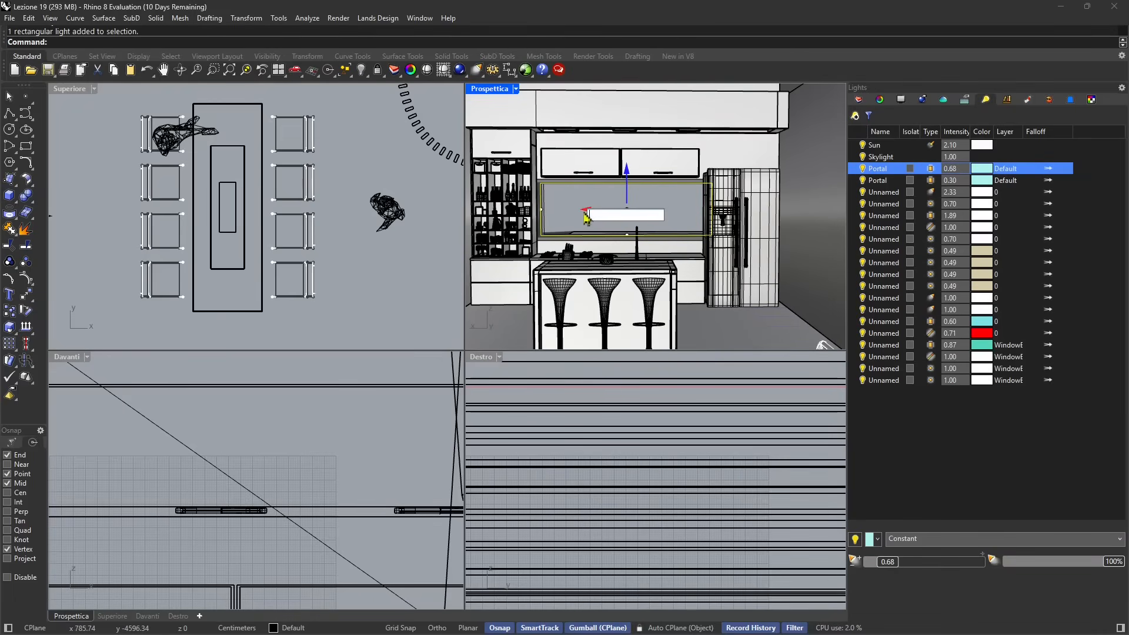
{"action": "left_click", "coordinate": [428, 188]}
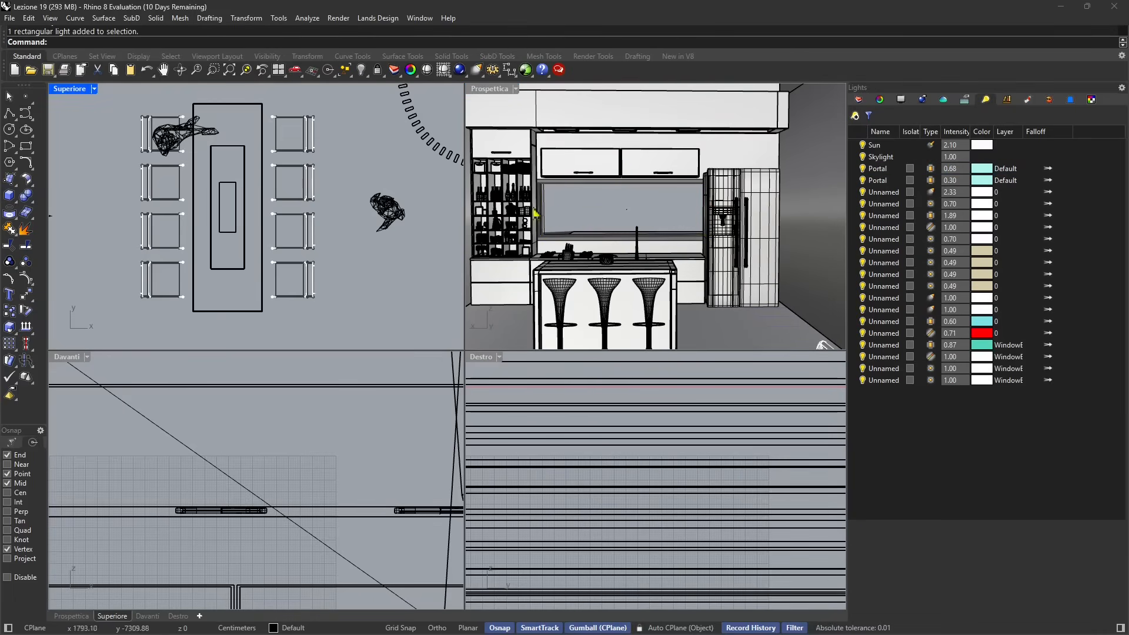
{"action": "left_click", "coordinate": [621, 224]}
- Try to delete the panel meshes of the glazed door beside the dining chairs
{"action": "scroll", "coordinate": [623, 227], "scroll_direction": "down", "scroll_amount": 4}
{"action": "right_click_drag", "start_coordinate": [698, 289], "coordinate": [764, 238]}
{"action": "left_click", "coordinate": [774, 235]}
{"action": "key", "text": "Delete"}
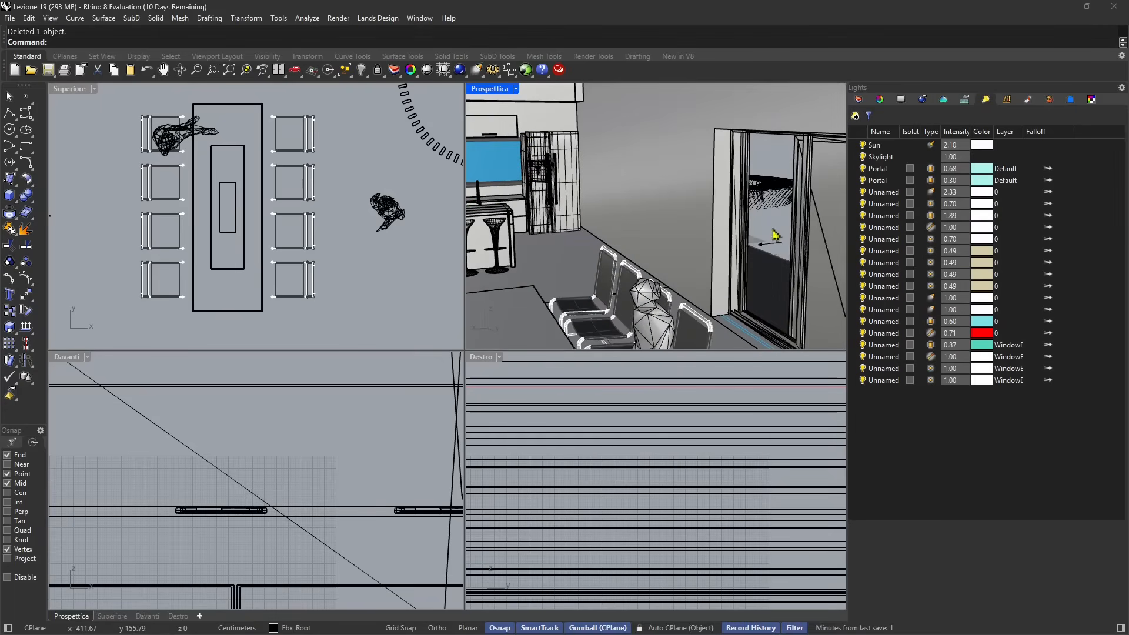
{"action": "left_click", "coordinate": [816, 243]}
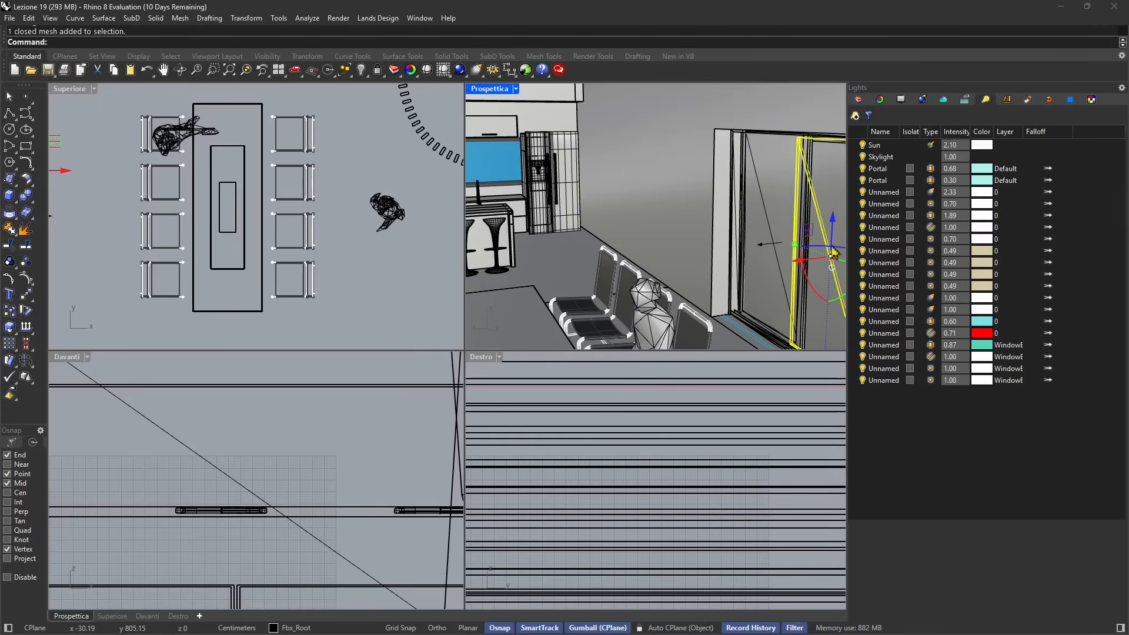
{"action": "key", "text": "Delete"}
{"action": "key", "text": "ctrl+z"}
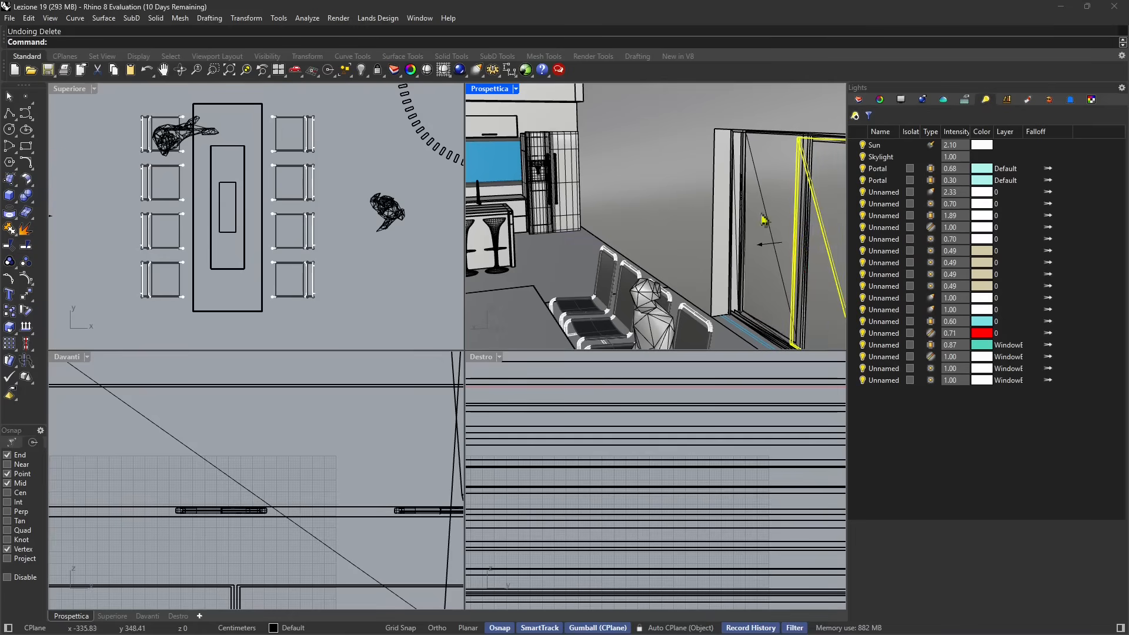
- Delete the curved row of slats and the leftover curves outside the house beyond the terrace
{"action": "scroll", "coordinate": [765, 225], "scroll_direction": "down", "scroll_amount": 5}
{"action": "right_click_drag", "start_coordinate": [768, 259], "coordinate": [664, 263], "text": "shift"}
{"action": "scroll", "coordinate": [597, 250], "scroll_direction": "down", "scroll_amount": 3}
{"action": "right_click_drag", "start_coordinate": [665, 263], "coordinate": [612, 252], "text": "shift"}
{"action": "right_click_drag", "start_coordinate": [612, 253], "coordinate": [671, 240], "text": "shift"}
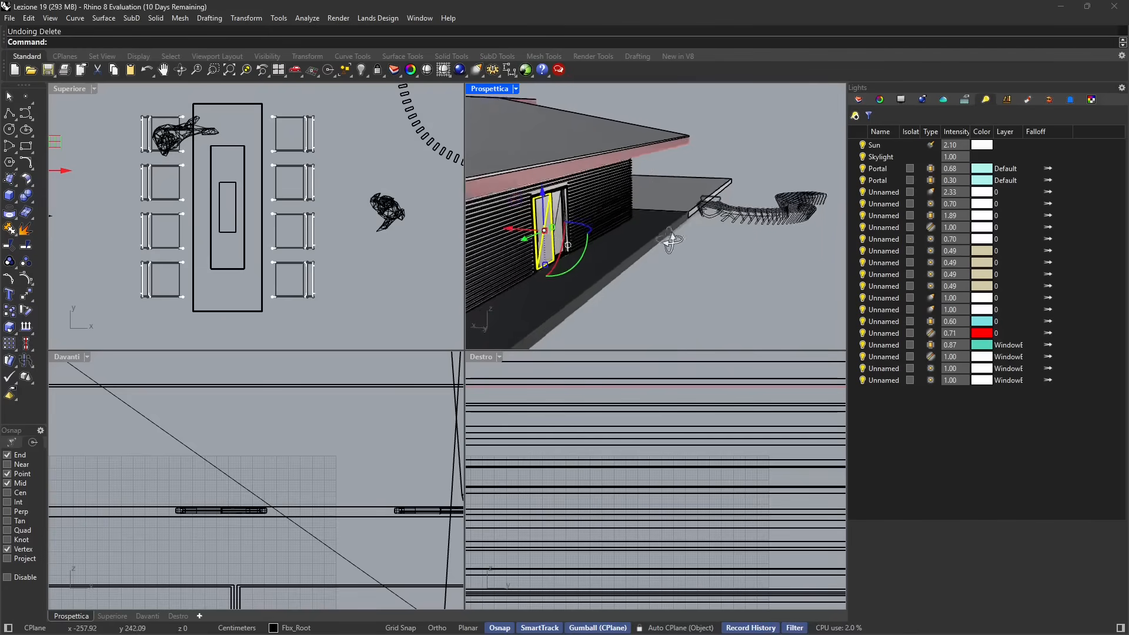
{"action": "left_click", "coordinate": [759, 218]}
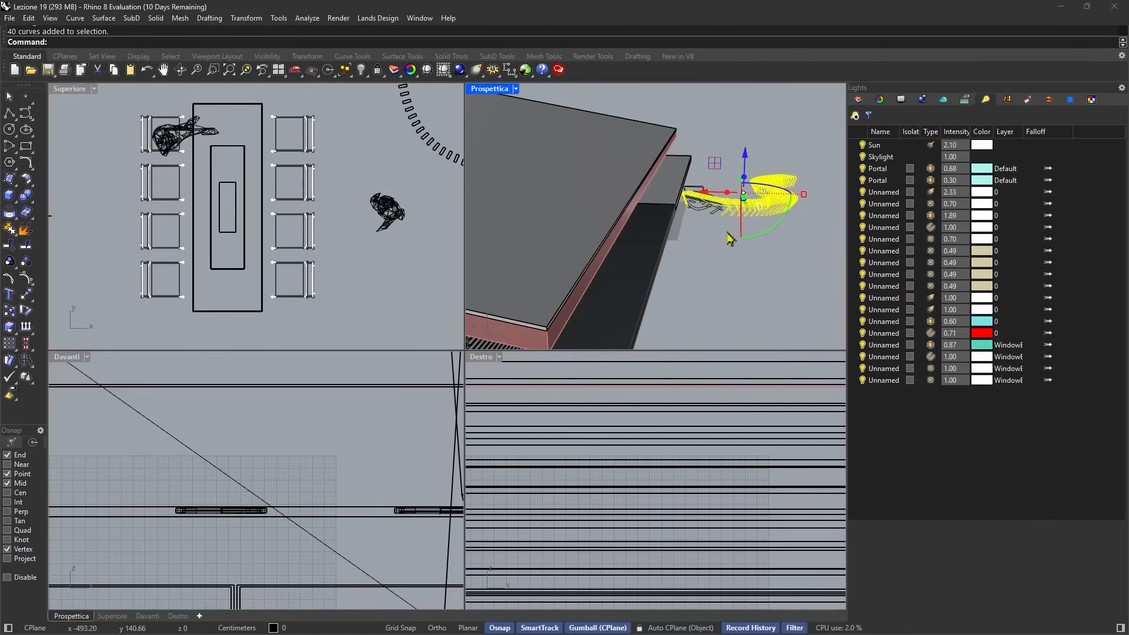
{"action": "key", "text": "Delete"}
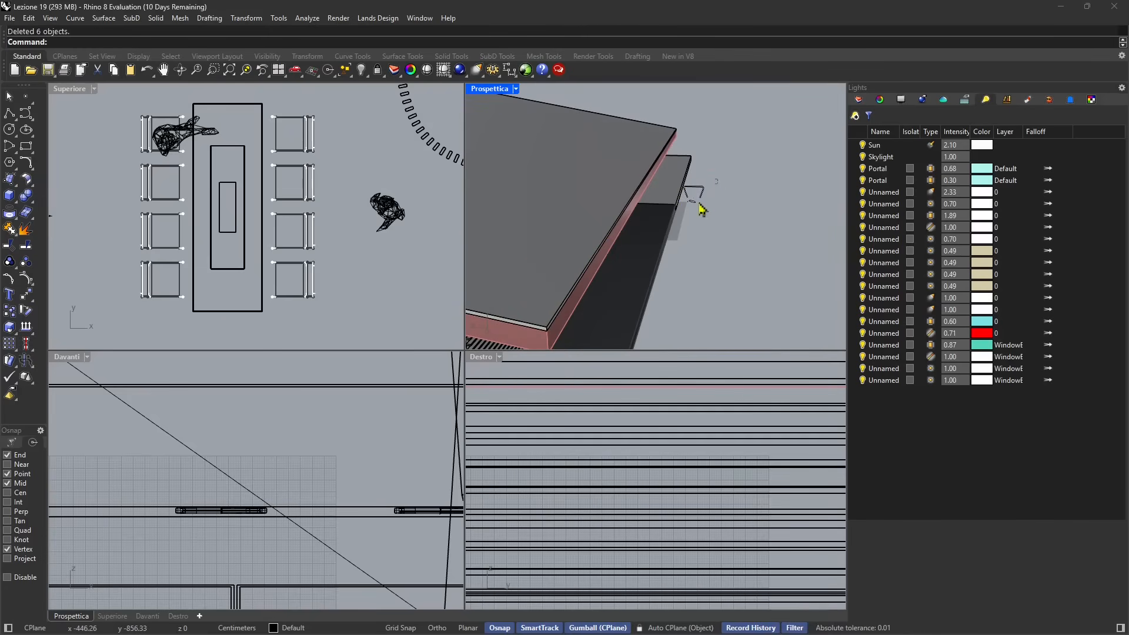
{"action": "left_click", "coordinate": [695, 204]}
{"action": "key", "text": "Delete"}
{"action": "mouse_move", "coordinate": [730, 233]}
{"action": "right_mouse_down"}
{"action": "mouse_move", "coordinate": [705, 222]}
{"action": "mouse_move", "coordinate": [736, 229]}
{"action": "right_mouse_up"}
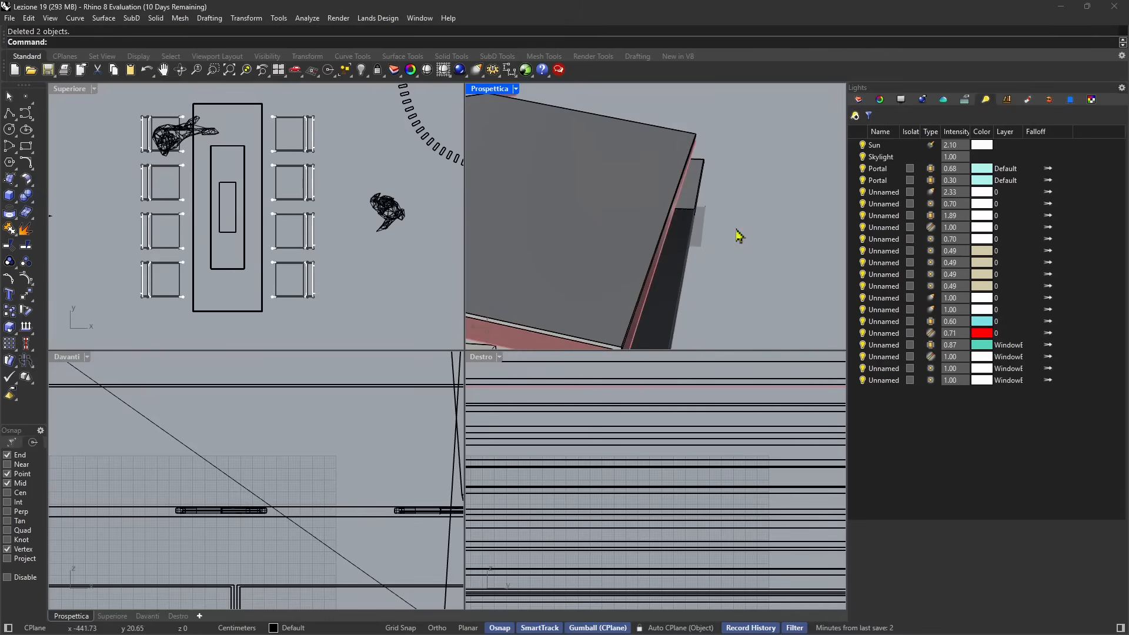
{"action": "right_click_drag", "start_coordinate": [589, 261], "coordinate": [668, 224], "text": "shift"}
{"action": "scroll", "coordinate": [667, 172], "scroll_direction": "up", "scroll_amount": 5}
{"action": "scroll", "coordinate": [670, 176], "scroll_direction": "up", "scroll_amount": 5}
{"action": "scroll", "coordinate": [728, 259], "scroll_direction": "down", "scroll_amount": 4}
{"action": "right_click_drag", "start_coordinate": [729, 258], "coordinate": [682, 253]}
{"action": "right_click_drag", "start_coordinate": [682, 252], "coordinate": [629, 238], "text": "shift"}
{"action": "scroll", "coordinate": [678, 243], "scroll_direction": "up", "scroll_amount": 4}
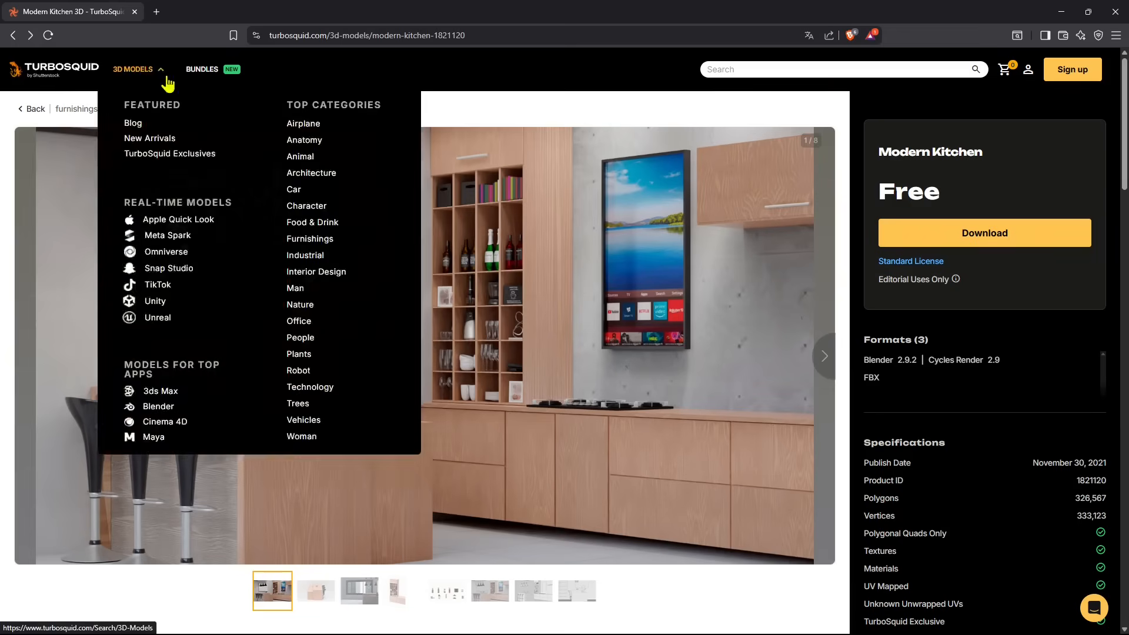
- Open the TurboSquid home page
{"action": "left_click", "coordinate": [46, 74]}
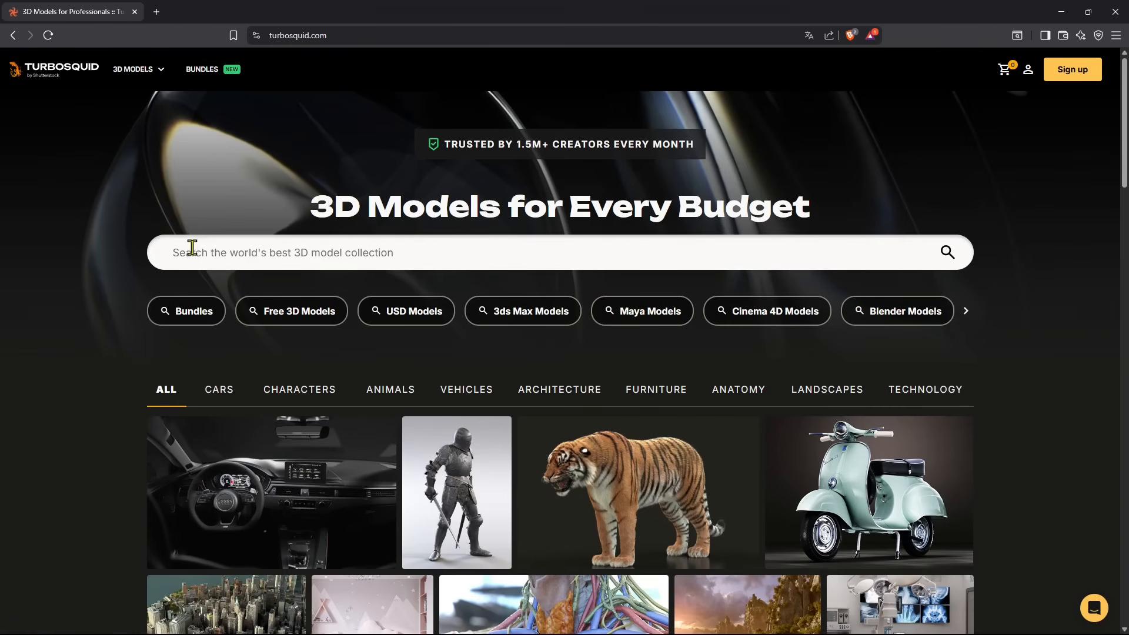
- Search for "kitchen modern" models and filter the results to a maximum price of $0
{"action": "type", "text": "kitchen modern"}
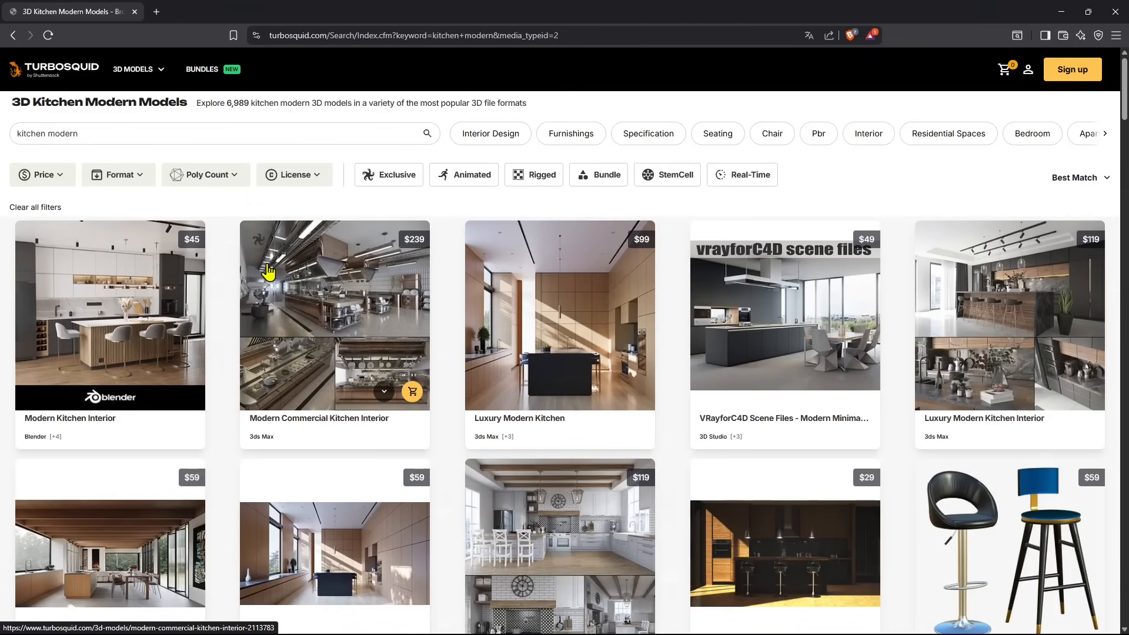
{"action": "left_click", "coordinate": [42, 174]}
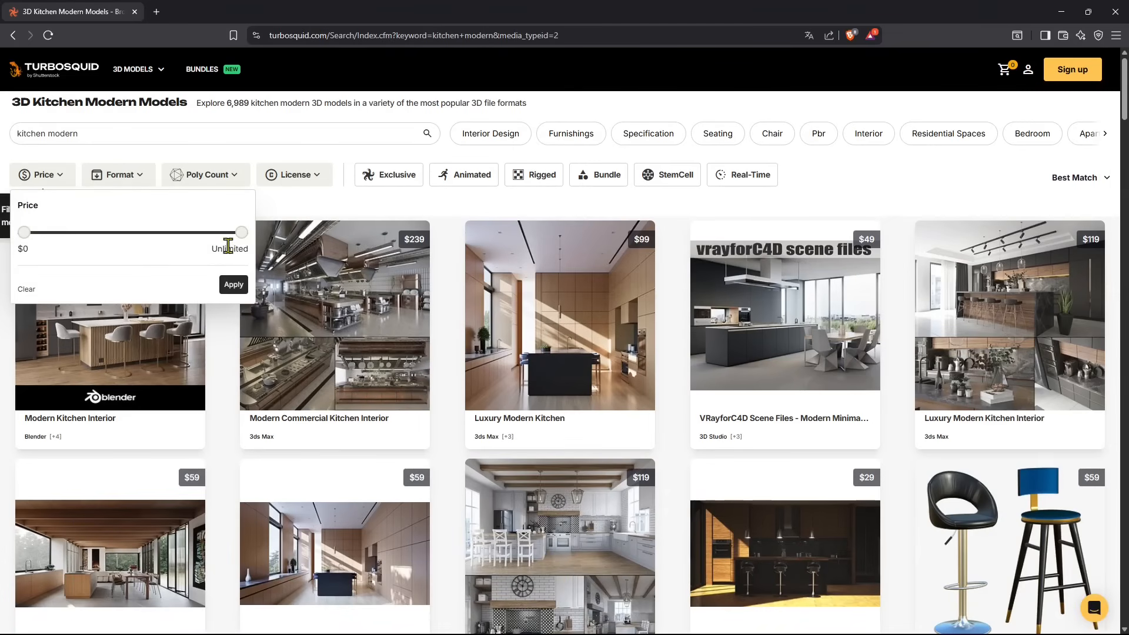
{"action": "left_click_drag", "start_coordinate": [242, 232], "coordinate": [25, 232]}
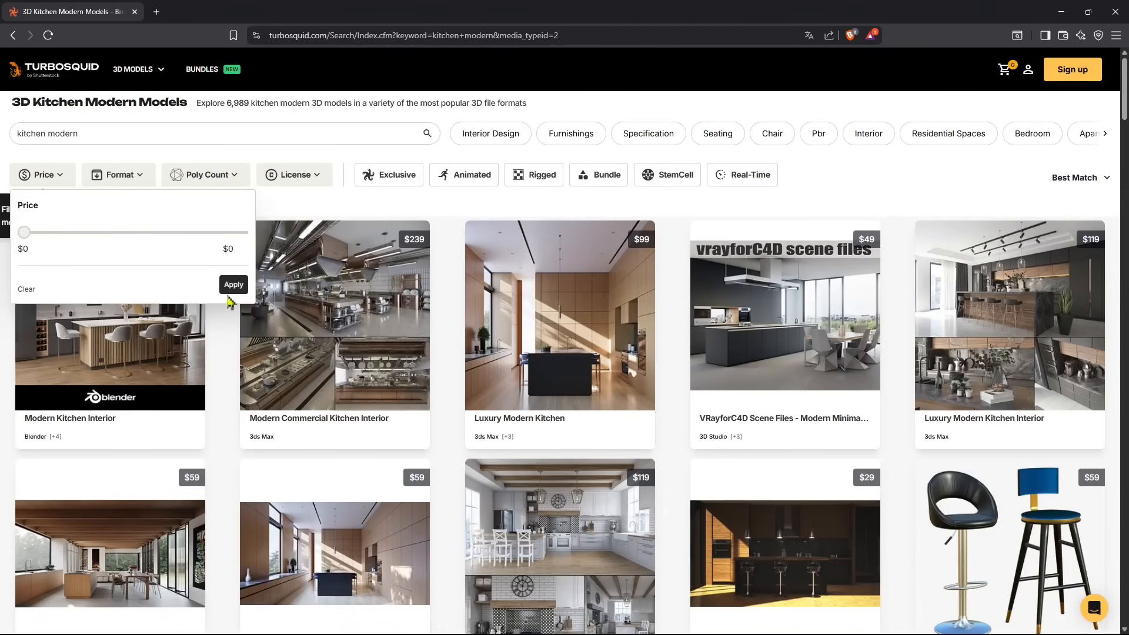
{"action": "left_click", "coordinate": [233, 284]}
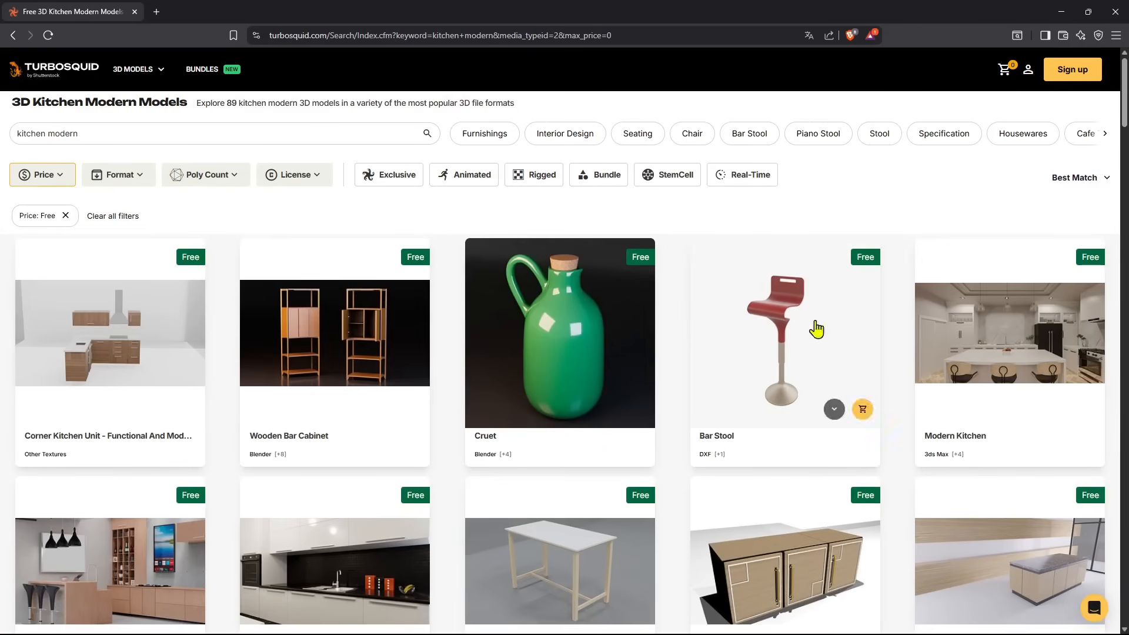
- Open the free Modern Kitchen model with the pendant lamps and wall-mounted screen, and check its available file formats
{"action": "scroll", "coordinate": [152, 373], "scroll_direction": "down", "scroll_amount": 3}
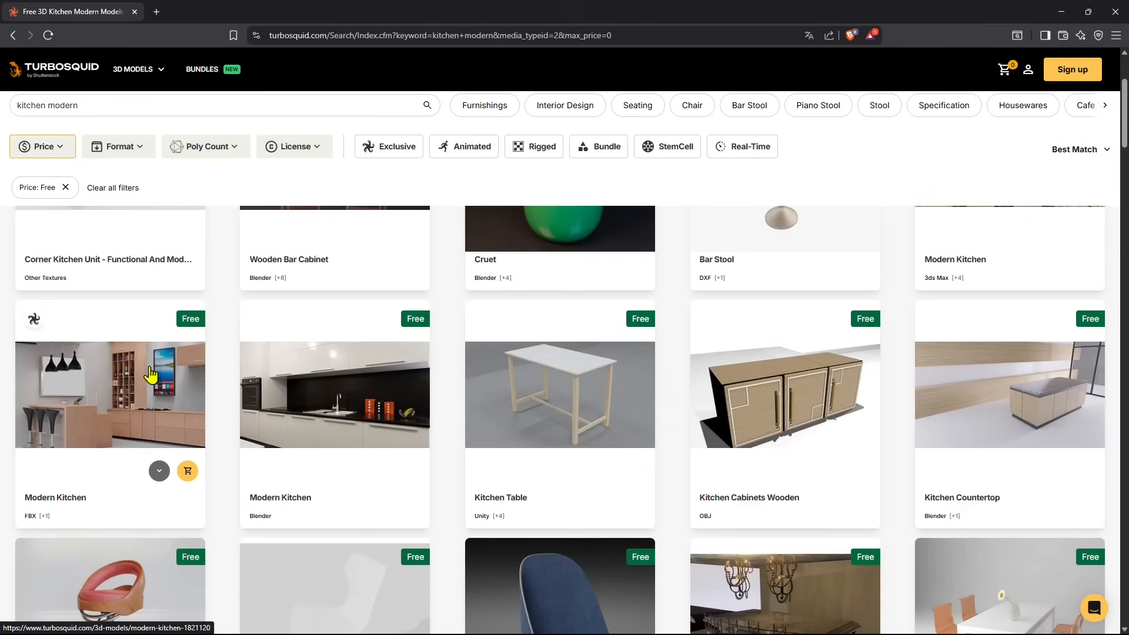
{"action": "left_click", "coordinate": [113, 422]}
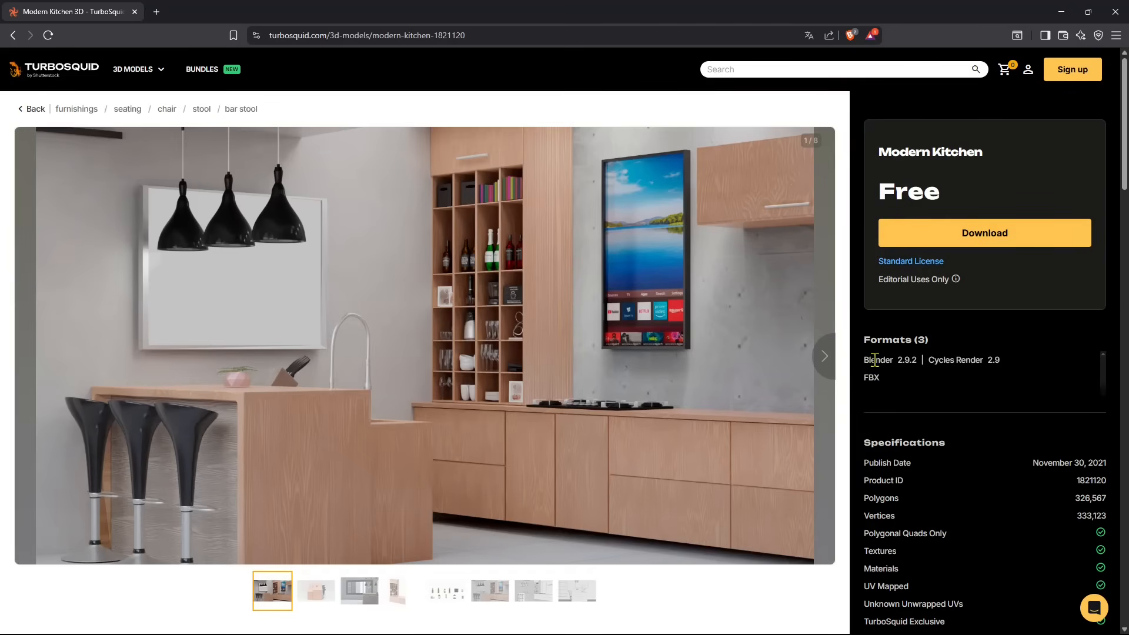
{"action": "left_click_drag", "start_coordinate": [864, 361], "coordinate": [983, 361]}
{"action": "left_click", "coordinate": [933, 387]}
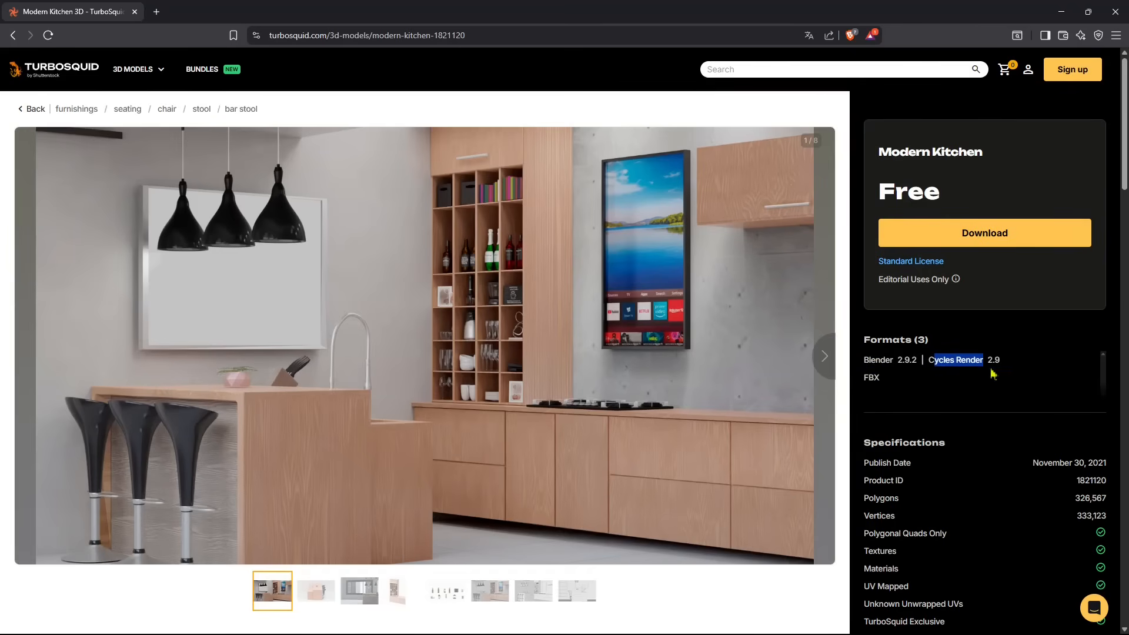
{"action": "left_click", "coordinate": [950, 363]}
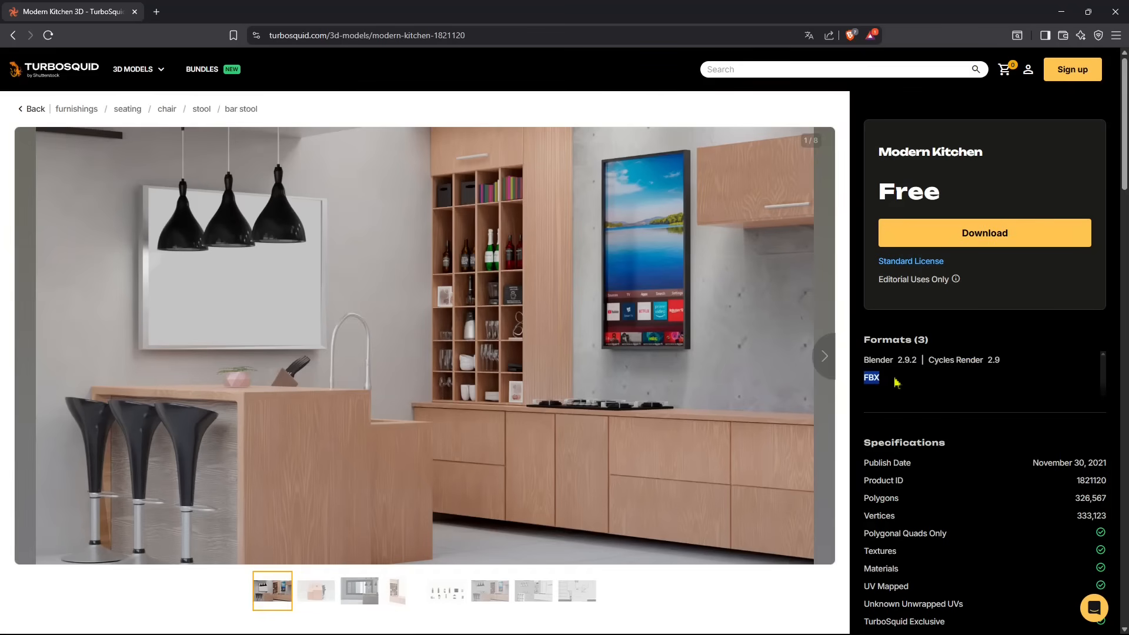
- Return to Rhino and import prjetocozinha.fbx from the WORKS Turbosquid folder, with FBX Y mapped to Rhino Z
{"action": "left_click", "coordinate": [134, 12]}
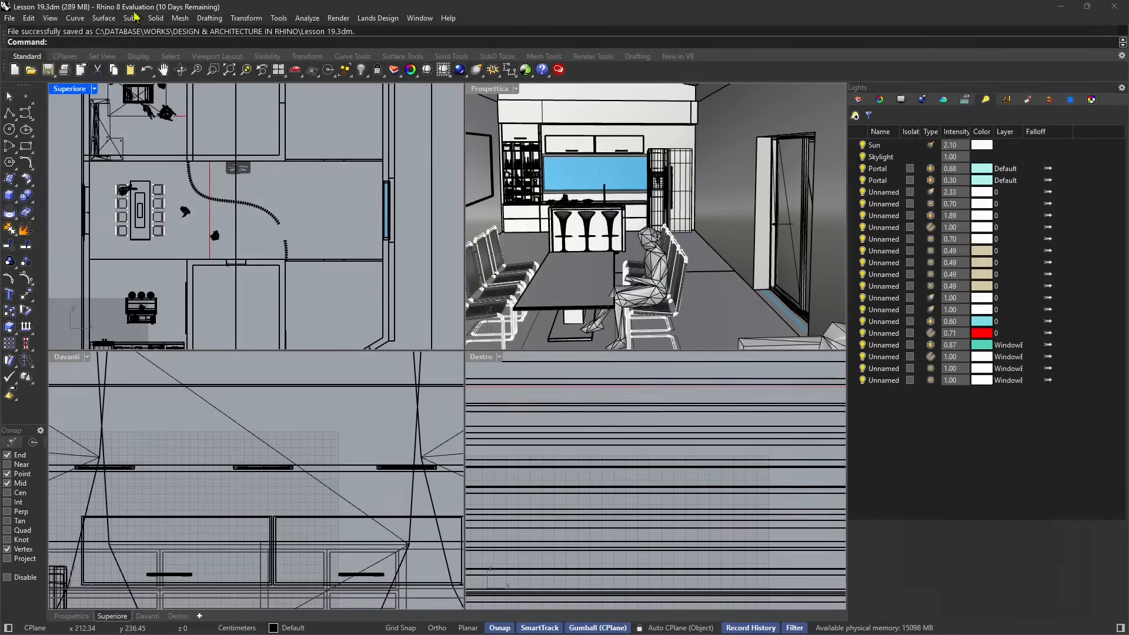
{"action": "left_click", "coordinate": [9, 18]}
{"action": "left_click", "coordinate": [27, 173]}
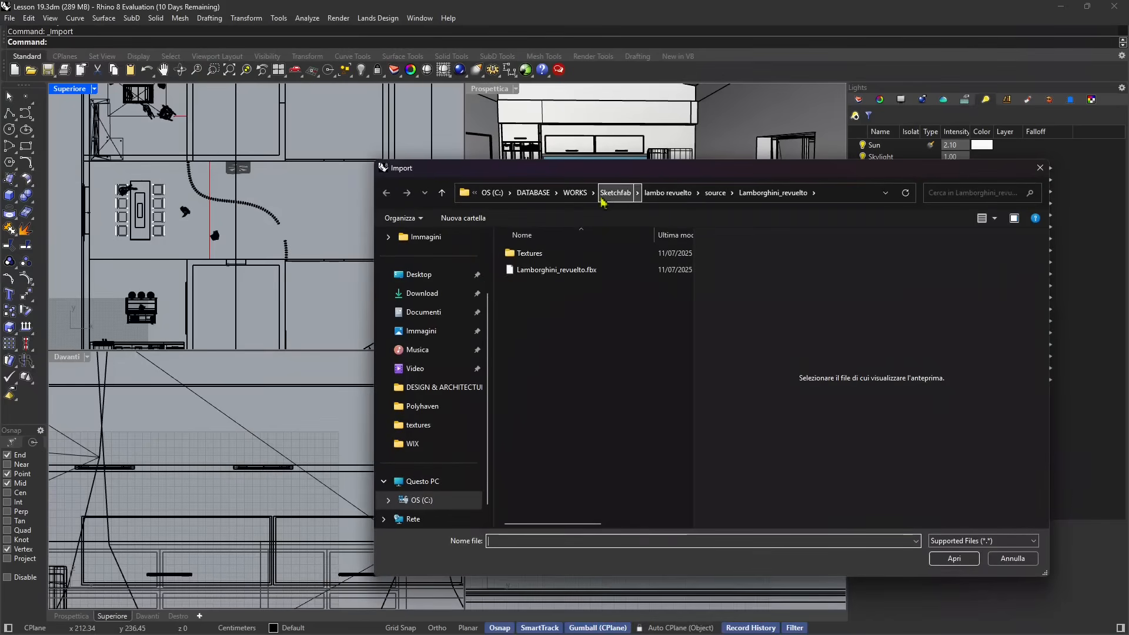
{"action": "left_click", "coordinate": [574, 193]}
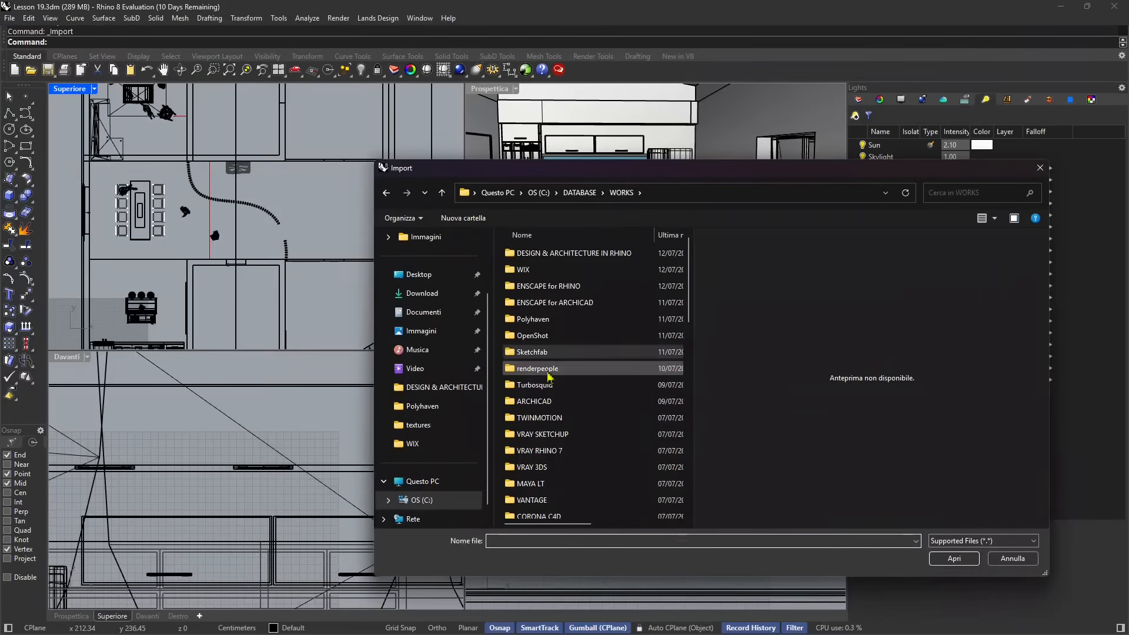
{"action": "left_click", "coordinate": [541, 337]}
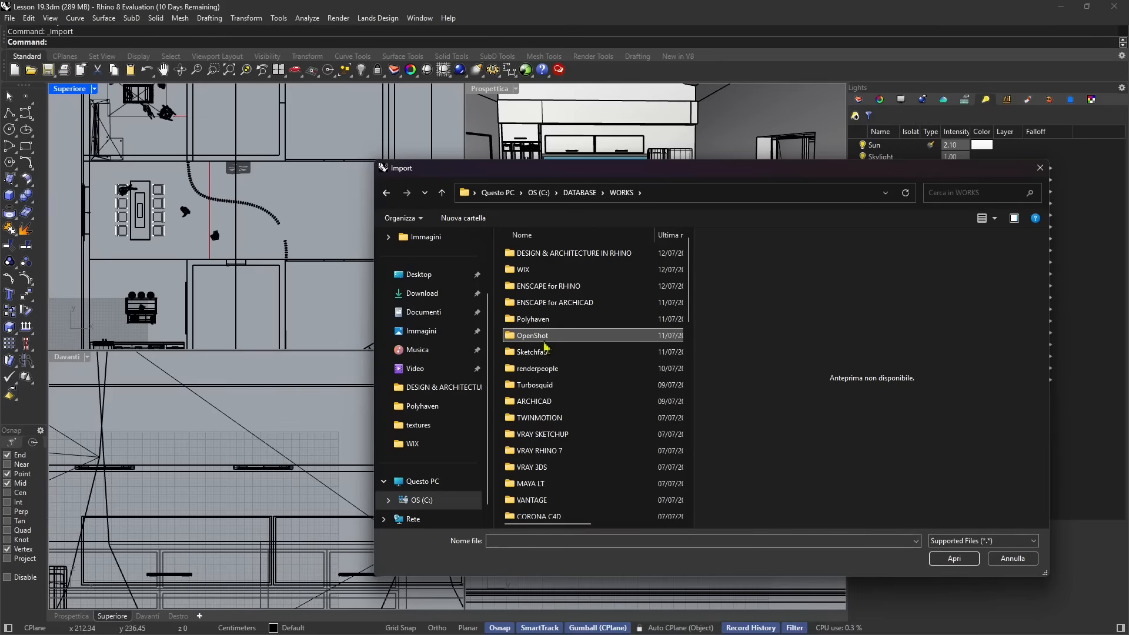
{"action": "double_click", "coordinate": [537, 386]}
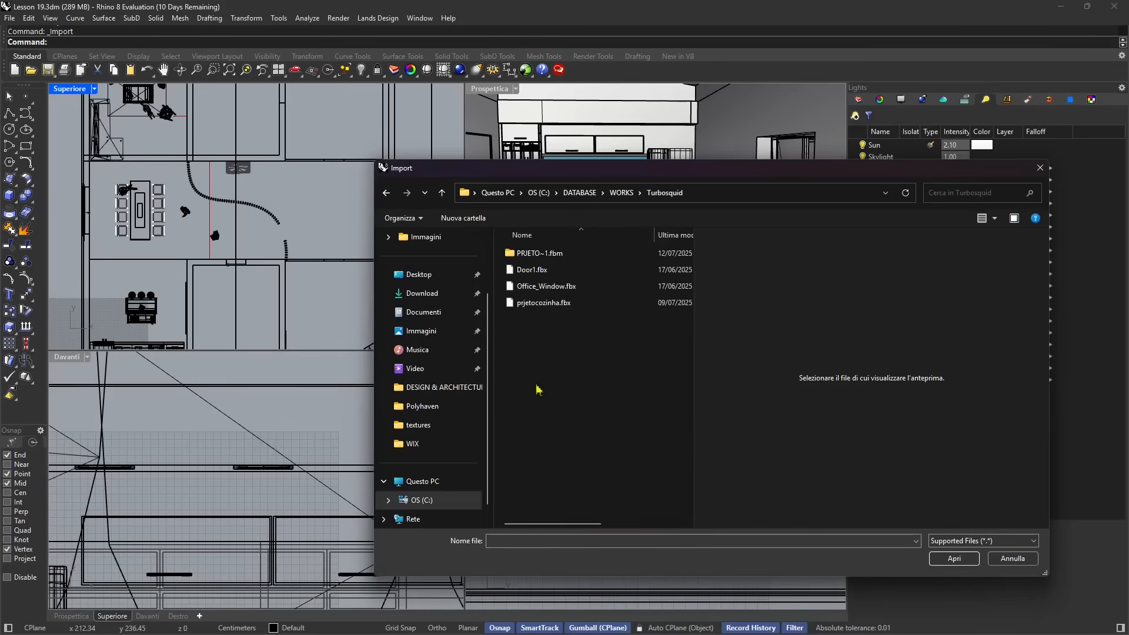
{"action": "left_click", "coordinate": [542, 305]}
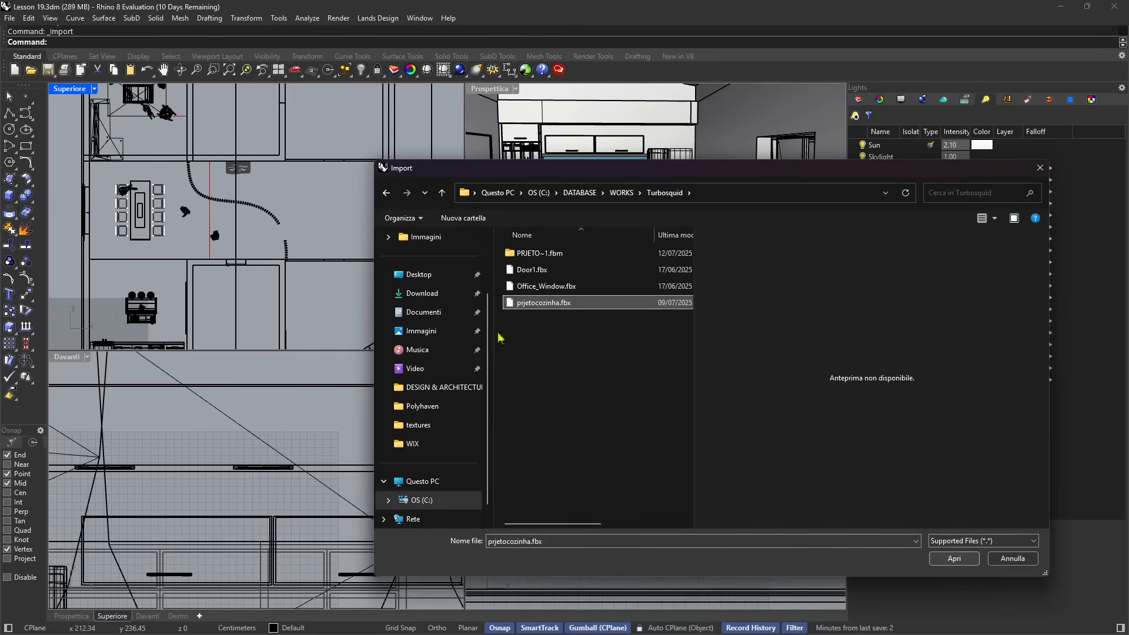
{"action": "left_click", "coordinate": [954, 558]}
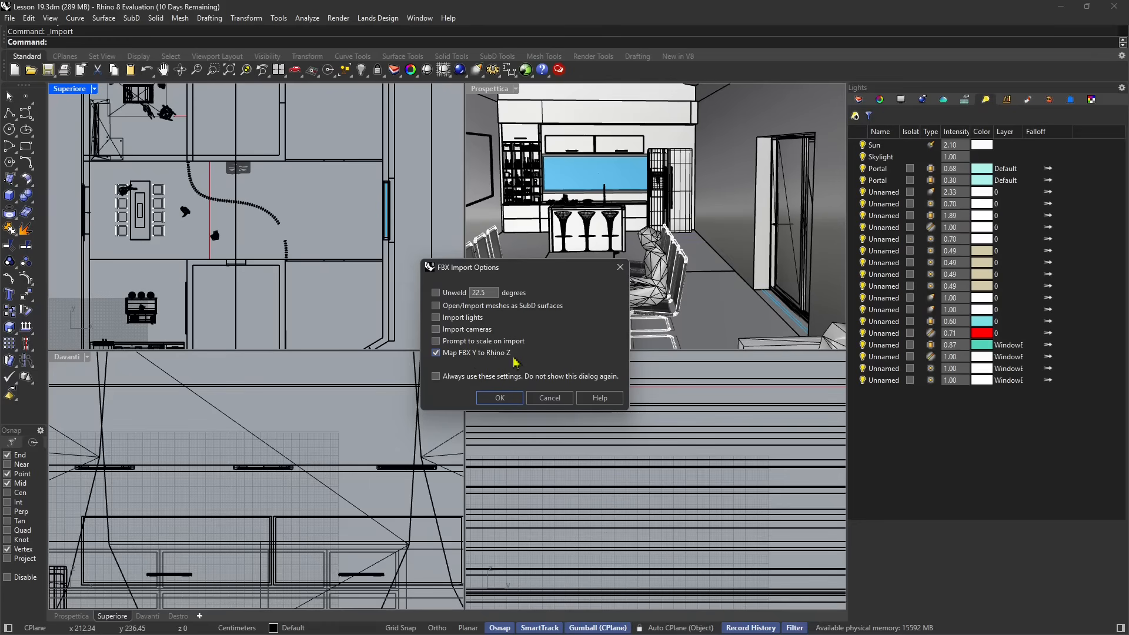
{"action": "left_click", "coordinate": [520, 399]}
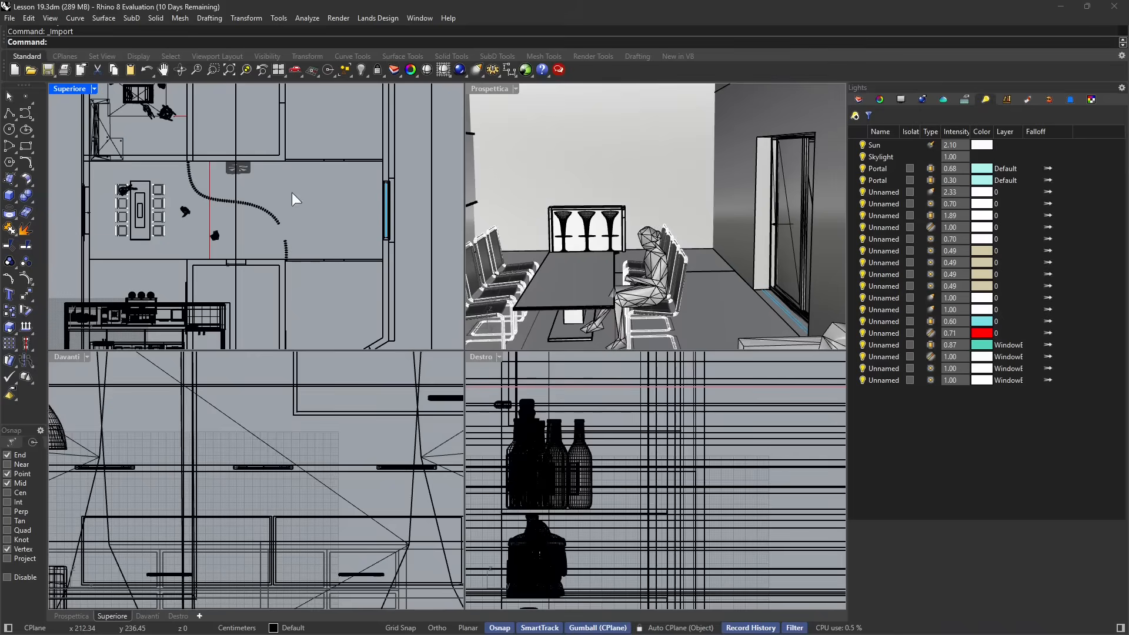
- Move the imported kitchen sideways in the plan, out of the house onto the empty area beside it
{"action": "scroll", "coordinate": [293, 194], "scroll_direction": "down", "scroll_amount": 5}
{"action": "scroll", "coordinate": [321, 194], "scroll_direction": "up", "scroll_amount": 4}
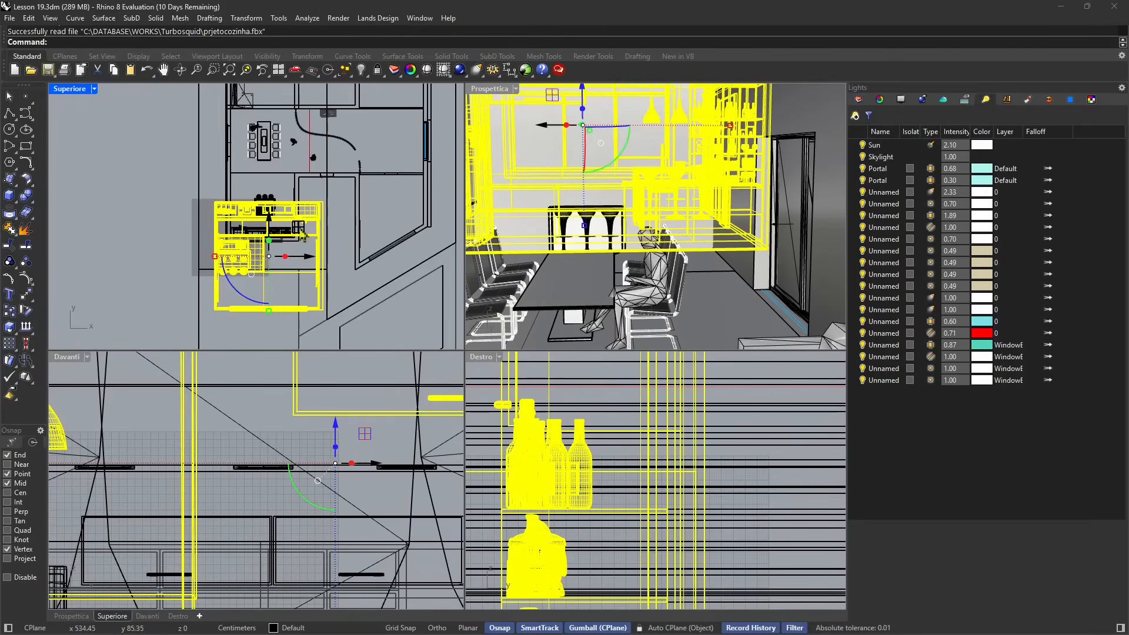
{"action": "left_click_drag", "start_coordinate": [300, 224], "coordinate": [152, 213]}
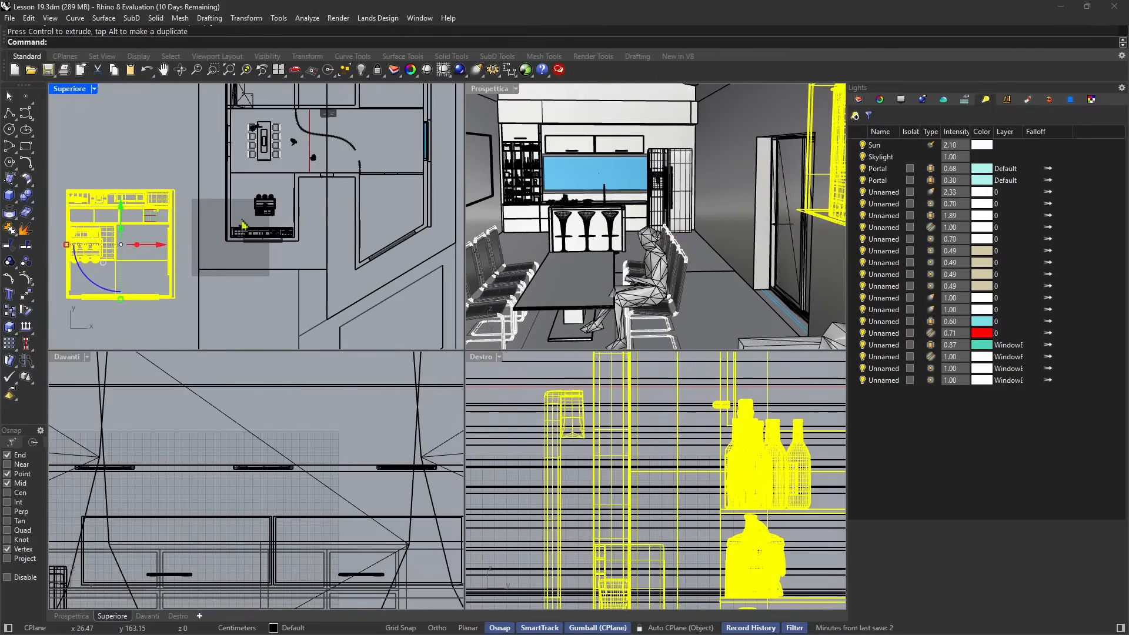
- Shift the imported kitchen farther away from the house along its horizontal axis and deselect it
{"action": "scroll", "coordinate": [541, 220], "scroll_direction": "down", "scroll_amount": 12}
{"action": "right_click_drag", "start_coordinate": [564, 213], "coordinate": [604, 263]}
{"action": "scroll", "coordinate": [673, 206], "scroll_direction": "up", "scroll_amount": 6}
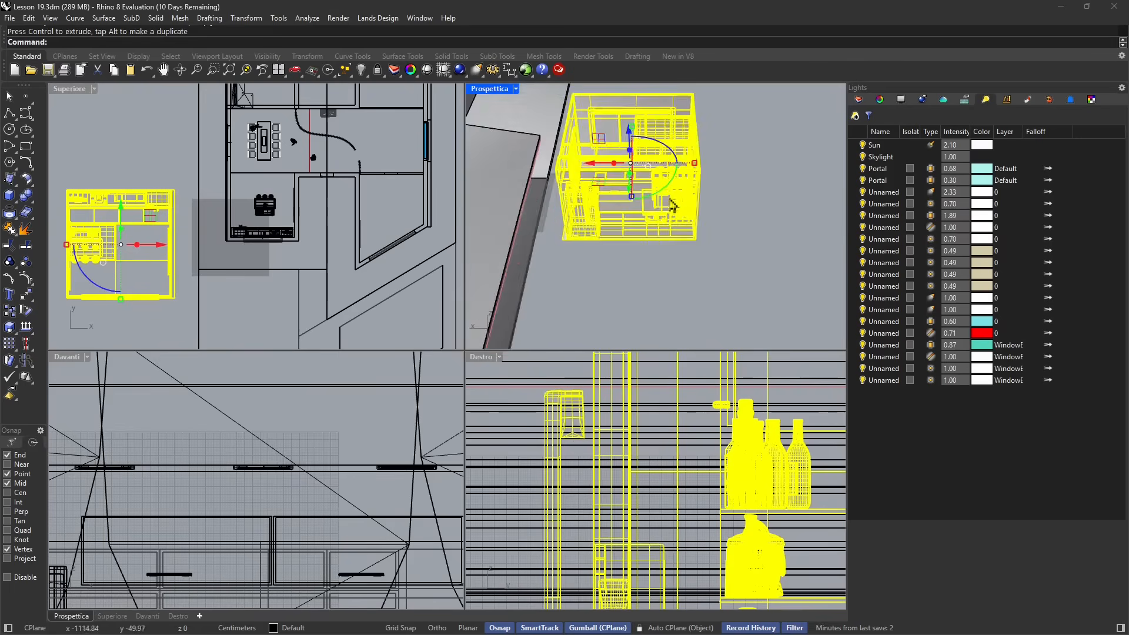
{"action": "right_click_drag", "start_coordinate": [673, 218], "coordinate": [584, 236]}
{"action": "scroll", "coordinate": [584, 227], "scroll_direction": "down", "scroll_amount": 4}
{"action": "left_click_drag", "start_coordinate": [584, 203], "coordinate": [678, 205]}
{"action": "scroll", "coordinate": [777, 184], "scroll_direction": "up", "scroll_amount": 8}
{"action": "left_click", "coordinate": [779, 184]}
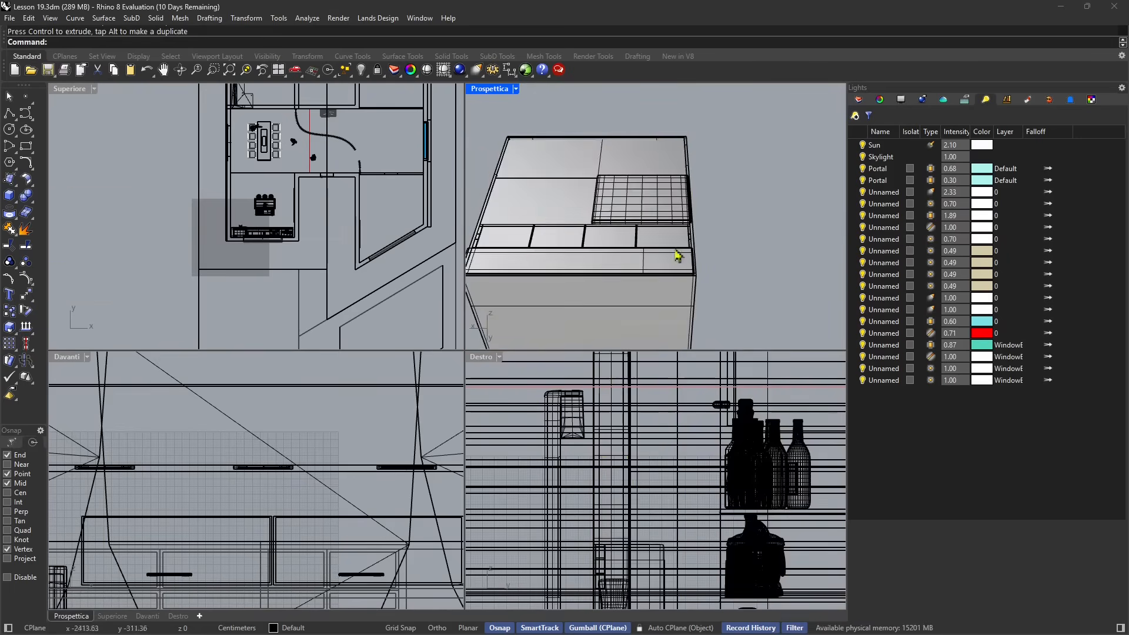
- Delete the box-shaped wall shell that encloses the imported kitchen
{"action": "mouse_move", "coordinate": [676, 255]}
{"action": "right_mouse_down"}
{"action": "mouse_move", "coordinate": [703, 179]}
{"action": "mouse_move", "coordinate": [505, 170]}
{"action": "right_mouse_up"}
{"action": "scroll", "coordinate": [588, 234], "scroll_direction": "down", "scroll_amount": 3}
{"action": "scroll", "coordinate": [260, 220], "scroll_direction": "down", "scroll_amount": 4}
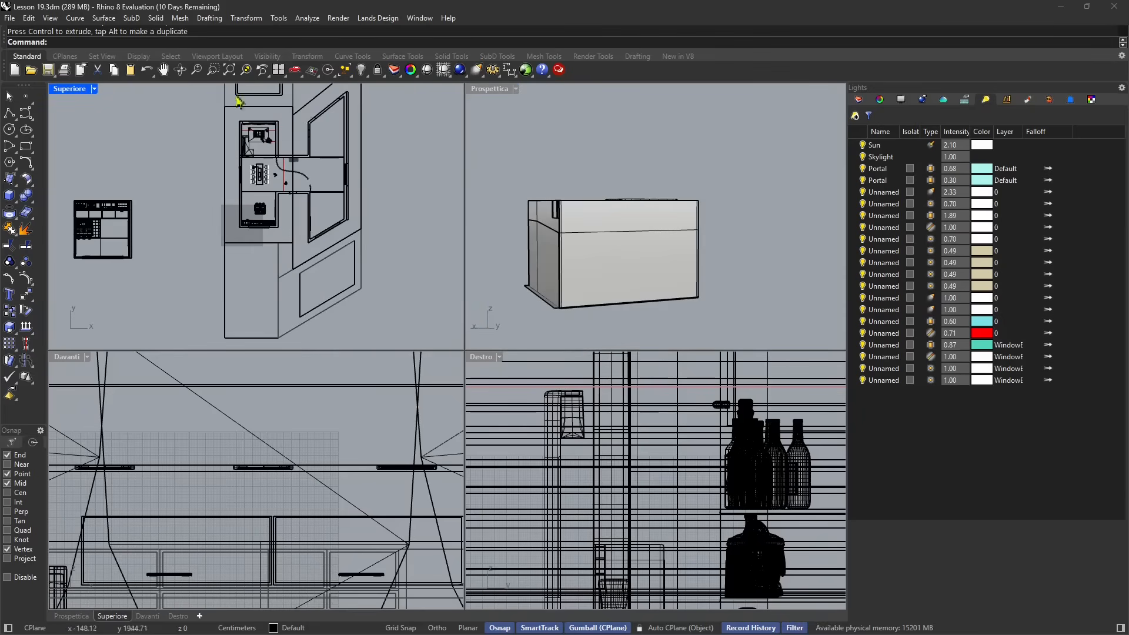
{"action": "scroll", "coordinate": [587, 242], "scroll_direction": "up", "scroll_amount": 3}
{"action": "mouse_move", "coordinate": [587, 242]}
{"action": "right_mouse_down"}
{"action": "mouse_move", "coordinate": [575, 247]}
{"action": "mouse_move", "coordinate": [661, 192]}
{"action": "mouse_move", "coordinate": [494, 219]}
{"action": "mouse_move", "coordinate": [575, 232]}
{"action": "mouse_move", "coordinate": [578, 246]}
{"action": "right_mouse_up"}
{"action": "left_click", "coordinate": [603, 259]}
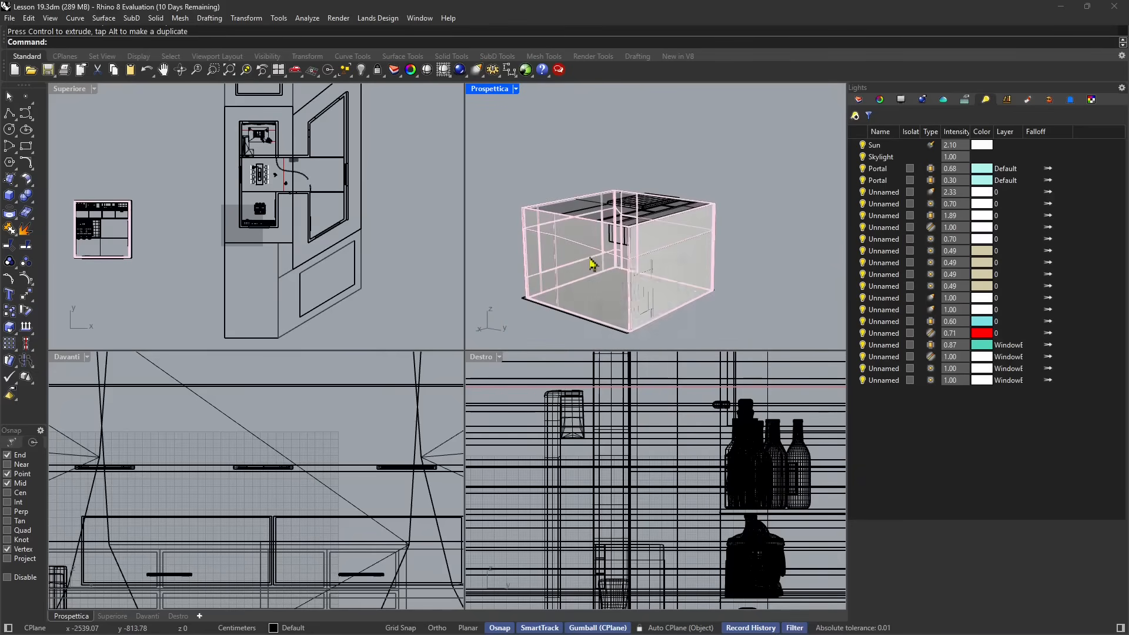
{"action": "left_click", "coordinate": [603, 283]}
{"action": "key", "text": "Delete"}
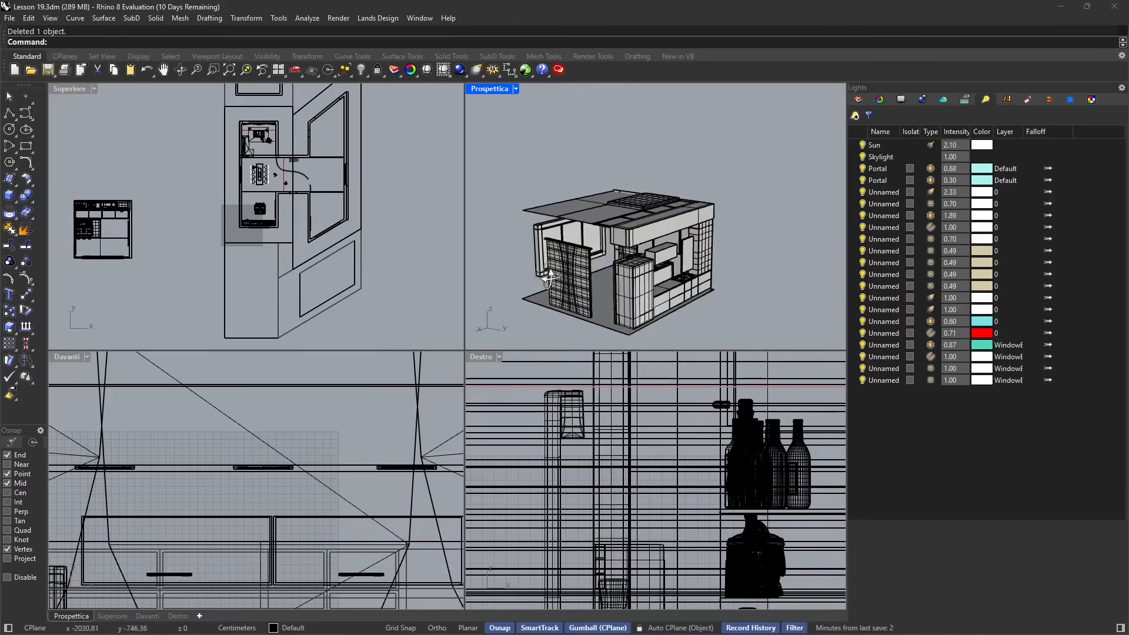
- Delete the flat ceiling slab and the upright window frame at the open side of the imported kitchen
{"action": "right_click_drag", "start_coordinate": [601, 284], "coordinate": [618, 250]}
{"action": "scroll", "coordinate": [273, 201], "scroll_direction": "up", "scroll_amount": 5}
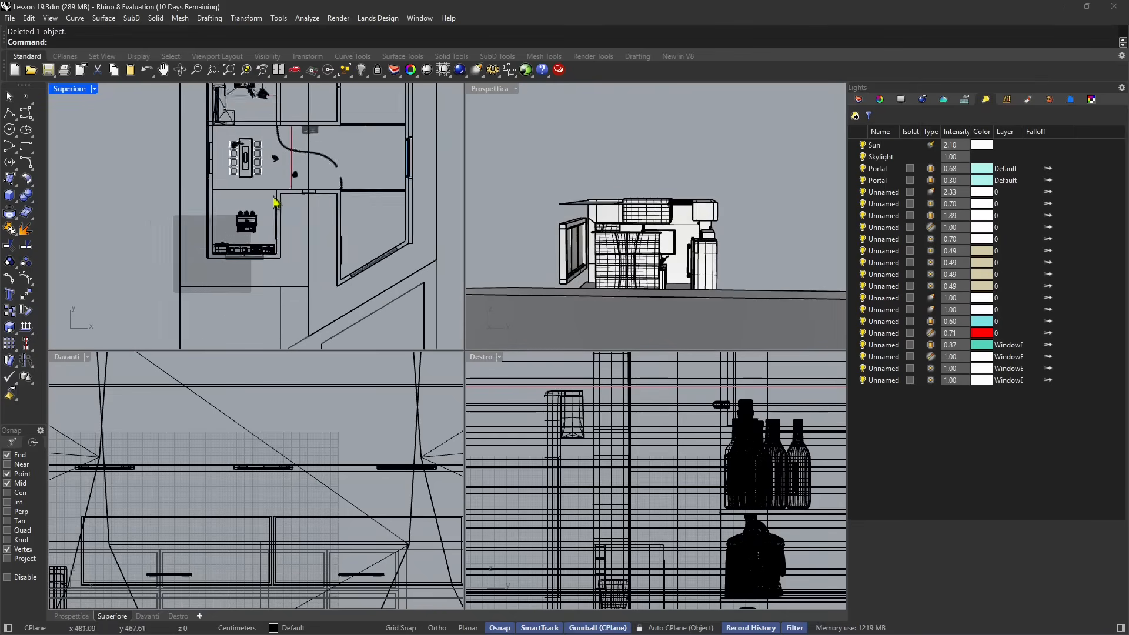
{"action": "right_click_drag", "start_coordinate": [713, 246], "coordinate": [597, 244]}
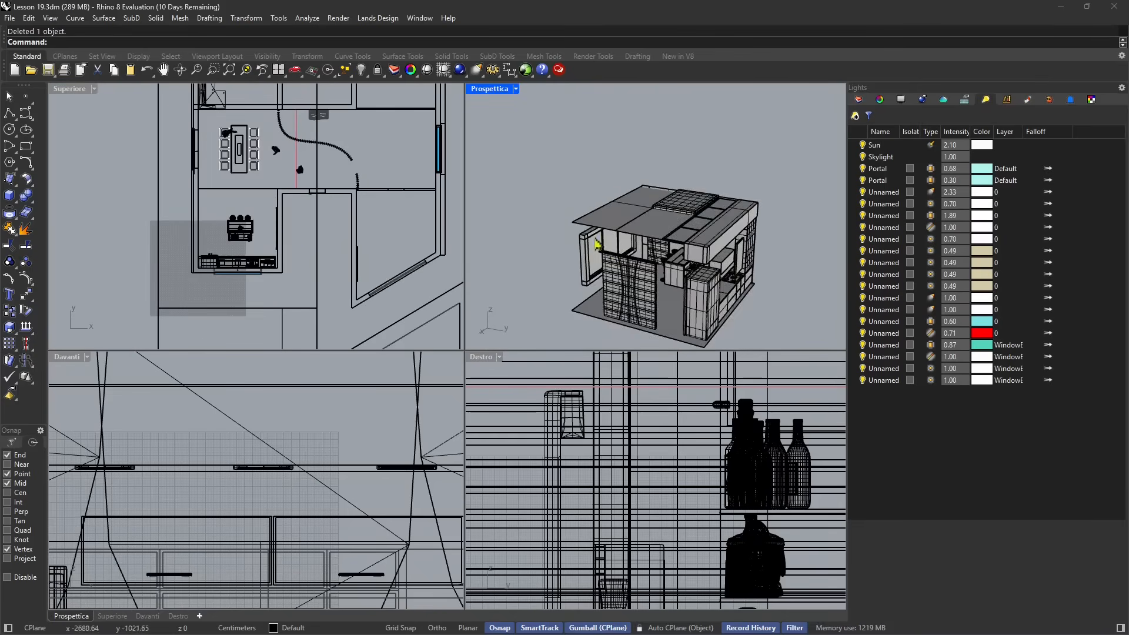
{"action": "scroll", "coordinate": [613, 242], "scroll_direction": "up", "scroll_amount": 5}
{"action": "left_click_drag", "start_coordinate": [612, 143], "coordinate": [559, 243]}
{"action": "key", "text": "Delete"}
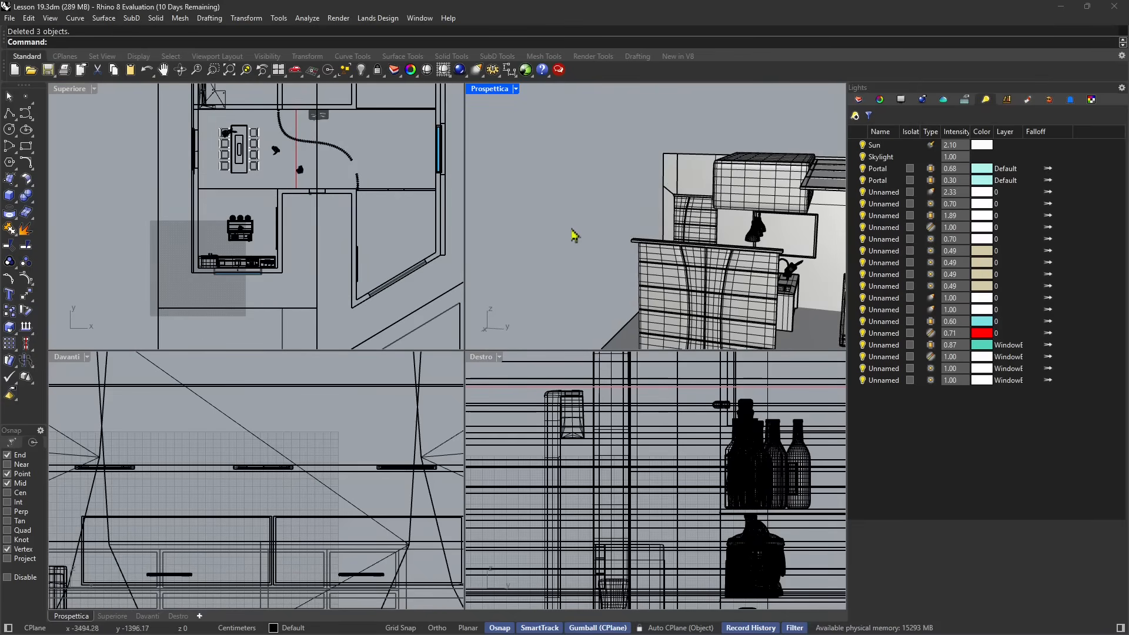
- Delete the remaining ceiling panel structure above the imported kitchen, keeping the long bulkhead over the cabinets
{"action": "scroll", "coordinate": [562, 225], "scroll_direction": "down", "scroll_amount": 3}
{"action": "right_click_drag", "start_coordinate": [555, 225], "coordinate": [617, 209]}
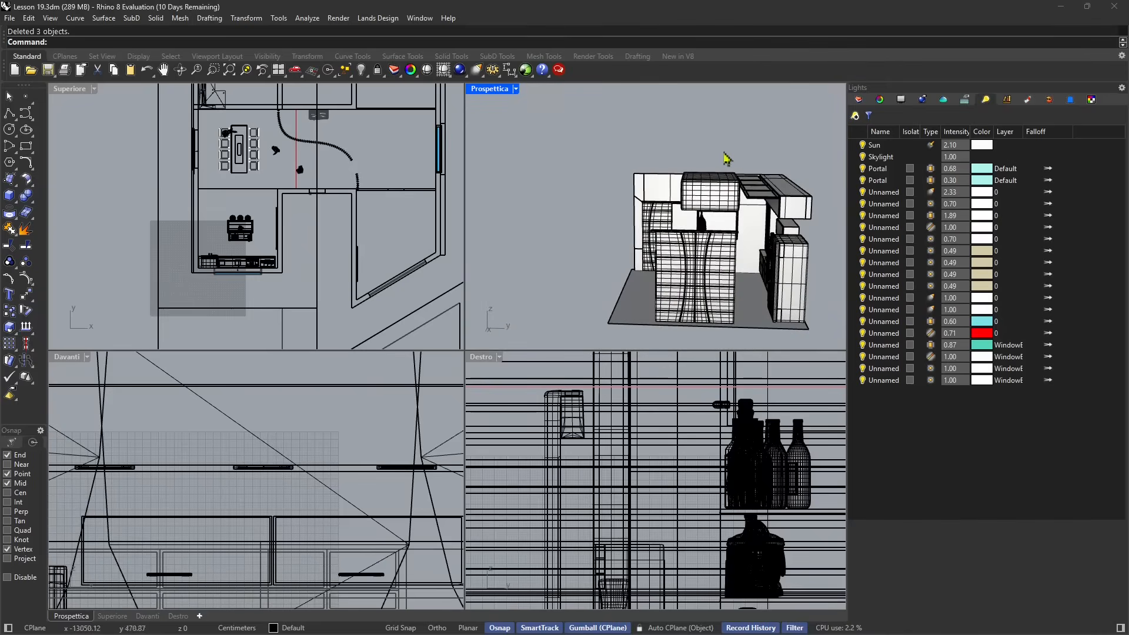
{"action": "right_click_drag", "start_coordinate": [699, 183], "coordinate": [739, 212]}
{"action": "left_click_drag", "start_coordinate": [644, 165], "coordinate": [611, 231]}
{"action": "key", "text": "Delete"}
{"action": "right_click_drag", "start_coordinate": [602, 244], "coordinate": [634, 248]}
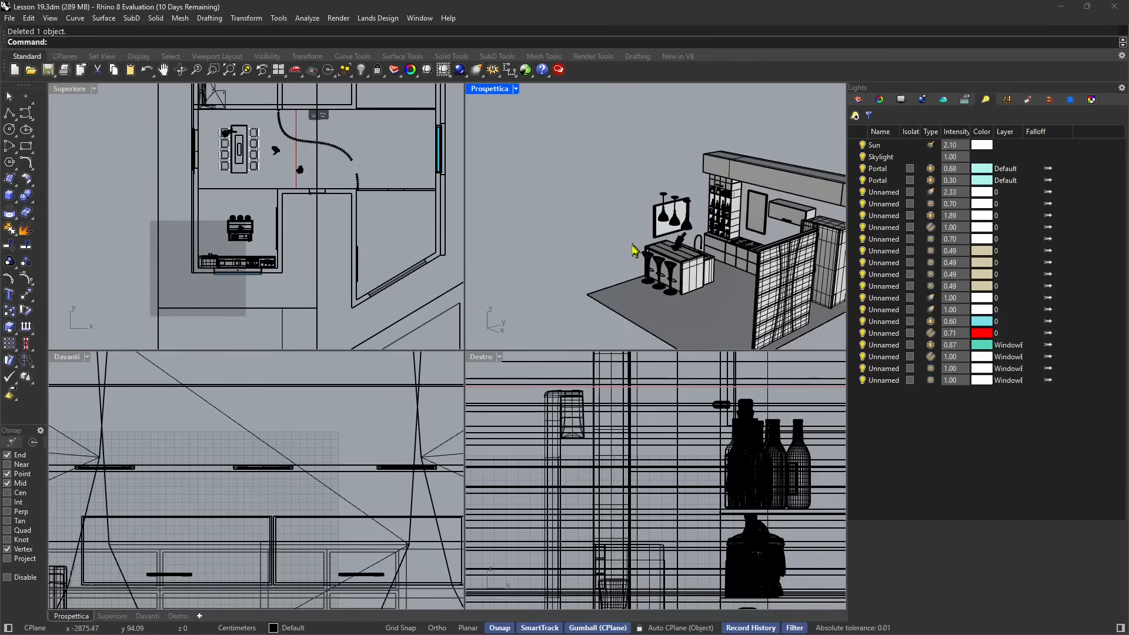
- Delete the free-standing patterned panel opposite the island and the floor slab of the imported kitchen
{"action": "scroll", "coordinate": [636, 247], "scroll_direction": "up", "scroll_amount": 5}
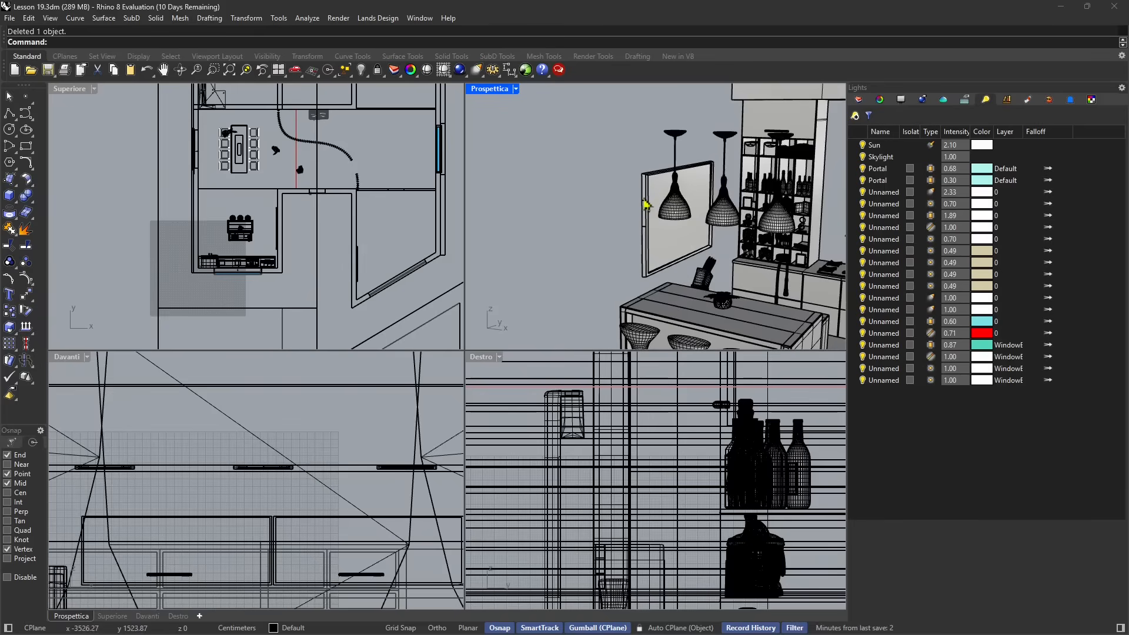
{"action": "scroll", "coordinate": [649, 187], "scroll_direction": "down", "scroll_amount": 8}
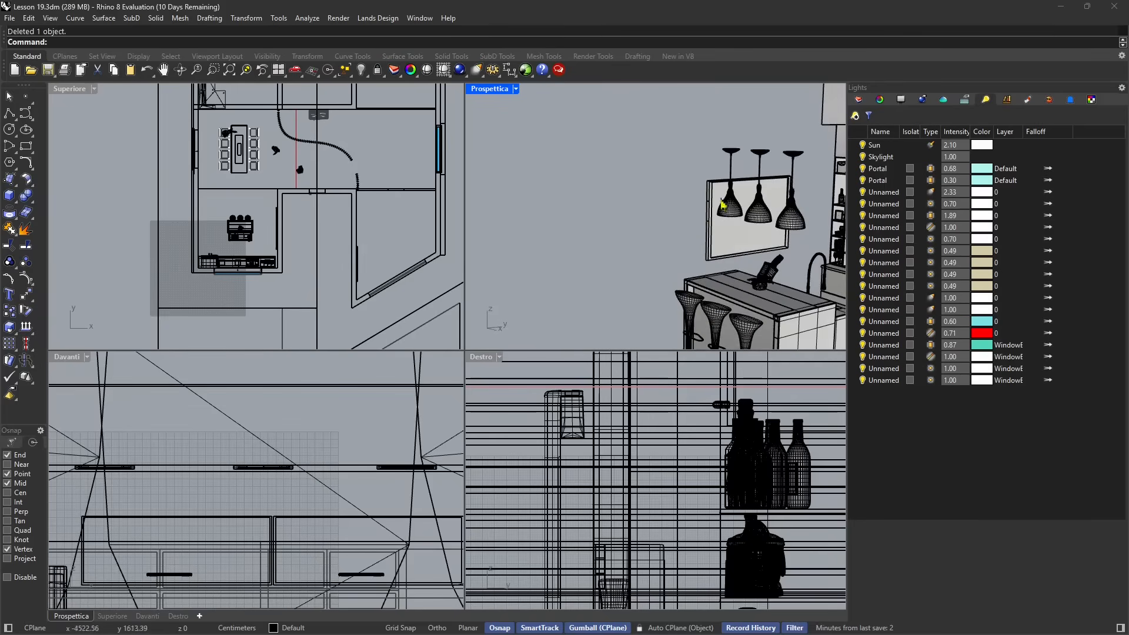
{"action": "scroll", "coordinate": [727, 222], "scroll_direction": "up", "scroll_amount": 2}
{"action": "scroll", "coordinate": [663, 225], "scroll_direction": "down", "scroll_amount": 4}
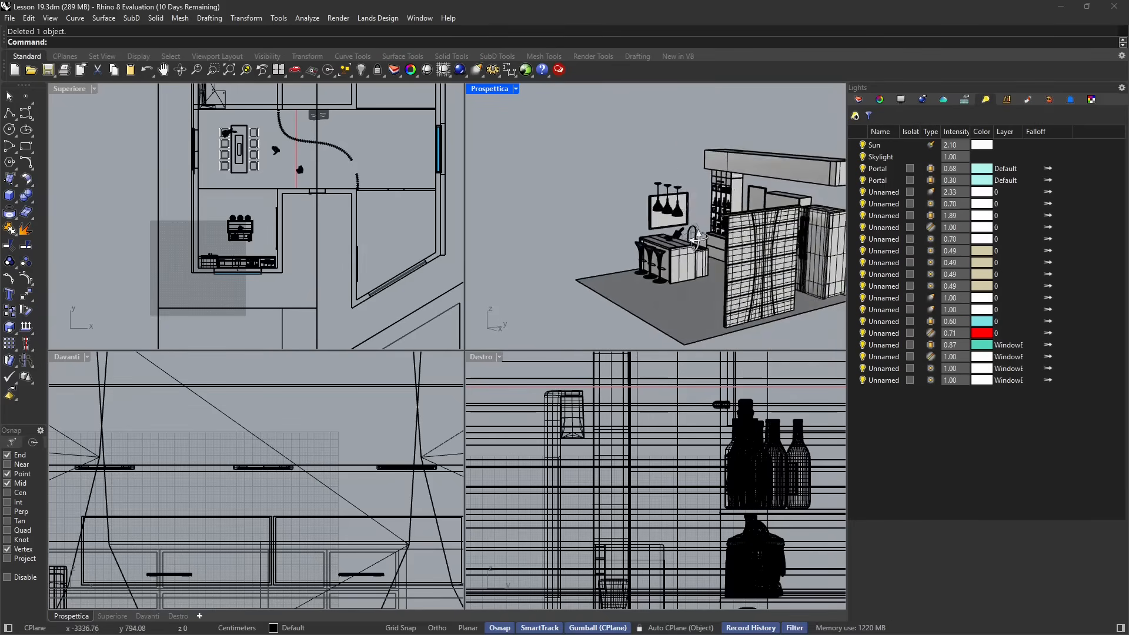
{"action": "right_click_drag", "start_coordinate": [665, 227], "coordinate": [804, 272]}
{"action": "right_click_drag", "start_coordinate": [624, 241], "coordinate": [726, 254]}
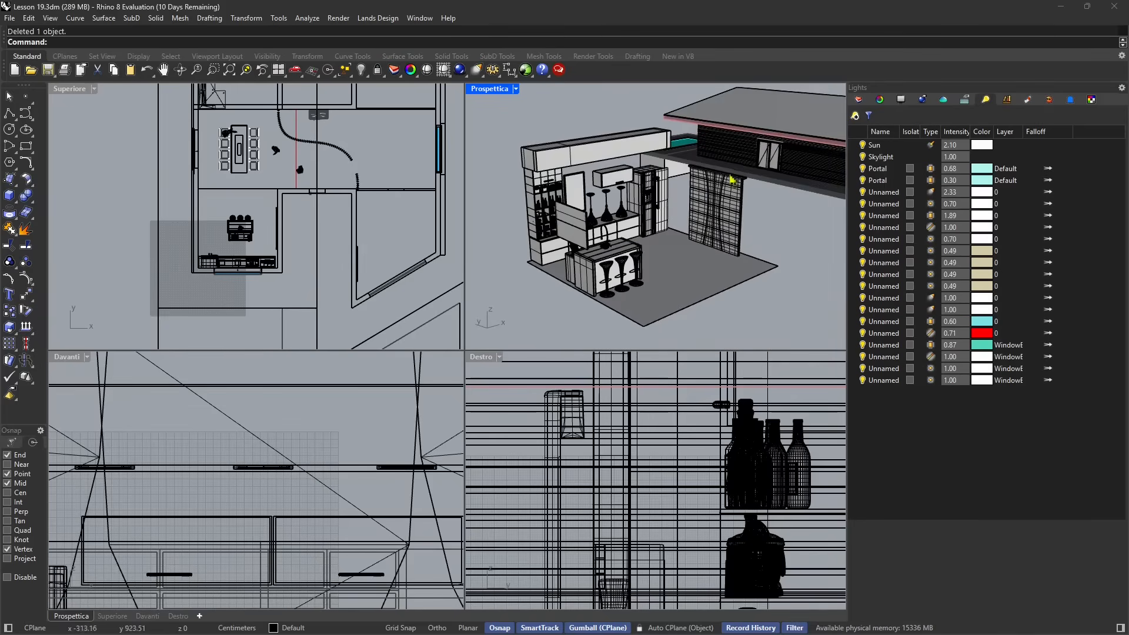
{"action": "right_click_drag", "start_coordinate": [738, 183], "coordinate": [753, 208]}
{"action": "left_click_drag", "start_coordinate": [761, 167], "coordinate": [747, 207]}
{"action": "key", "text": "Delete"}
{"action": "left_click", "coordinate": [746, 171]}
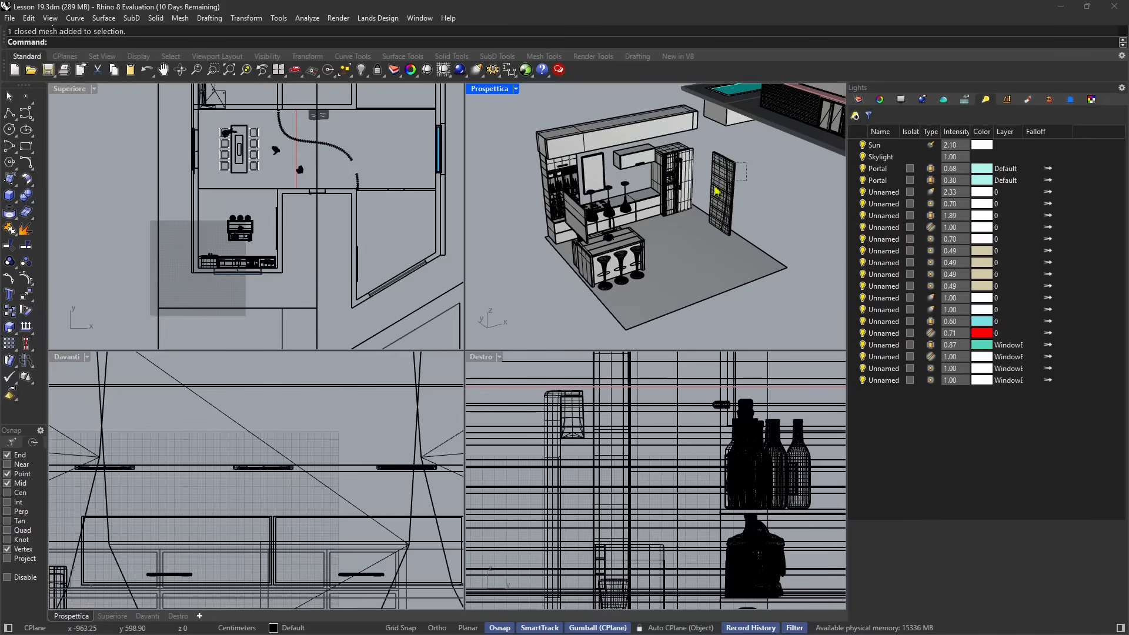
{"action": "key", "text": "Delete"}
{"action": "left_click", "coordinate": [752, 219]}
{"action": "key", "text": "Delete"}
- Delete the upright rectangular framed panel behind the three pendant lamps of the imported kitchen
{"action": "right_click_drag", "start_coordinate": [718, 229], "coordinate": [659, 268]}
{"action": "scroll", "coordinate": [614, 256], "scroll_direction": "up", "scroll_amount": 5}
{"action": "scroll", "coordinate": [619, 263], "scroll_direction": "down", "scroll_amount": 4}
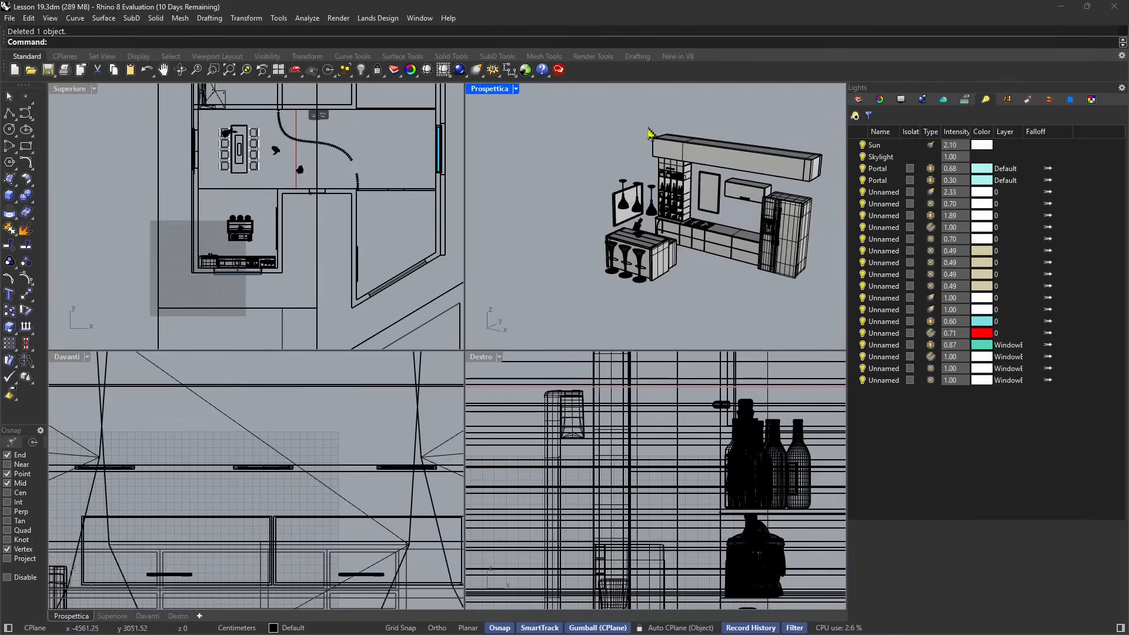
{"action": "scroll", "coordinate": [648, 153], "scroll_direction": "up", "scroll_amount": 4}
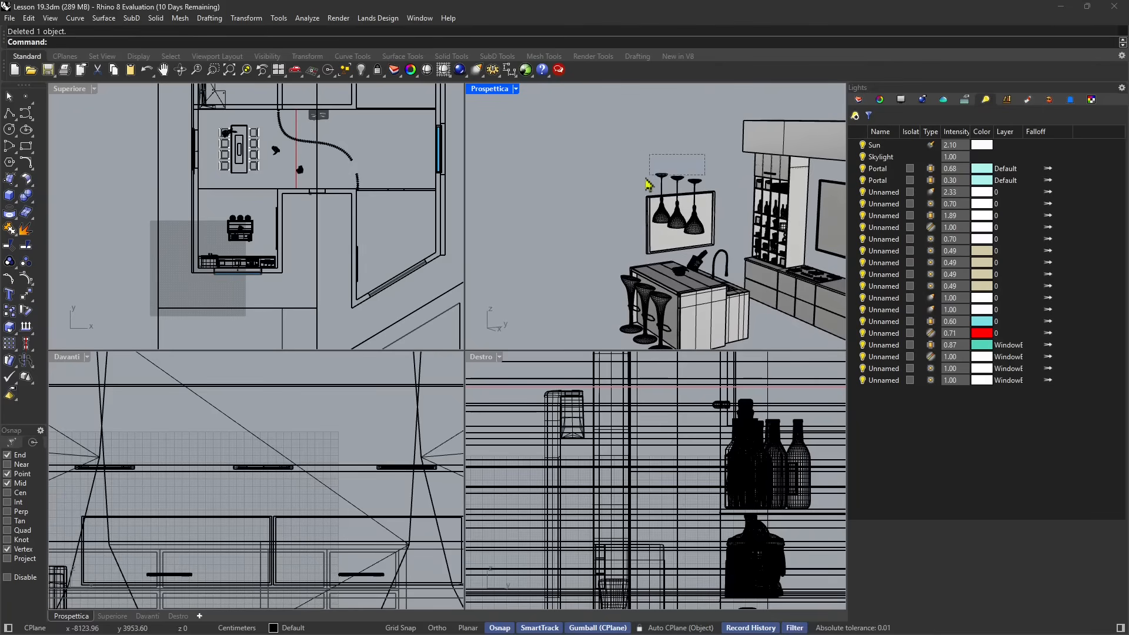
{"action": "left_click_drag", "start_coordinate": [647, 183], "coordinate": [642, 189]}
{"action": "scroll", "coordinate": [640, 264], "scroll_direction": "up", "scroll_amount": 1}
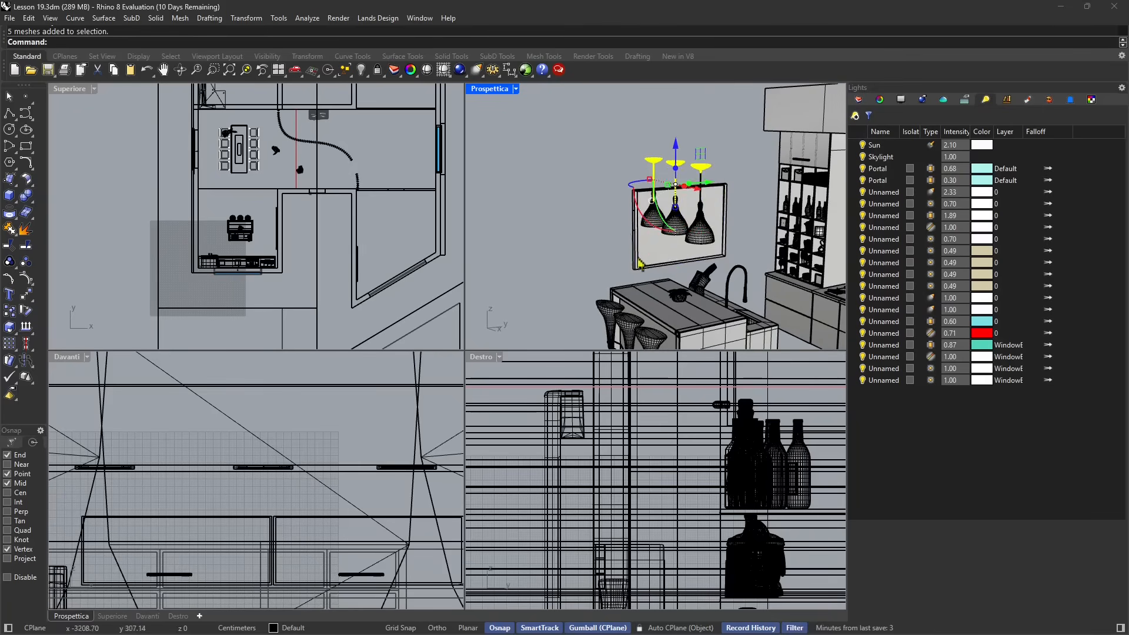
{"action": "key", "text": "Escape"}
{"action": "left_click", "coordinate": [638, 263]}
{"action": "key", "text": "Delete"}
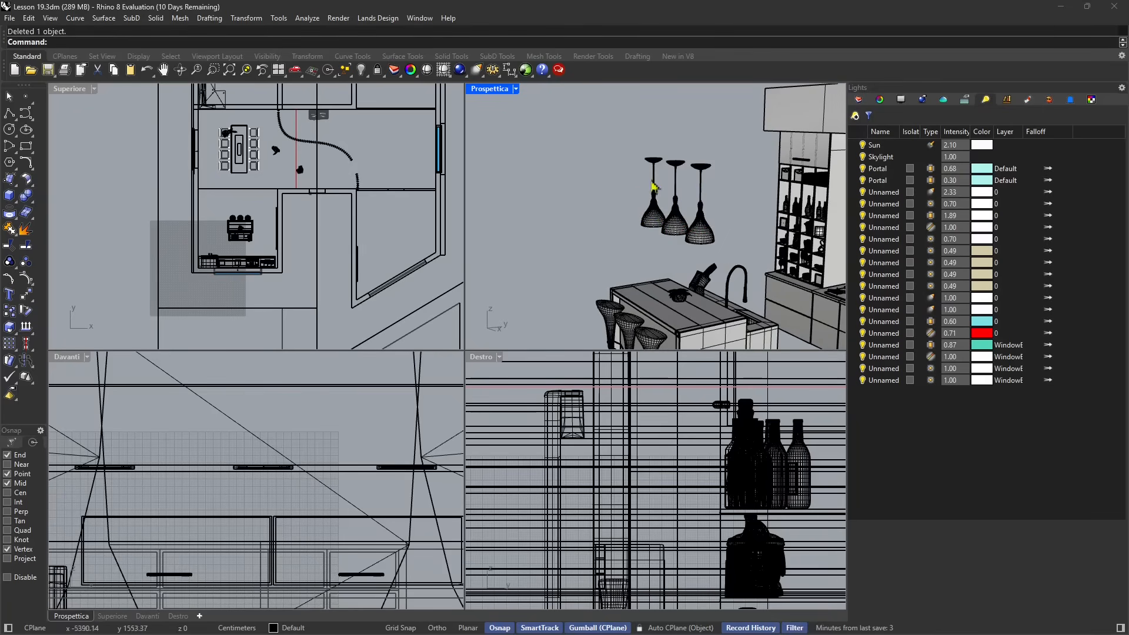
- Group all meshes of the three pendant lamps hanging above the imported island
{"action": "right_click_drag", "start_coordinate": [652, 183], "coordinate": [685, 186]}
{"action": "left_click_drag", "start_coordinate": [628, 148], "coordinate": [735, 251]}
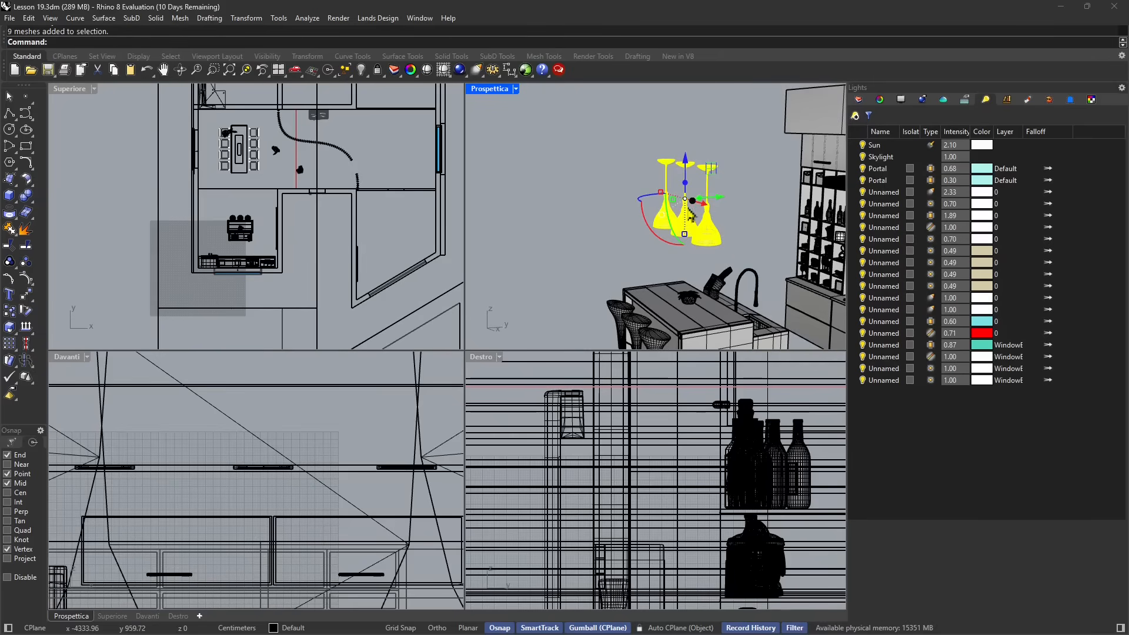
{"action": "key", "text": "ctrl+g"}
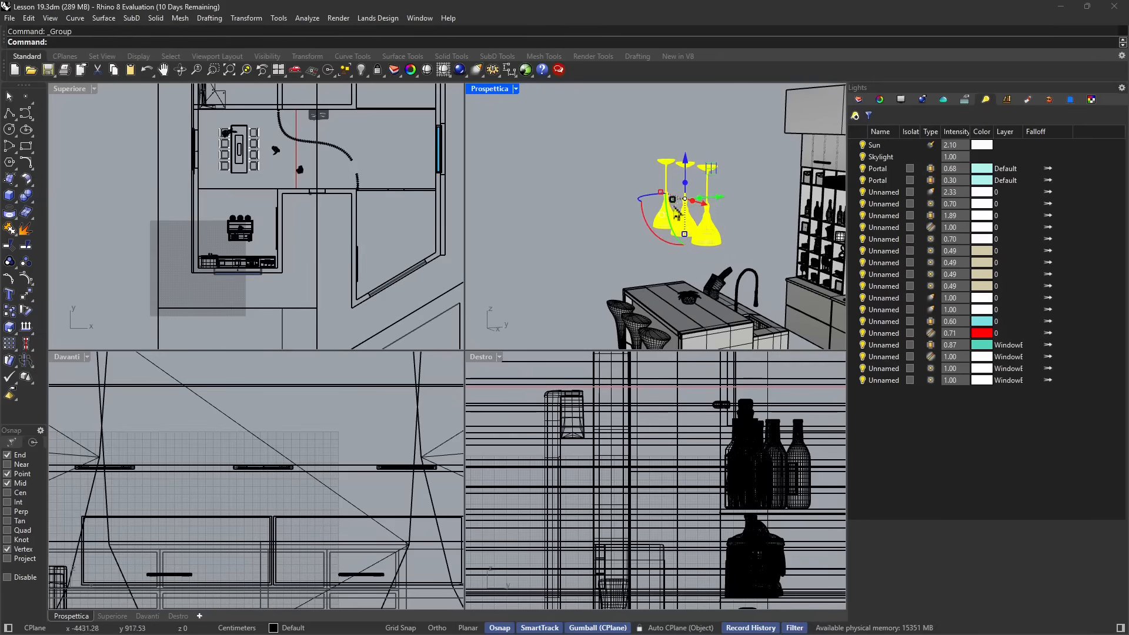
- Move the pendant lamp group in plan into the villa and centre it over the kitchen island
{"action": "scroll", "coordinate": [221, 246], "scroll_direction": "up", "scroll_amount": 6}
{"action": "scroll", "coordinate": [217, 240], "scroll_direction": "up", "scroll_amount": 4}
{"action": "left_click_drag", "start_coordinate": [208, 215], "coordinate": [351, 172]}
{"action": "scroll", "coordinate": [338, 187], "scroll_direction": "up", "scroll_amount": 5}
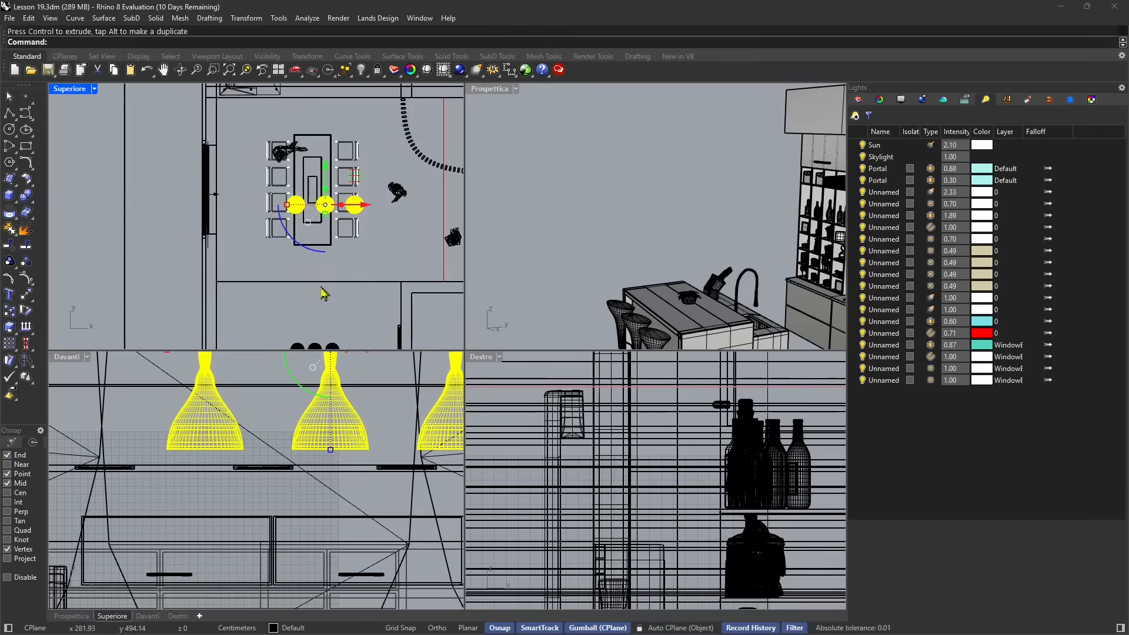
{"action": "scroll", "coordinate": [327, 196], "scroll_direction": "up", "scroll_amount": 6}
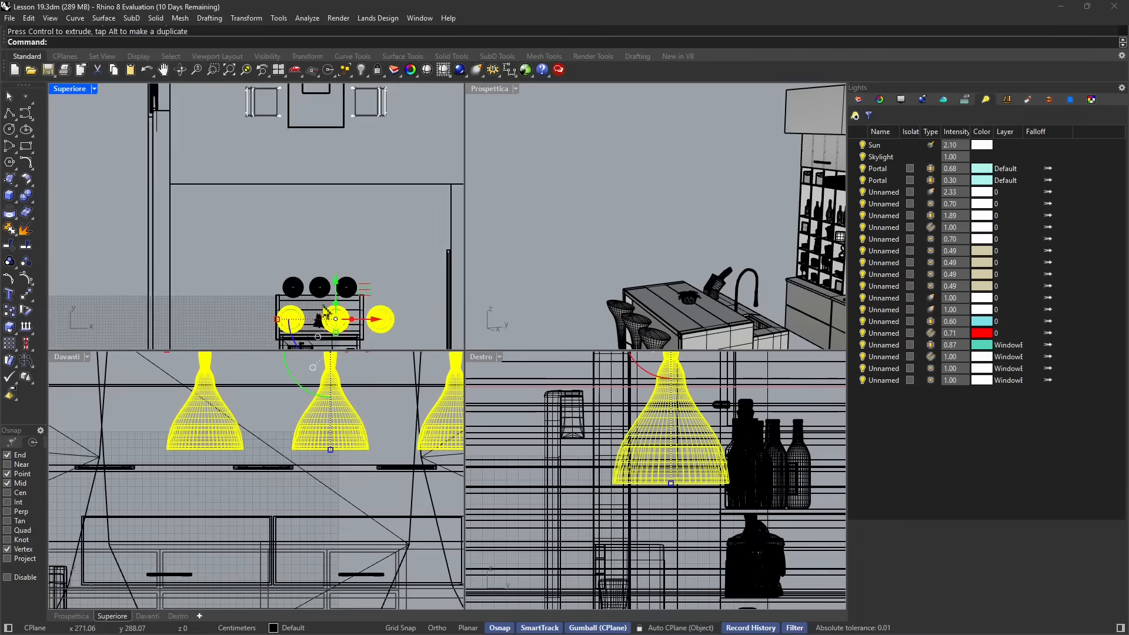
{"action": "left_click_drag", "start_coordinate": [393, 244], "coordinate": [353, 238]}
{"action": "scroll", "coordinate": [305, 247], "scroll_direction": "down", "scroll_amount": 5}
{"action": "scroll", "coordinate": [306, 270], "scroll_direction": "down", "scroll_amount": 2}
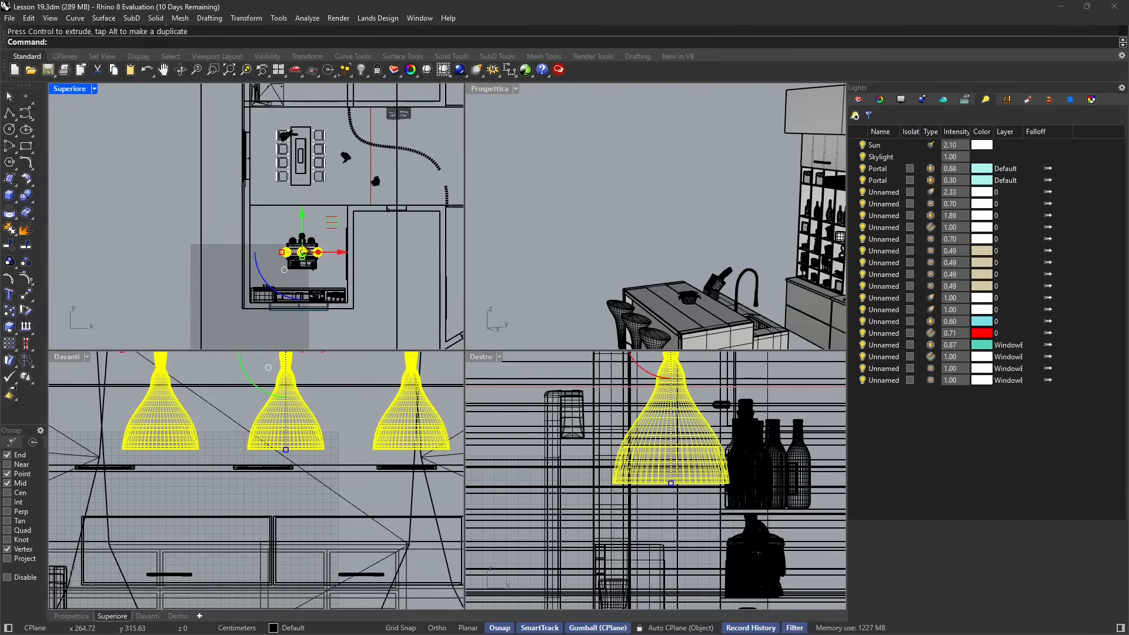
- Duplicate the pendant lamp group and move the copy in plan over the villa's dining table
{"action": "key", "text": "ctrl+c"}
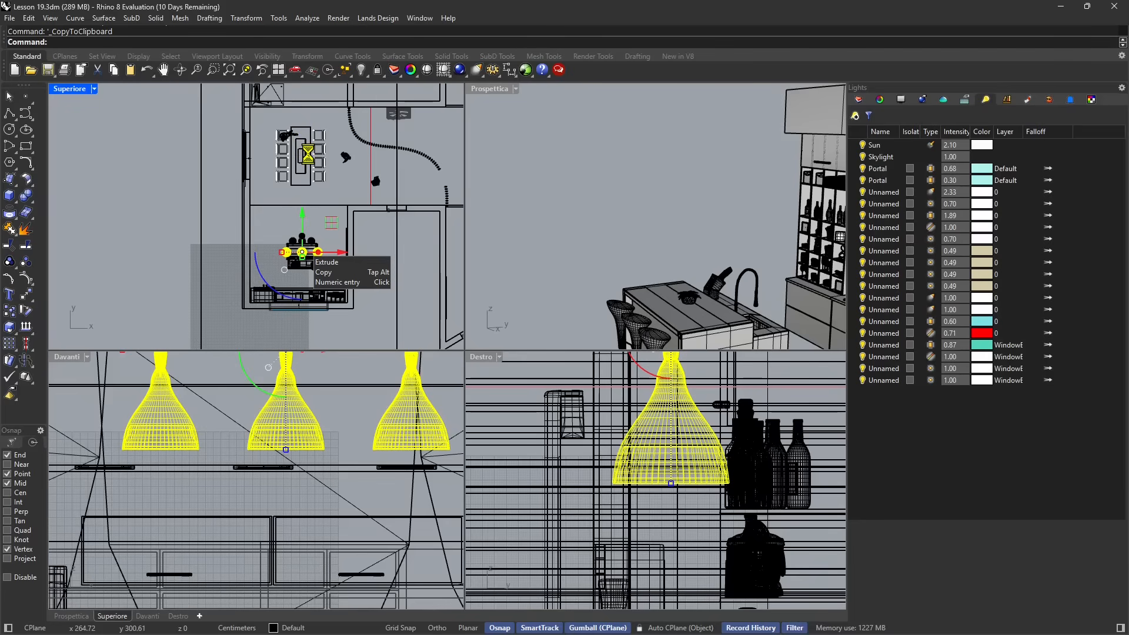
{"action": "scroll", "coordinate": [304, 217], "scroll_direction": "up", "scroll_amount": 3}
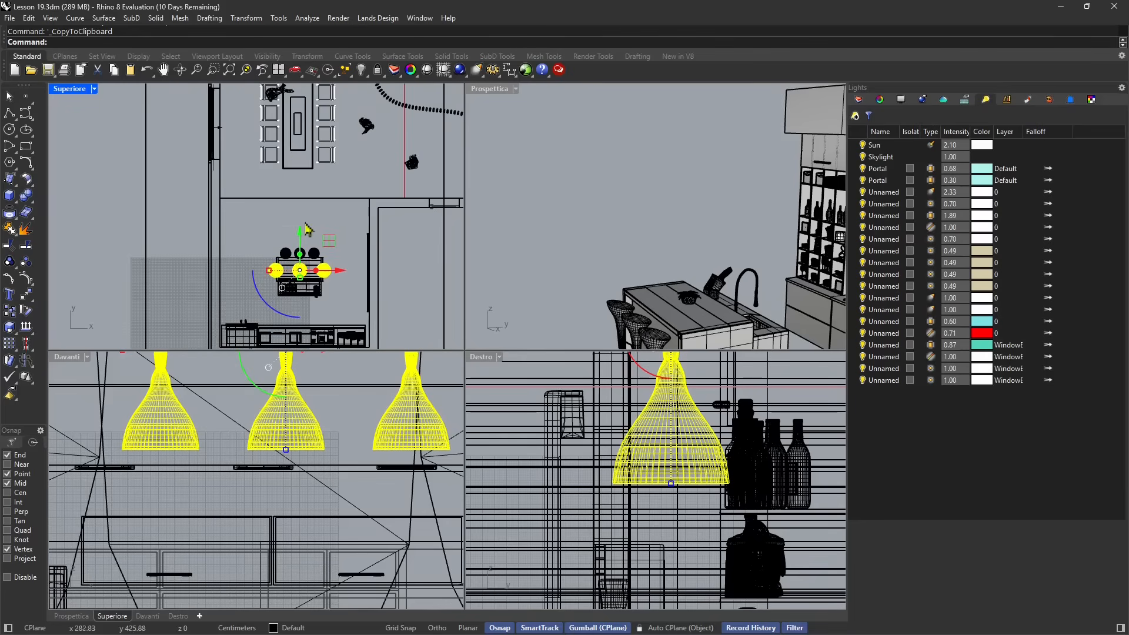
{"action": "key", "text": "ctrl+v"}
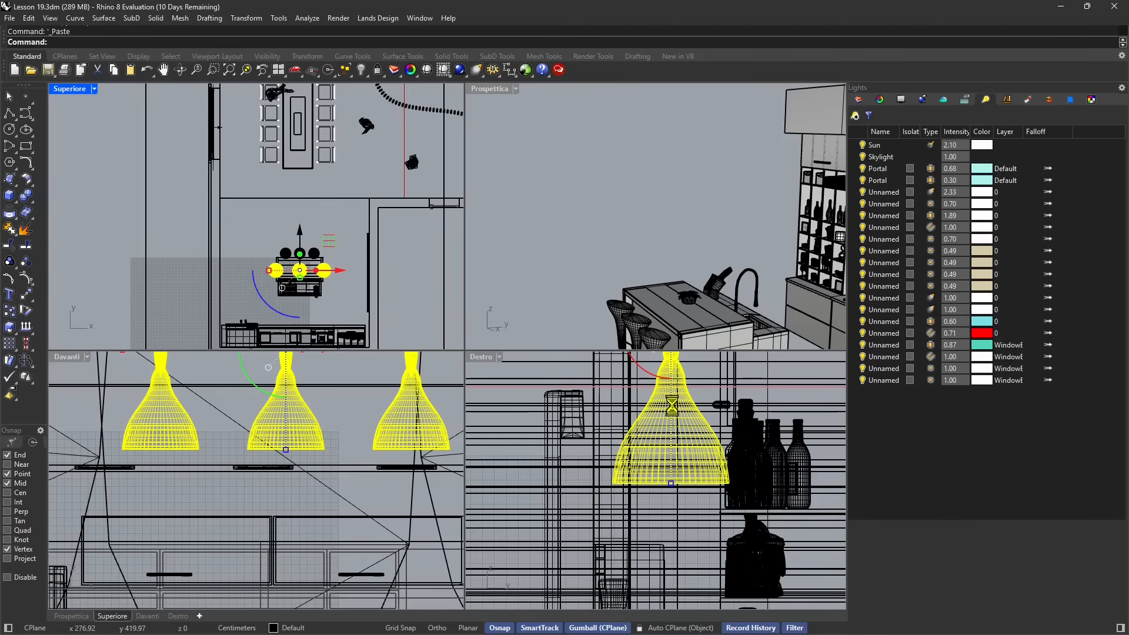
{"action": "left_click_drag", "start_coordinate": [300, 235], "coordinate": [276, 188]}
{"action": "scroll", "coordinate": [285, 214], "scroll_direction": "down", "scroll_amount": 6}
{"action": "scroll", "coordinate": [290, 140], "scroll_direction": "up", "scroll_amount": 12}
{"action": "scroll", "coordinate": [312, 281], "scroll_direction": "up", "scroll_amount": 3}
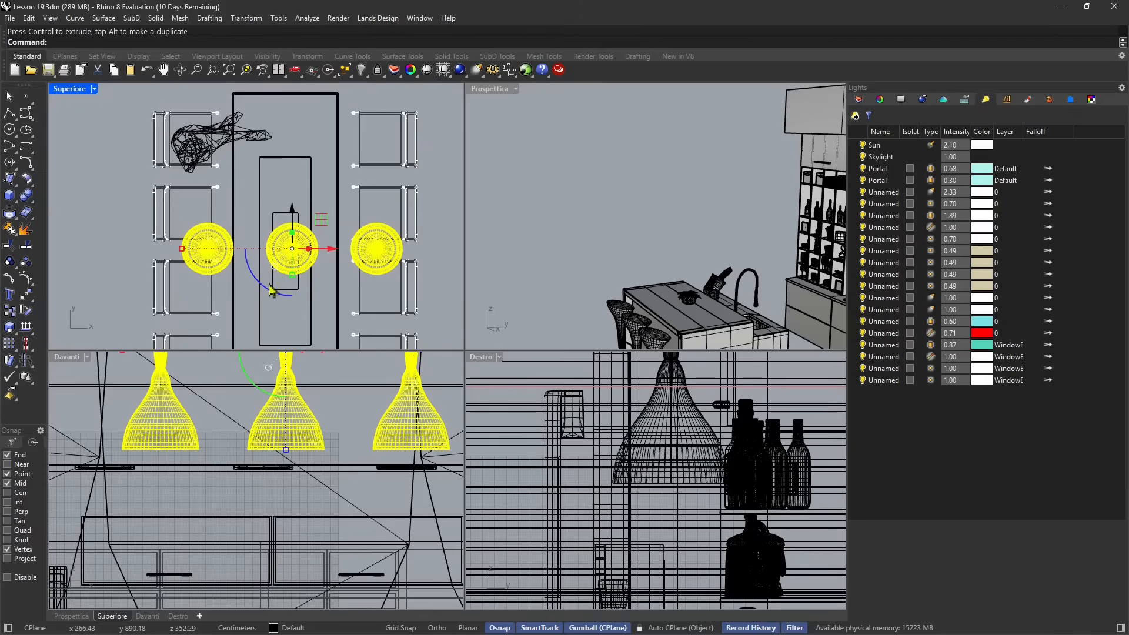
- Rotate the copied pendant lamps 90 degrees in plan so their row follows the length of the dining table
{"action": "left_click_drag", "start_coordinate": [297, 300], "coordinate": [218, 208]}
{"action": "scroll", "coordinate": [287, 233], "scroll_direction": "down", "scroll_amount": 6}
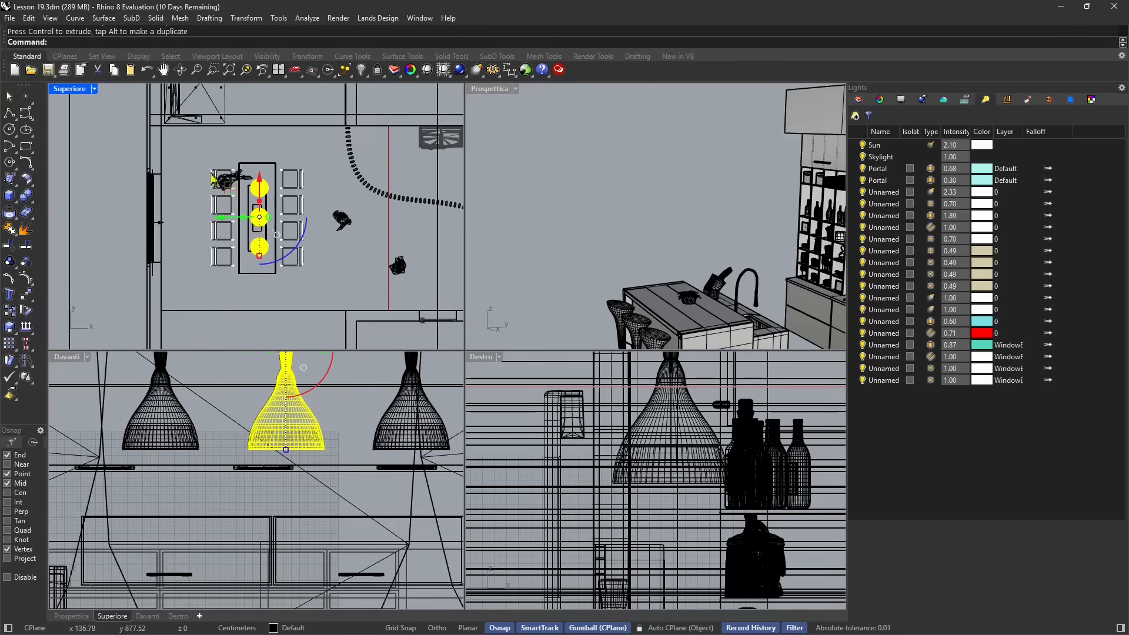
{"action": "left_click", "coordinate": [121, 175]}
{"action": "scroll", "coordinate": [604, 241], "scroll_direction": "down", "scroll_amount": 3}
{"action": "scroll", "coordinate": [605, 246], "scroll_direction": "down", "scroll_amount": 3}
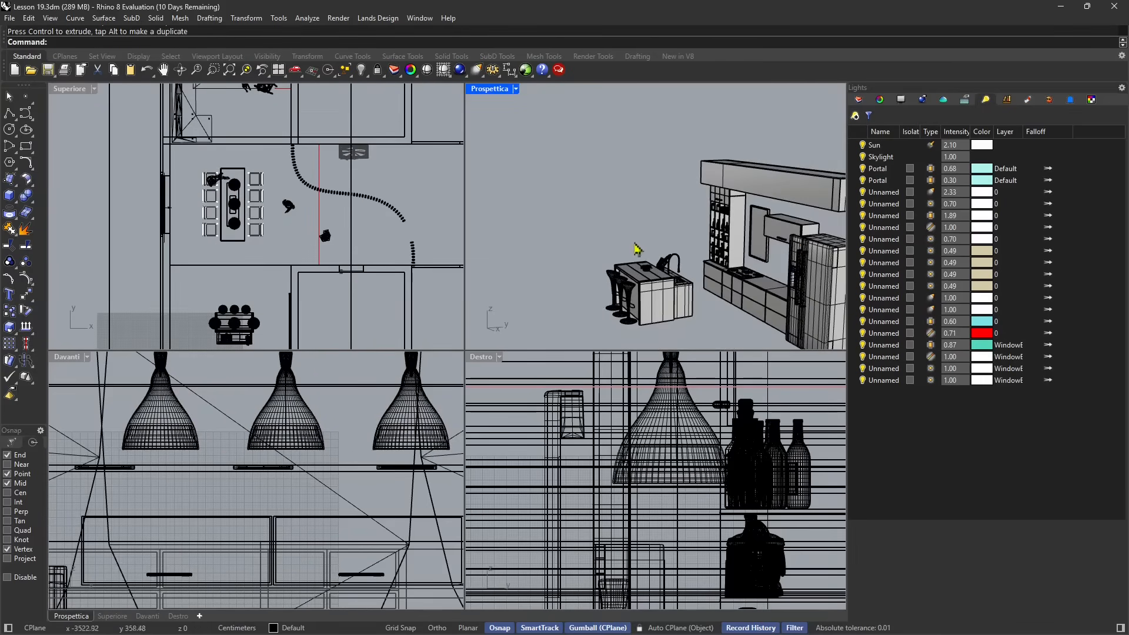
- Delete all remaining meshes of the imported kitchen outside the villa, including its island, cabinets and bulkhead
{"action": "right_click_drag", "start_coordinate": [639, 248], "coordinate": [630, 289]}
{"action": "left_click_drag", "start_coordinate": [629, 285], "coordinate": [722, 330]}
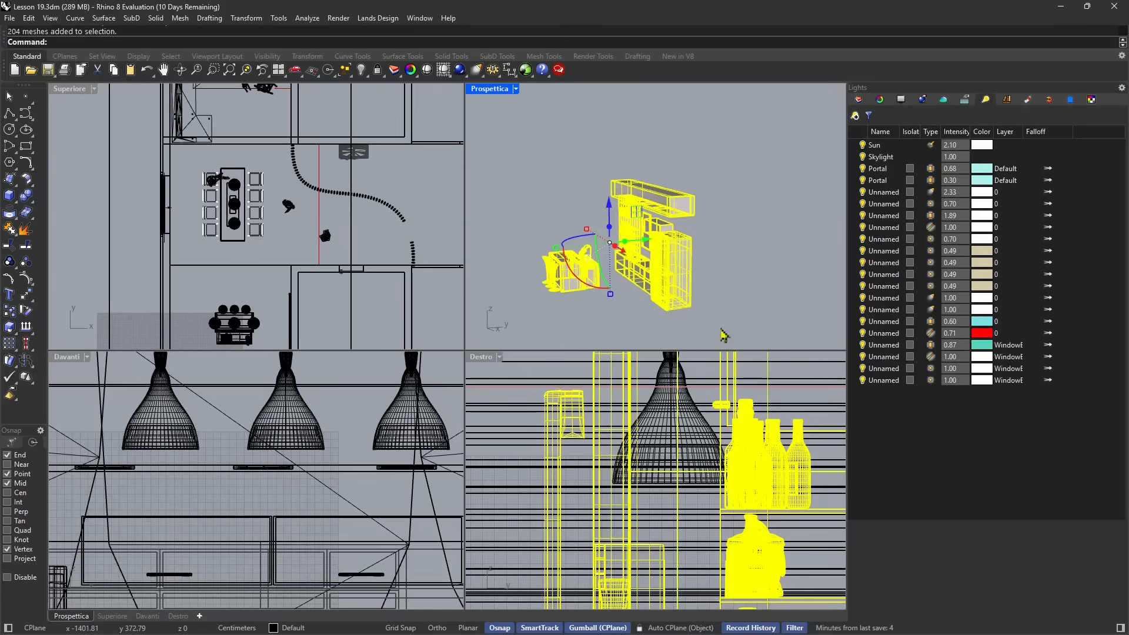
{"action": "key", "text": "Delete"}
- Zoom all viewports to the middle bar stool at the villa's kitchen island
{"action": "scroll", "coordinate": [268, 317], "scroll_direction": "up", "scroll_amount": 2}
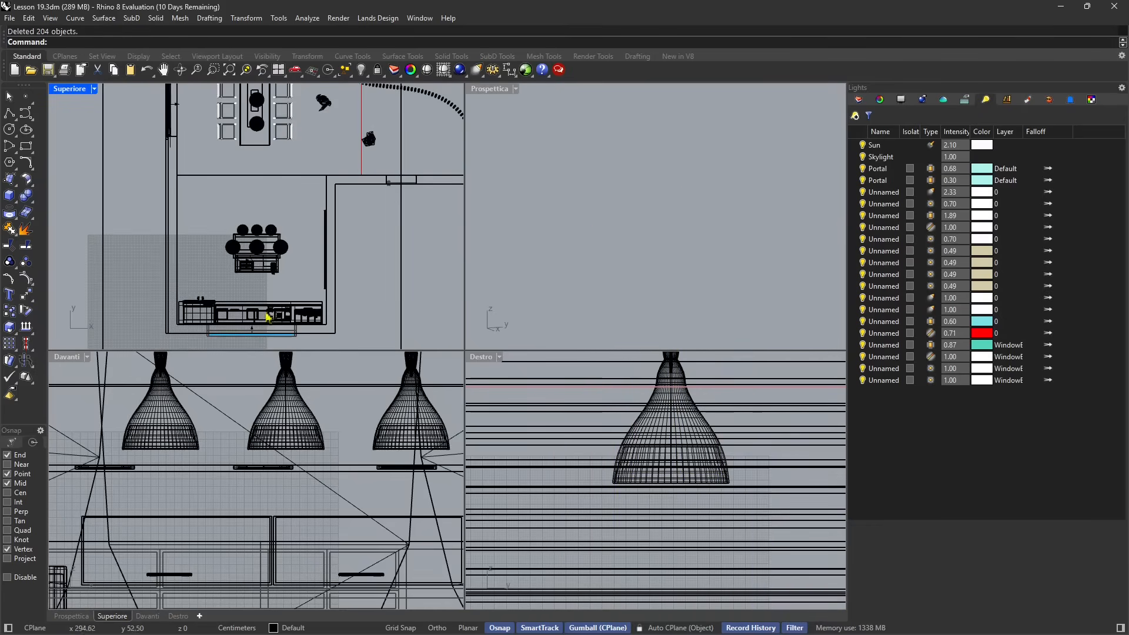
{"action": "scroll", "coordinate": [225, 327], "scroll_direction": "up", "scroll_amount": 2}
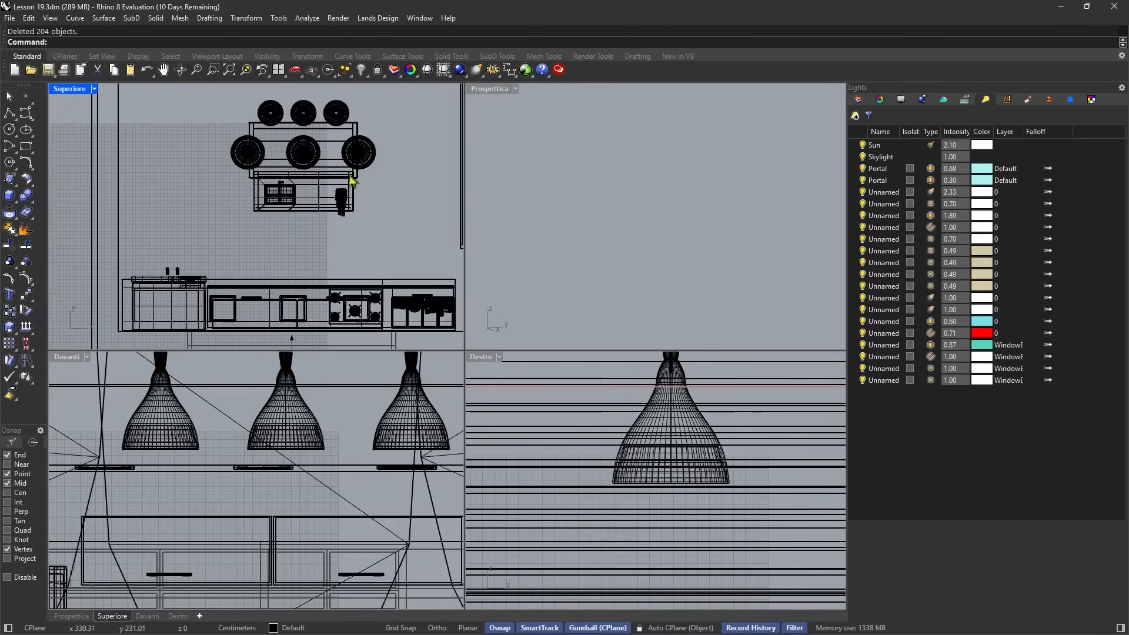
{"action": "scroll", "coordinate": [238, 291], "scroll_direction": "down", "scroll_amount": 4}
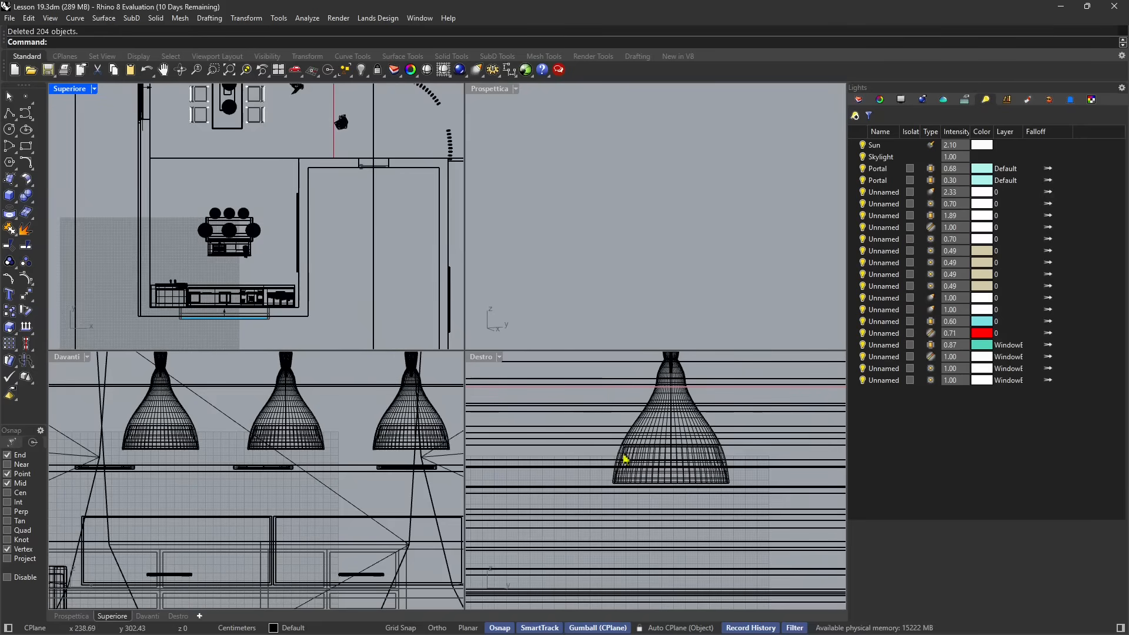
{"action": "scroll", "coordinate": [625, 460], "scroll_direction": "down", "scroll_amount": 6}
{"action": "scroll", "coordinate": [335, 234], "scroll_direction": "down", "scroll_amount": 3}
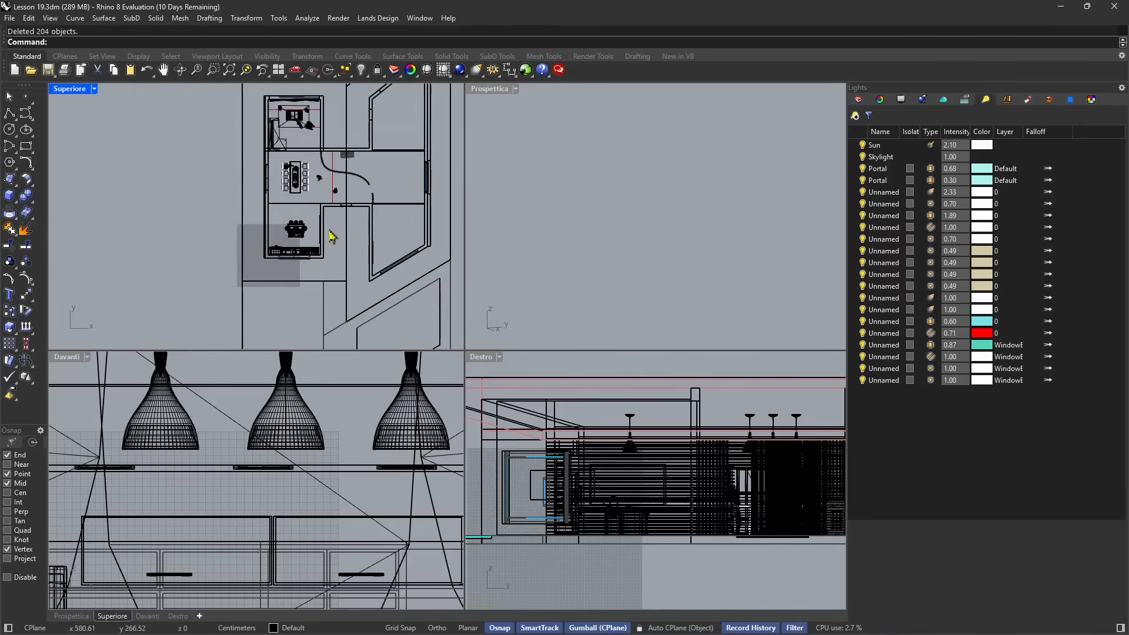
{"action": "scroll", "coordinate": [588, 468], "scroll_direction": "down", "scroll_amount": 5}
{"action": "scroll", "coordinate": [300, 257], "scroll_direction": "up", "scroll_amount": 5}
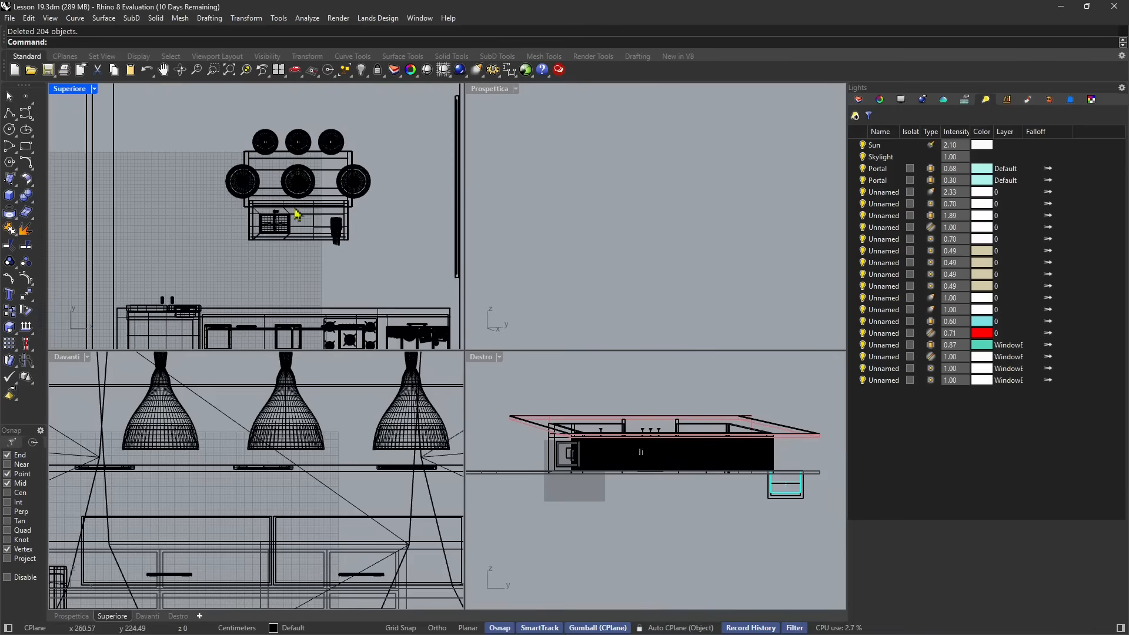
{"action": "left_click", "coordinate": [303, 147]}
{"action": "left_click", "coordinate": [338, 174]}
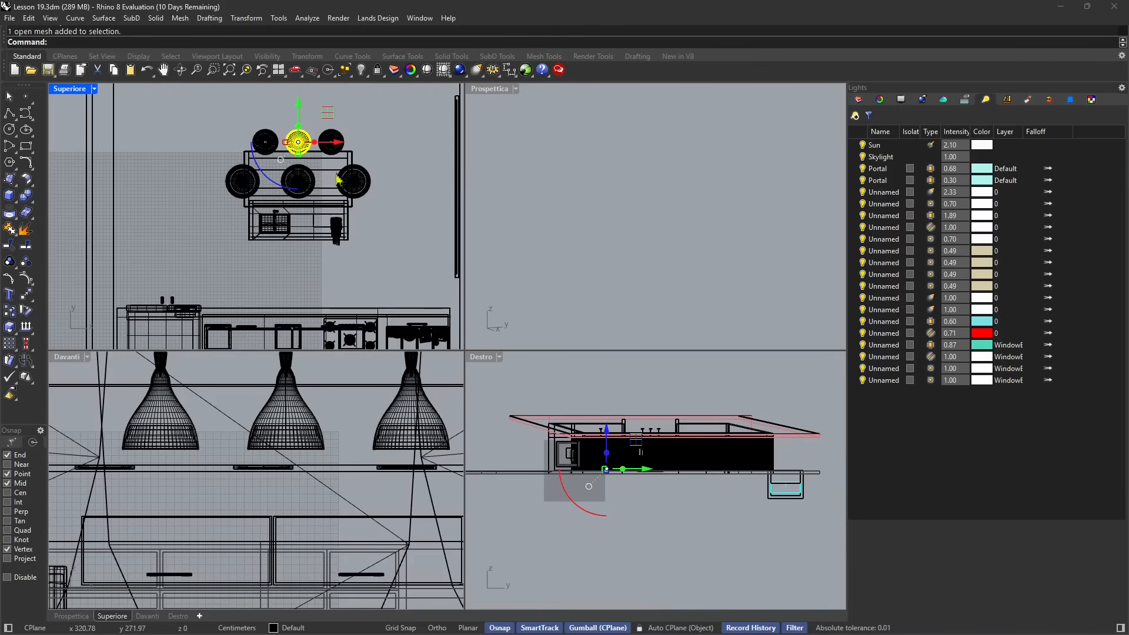
{"action": "right_click", "coordinate": [249, 77]}
{"action": "scroll", "coordinate": [615, 275], "scroll_direction": "down", "scroll_amount": 8}
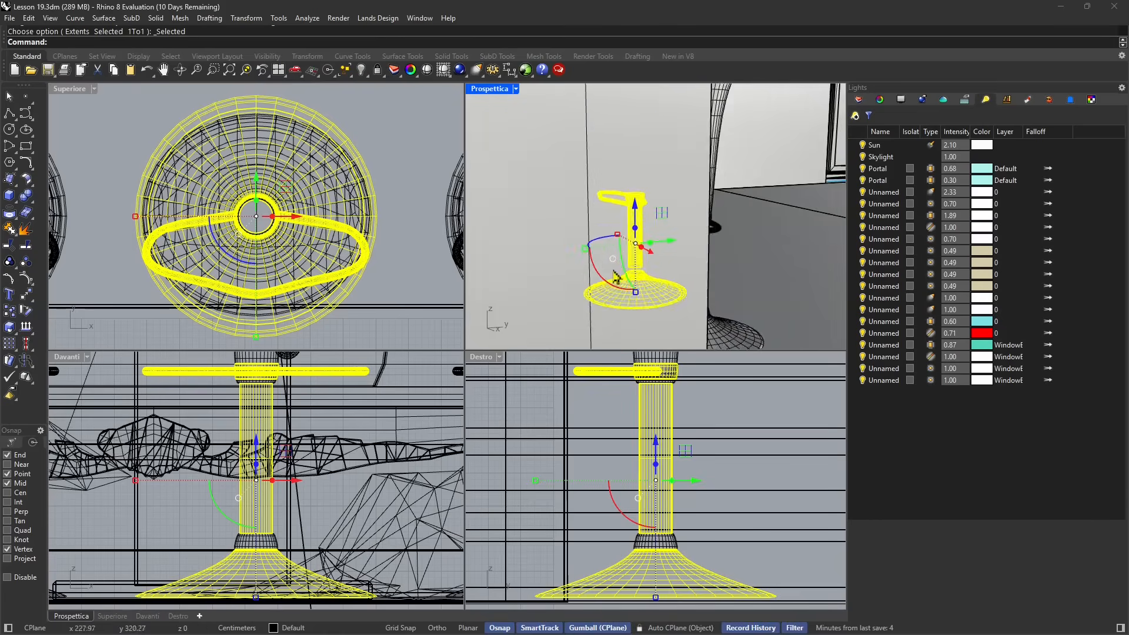
- Frame the kitchen from behind the dining table in the perspective view and set its display mode to Raytraced
{"action": "right_click_drag", "start_coordinate": [616, 268], "coordinate": [560, 205]}
{"action": "scroll", "coordinate": [559, 206], "scroll_direction": "down", "scroll_amount": 10}
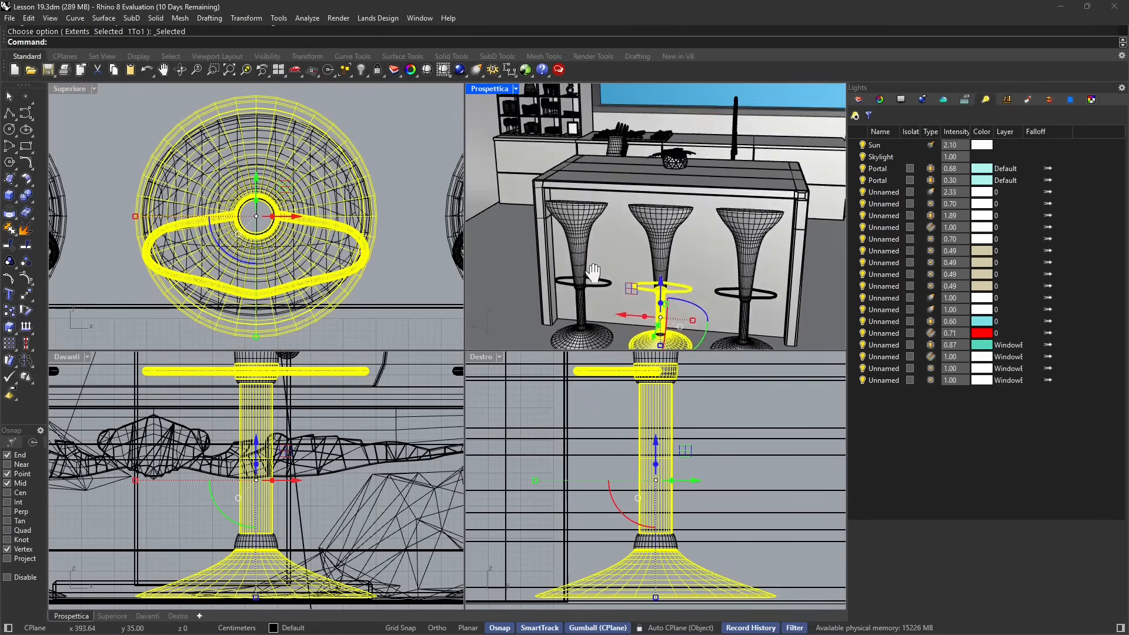
{"action": "scroll", "coordinate": [605, 238], "scroll_direction": "down", "scroll_amount": 3}
{"action": "mouse_move", "coordinate": [613, 232]}
{"action": "right_mouse_down"}
{"action": "mouse_move", "coordinate": [611, 262]}
{"action": "mouse_move", "coordinate": [580, 236]}
{"action": "mouse_move", "coordinate": [634, 236]}
{"action": "right_mouse_up"}
{"action": "scroll", "coordinate": [601, 240], "scroll_direction": "up", "scroll_amount": 1}
{"action": "left_click", "coordinate": [425, 169]}
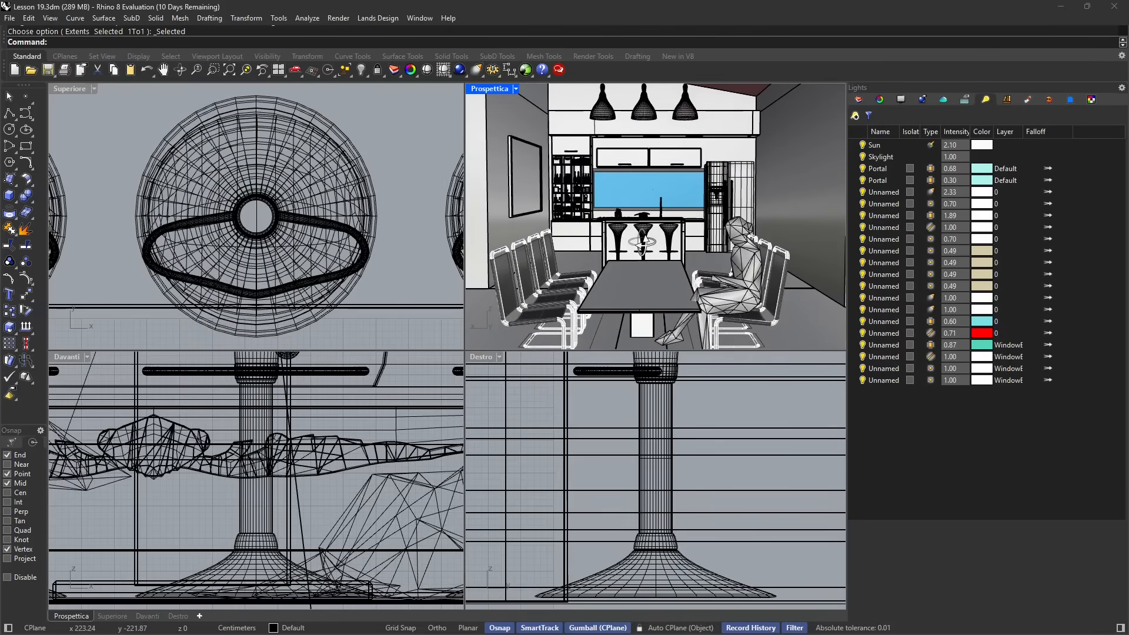
{"action": "left_click", "coordinate": [516, 88]}
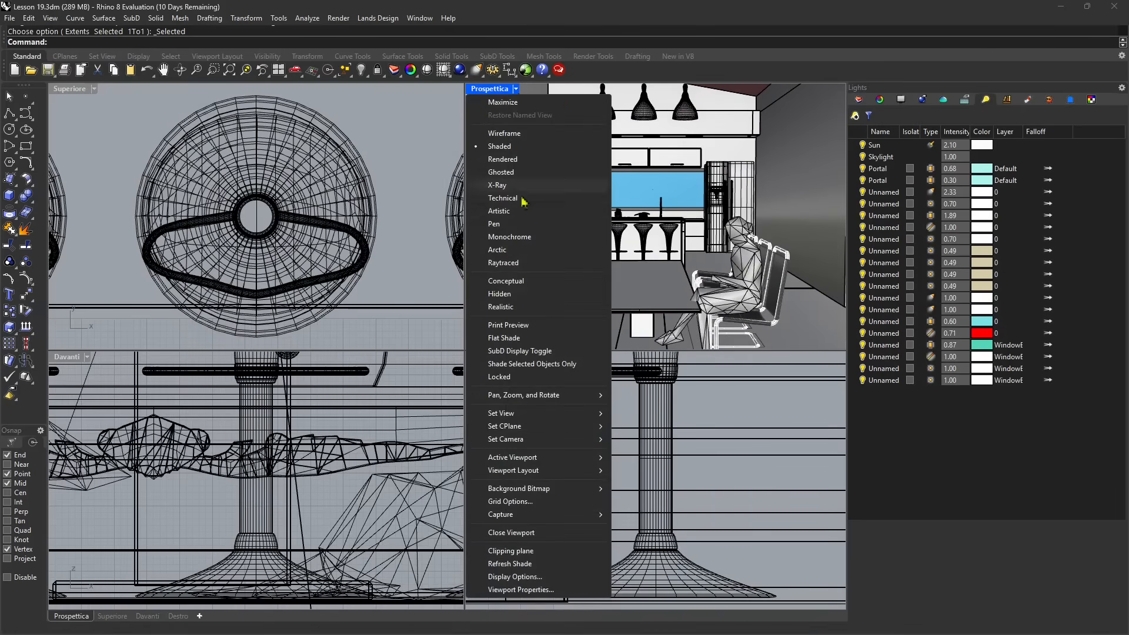
{"action": "left_click", "coordinate": [506, 262]}
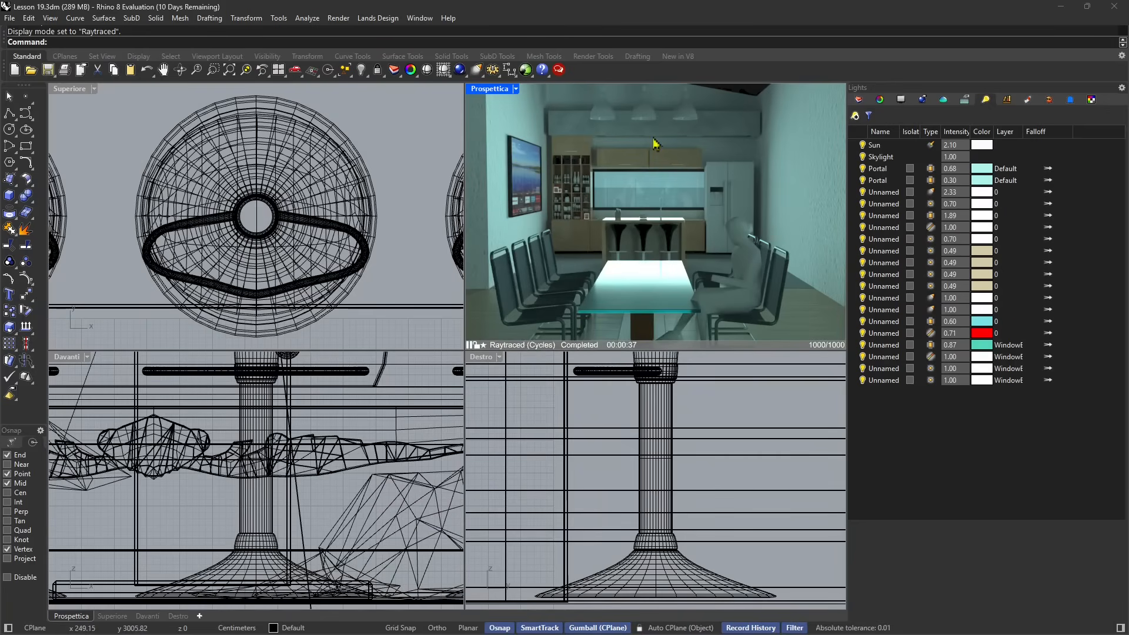
- Move the rectangular portal light at the kitchen window outside the glass and back inside to compare the lighting
{"action": "scroll", "coordinate": [259, 253], "scroll_direction": "down", "scroll_amount": 10}
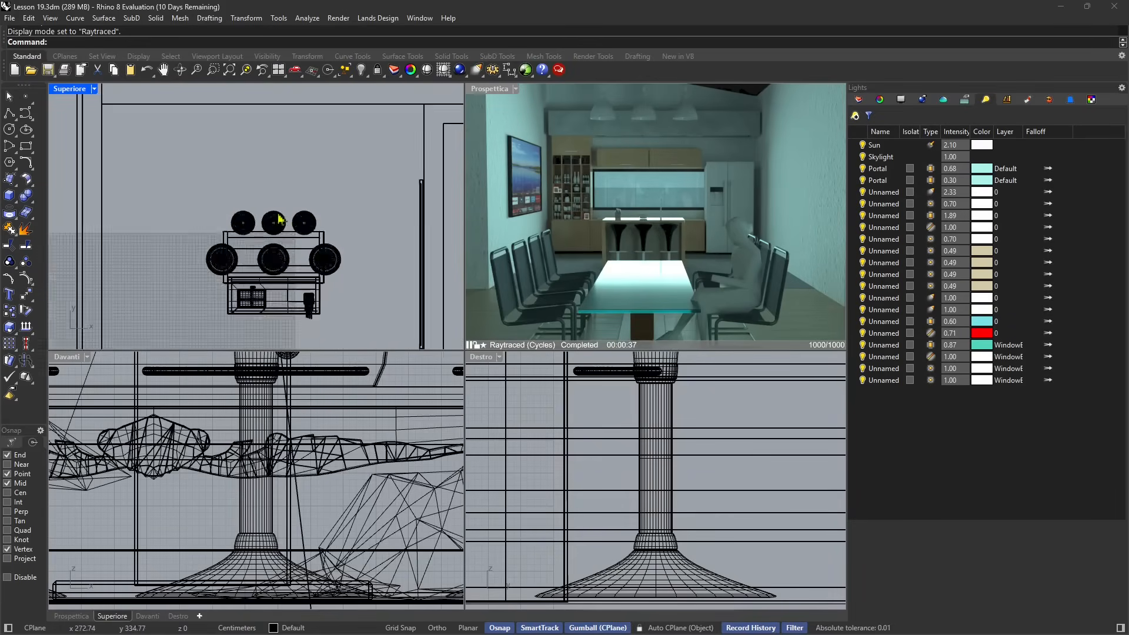
{"action": "scroll", "coordinate": [273, 227], "scroll_direction": "up", "scroll_amount": 8}
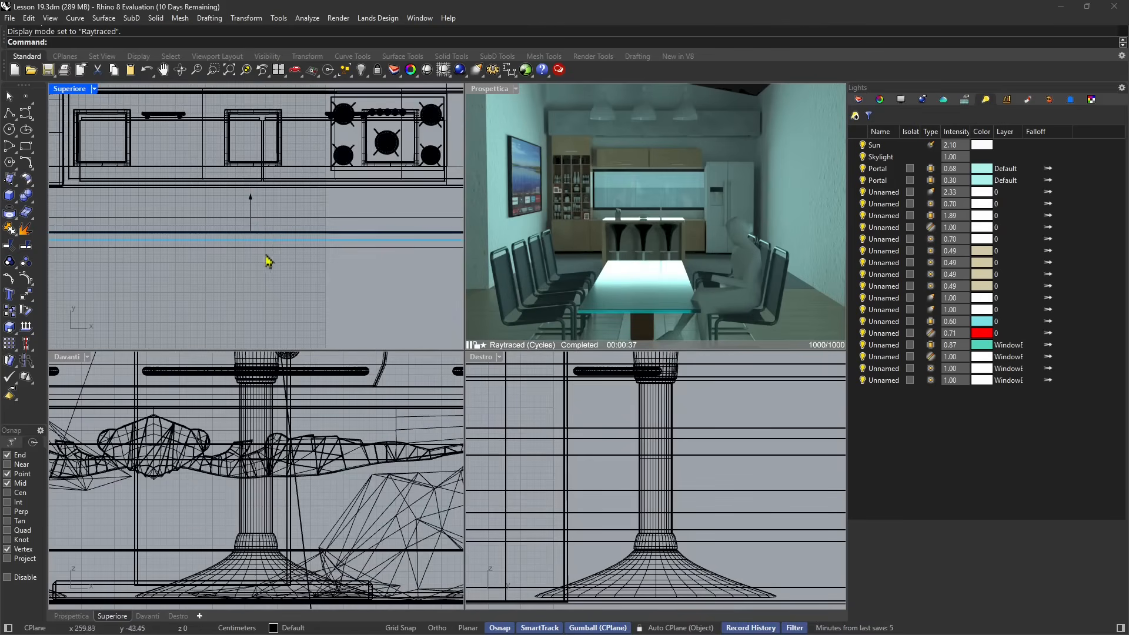
{"action": "left_click", "coordinate": [251, 213]}
{"action": "scroll", "coordinate": [250, 203], "scroll_direction": "up", "scroll_amount": 2}
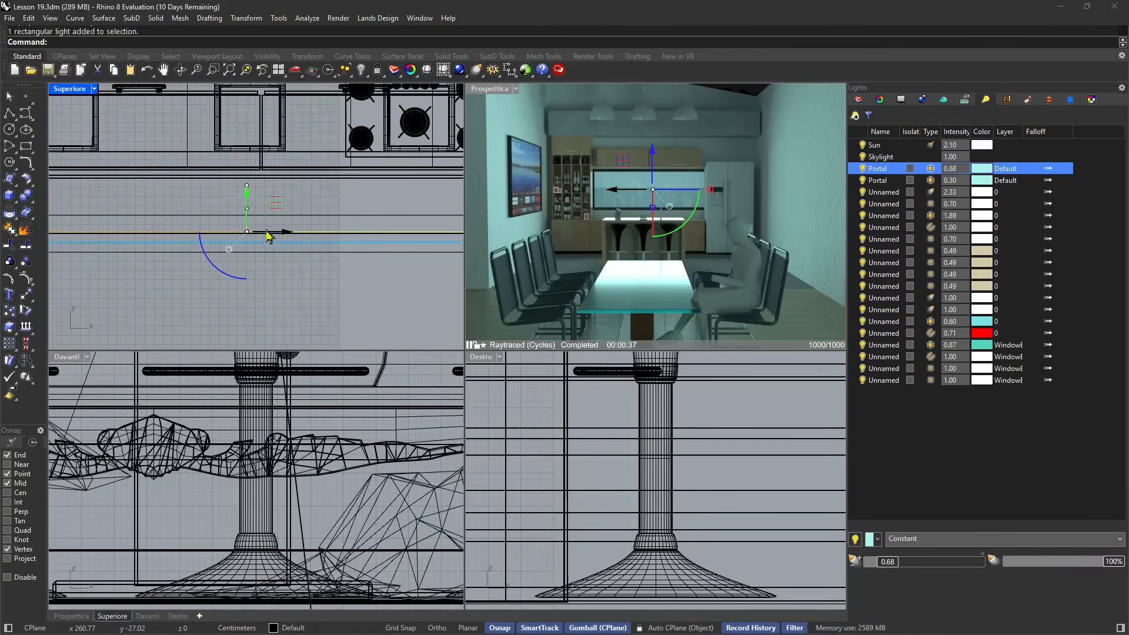
{"action": "mouse_move", "coordinate": [249, 201]}
{"action": "left_mouse_down"}
{"action": "mouse_move", "coordinate": [257, 181]}
{"action": "mouse_move", "coordinate": [256, 207]}
{"action": "left_mouse_up"}
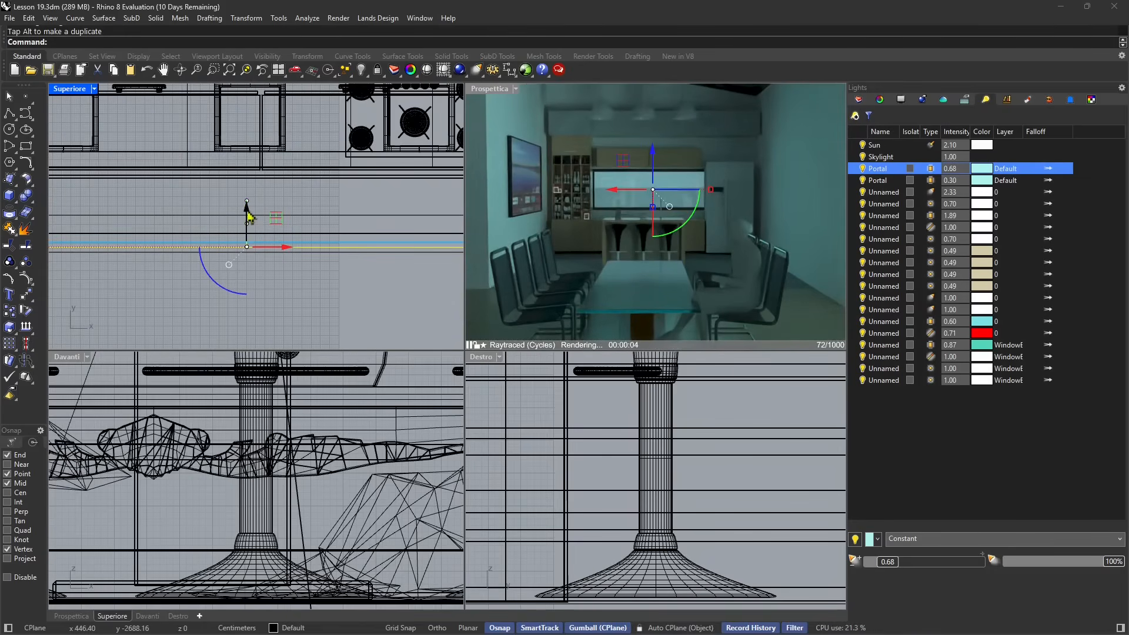
{"action": "left_click_drag", "start_coordinate": [249, 217], "coordinate": [258, 198]}
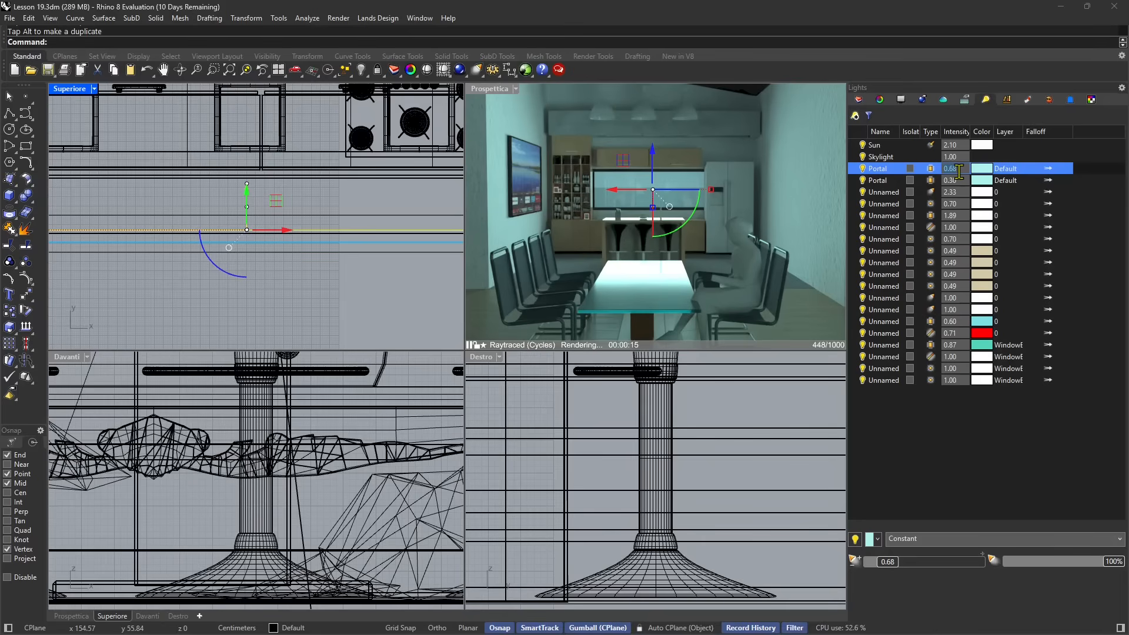
- Change the colour of the portal light at the kitchen window to dark teal
{"action": "left_click", "coordinate": [883, 180]}
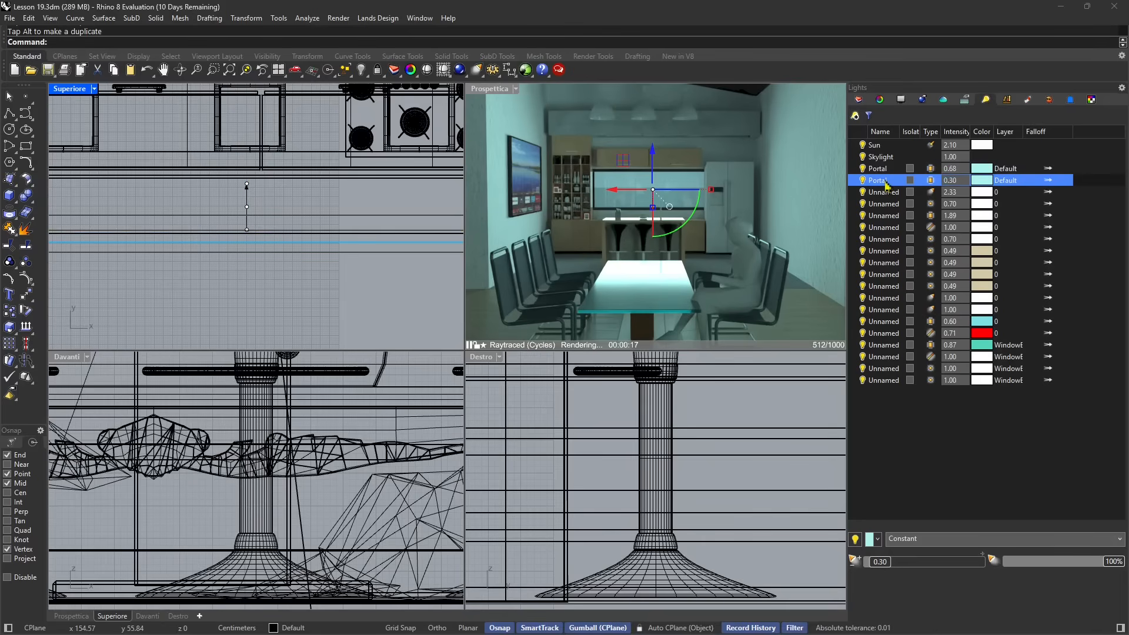
{"action": "left_click", "coordinate": [881, 169]}
{"action": "left_click", "coordinate": [960, 168]}
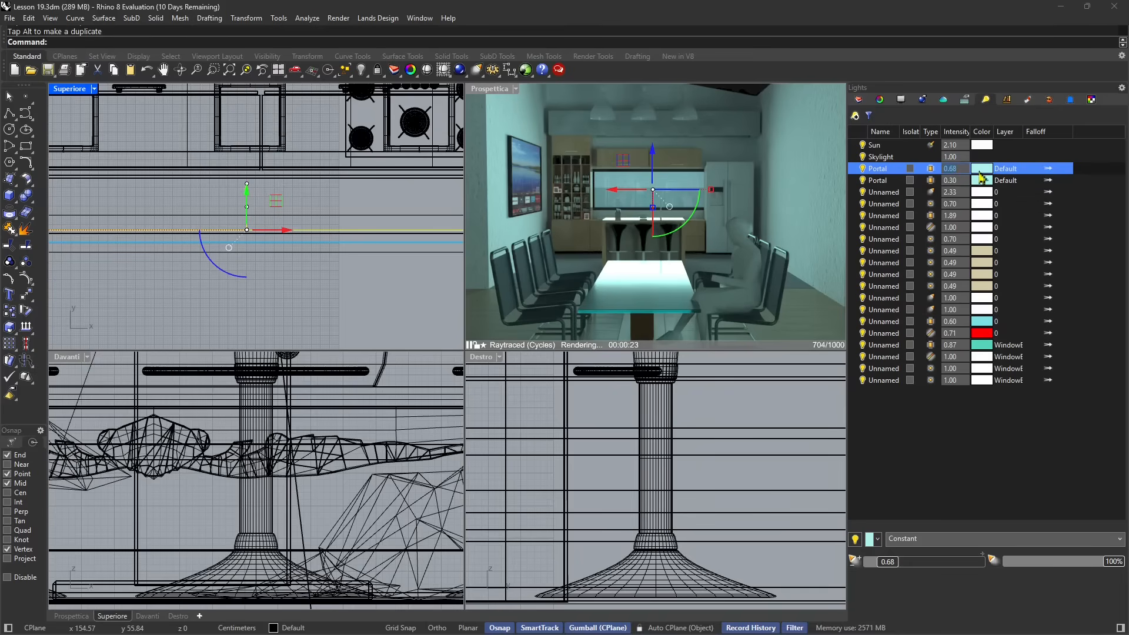
{"action": "left_click", "coordinate": [982, 171]}
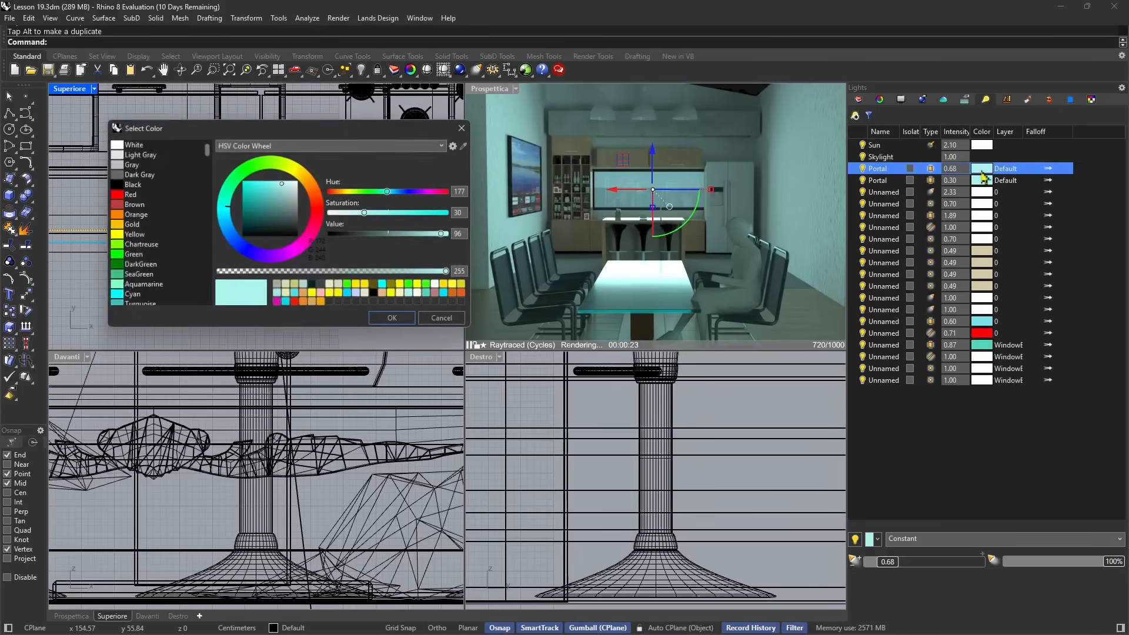
{"action": "left_click", "coordinate": [257, 221]}
{"action": "left_click", "coordinate": [393, 318]}
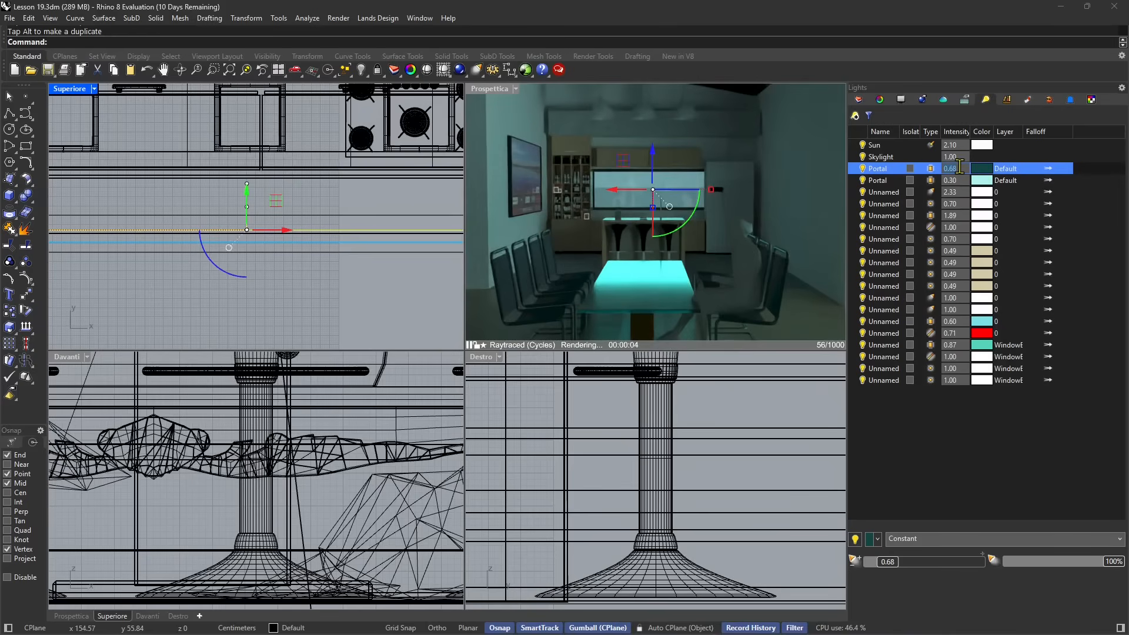
- Lower the kitchen window portal light's intensity to 0.10 and further down to 0.05
{"action": "left_click", "coordinate": [959, 169]}
{"action": "type", "text": "0.10"}
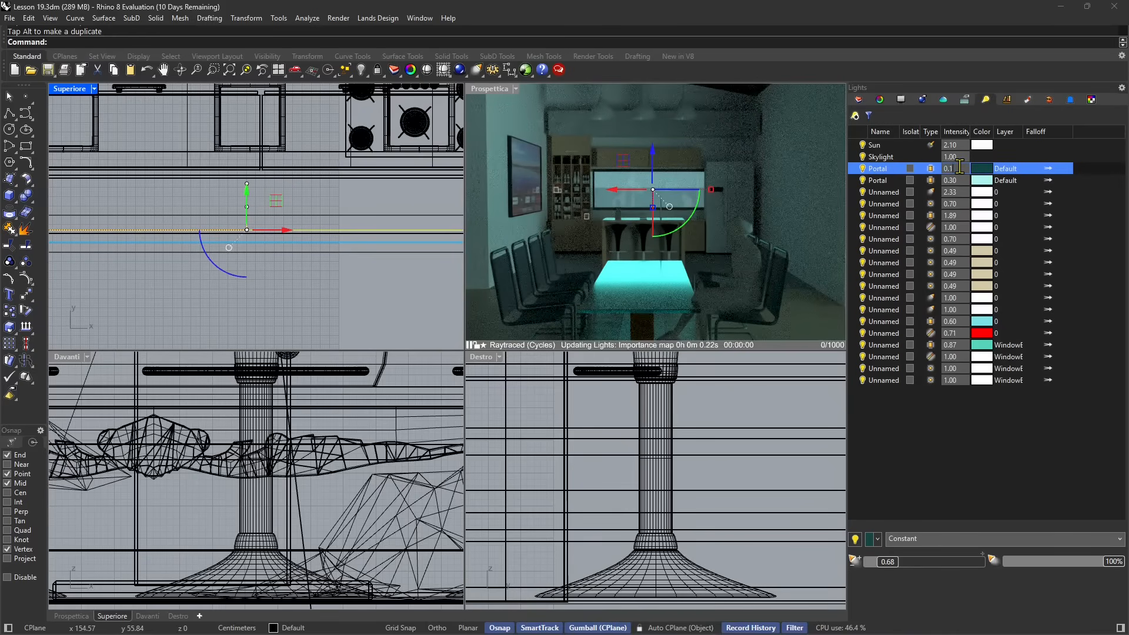
{"action": "key", "text": "Return"}
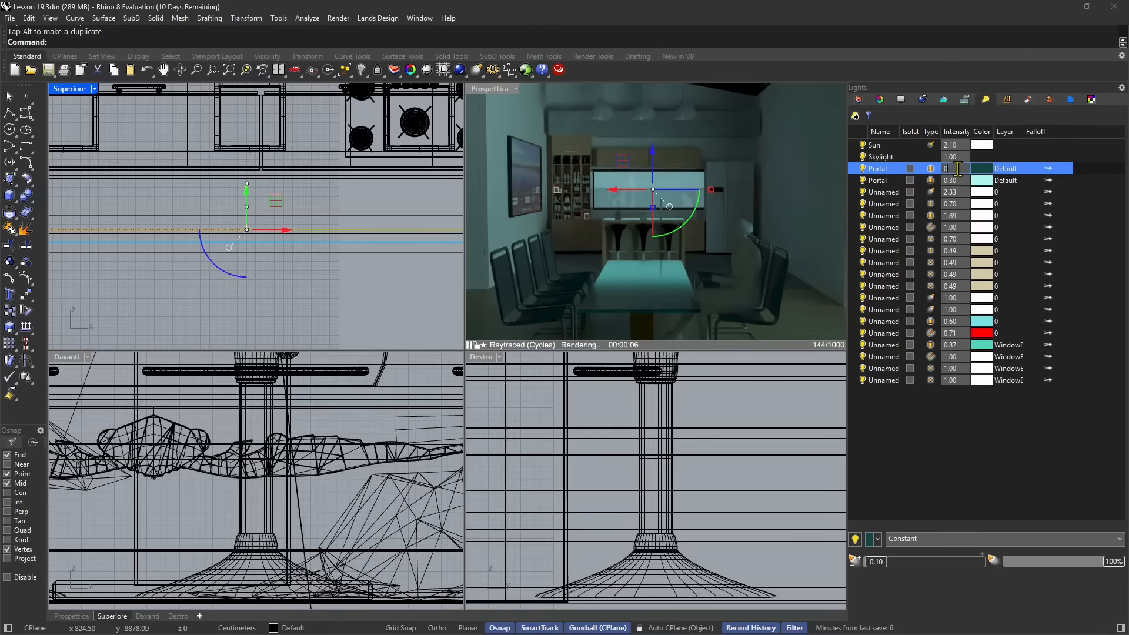
{"action": "key", "text": "Return"}
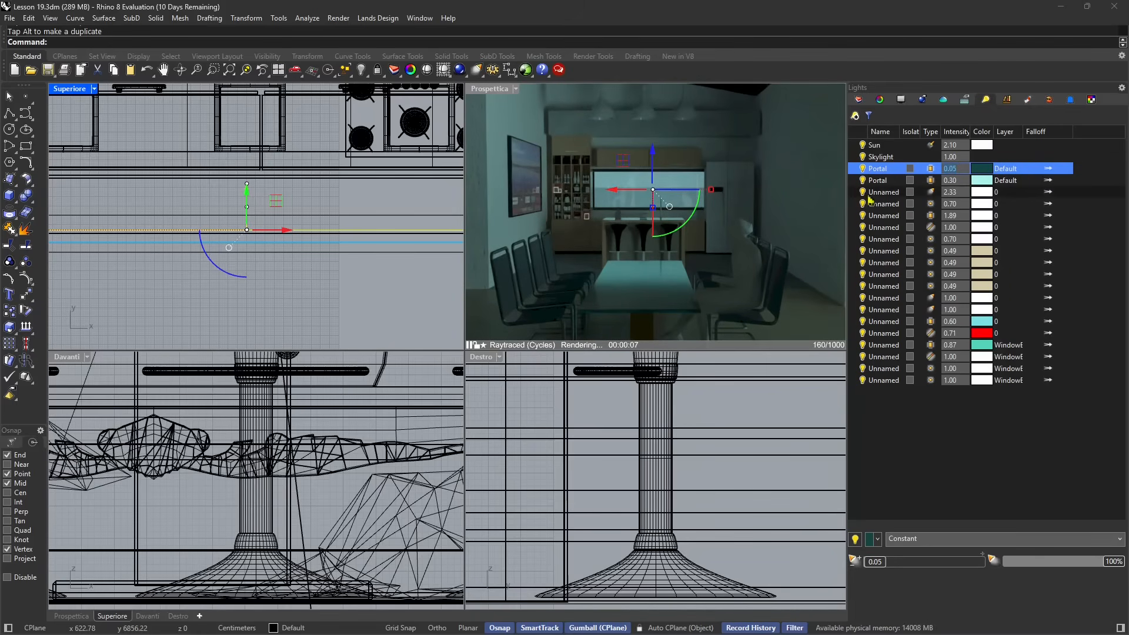
- Check the kitchen window portal light in the plan and front views and locate the second portal light beside the dining area
{"action": "left_click", "coordinate": [879, 181]}
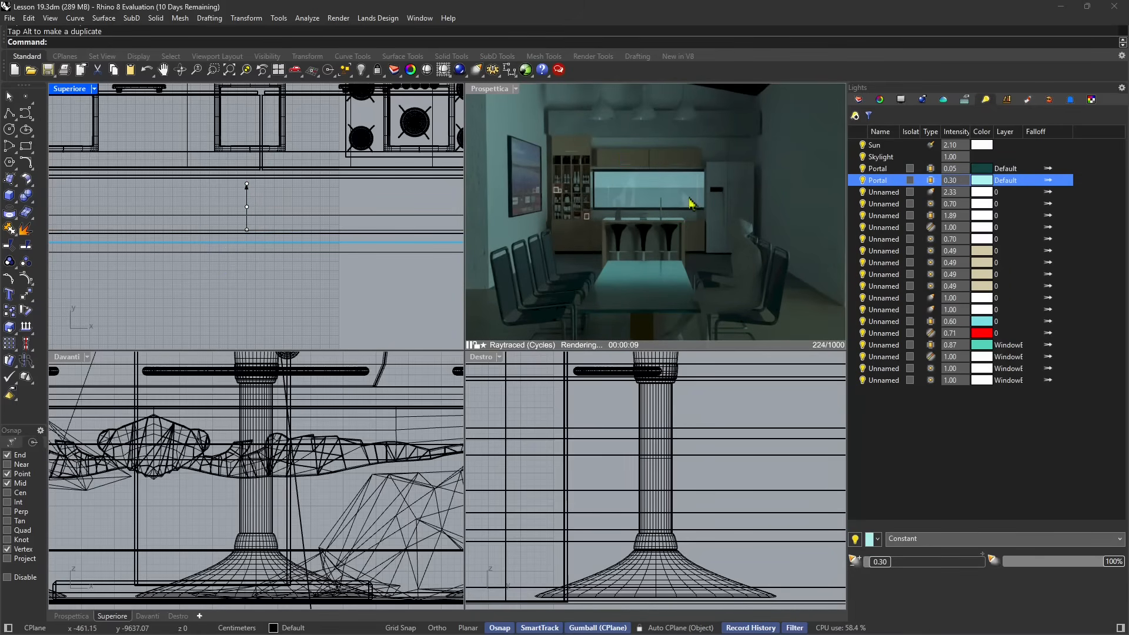
{"action": "left_click", "coordinate": [255, 244]}
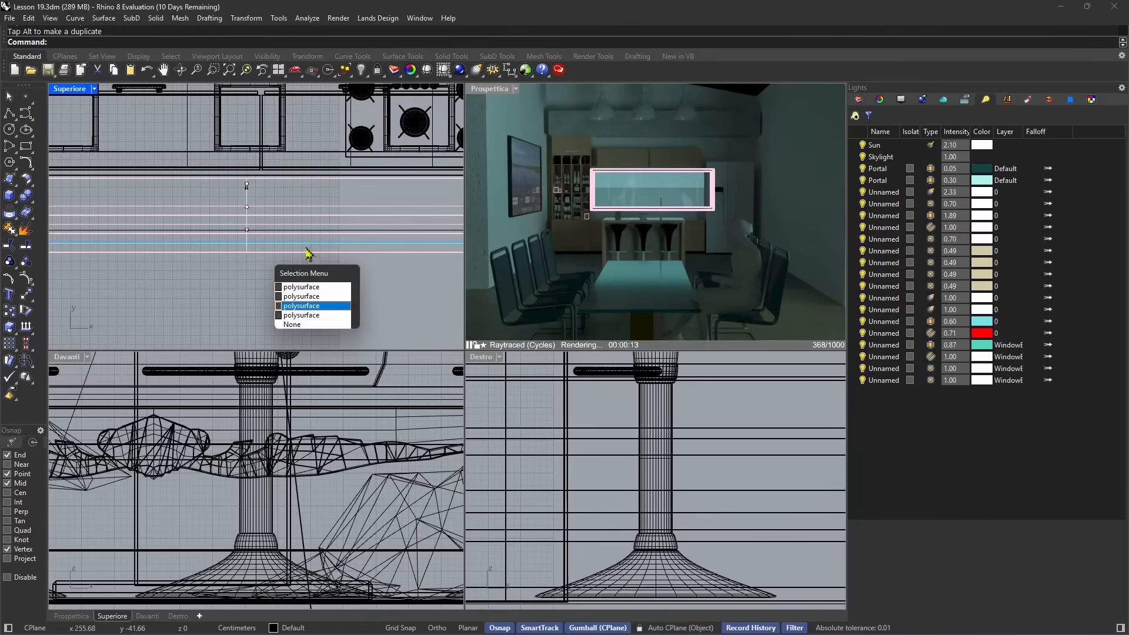
{"action": "left_click", "coordinate": [250, 207]}
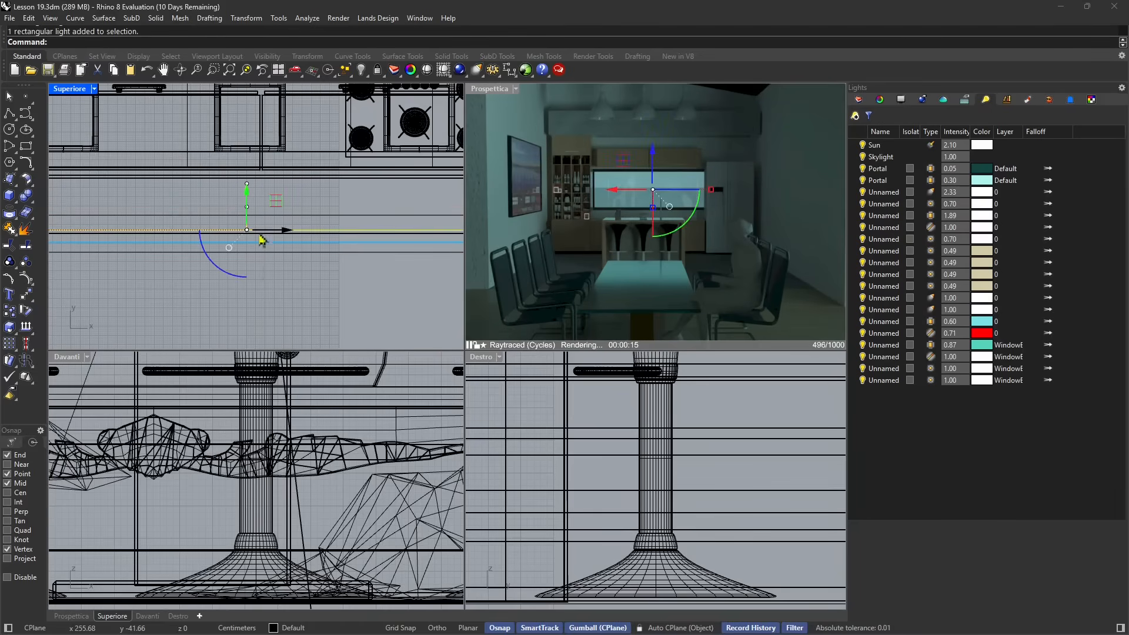
{"action": "scroll", "coordinate": [290, 472], "scroll_direction": "down", "scroll_amount": 6}
{"action": "scroll", "coordinate": [290, 472], "scroll_direction": "down", "scroll_amount": 6}
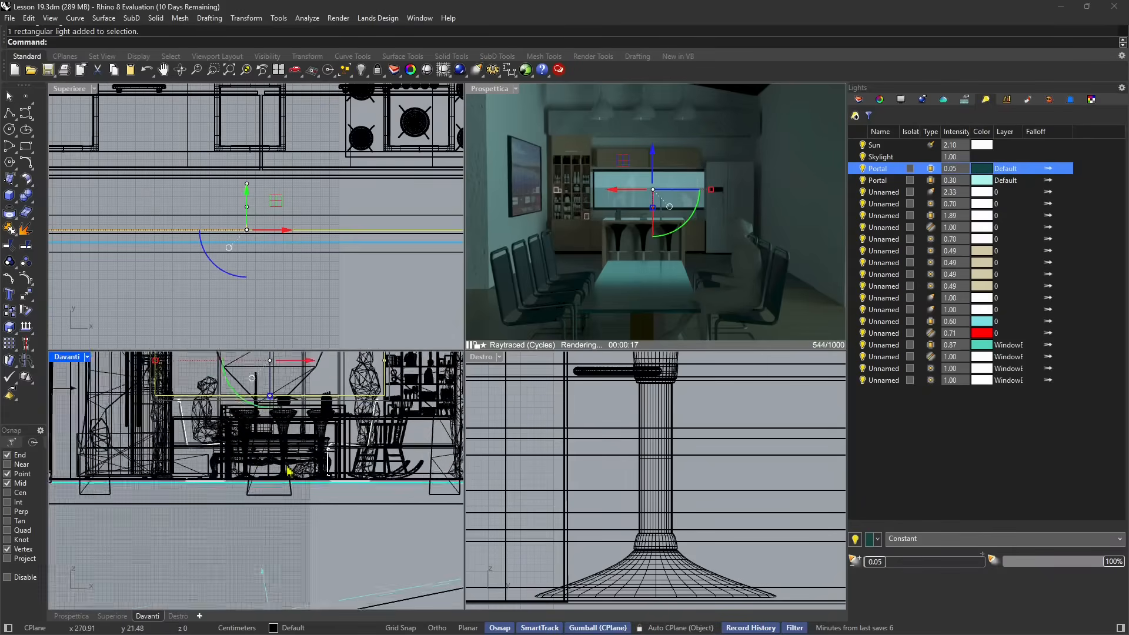
{"action": "scroll", "coordinate": [267, 407], "scroll_direction": "up", "scroll_amount": 3}
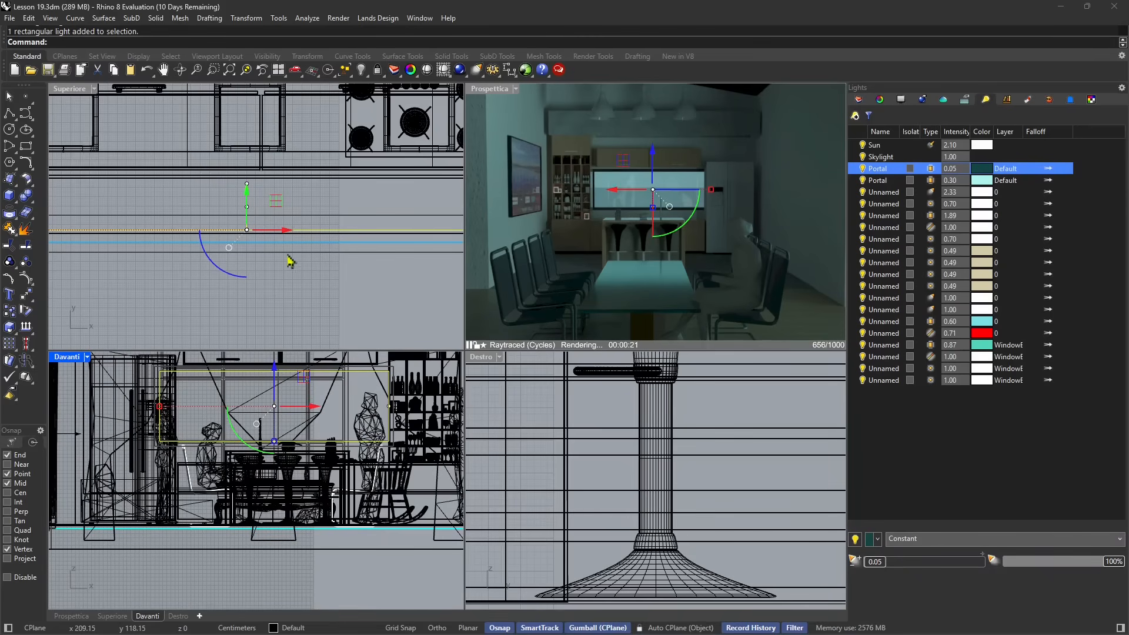
{"action": "scroll", "coordinate": [229, 226], "scroll_direction": "down", "scroll_amount": 3}
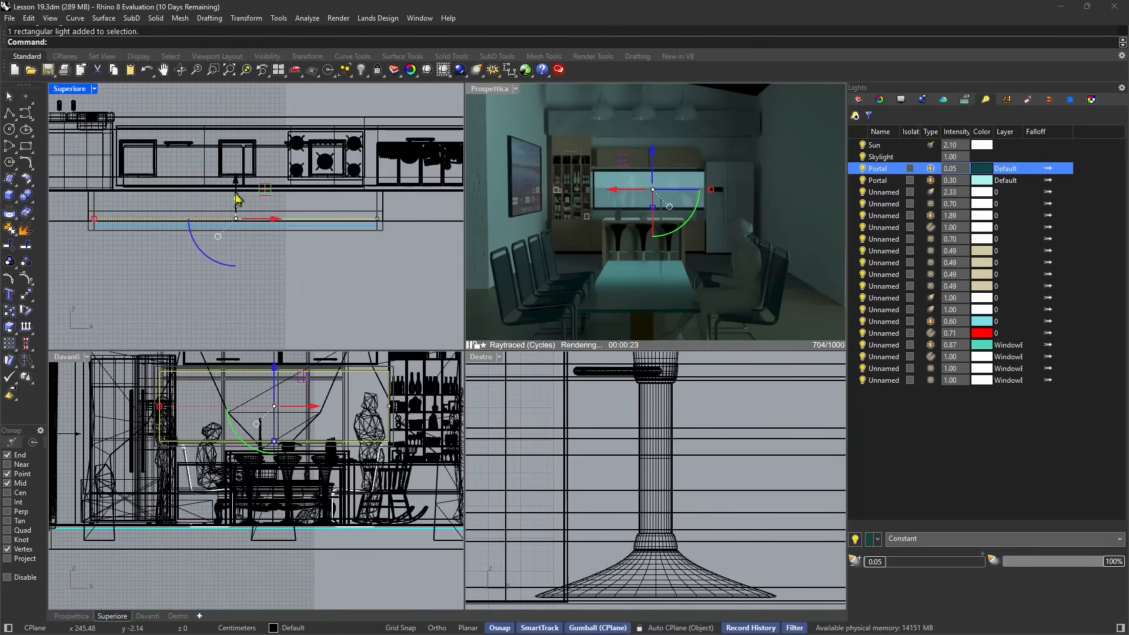
{"action": "scroll", "coordinate": [303, 253], "scroll_direction": "down", "scroll_amount": 5}
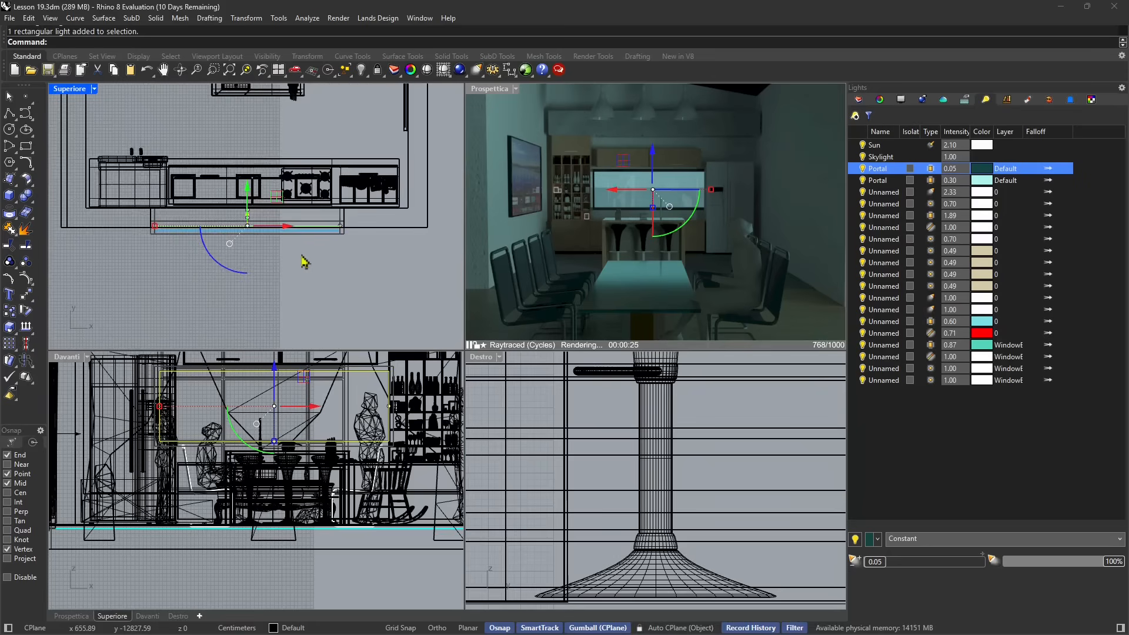
{"action": "scroll", "coordinate": [247, 197], "scroll_direction": "up", "scroll_amount": 5}
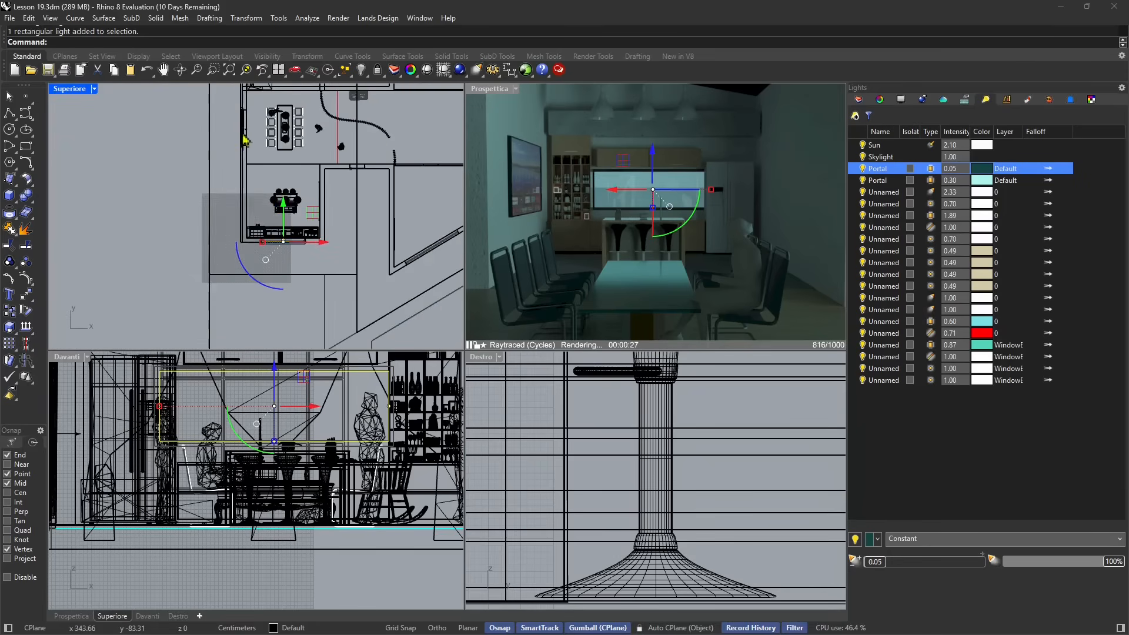
{"action": "scroll", "coordinate": [266, 158], "scroll_direction": "up", "scroll_amount": 2}
- Move the second portal light slightly inward from the dining area's large window and view the result in the raytraced perspective
{"action": "left_click", "coordinate": [270, 151]}
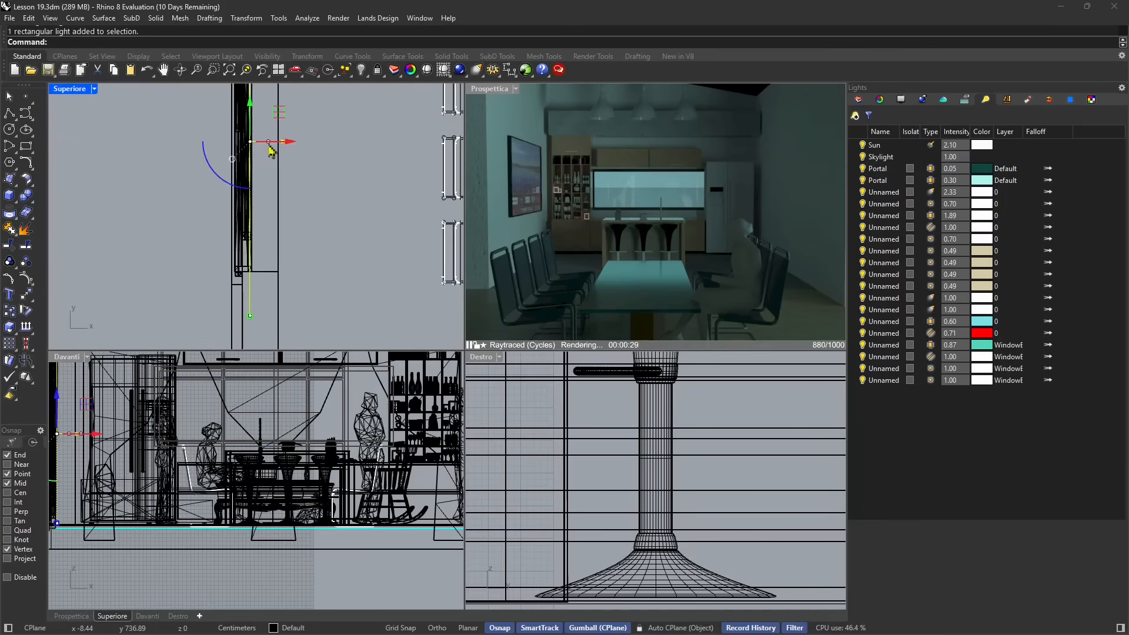
{"action": "scroll", "coordinate": [281, 145], "scroll_direction": "up", "scroll_amount": 5}
{"action": "scroll", "coordinate": [264, 145], "scroll_direction": "up", "scroll_amount": 2}
{"action": "left_click_drag", "start_coordinate": [249, 142], "coordinate": [256, 141]}
{"action": "scroll", "coordinate": [630, 233], "scroll_direction": "down", "scroll_amount": 3}
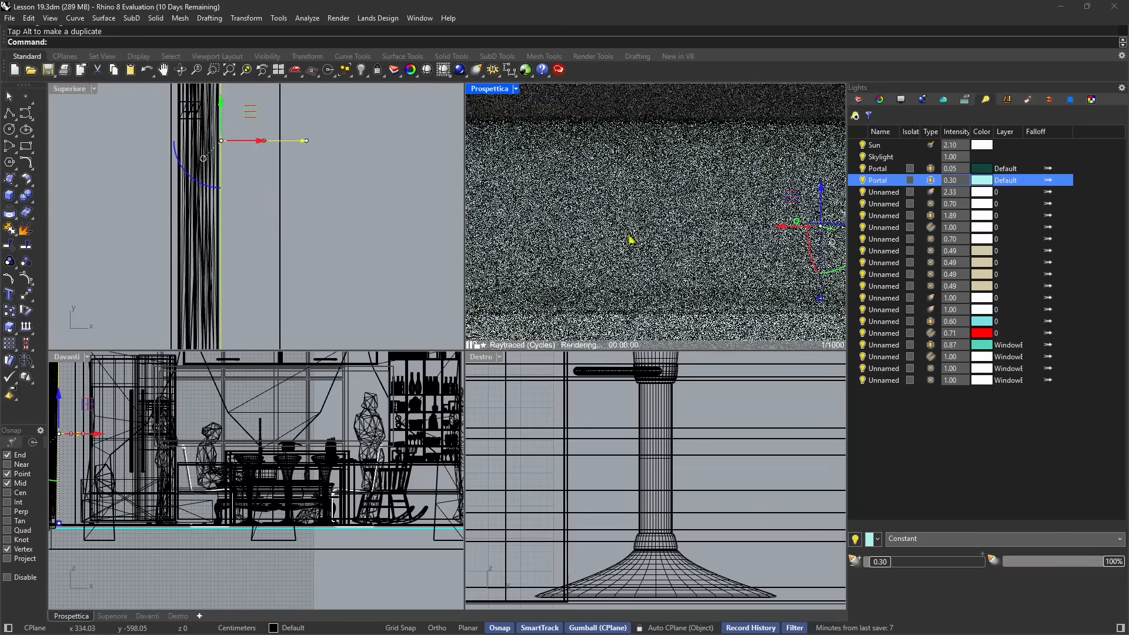
{"action": "scroll", "coordinate": [704, 249], "scroll_direction": "up", "scroll_amount": 5}
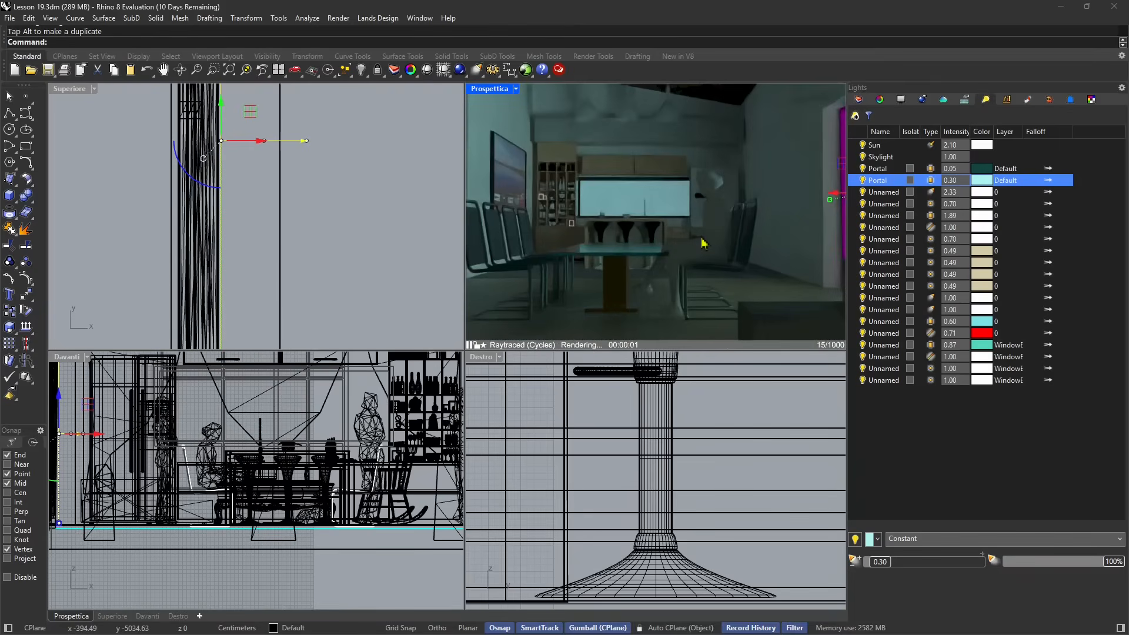
{"action": "right_click_drag", "start_coordinate": [721, 229], "coordinate": [697, 239], "text": "shift"}
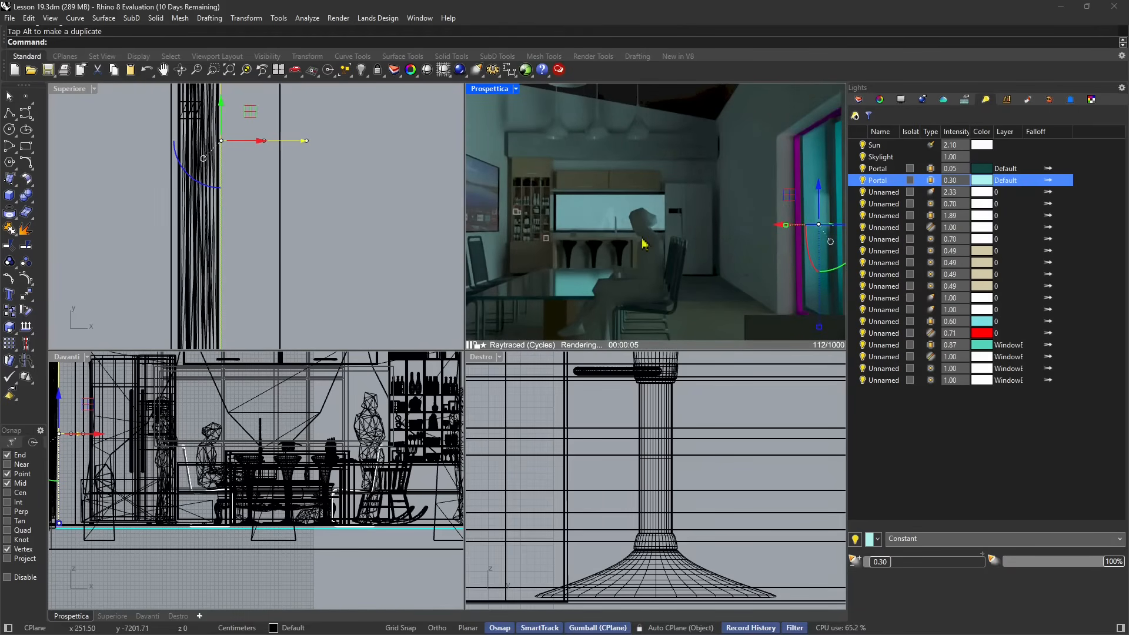
{"action": "left_click", "coordinate": [799, 171]}
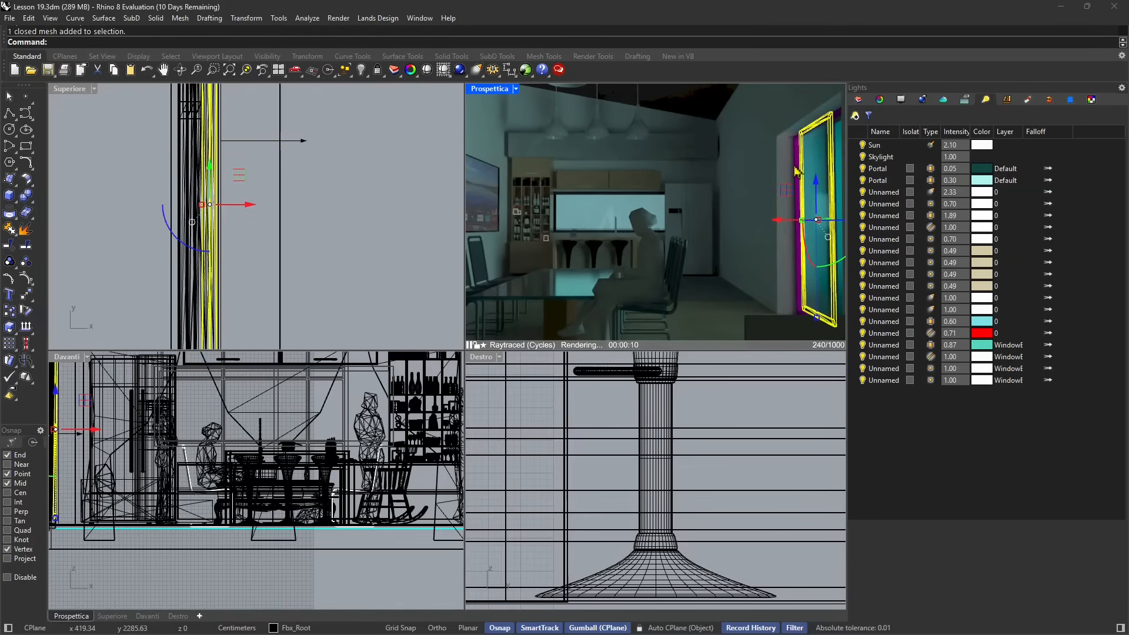
{"action": "key", "text": "Escape"}
{"action": "left_click", "coordinate": [795, 146]}
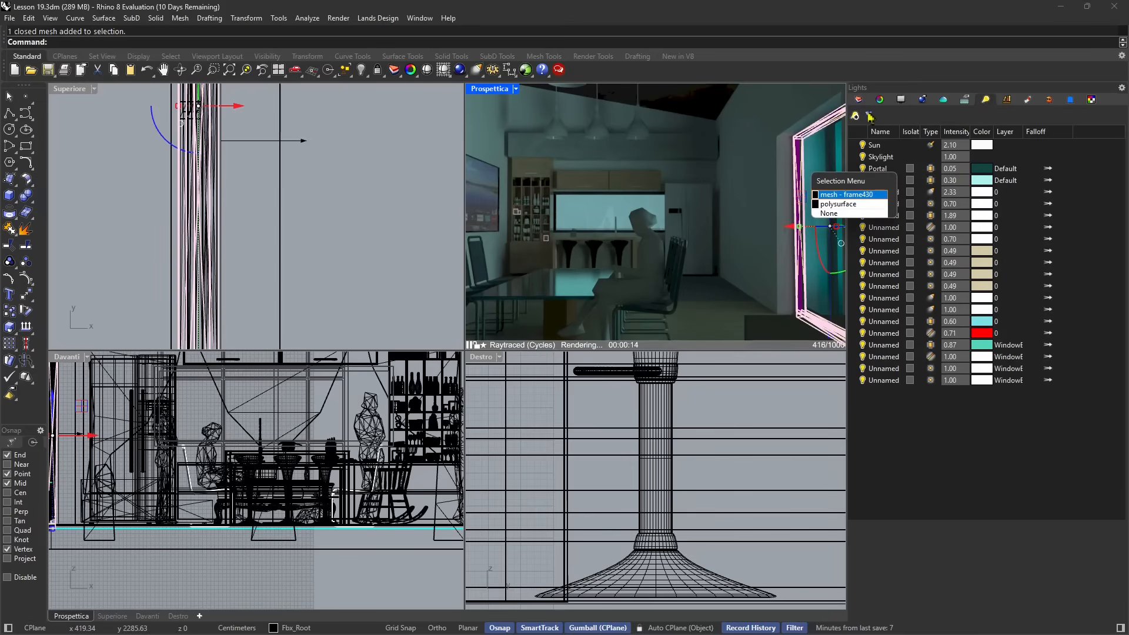
{"action": "key", "text": "Escape"}
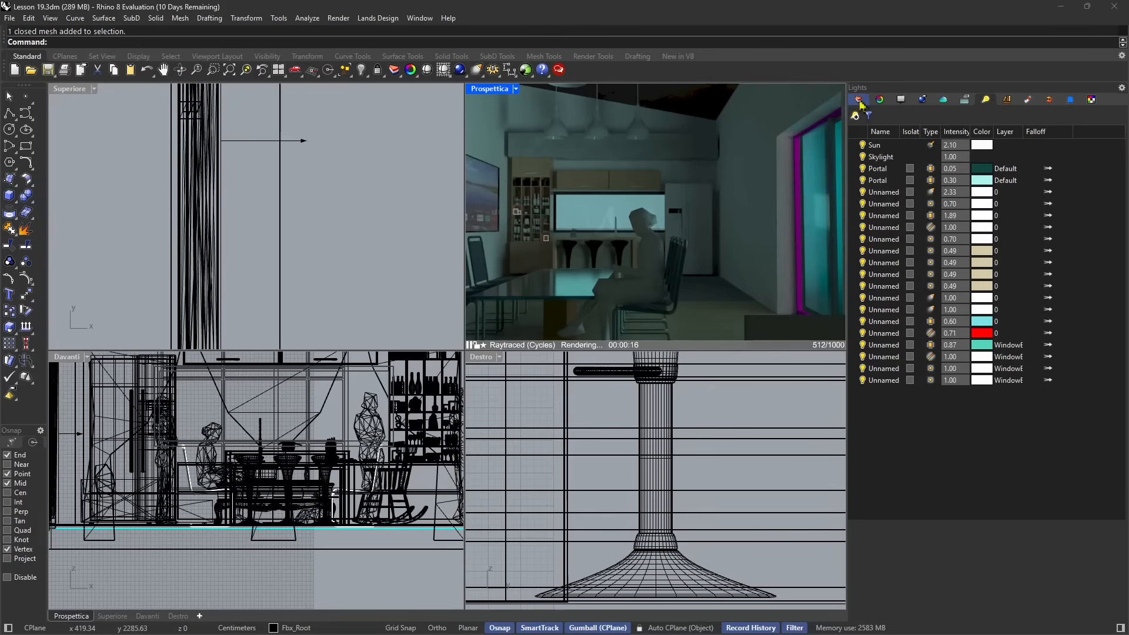
{"action": "left_click", "coordinate": [798, 170]}
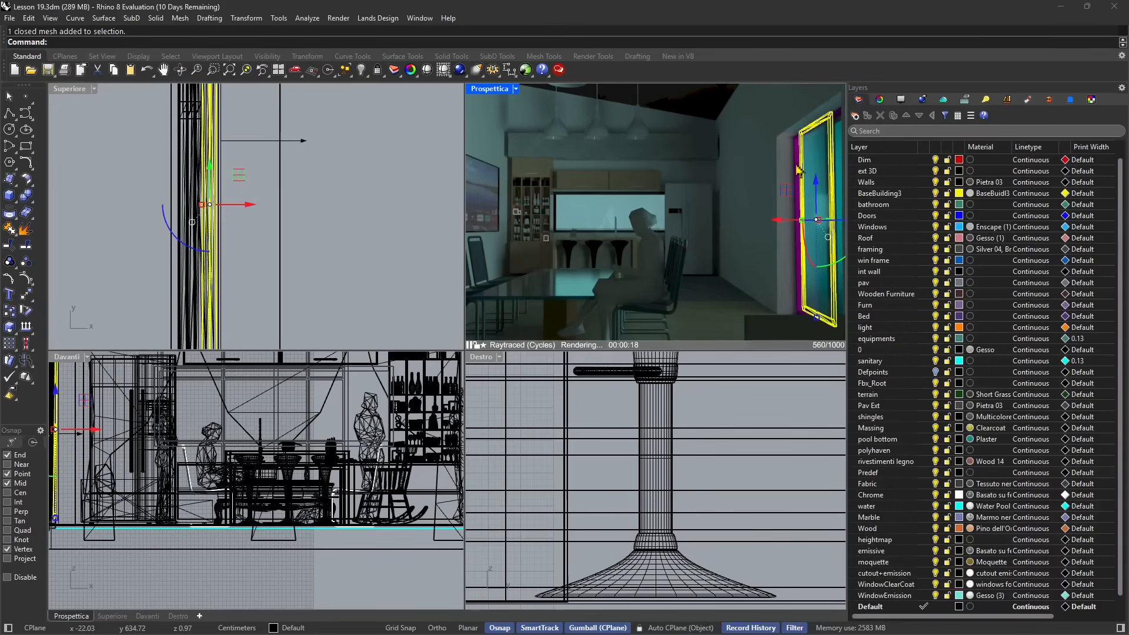
{"action": "key", "text": "Escape"}
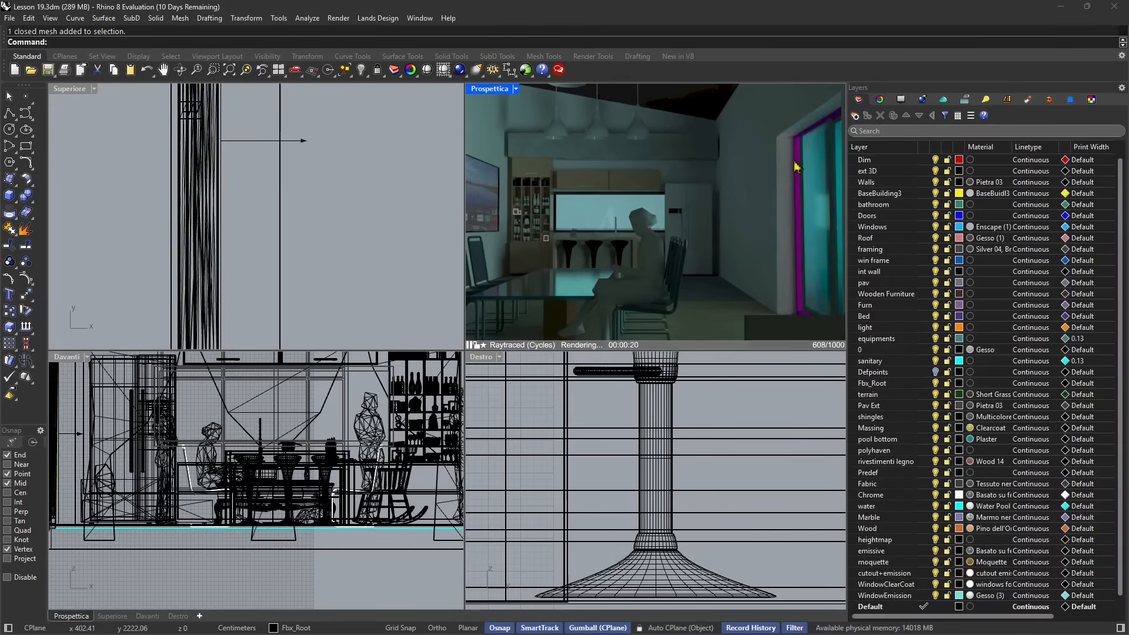
- Move the magenta outer frame mesh (frame430) of the dining area's large window to the layer "rivestimenti legno"
{"action": "left_click", "coordinate": [800, 169]}
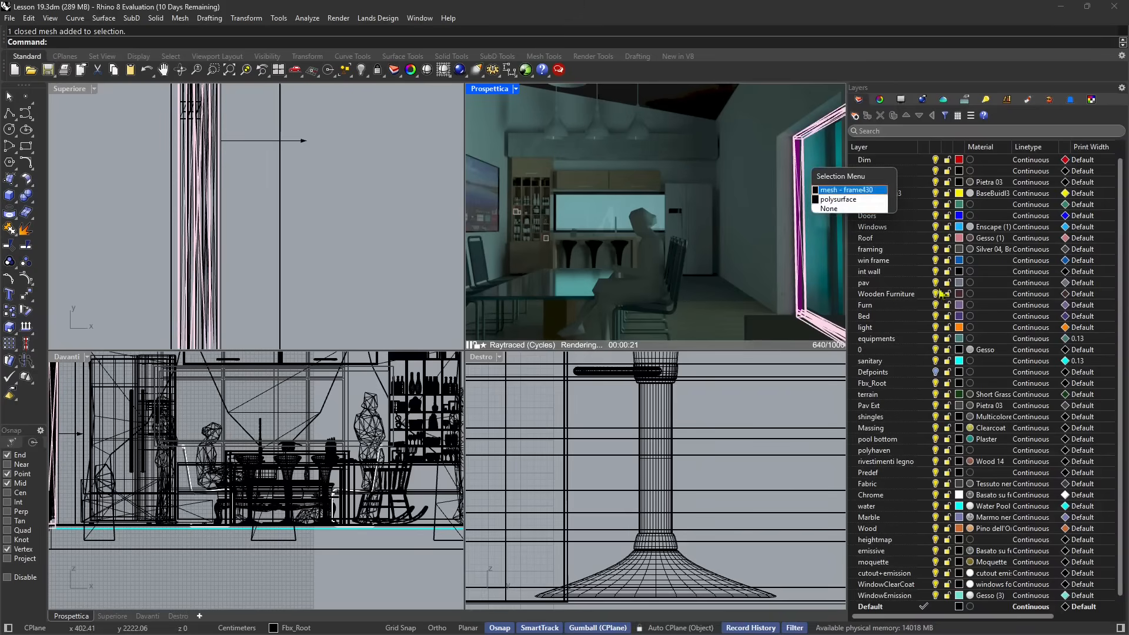
{"action": "left_click", "coordinate": [831, 190]}
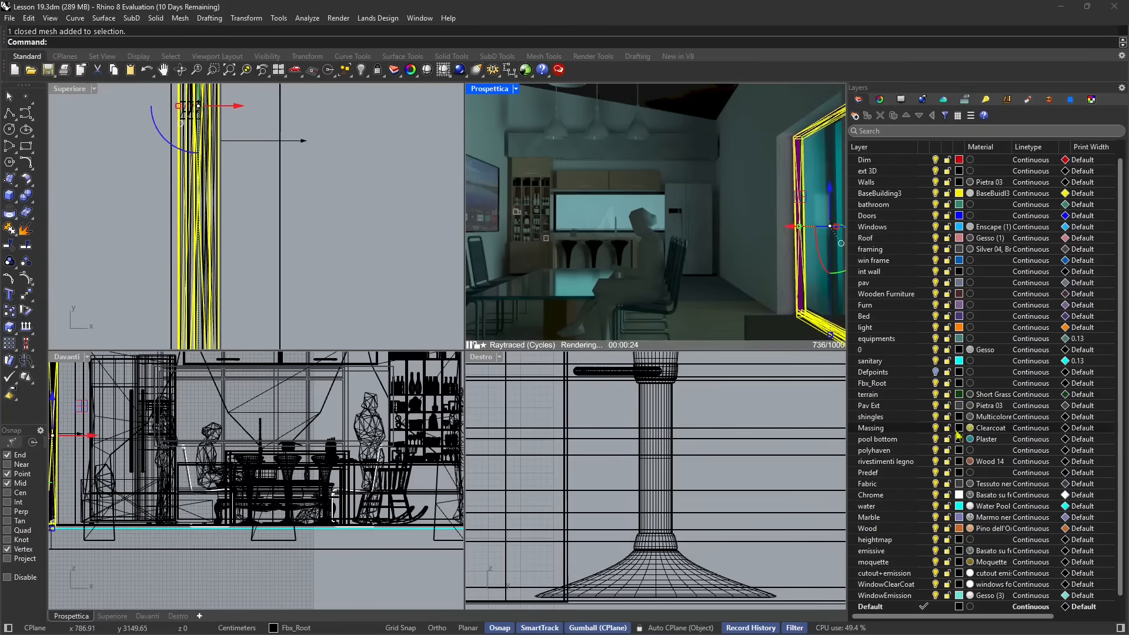
{"action": "scroll", "coordinate": [951, 441], "scroll_direction": "down", "scroll_amount": 1}
{"action": "left_click", "coordinate": [881, 451]}
{"action": "right_click", "coordinate": [881, 451]}
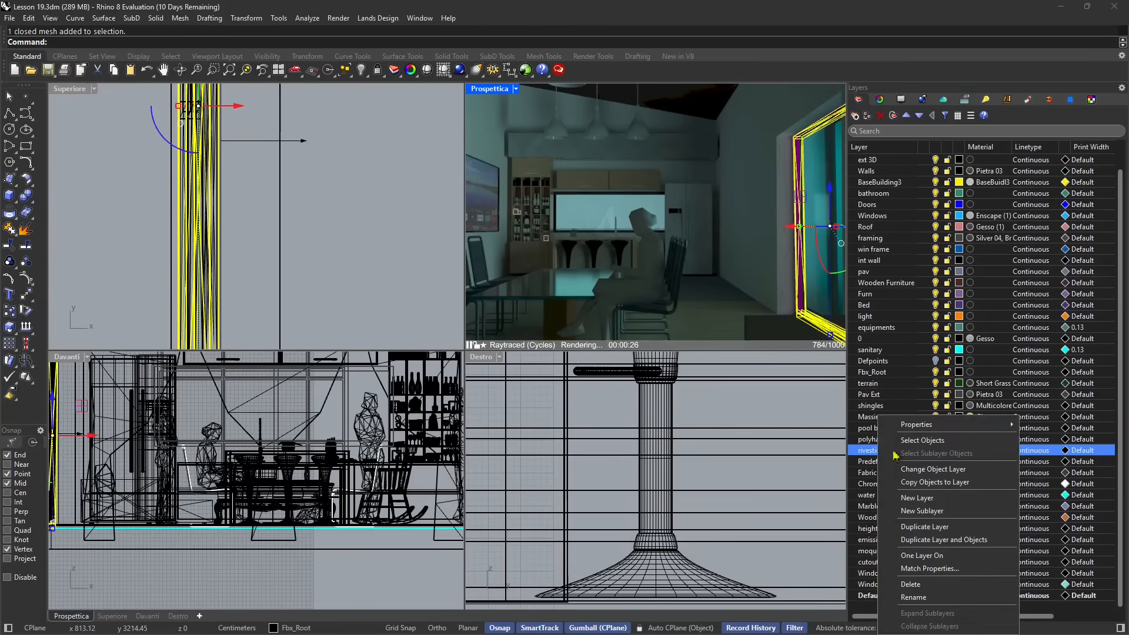
{"action": "left_click", "coordinate": [933, 470]}
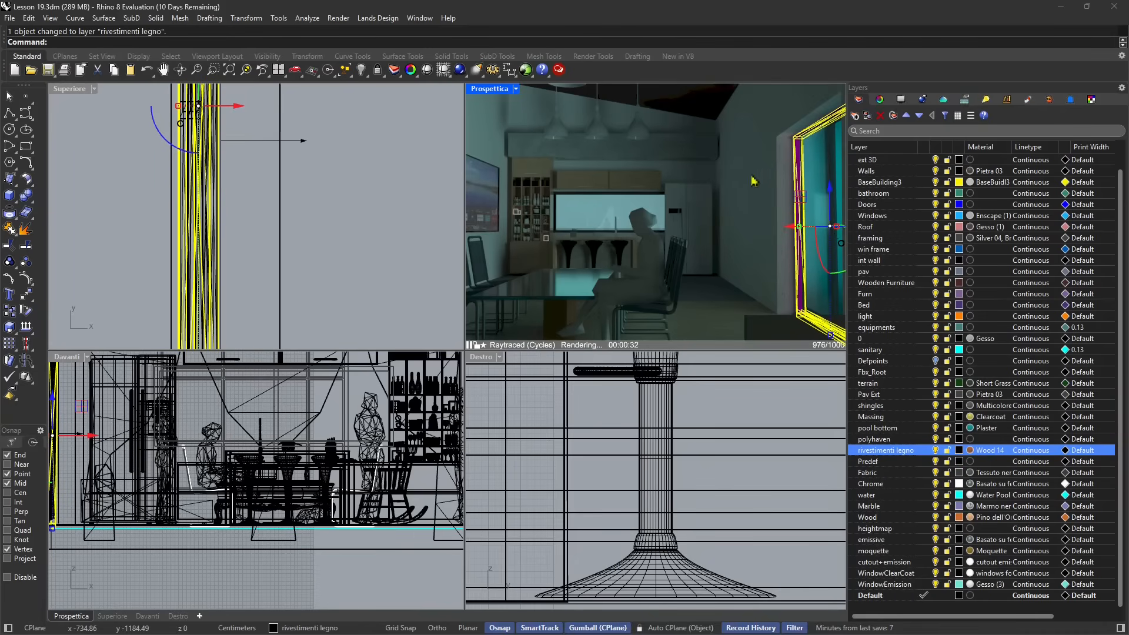
- Replace the outer window frame's own "3 - Default (1)" material with the wood material of its layer
{"action": "left_click", "coordinate": [883, 103]}
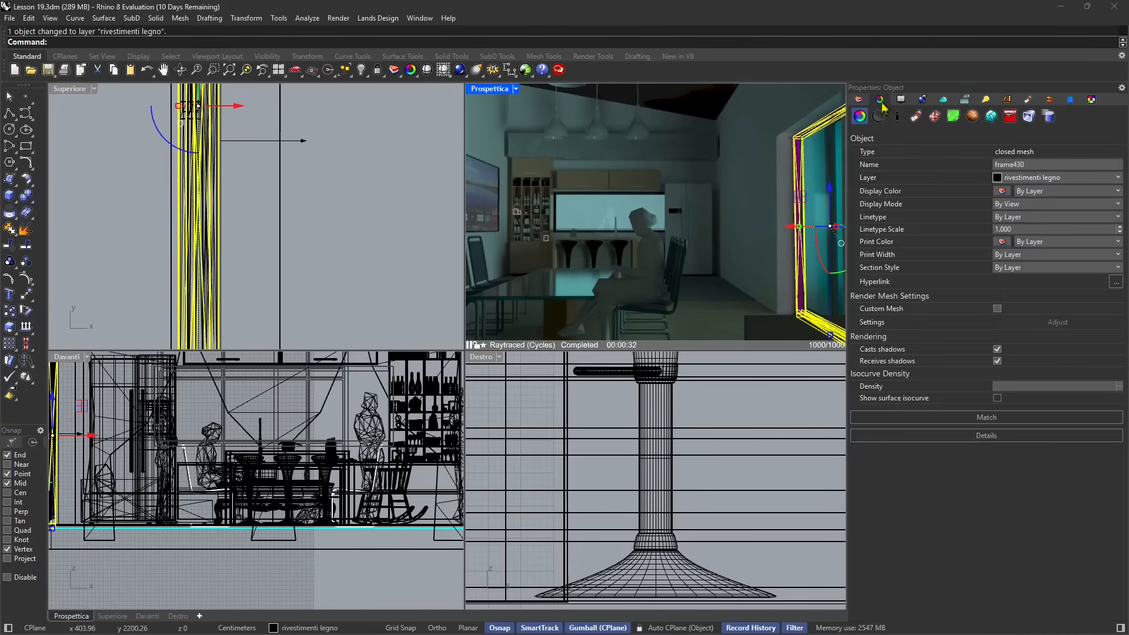
{"action": "left_click", "coordinate": [918, 119]}
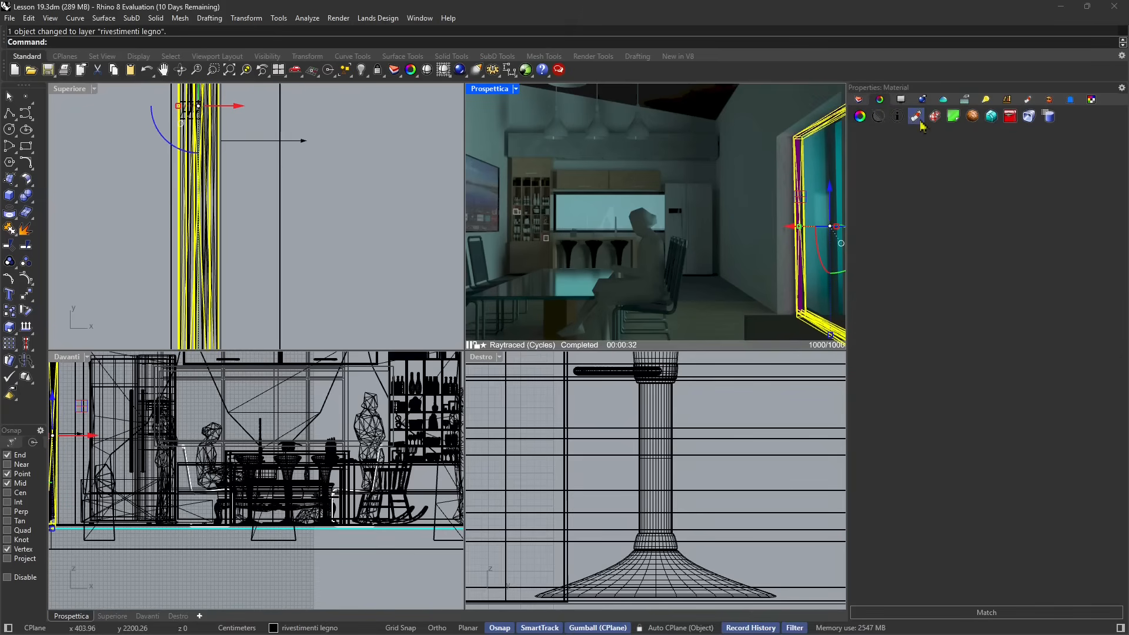
{"action": "left_click", "coordinate": [919, 147]}
{"action": "left_click", "coordinate": [909, 227]}
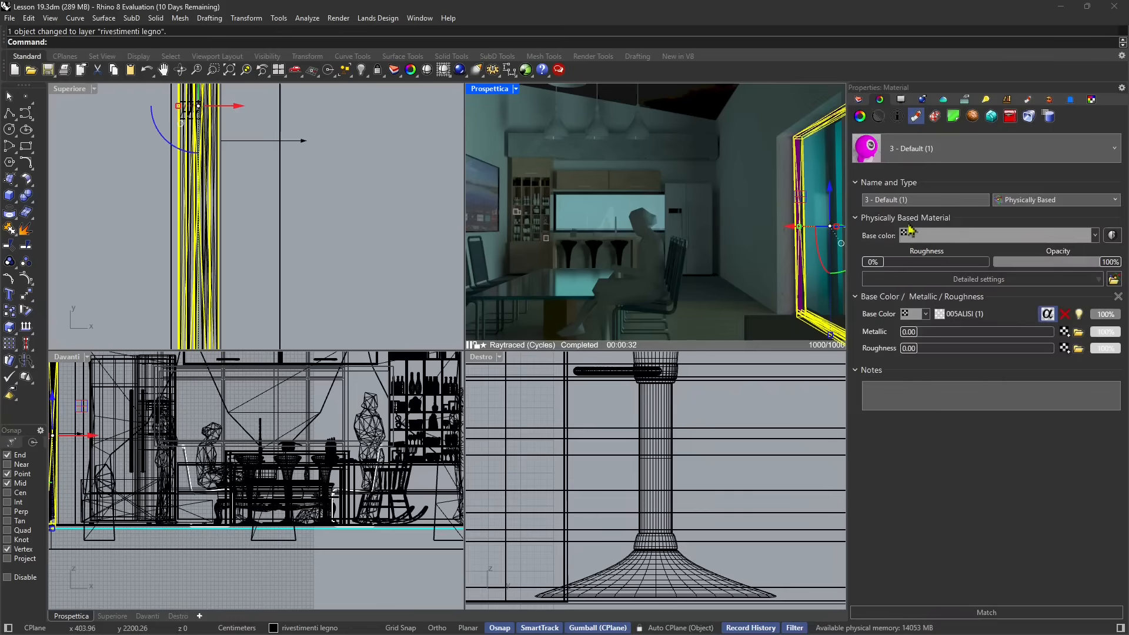
{"action": "left_click", "coordinate": [406, 226]}
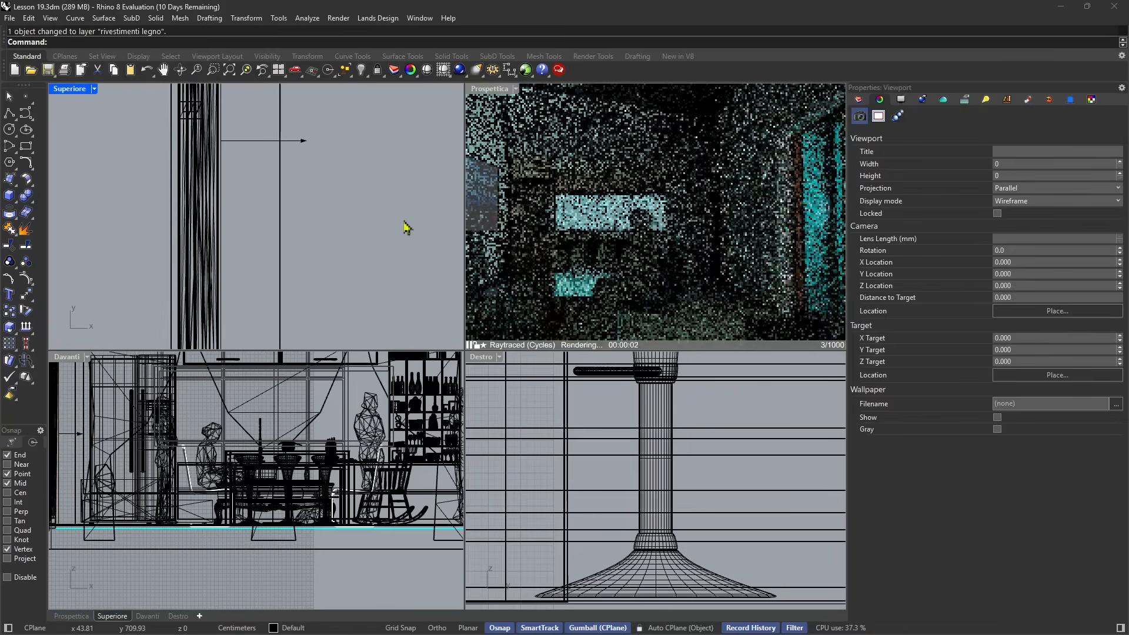
- Reframe the raytraced perspective to show the whole dining area and kitchen, with a lens length of 30 mm
{"action": "left_click", "coordinate": [583, 247]}
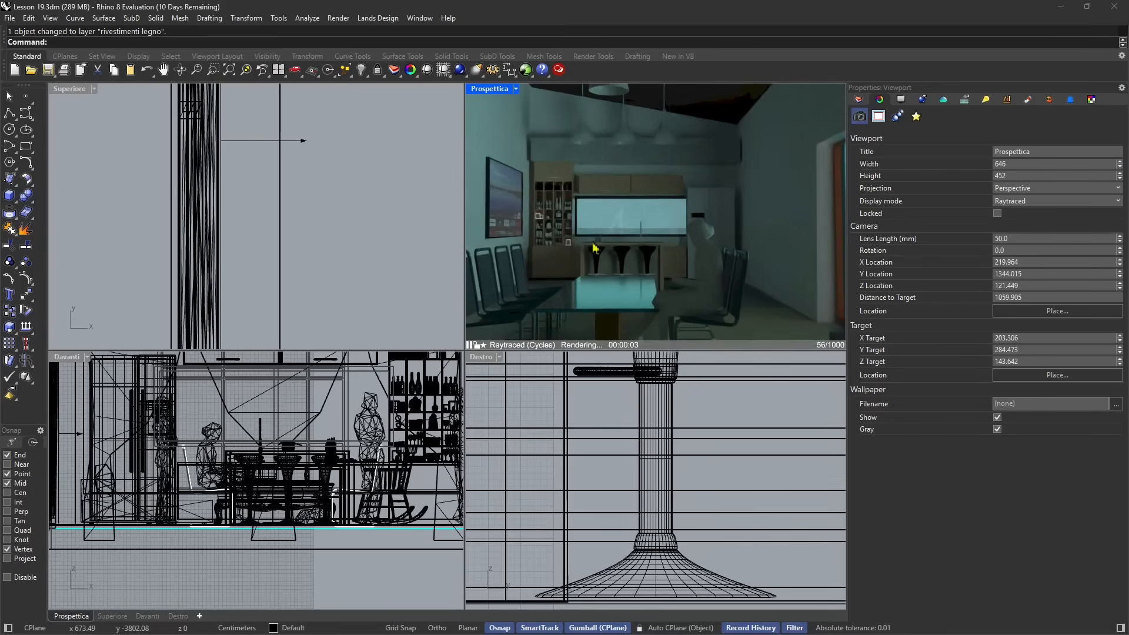
{"action": "scroll", "coordinate": [594, 247], "scroll_direction": "down", "scroll_amount": 3}
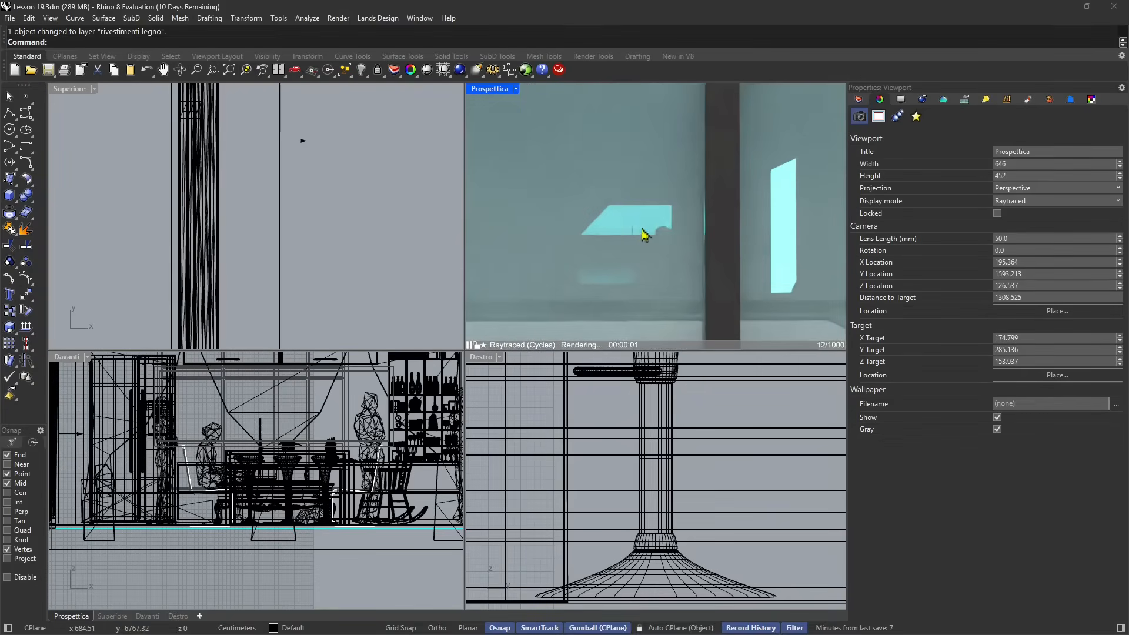
{"action": "mouse_move", "coordinate": [641, 231]}
{"action": "right_mouse_down"}
{"action": "mouse_move", "coordinate": [638, 243]}
{"action": "mouse_move", "coordinate": [633, 224]}
{"action": "right_mouse_up"}
{"action": "scroll", "coordinate": [638, 243], "scroll_direction": "up", "scroll_amount": 2}
{"action": "scroll", "coordinate": [635, 249], "scroll_direction": "down", "scroll_amount": 5}
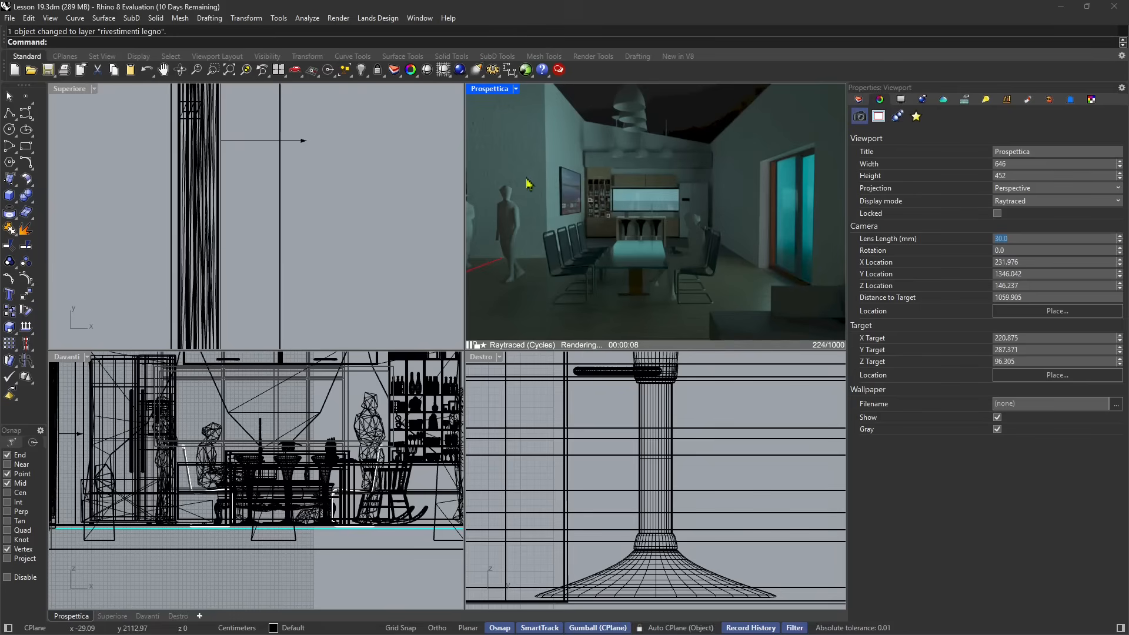
- Set the perspective camera's Z location to 150 and raise the Z height of its target
{"action": "left_click", "coordinate": [1024, 286]}
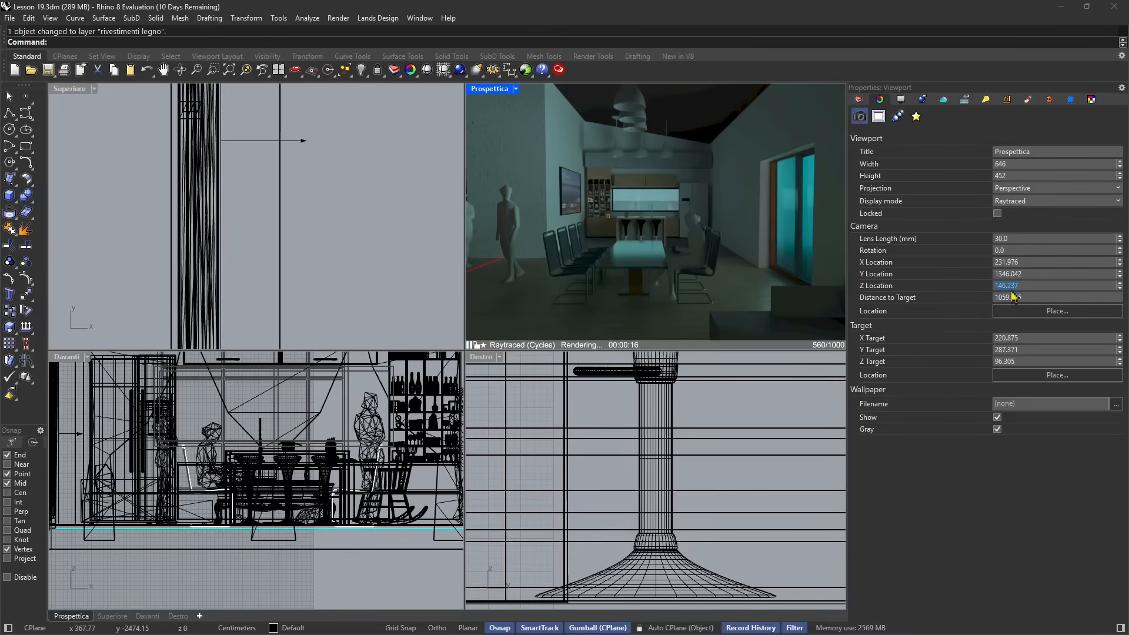
{"action": "type", "text": "150"}
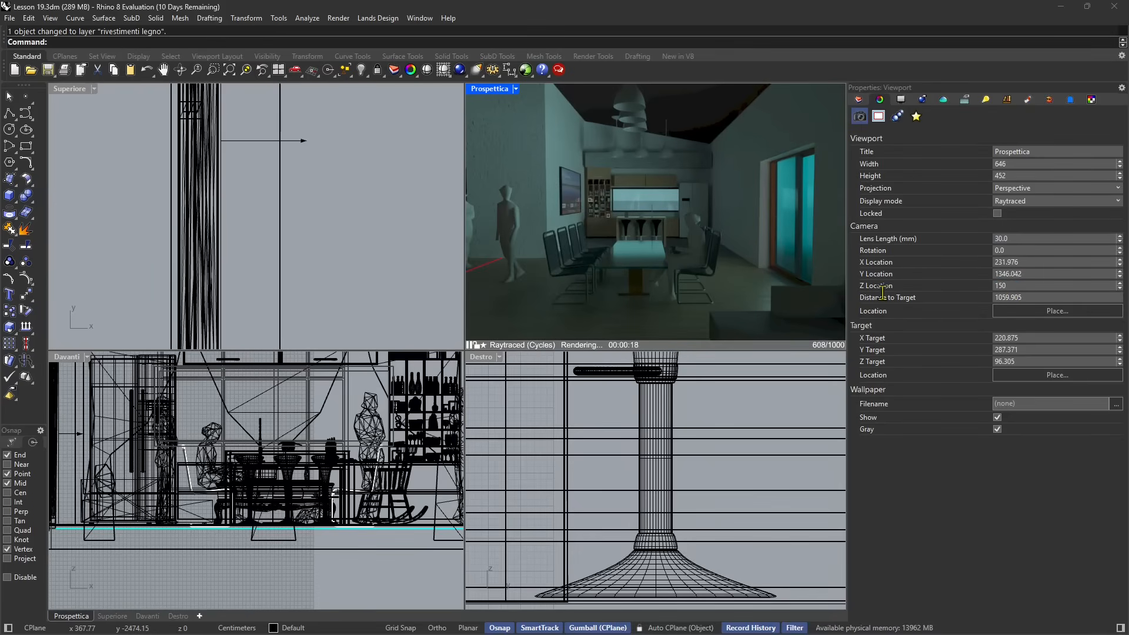
{"action": "key", "text": "Return"}
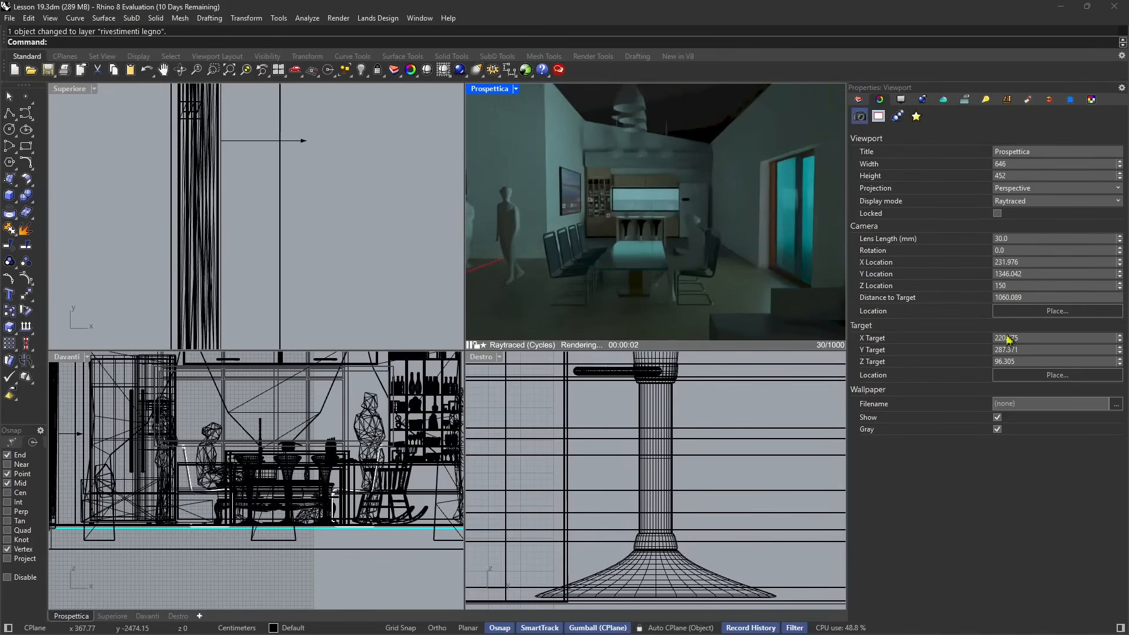
{"action": "left_click", "coordinate": [1010, 361]}
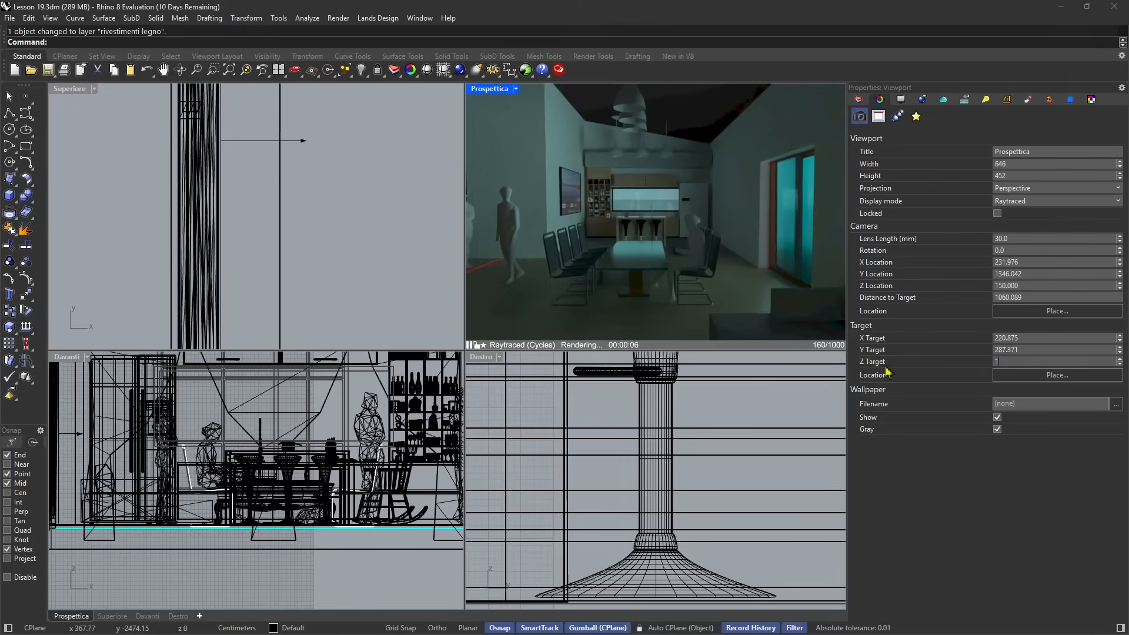
{"action": "key", "text": "Return"}
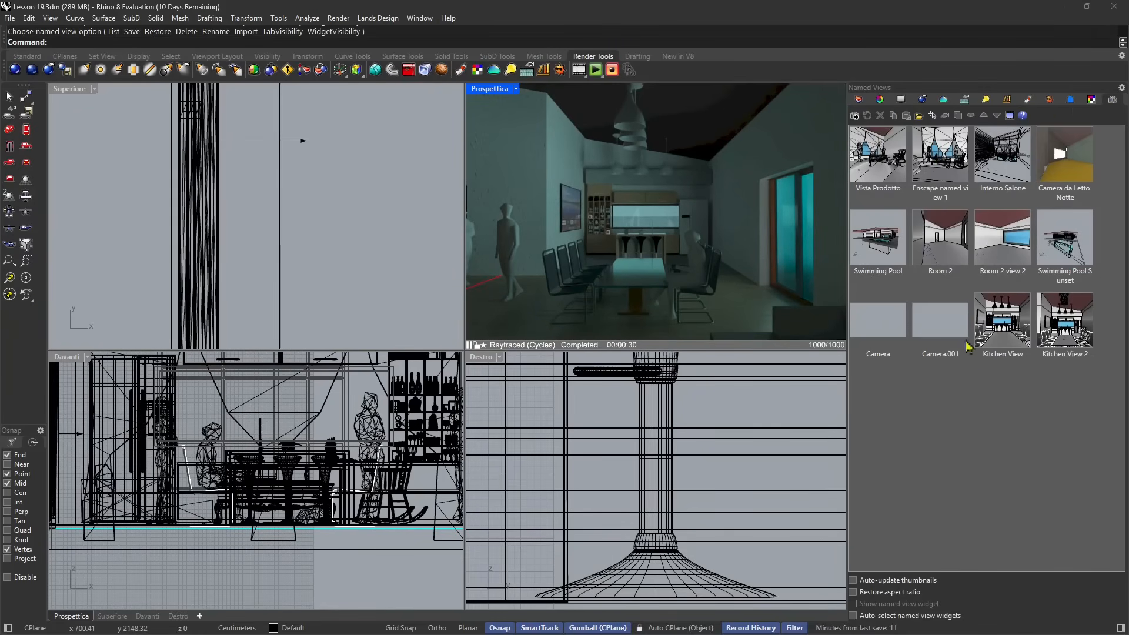
- Save the current perspective as a named view called "Modern Kitchen"
{"action": "left_click", "coordinate": [855, 116]}
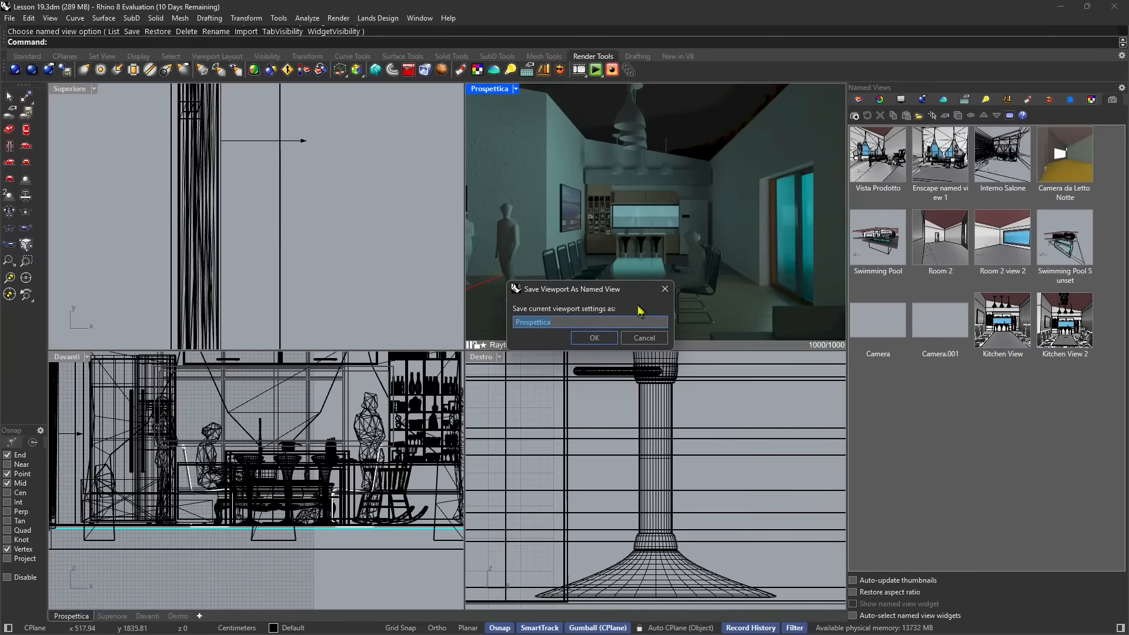
{"action": "type", "text": "K"}
{"action": "key", "text": "BackSpace"}
{"action": "type", "text": "Modern Ki"}
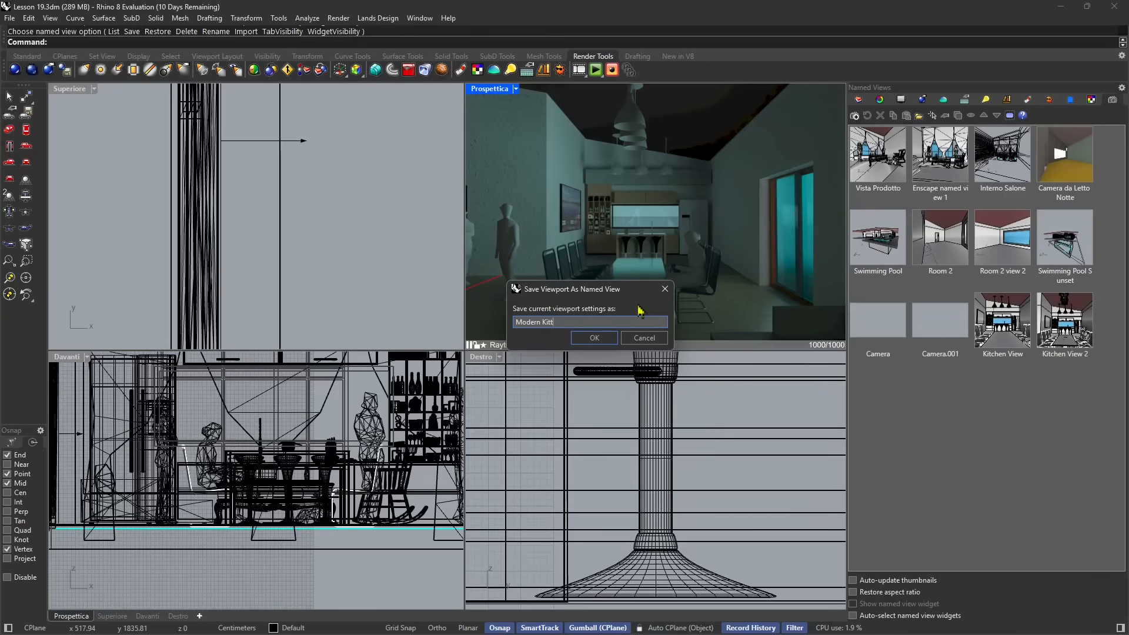
{"action": "type", "text": "tchen"}
{"action": "key", "text": "Return"}
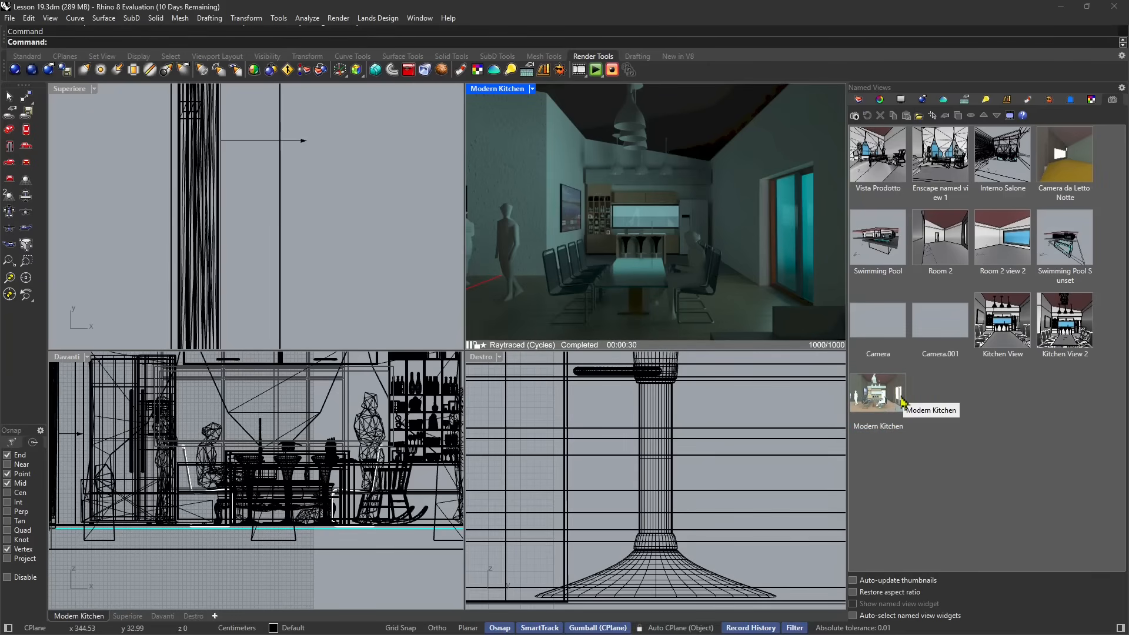
- Compare the saved views "Kitchen View" and "Kitchen View 2" with the new view and restore "Modern Kitchen"
{"action": "double_click", "coordinate": [1029, 326]}
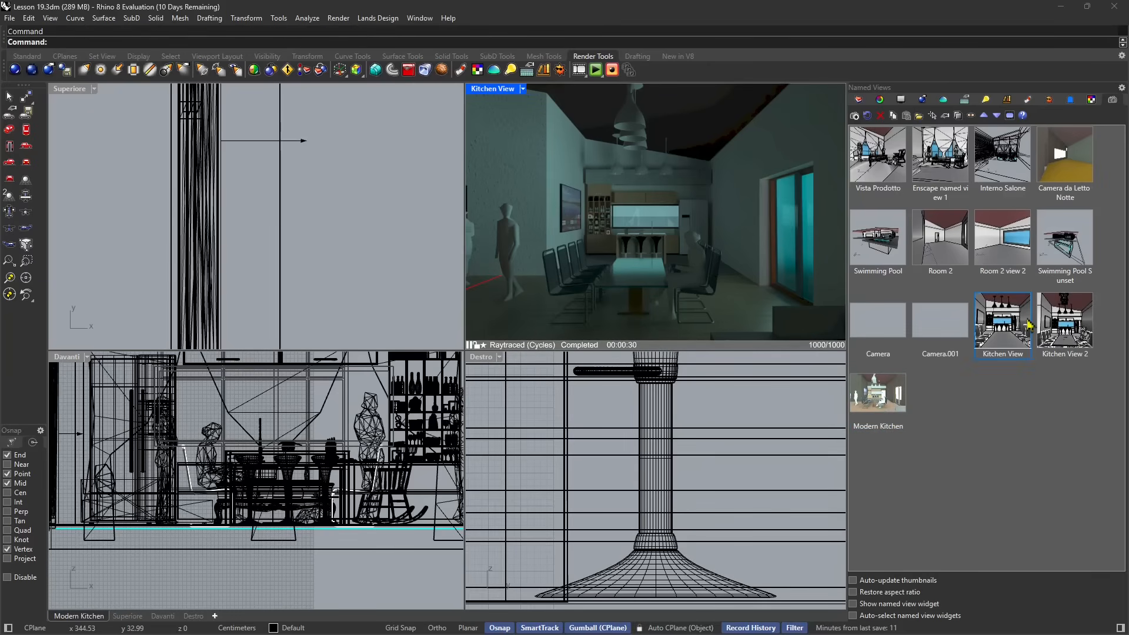
{"action": "double_click", "coordinate": [1065, 334]}
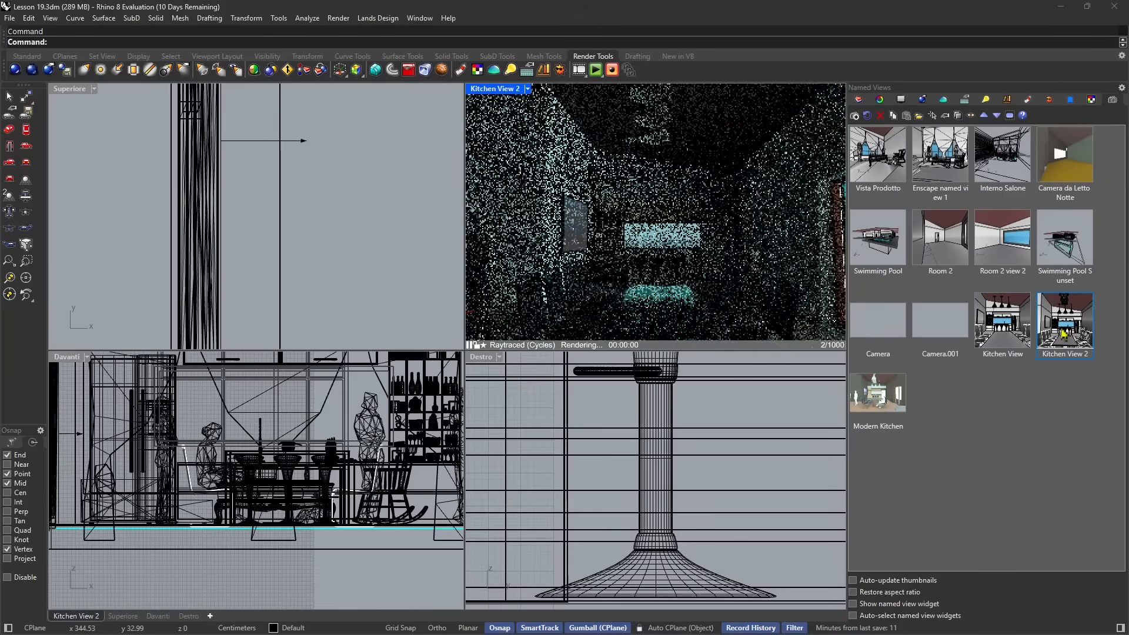
{"action": "left_click", "coordinate": [894, 396]}
{"action": "double_click", "coordinate": [894, 396]}
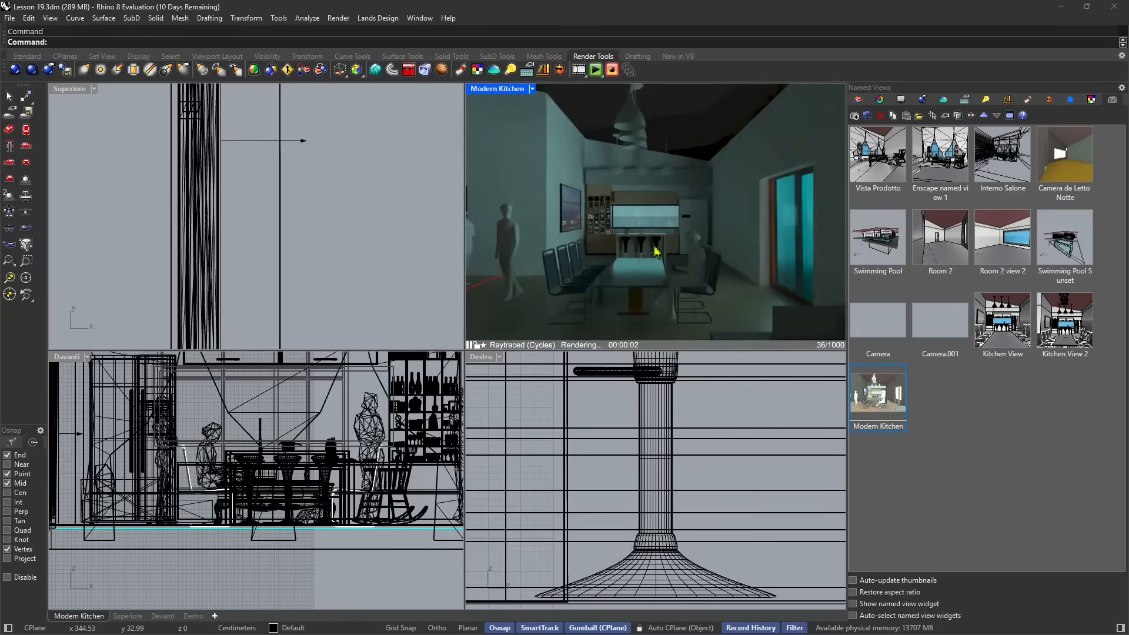
- Widen the raytraced perspective's framing so that it also includes the vertical wooden slats beside the dining area
{"action": "scroll", "coordinate": [649, 251], "scroll_direction": "up", "scroll_amount": 1}
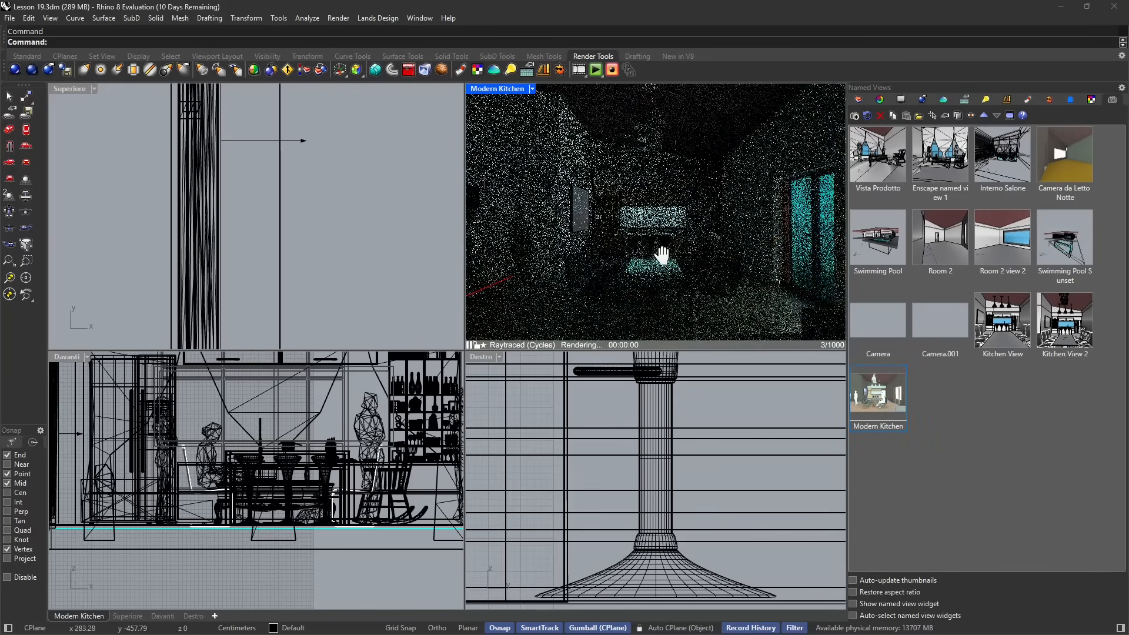
{"action": "scroll", "coordinate": [654, 254], "scroll_direction": "down", "scroll_amount": 2}
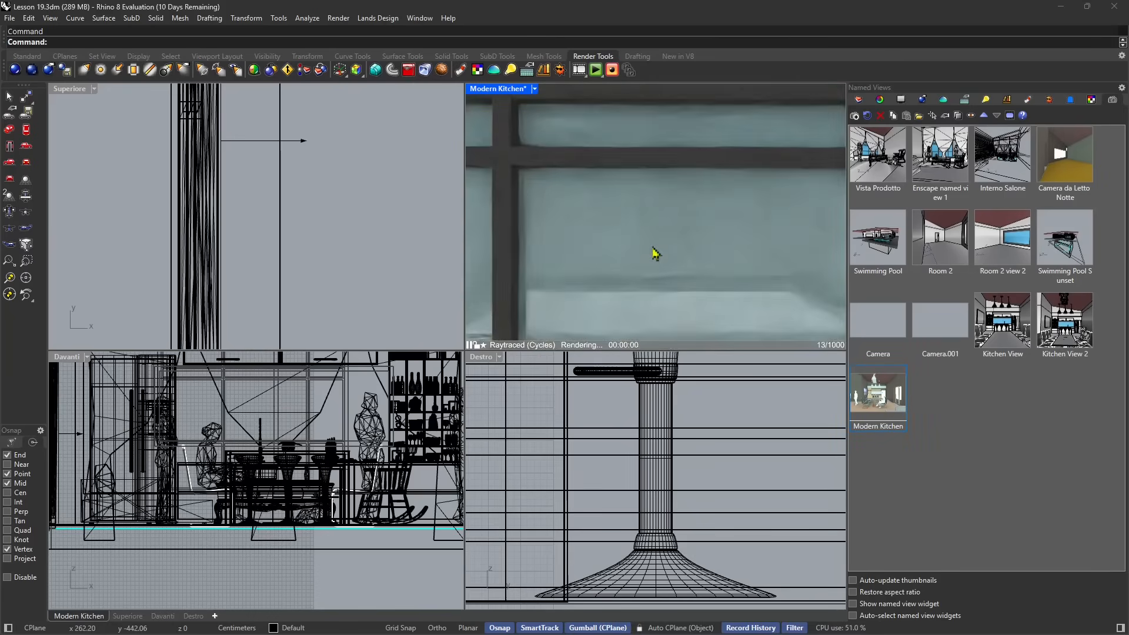
{"action": "scroll", "coordinate": [654, 254], "scroll_direction": "up", "scroll_amount": 2}
{"action": "right_click_drag", "start_coordinate": [655, 253], "coordinate": [661, 249], "text": "shift"}
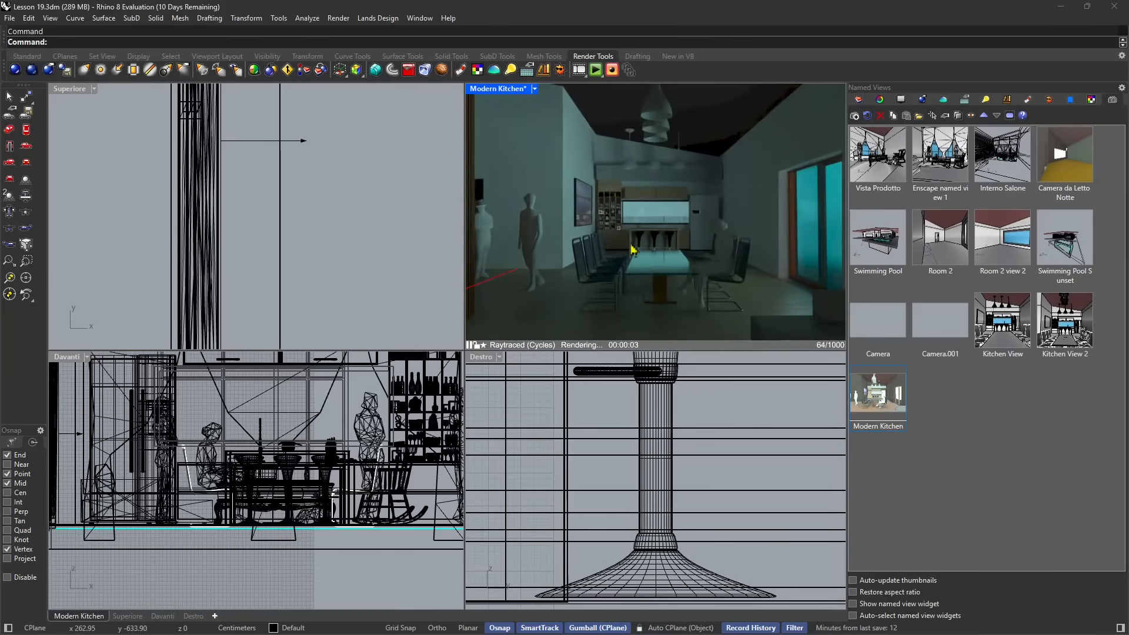
{"action": "left_click", "coordinate": [32, 58]}
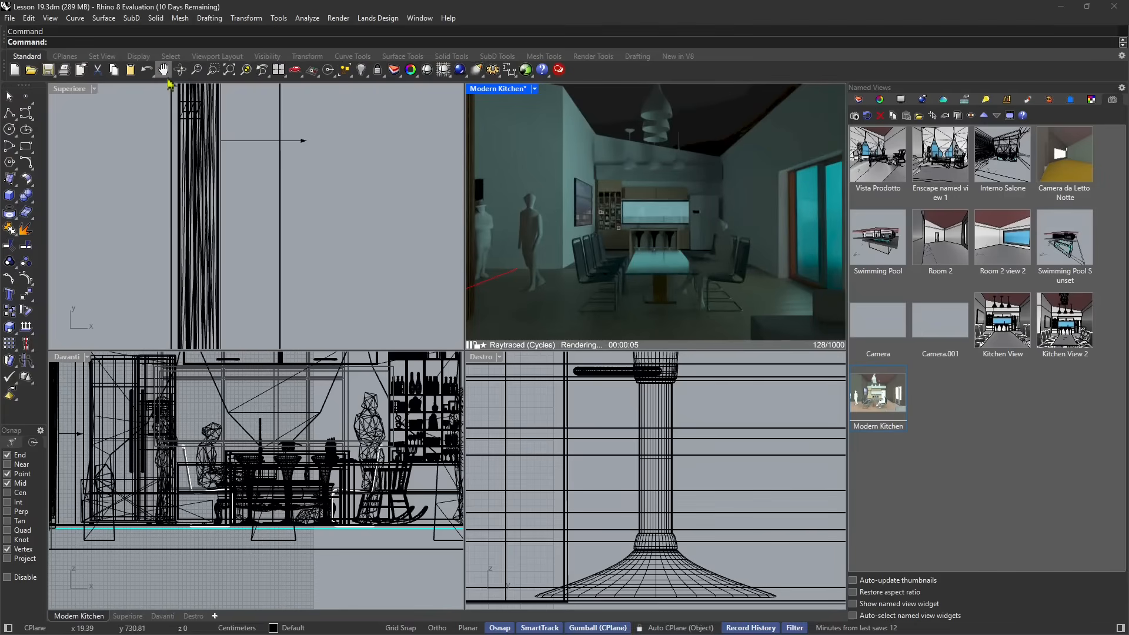
{"action": "left_click", "coordinate": [196, 69]}
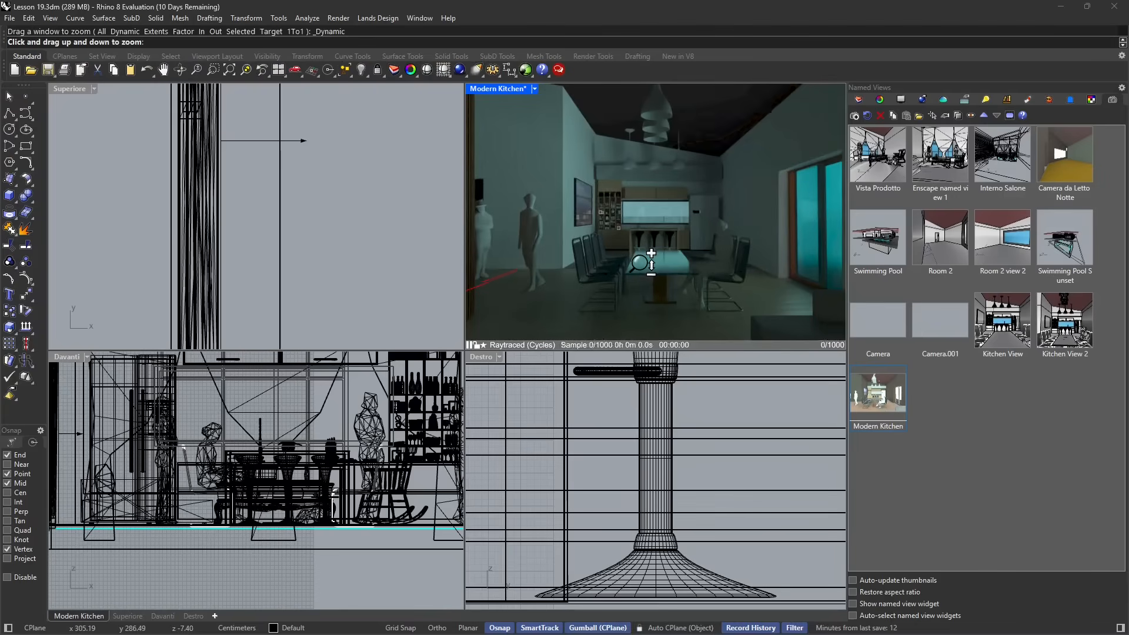
{"action": "left_click_drag", "start_coordinate": [651, 263], "coordinate": [651, 263]}
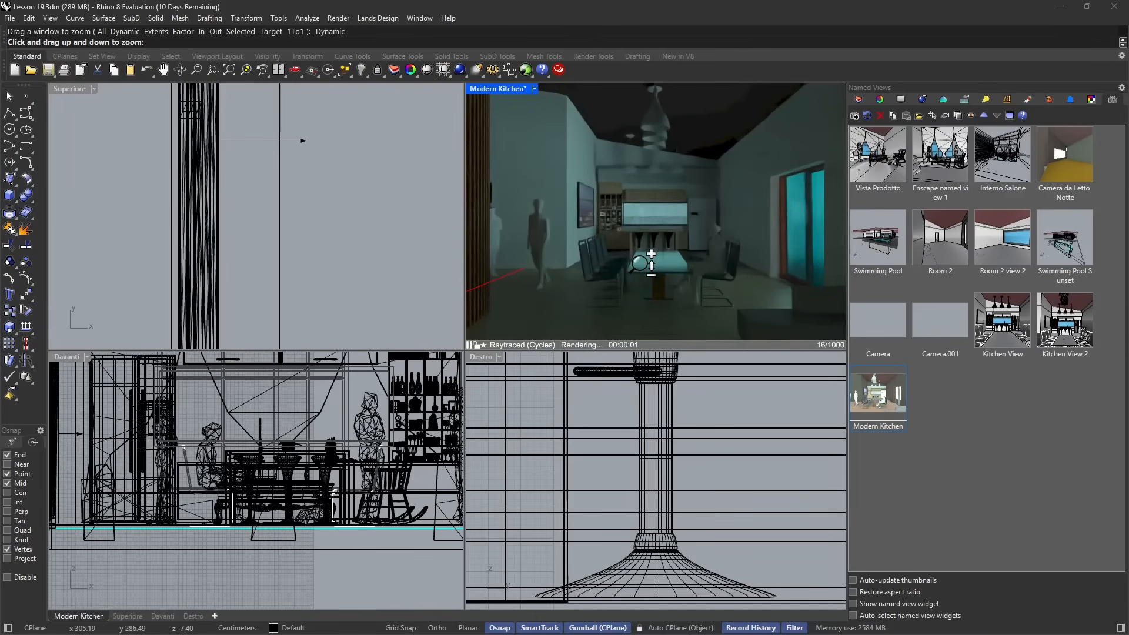
{"action": "right_click_drag", "start_coordinate": [650, 254], "coordinate": [652, 258], "text": "shift"}
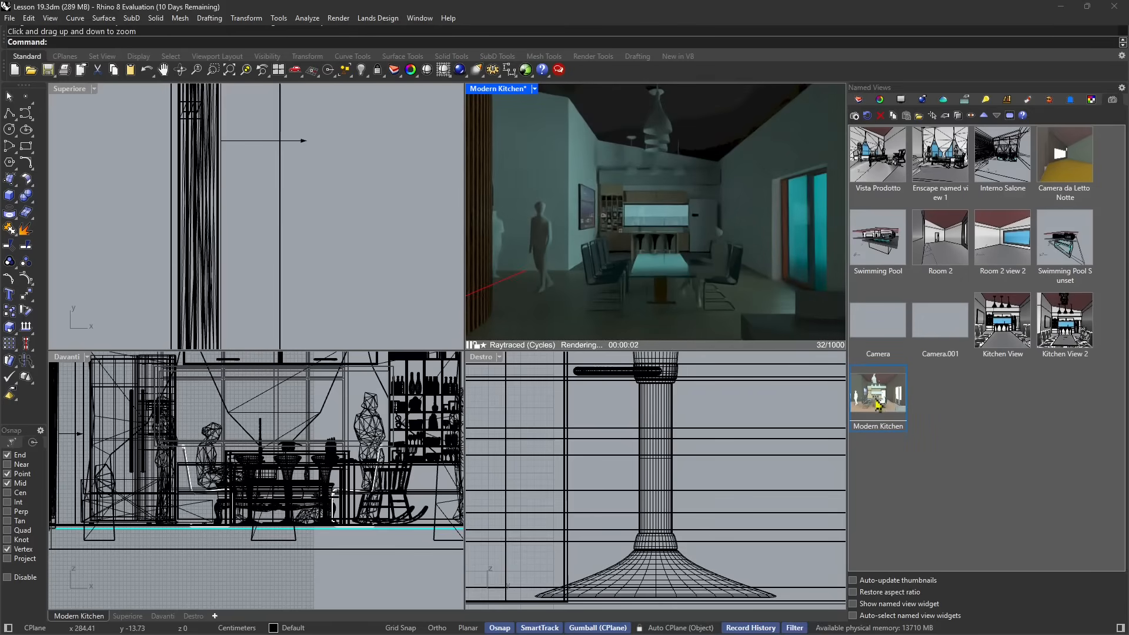
- Overwrite the named view "Modern Kitchen" with the current perspective and save the file
{"action": "right_click", "coordinate": [880, 400]}
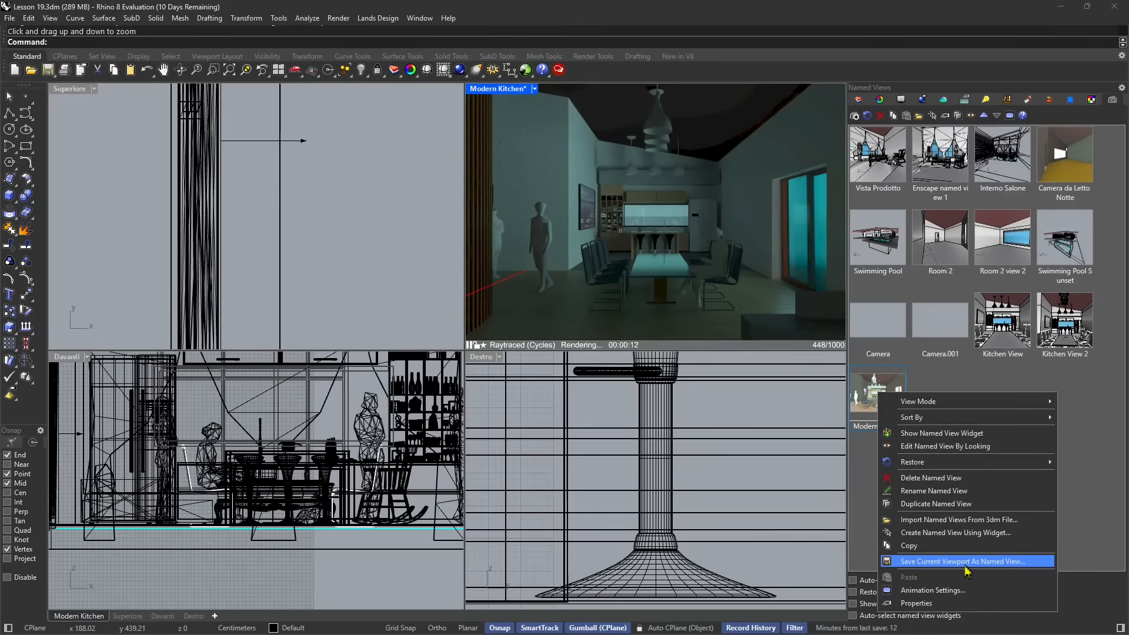
{"action": "left_click", "coordinate": [935, 564]}
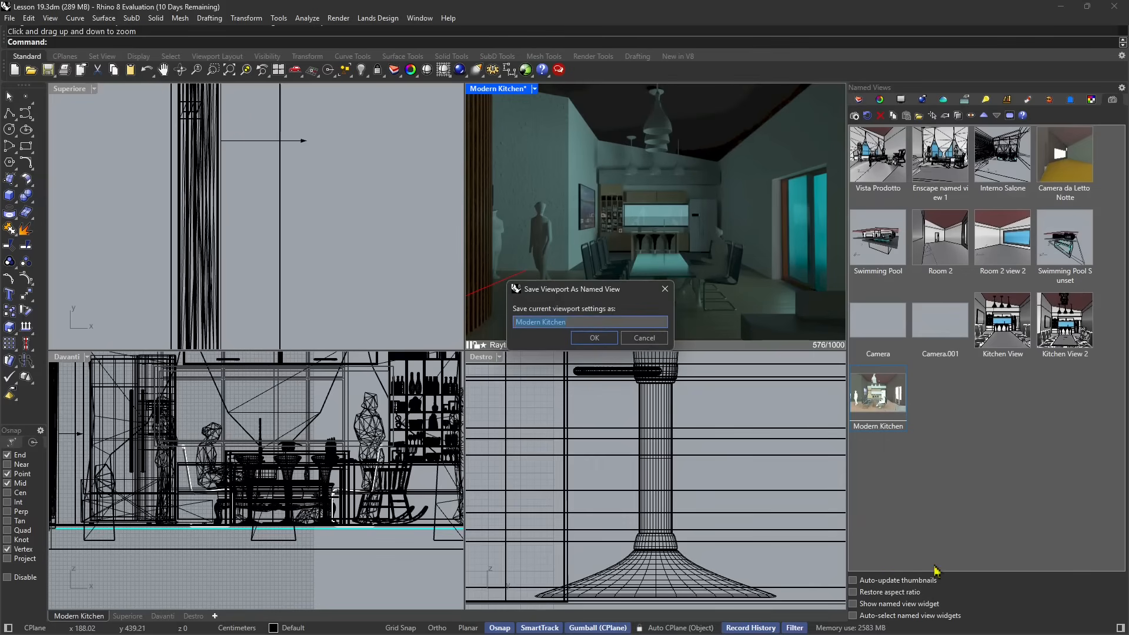
{"action": "left_click", "coordinate": [606, 340]}
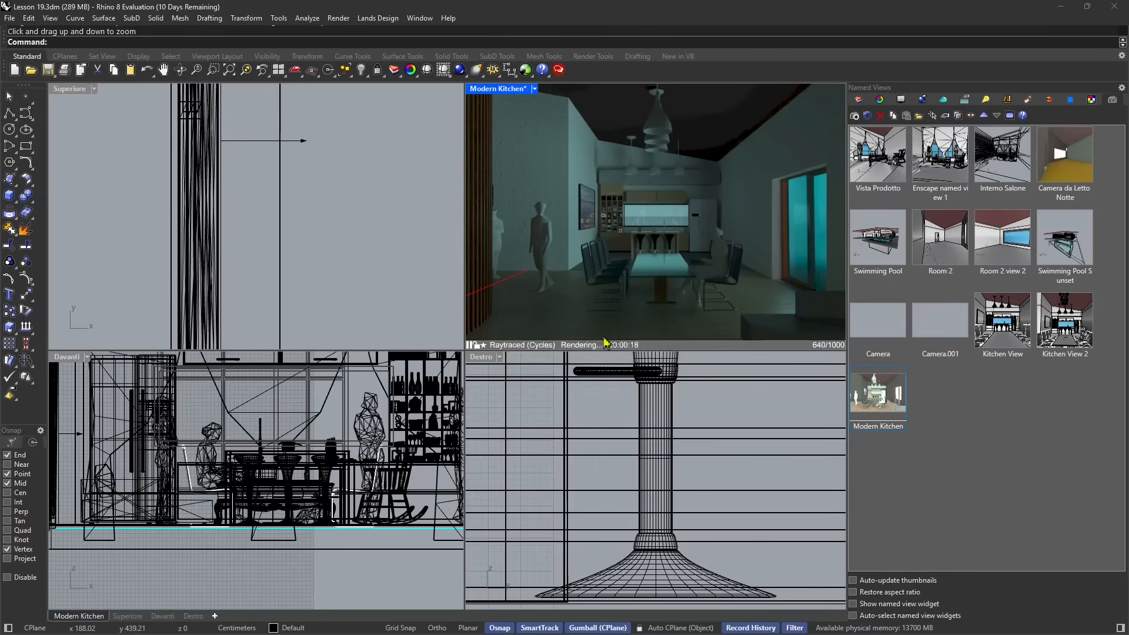
{"action": "left_click", "coordinate": [622, 349]}
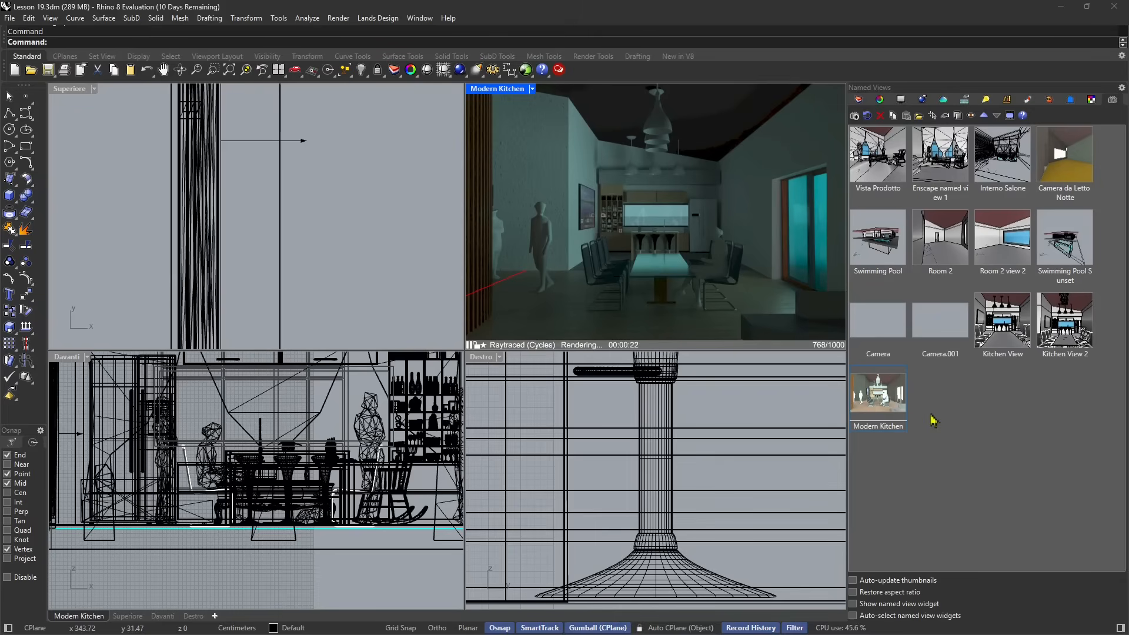
{"action": "key", "text": "ctrl+s"}
- Frame the dining area and kitchen in the top, front and side views, and set the perspective's display mode to Monochrome
{"action": "scroll", "coordinate": [291, 203], "scroll_direction": "down", "scroll_amount": 8}
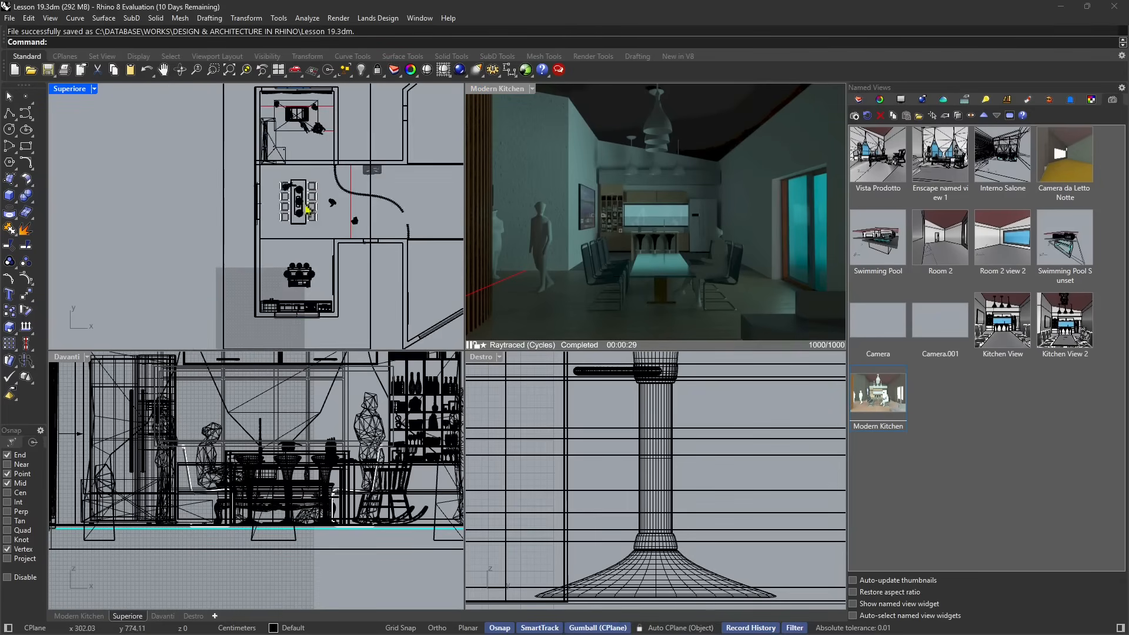
{"action": "scroll", "coordinate": [307, 207], "scroll_direction": "up", "scroll_amount": 5}
{"action": "scroll", "coordinate": [260, 509], "scroll_direction": "up", "scroll_amount": 4}
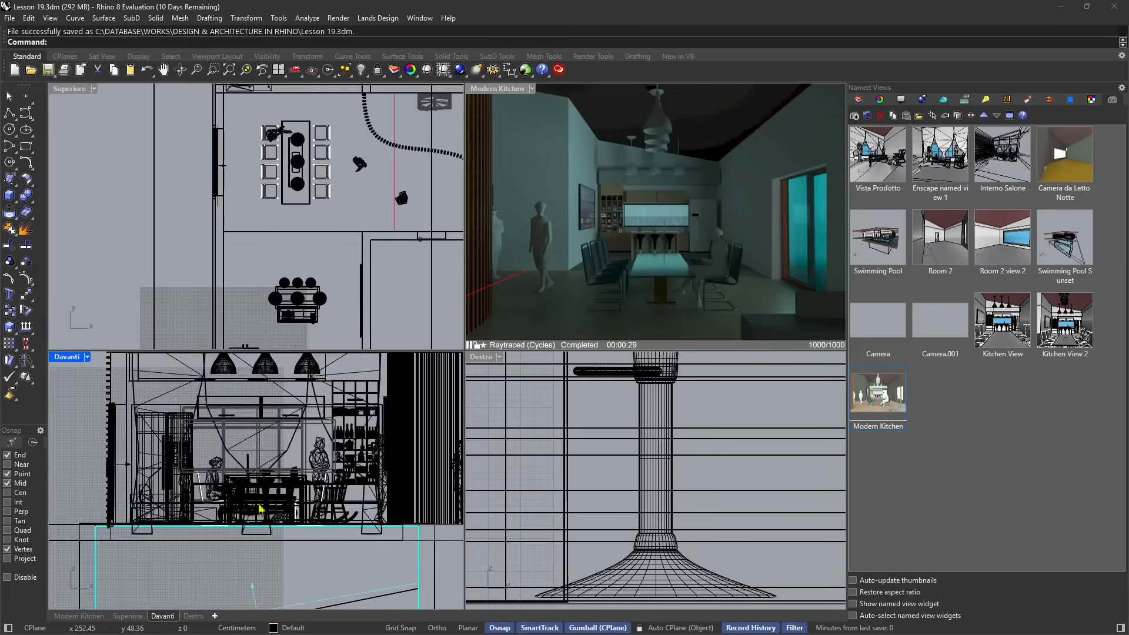
{"action": "scroll", "coordinate": [258, 506], "scroll_direction": "down", "scroll_amount": 3}
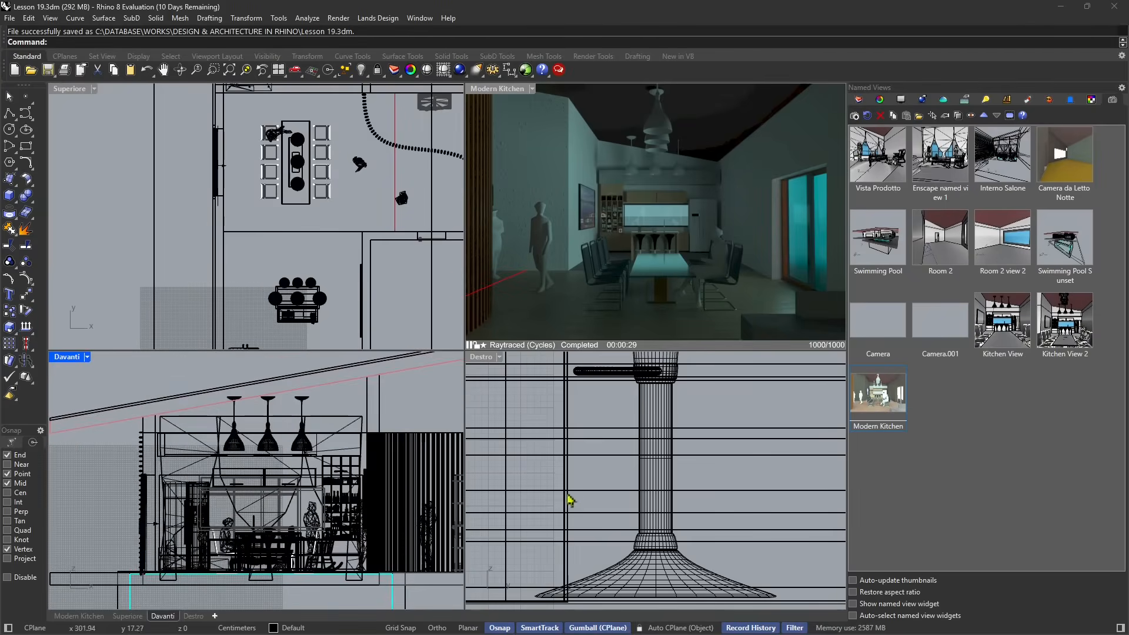
{"action": "scroll", "coordinate": [588, 506], "scroll_direction": "down", "scroll_amount": 6}
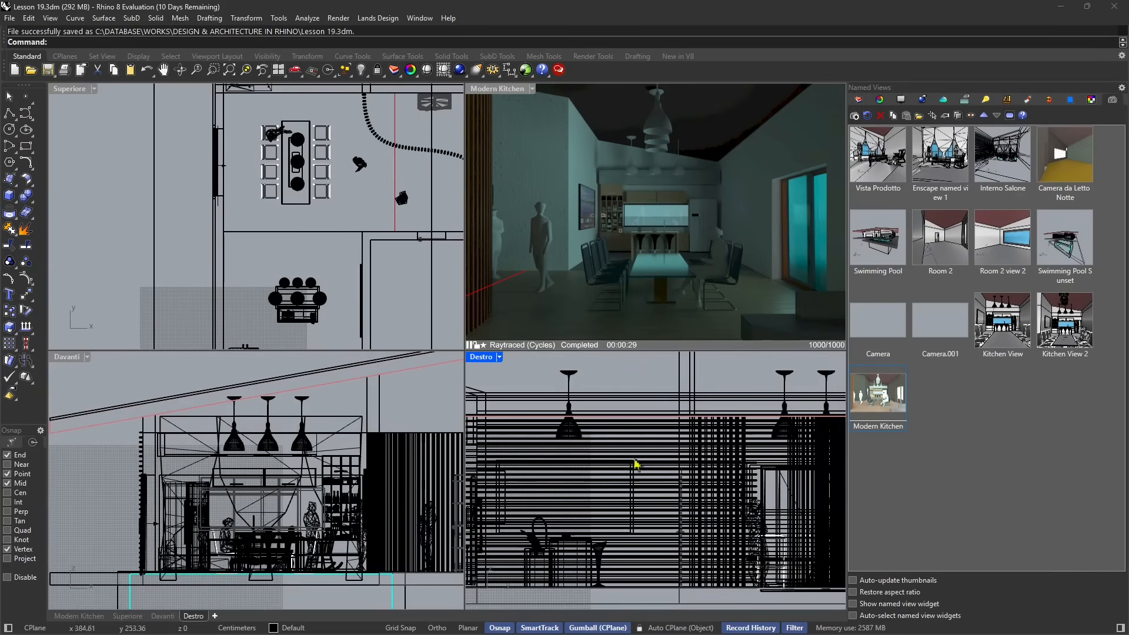
{"action": "left_click", "coordinate": [532, 88]}
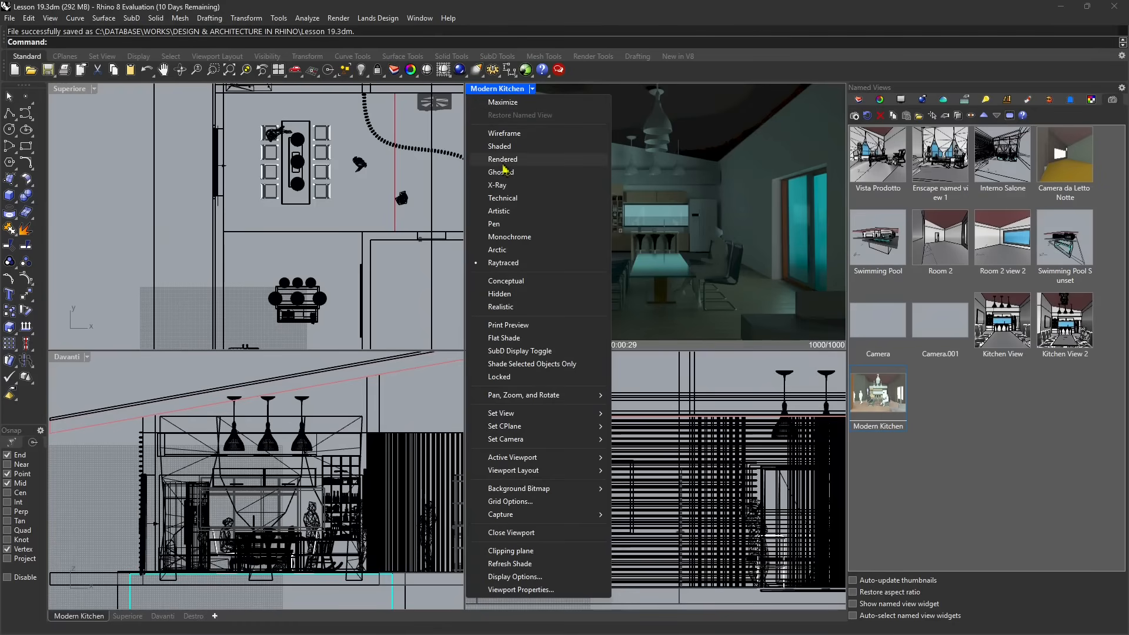
{"action": "left_click", "coordinate": [509, 237]}
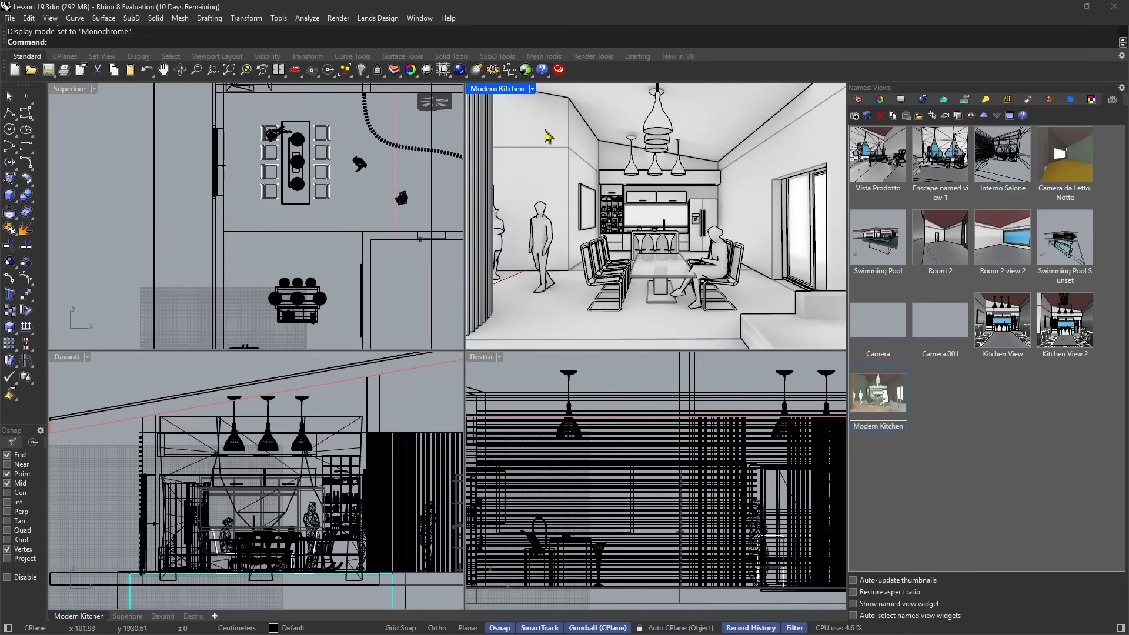
- Examine the framed wall panel and the walls around the kitchen up close in the monochrome perspective, selecting each in turn
{"action": "scroll", "coordinate": [628, 262], "scroll_direction": "up", "scroll_amount": 10}
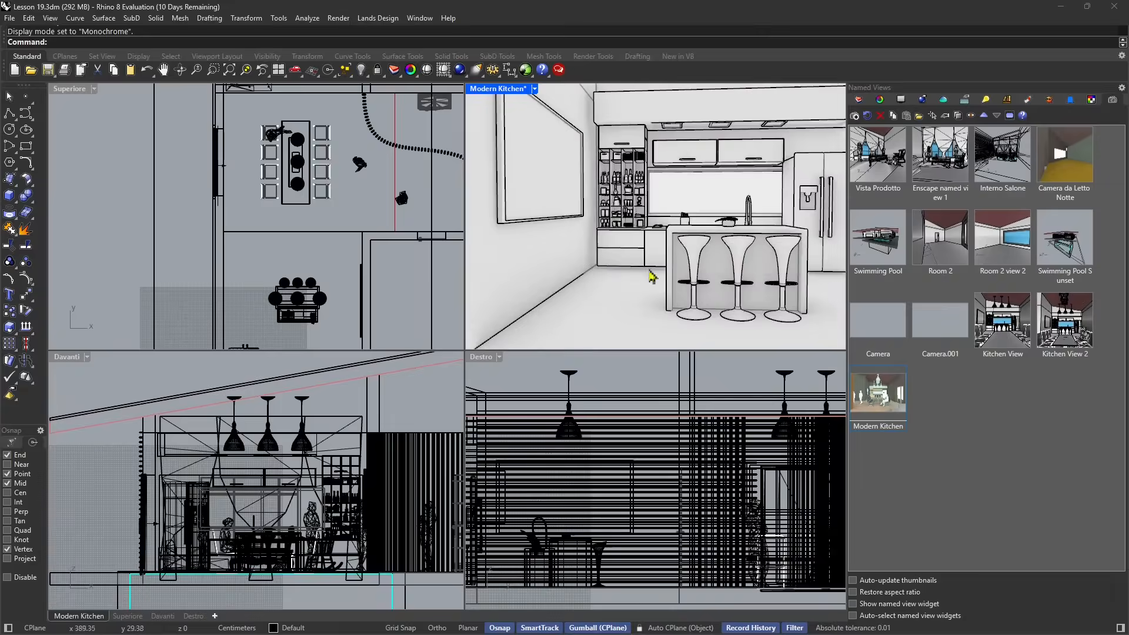
{"action": "mouse_move", "coordinate": [651, 277]}
{"action": "right_mouse_down"}
{"action": "mouse_move", "coordinate": [602, 305]}
{"action": "mouse_move", "coordinate": [680, 303]}
{"action": "mouse_move", "coordinate": [651, 279]}
{"action": "right_mouse_up"}
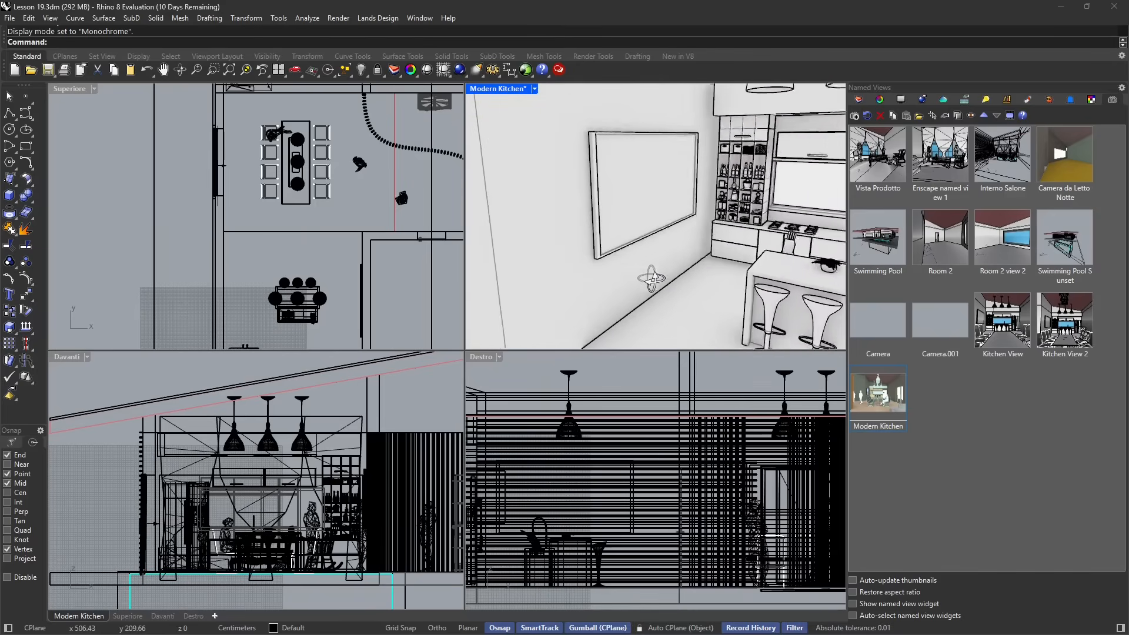
{"action": "scroll", "coordinate": [595, 245], "scroll_direction": "up", "scroll_amount": 6}
{"action": "left_click", "coordinate": [615, 278]}
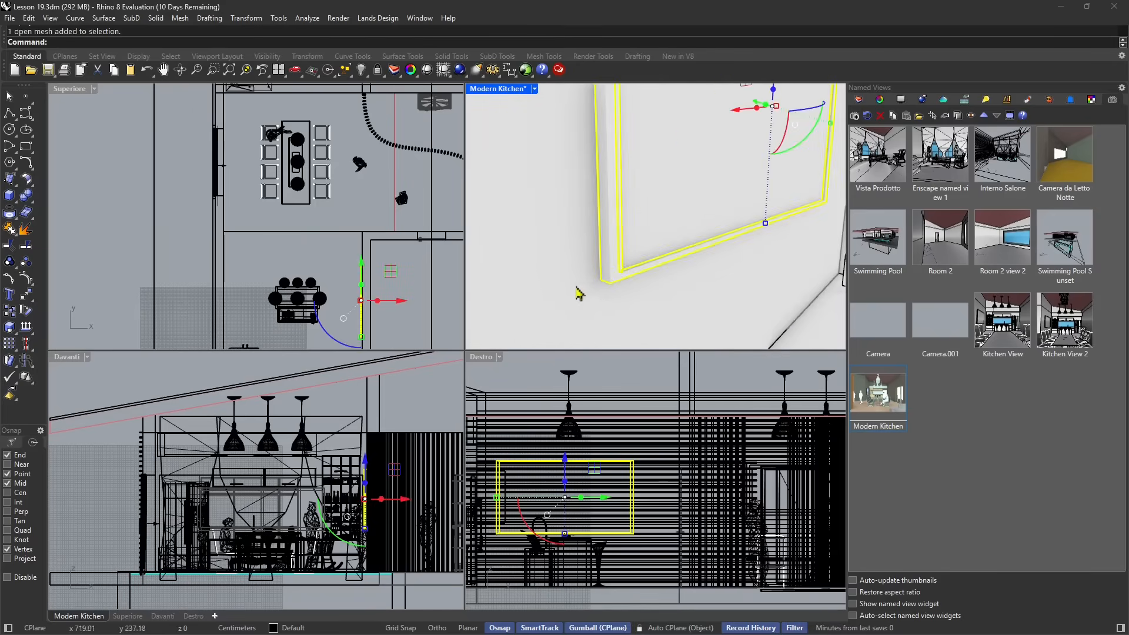
{"action": "scroll", "coordinate": [572, 286], "scroll_direction": "down", "scroll_amount": 6}
{"action": "right_click_drag", "start_coordinate": [605, 181], "coordinate": [712, 219]}
{"action": "scroll", "coordinate": [598, 230], "scroll_direction": "up", "scroll_amount": 2}
{"action": "scroll", "coordinate": [570, 152], "scroll_direction": "up", "scroll_amount": 2}
{"action": "scroll", "coordinate": [600, 212], "scroll_direction": "down", "scroll_amount": 5}
{"action": "left_click", "coordinate": [606, 252]}
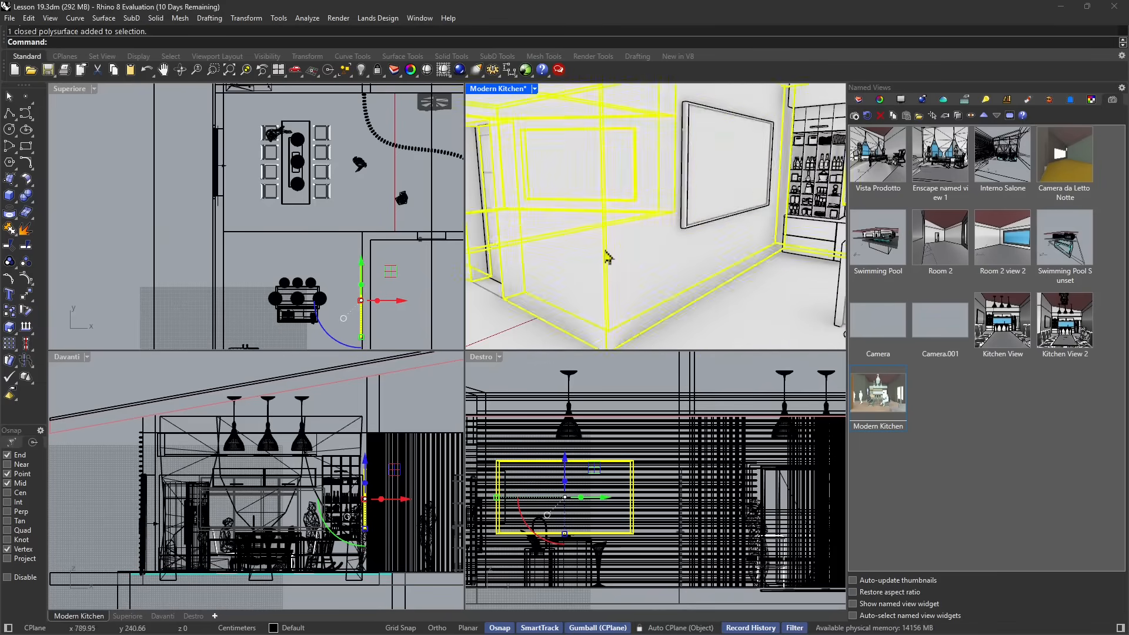
{"action": "scroll", "coordinate": [575, 249], "scroll_direction": "down", "scroll_amount": 6}
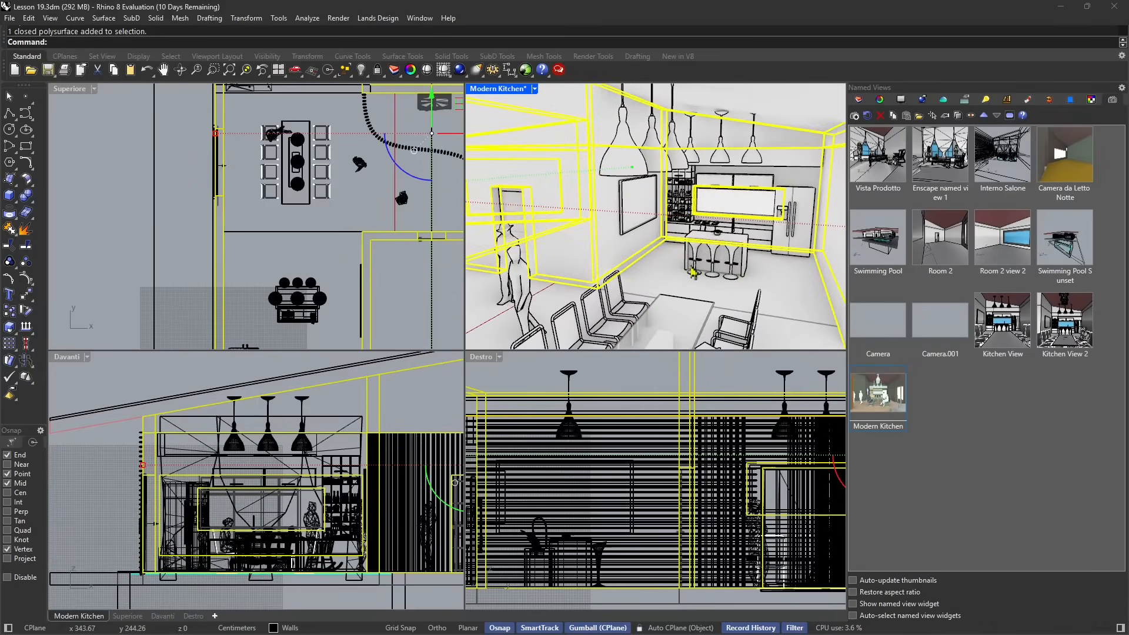
- Select the kitchen island and examine the dining table, chairs and seated figure in front of it
{"action": "left_click", "coordinate": [693, 272]}
{"action": "right_click_drag", "start_coordinate": [693, 272], "coordinate": [642, 280]}
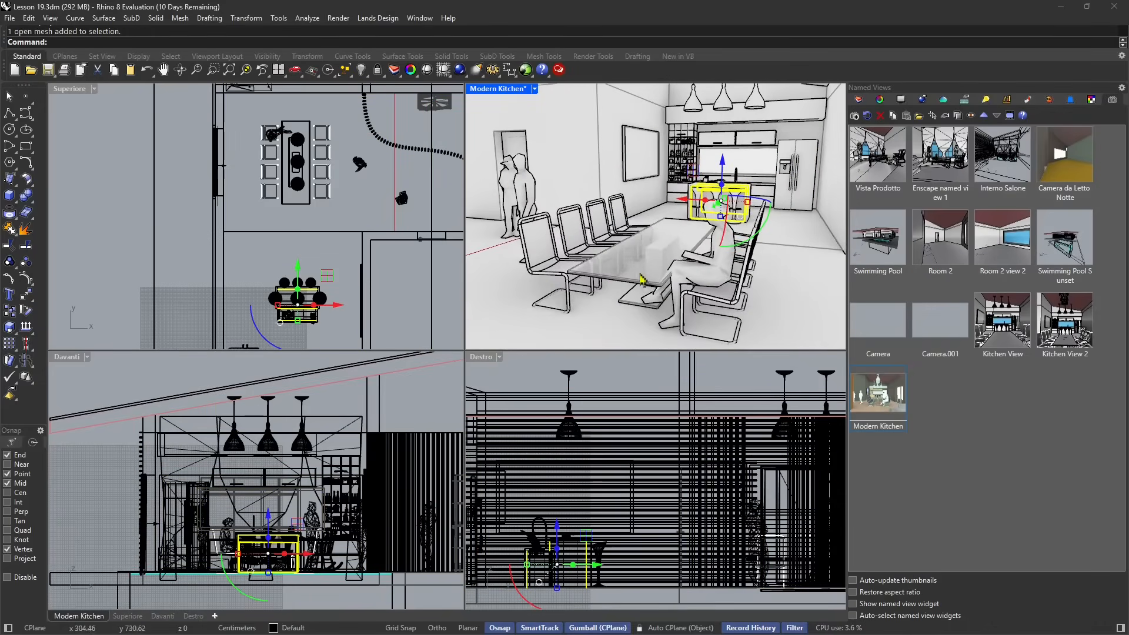
{"action": "scroll", "coordinate": [699, 294], "scroll_direction": "up", "scroll_amount": 4}
{"action": "scroll", "coordinate": [749, 288], "scroll_direction": "down", "scroll_amount": 5}
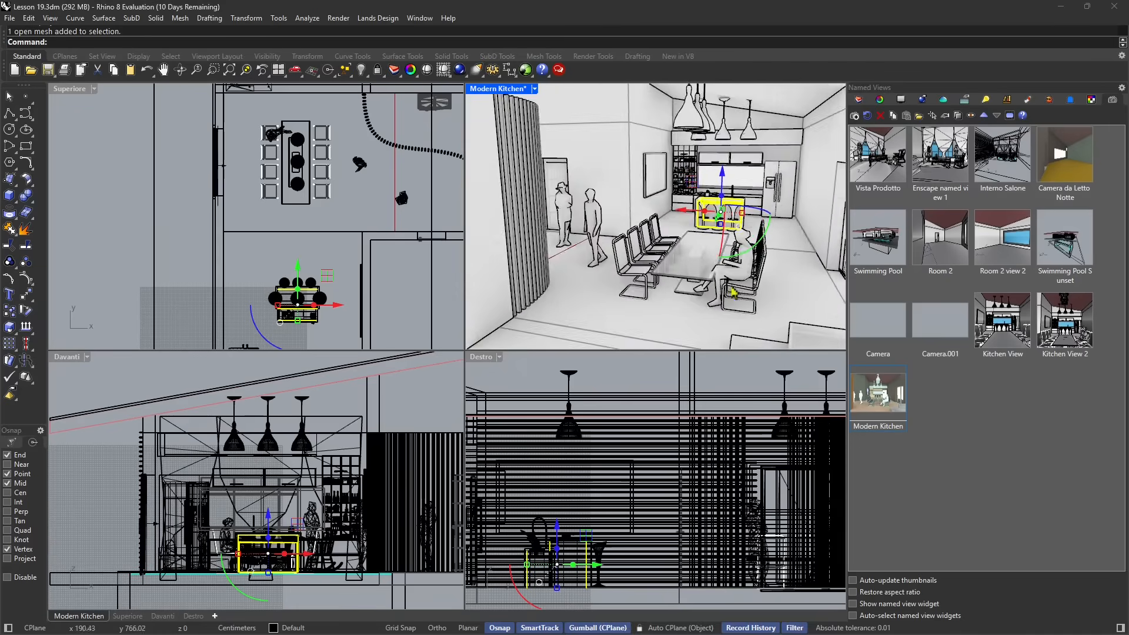
- Select the seated figure, the dining tabletop and the table's base plate in turn and examine each up close
{"action": "left_click", "coordinate": [685, 285]}
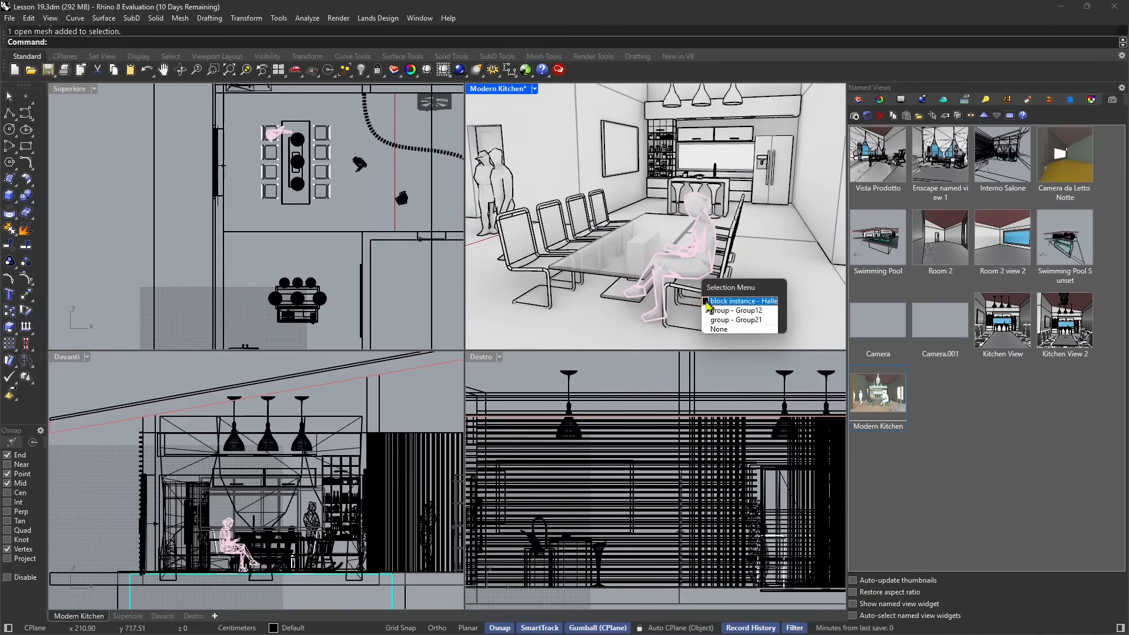
{"action": "left_click", "coordinate": [742, 301]}
{"action": "scroll", "coordinate": [641, 235], "scroll_direction": "up", "scroll_amount": 4}
{"action": "left_click_drag", "start_coordinate": [636, 229], "coordinate": [652, 232]}
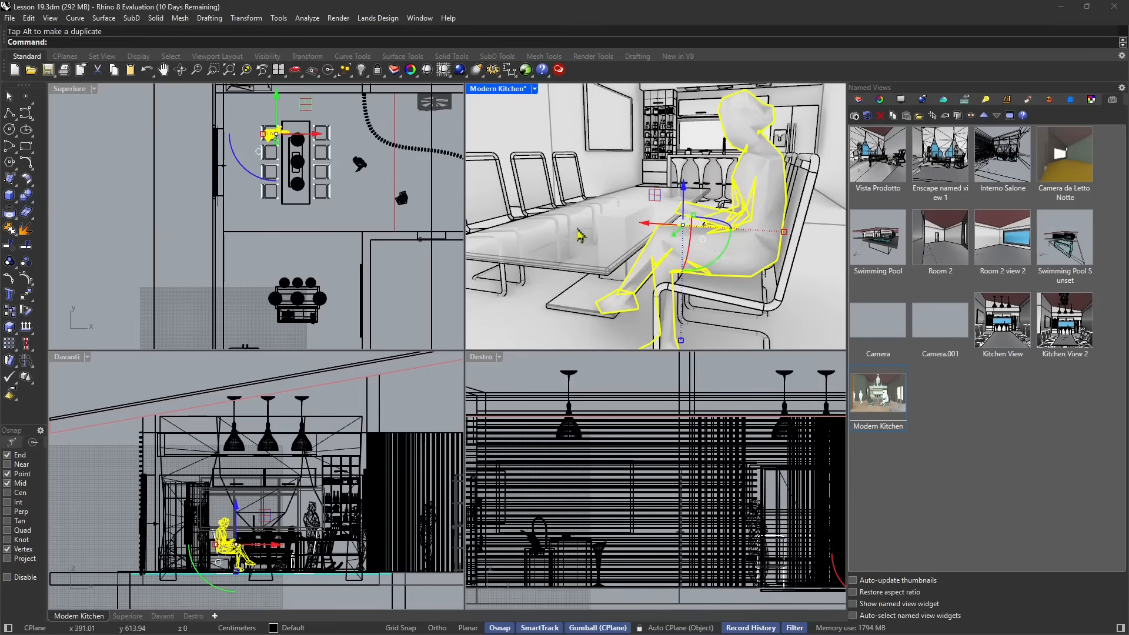
{"action": "right_click_drag", "start_coordinate": [588, 254], "coordinate": [713, 268]}
{"action": "left_click", "coordinate": [689, 276]}
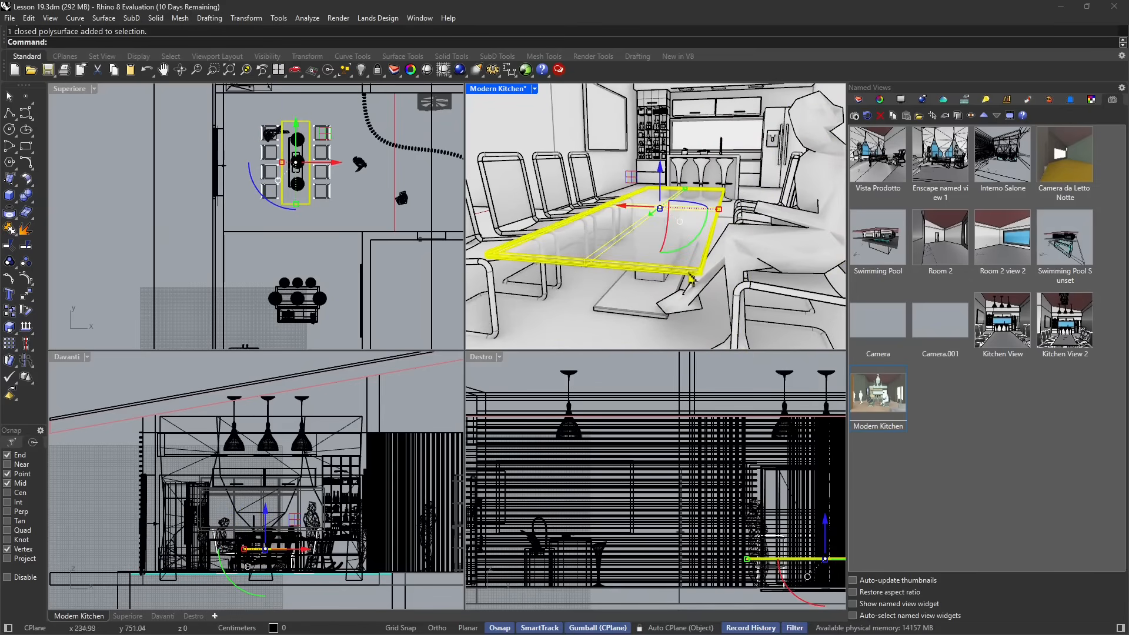
{"action": "left_click", "coordinate": [646, 317]}
{"action": "scroll", "coordinate": [642, 322], "scroll_direction": "up", "scroll_amount": 5}
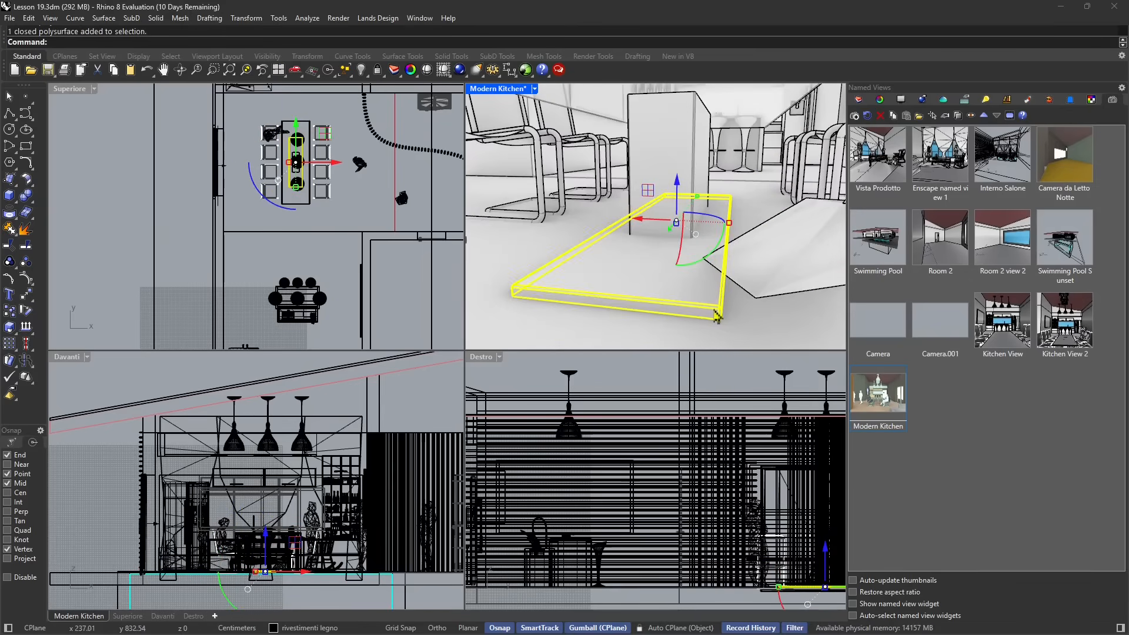
{"action": "scroll", "coordinate": [718, 317], "scroll_direction": "down", "scroll_amount": 5}
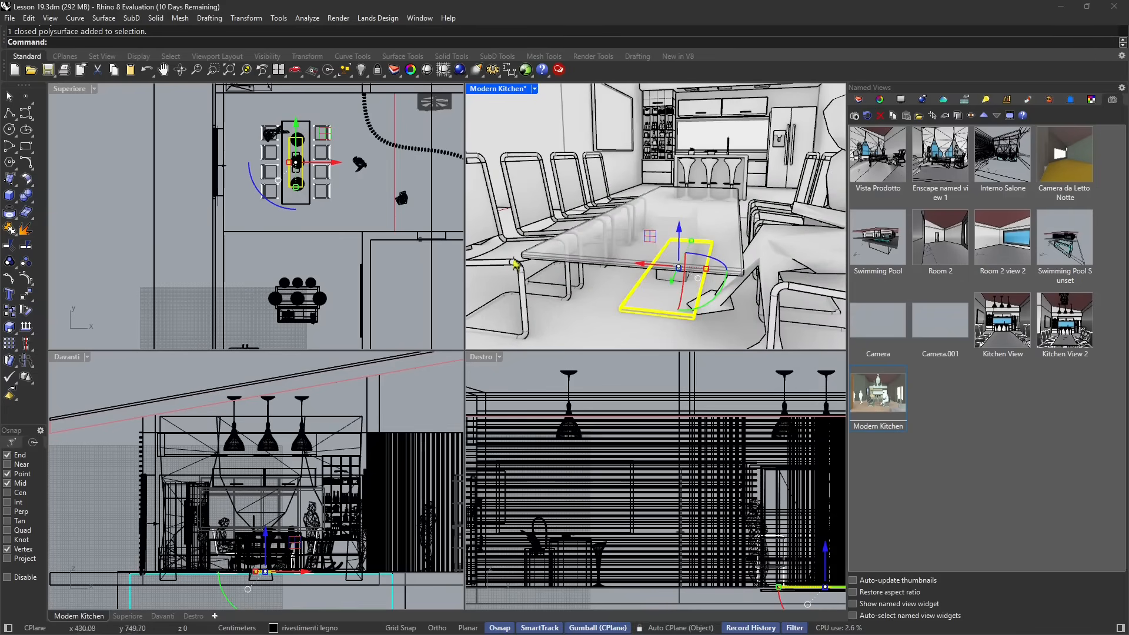
- Clear the selection and examine the kitchen island, its stools and the framed panel on the side wall
{"action": "scroll", "coordinate": [716, 259], "scroll_direction": "up", "scroll_amount": 10}
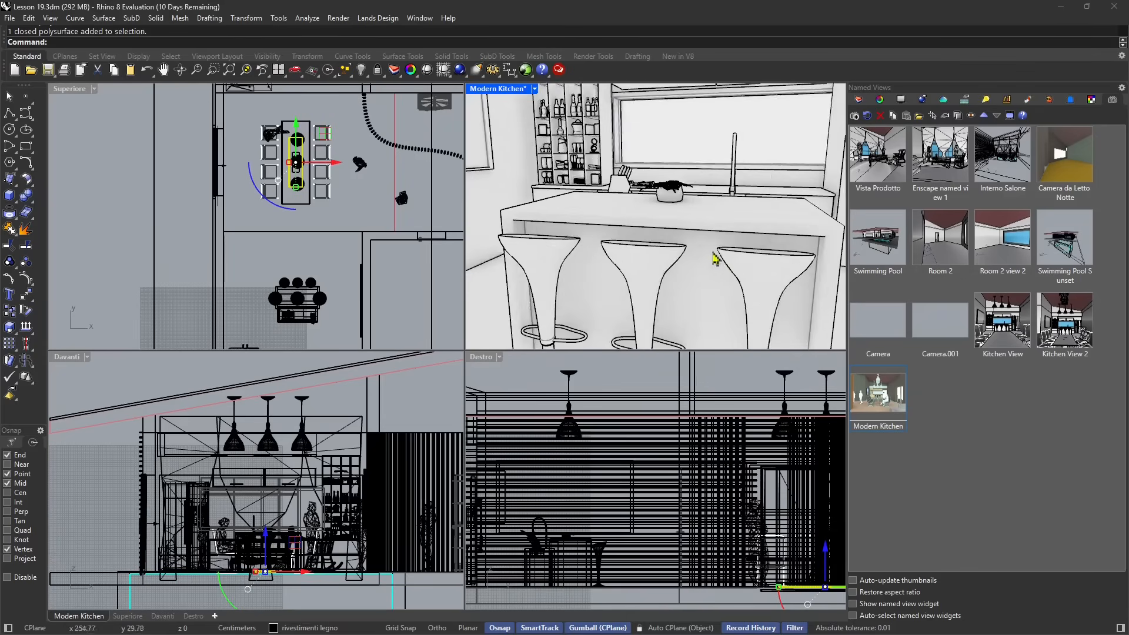
{"action": "right_click_drag", "start_coordinate": [715, 259], "coordinate": [637, 263]}
{"action": "key", "text": "Escape"}
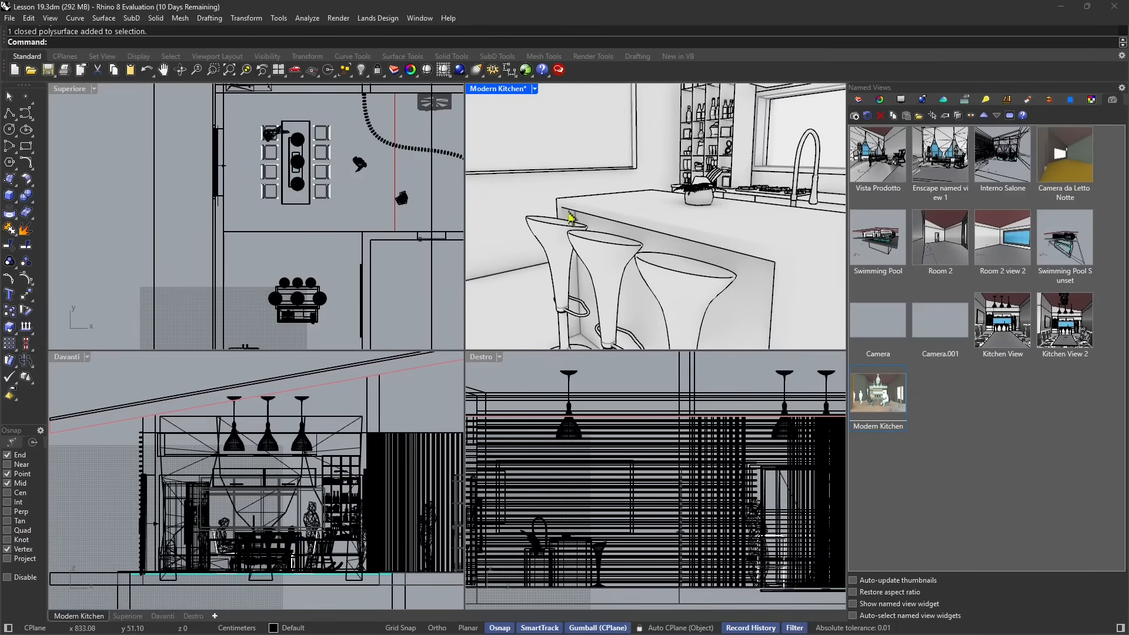
{"action": "scroll", "coordinate": [573, 220], "scroll_direction": "down", "scroll_amount": 4}
{"action": "scroll", "coordinate": [702, 262], "scroll_direction": "up", "scroll_amount": 5}
{"action": "scroll", "coordinate": [640, 232], "scroll_direction": "down", "scroll_amount": 5}
{"action": "mouse_move", "coordinate": [703, 256]}
{"action": "right_mouse_down", "text": "shift"}
{"action": "mouse_move", "coordinate": [658, 256]}
{"action": "mouse_move", "coordinate": [743, 282]}
{"action": "right_mouse_up", "text": "shift"}
{"action": "right_click_drag", "start_coordinate": [626, 252], "coordinate": [731, 277], "text": "shift"}
{"action": "right_click_drag", "start_coordinate": [576, 235], "coordinate": [673, 259], "text": "shift"}
{"action": "scroll", "coordinate": [606, 249], "scroll_direction": "up", "scroll_amount": 3}
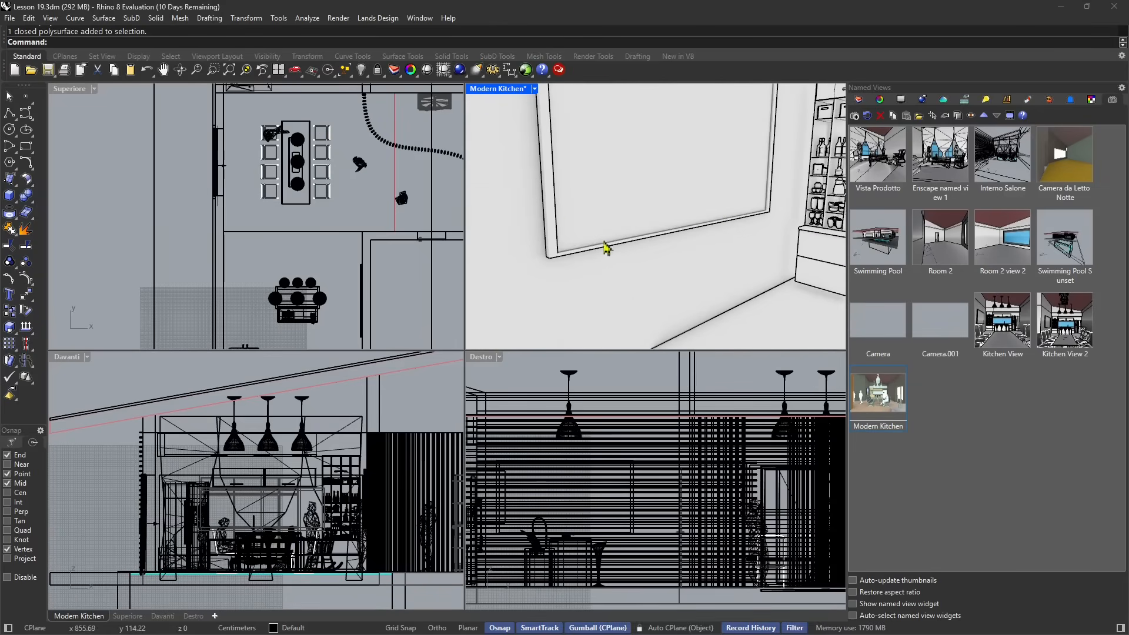
- Select the framed wall panel and examine the edges of its lower corner up close
{"action": "left_click", "coordinate": [558, 216]}
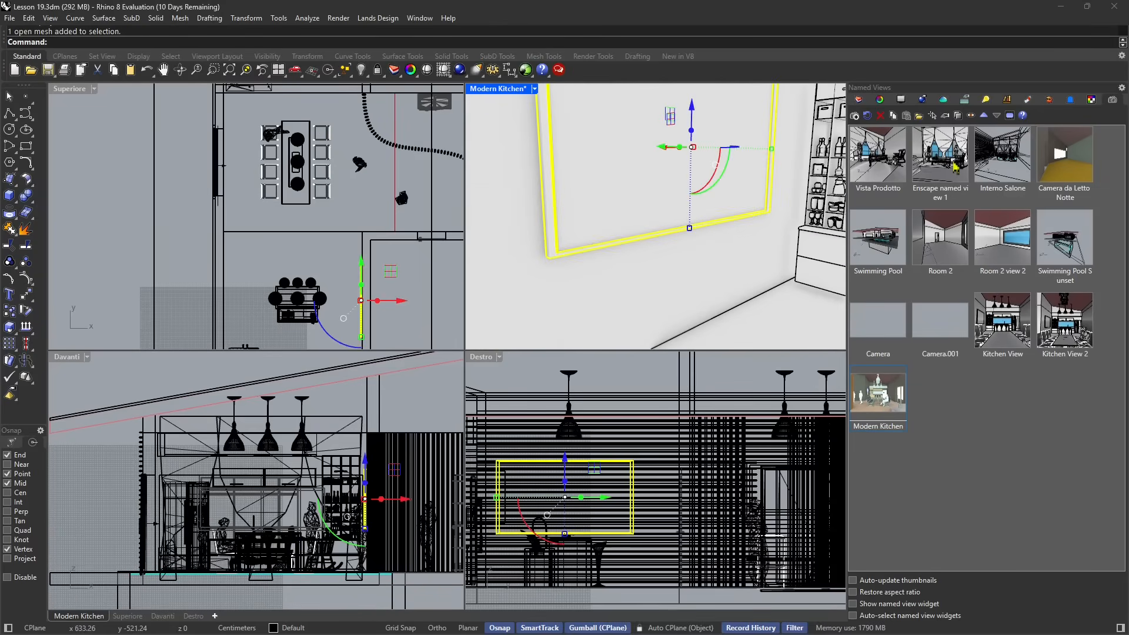
{"action": "scroll", "coordinate": [551, 253], "scroll_direction": "up", "scroll_amount": 1}
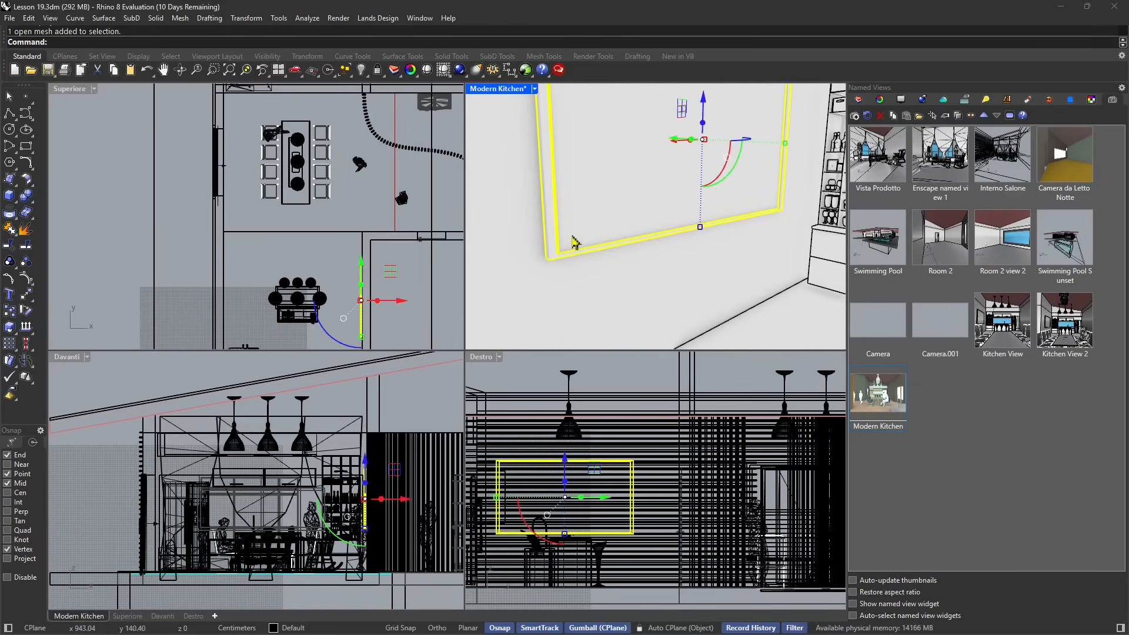
{"action": "right_click_drag", "start_coordinate": [574, 245], "coordinate": [601, 252], "text": "shift"}
{"action": "scroll", "coordinate": [643, 295], "scroll_direction": "up", "scroll_amount": 1}
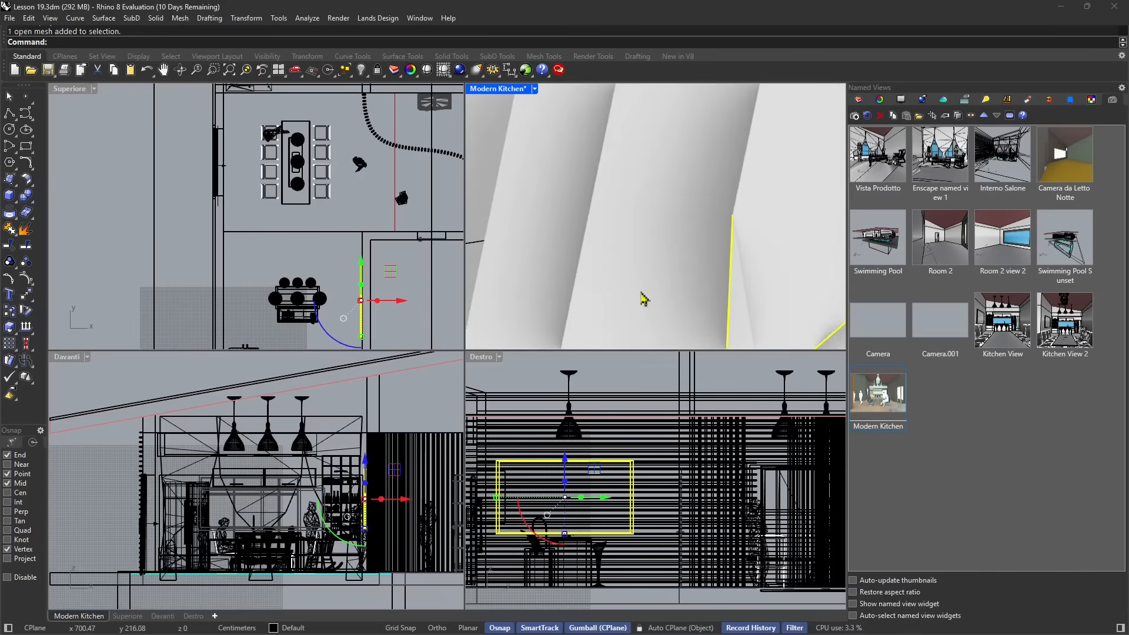
{"action": "scroll", "coordinate": [643, 295], "scroll_direction": "down", "scroll_amount": 1}
{"action": "right_click_drag", "start_coordinate": [641, 295], "coordinate": [639, 285]}
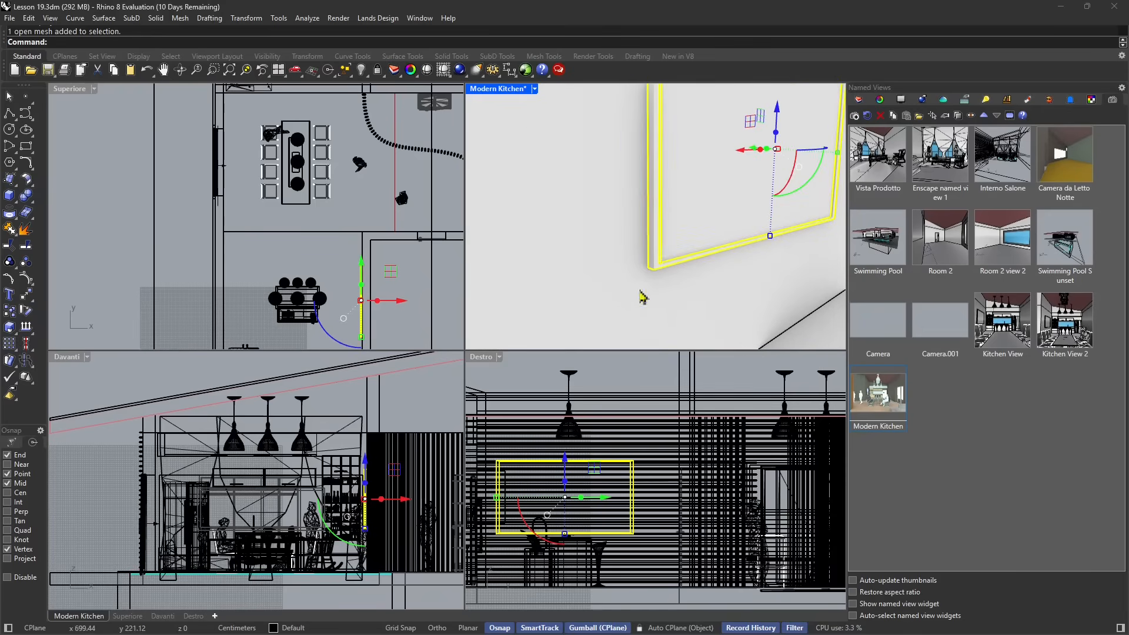
{"action": "left_click", "coordinate": [197, 69]}
{"action": "left_click_drag", "start_coordinate": [654, 226], "coordinate": [659, 218]}
{"action": "right_click_drag", "start_coordinate": [667, 249], "coordinate": [638, 266], "text": "shift"}
{"action": "left_click", "coordinate": [634, 264]}
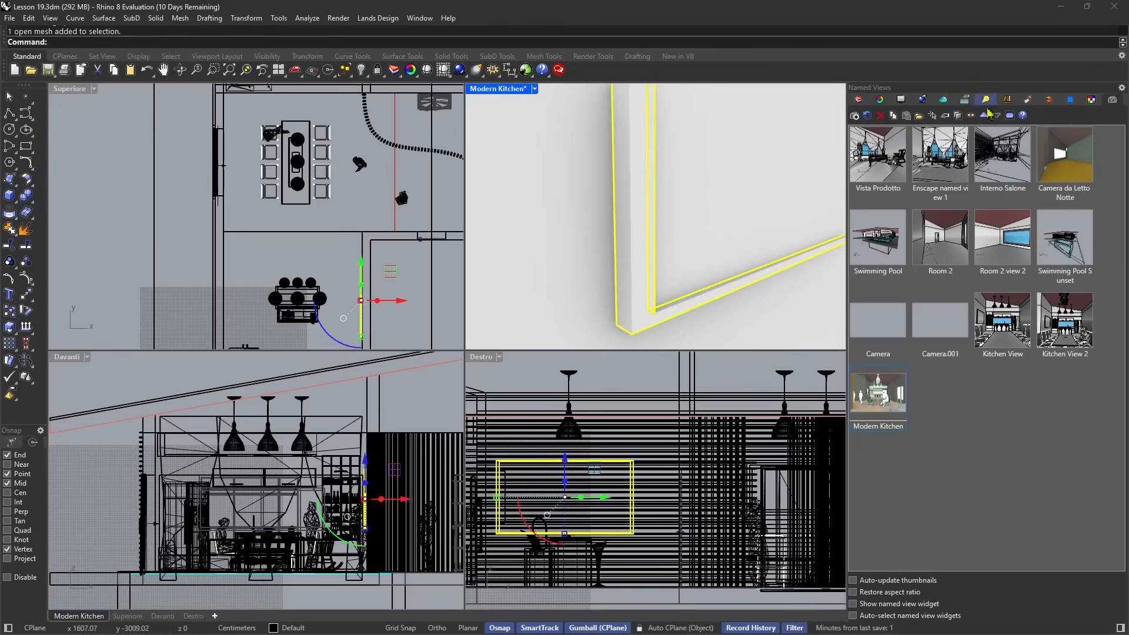
- Examine the wall panel's material settings and the material types available for it
{"action": "left_click", "coordinate": [880, 99]}
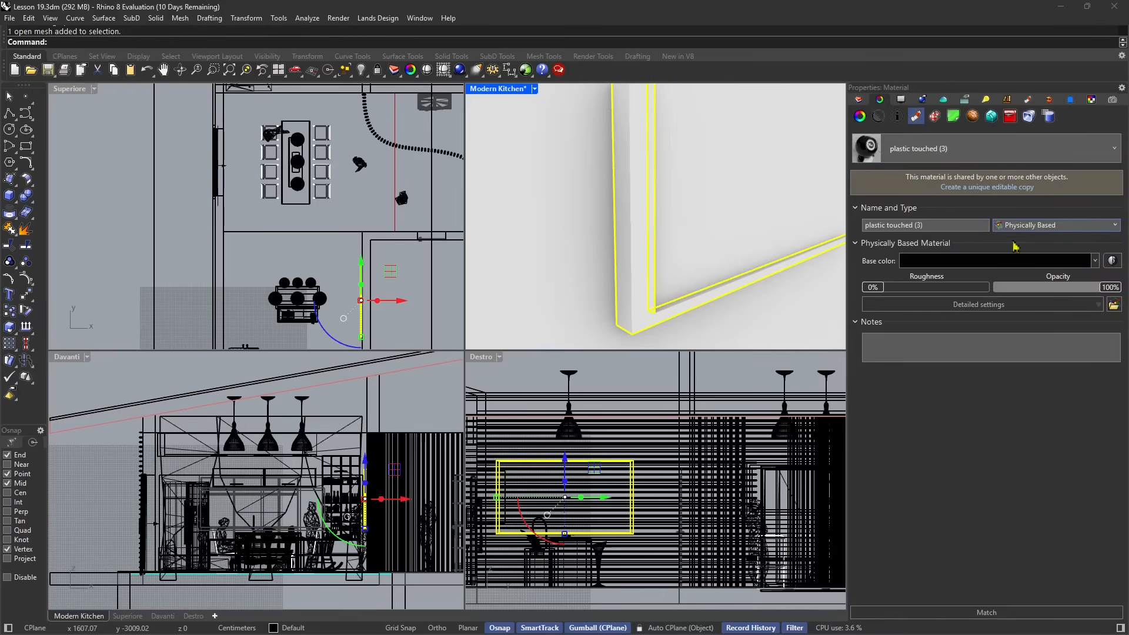
{"action": "left_click", "coordinate": [1031, 229]}
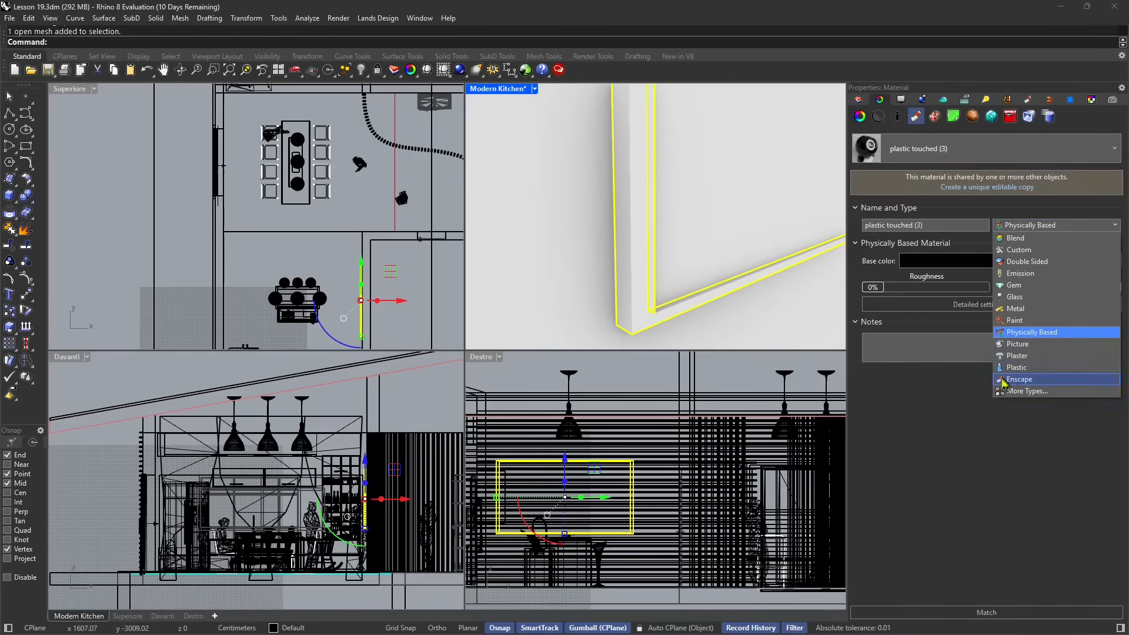
{"action": "left_click", "coordinate": [957, 416]}
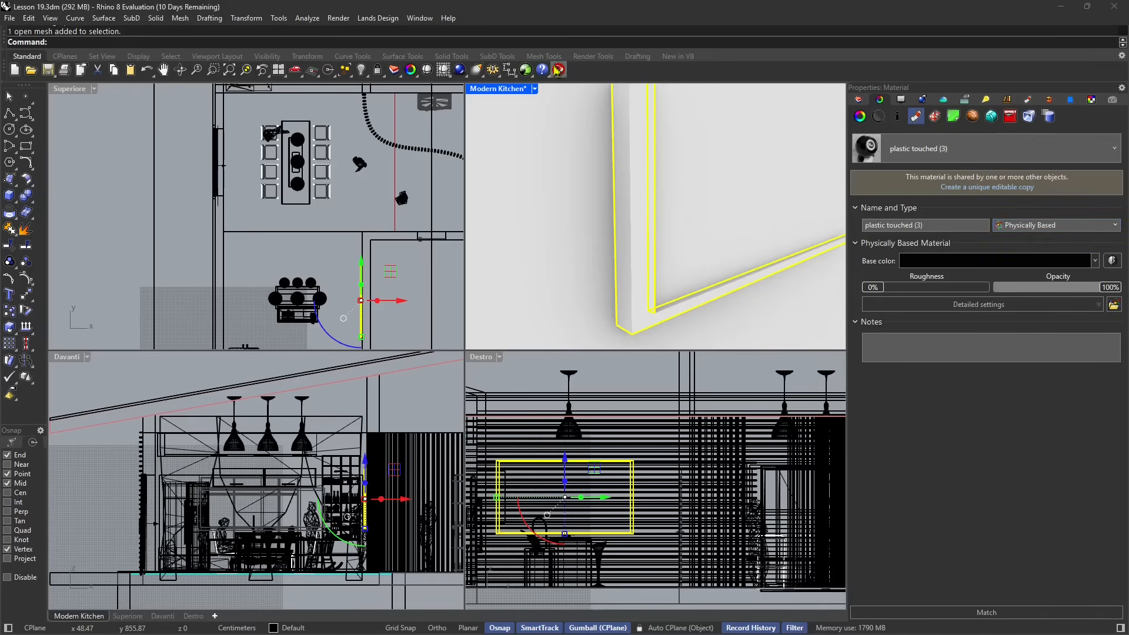
- Turn on edge softening for the framed wall panel with a softening value of 1
{"action": "left_click", "coordinate": [590, 57]}
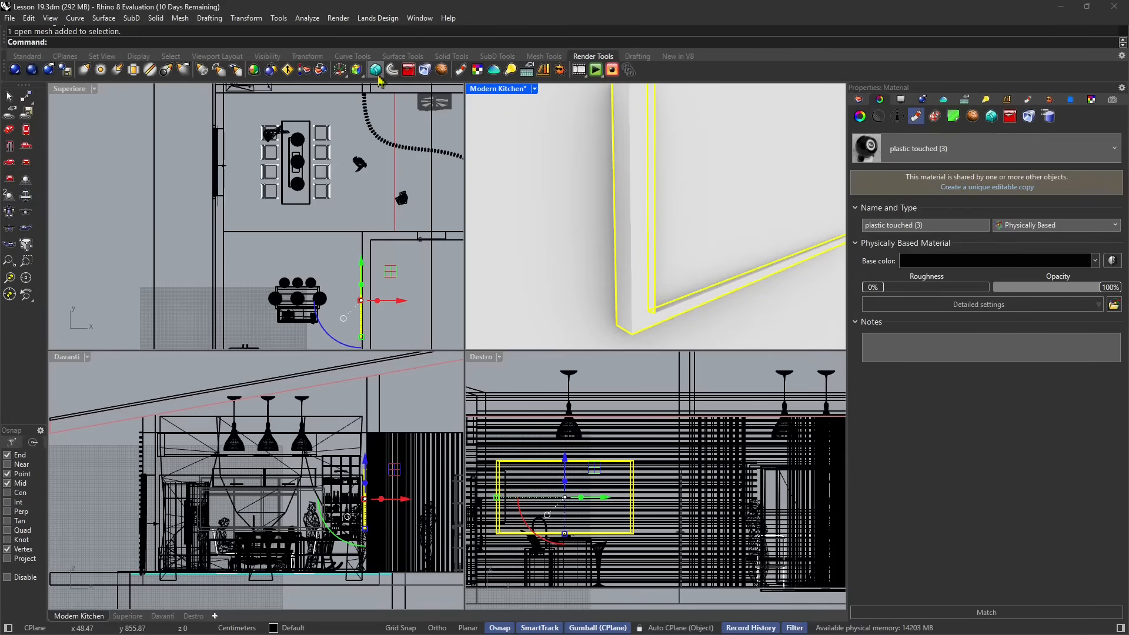
{"action": "left_click", "coordinate": [375, 70]}
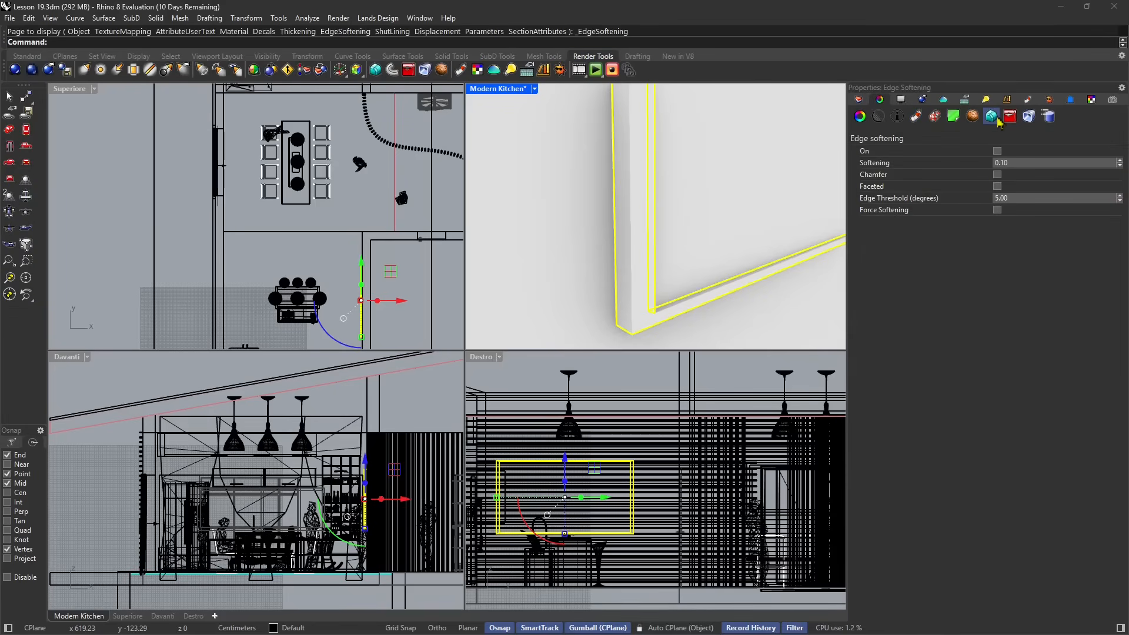
{"action": "left_click", "coordinate": [998, 154]}
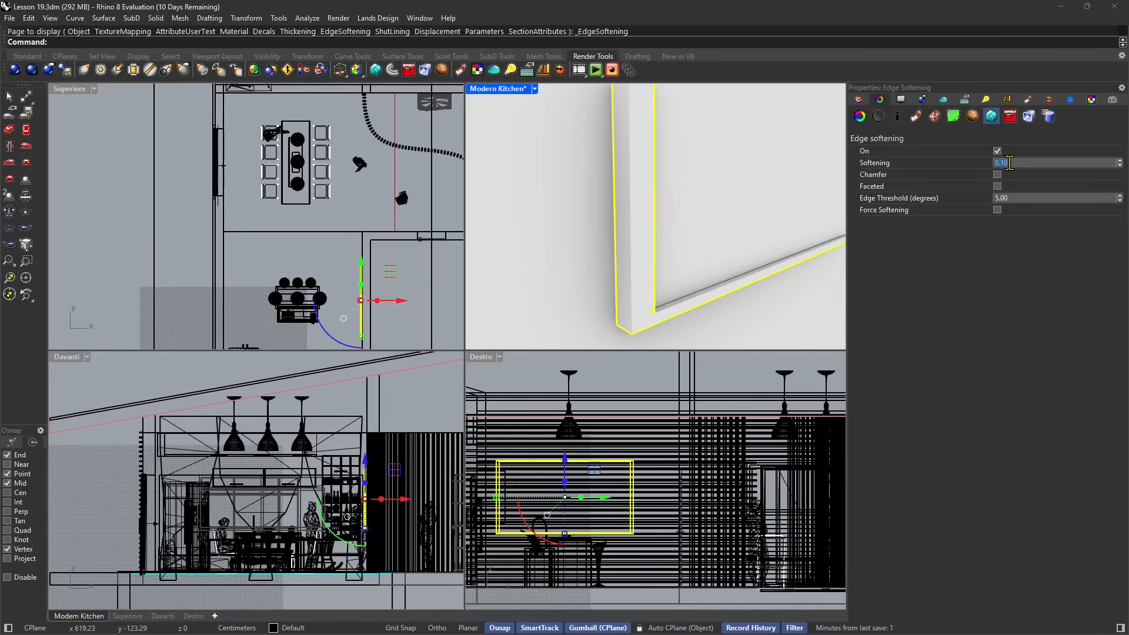
{"action": "type", "text": "1"}
{"action": "key", "text": "Return"}
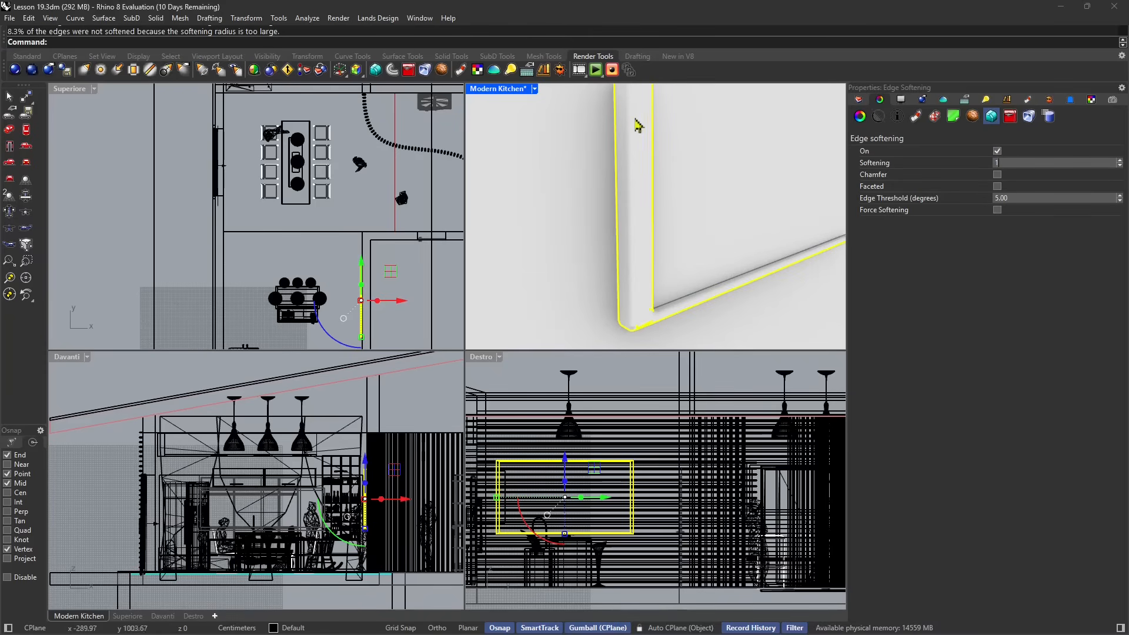
- Switch the wall panel's edge softening to Chamfer and Faceted, and reduce the softening value to 0.20
{"action": "left_click", "coordinate": [998, 175]}
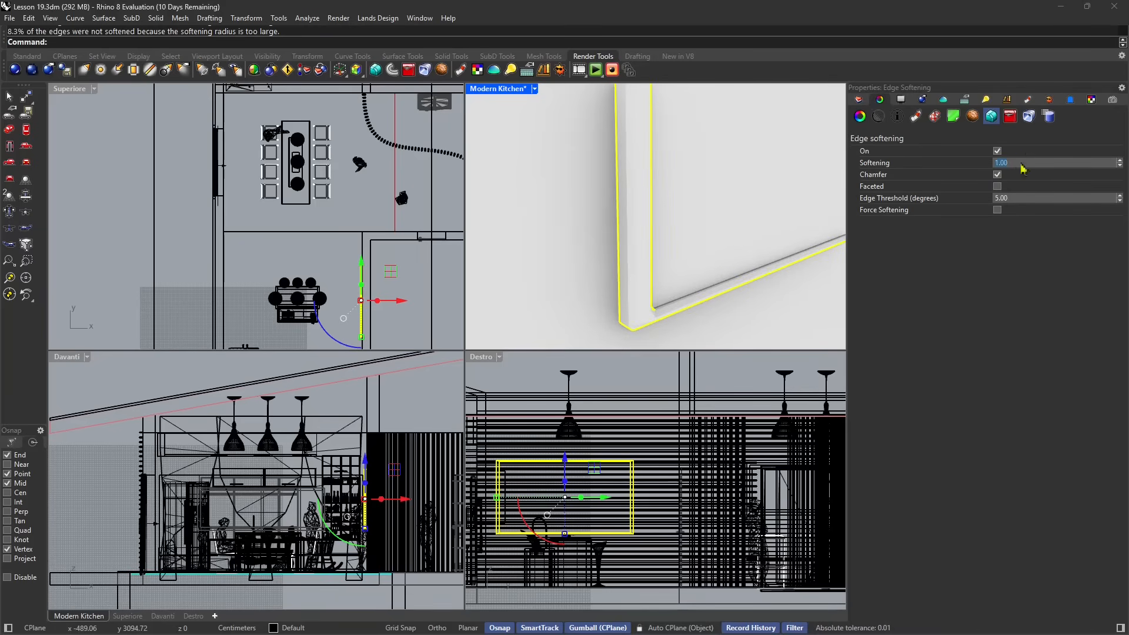
{"action": "type", "text": "0.1"}
{"action": "key", "text": "Return"}
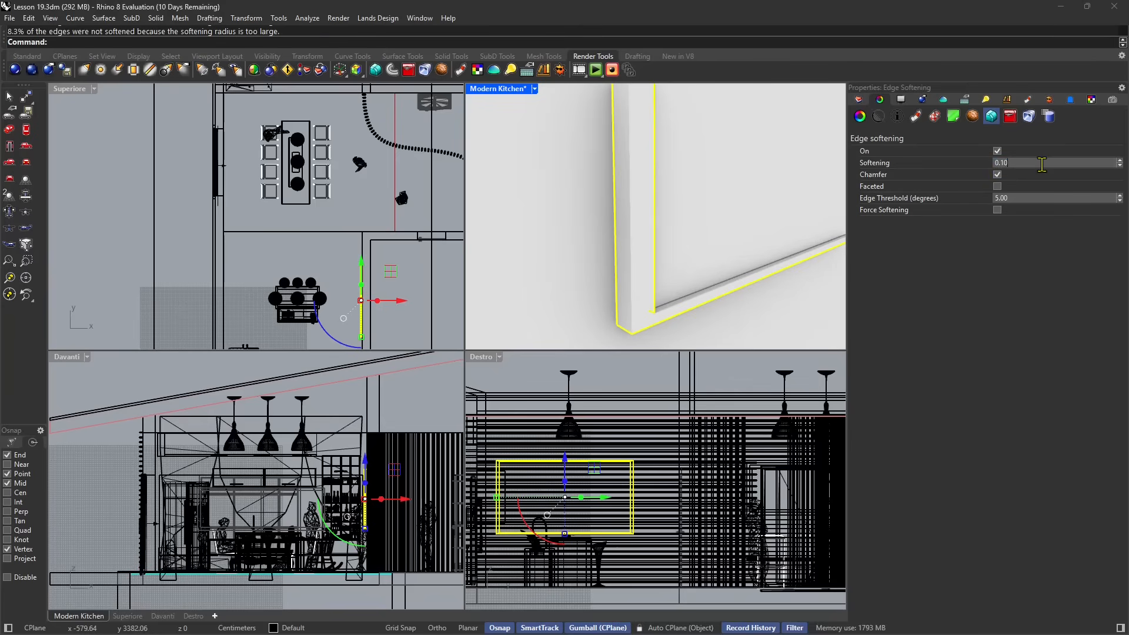
{"action": "scroll", "coordinate": [1042, 164], "scroll_direction": "up", "scroll_amount": 1}
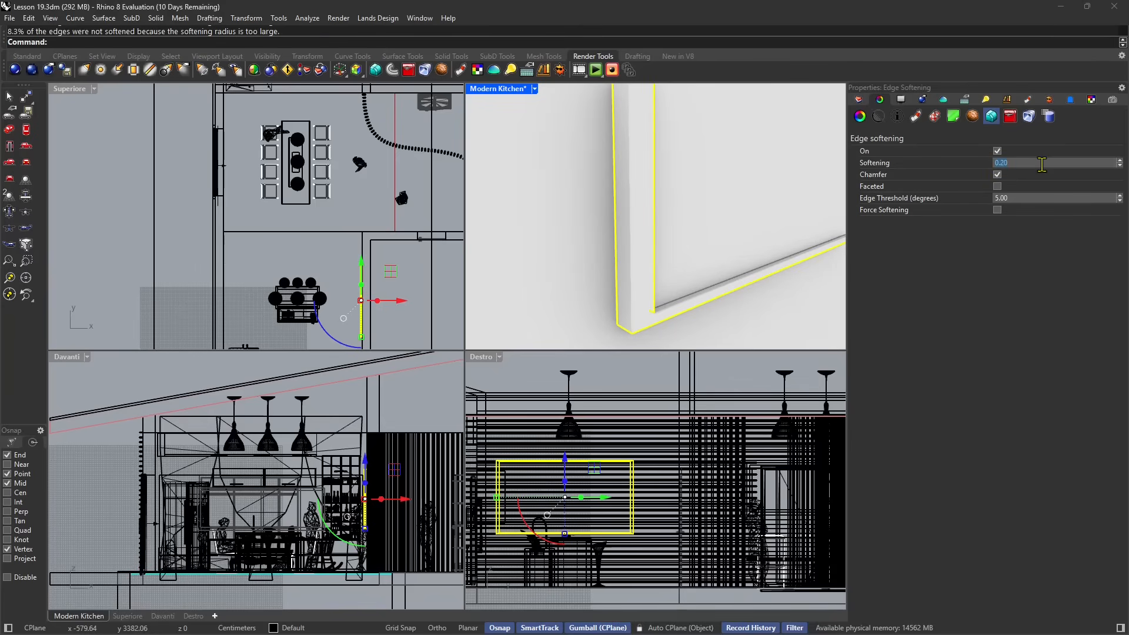
{"action": "left_click", "coordinate": [998, 187]}
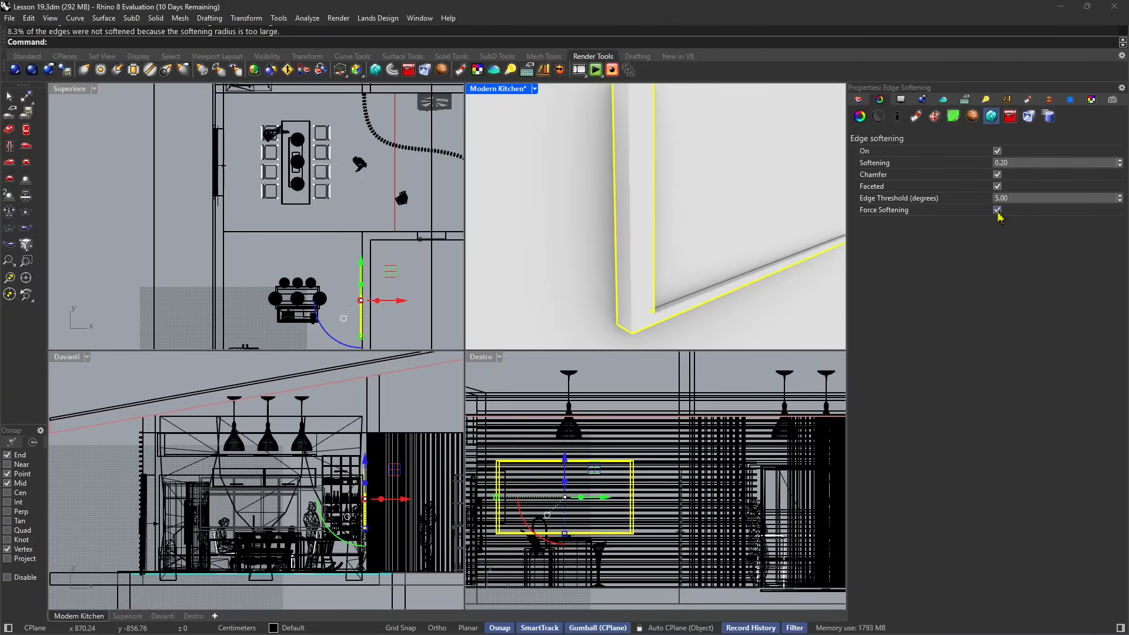
- Select the kitchen island's outer countertop shell and apply edge softening of 0.20 with Chamfer on, checking its edges
{"action": "scroll", "coordinate": [615, 232], "scroll_direction": "down", "scroll_amount": 5}
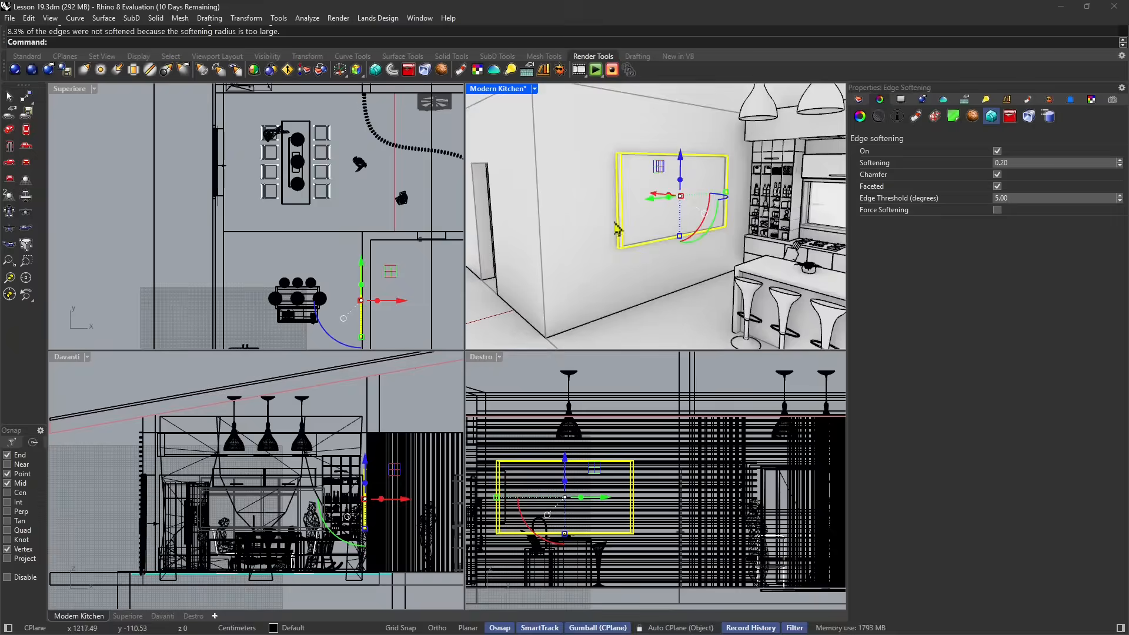
{"action": "scroll", "coordinate": [666, 247], "scroll_direction": "up", "scroll_amount": 5}
{"action": "left_click", "coordinate": [777, 249]}
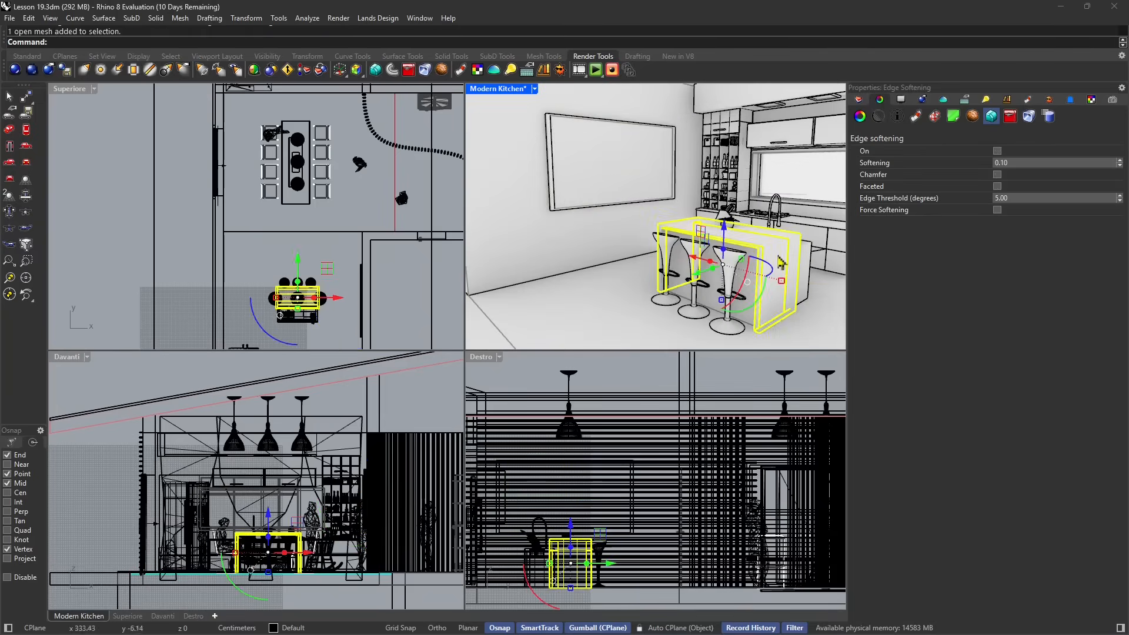
{"action": "scroll", "coordinate": [780, 257], "scroll_direction": "up", "scroll_amount": 5}
{"action": "scroll", "coordinate": [798, 264], "scroll_direction": "down", "scroll_amount": 5}
{"action": "left_click", "coordinate": [998, 150]}
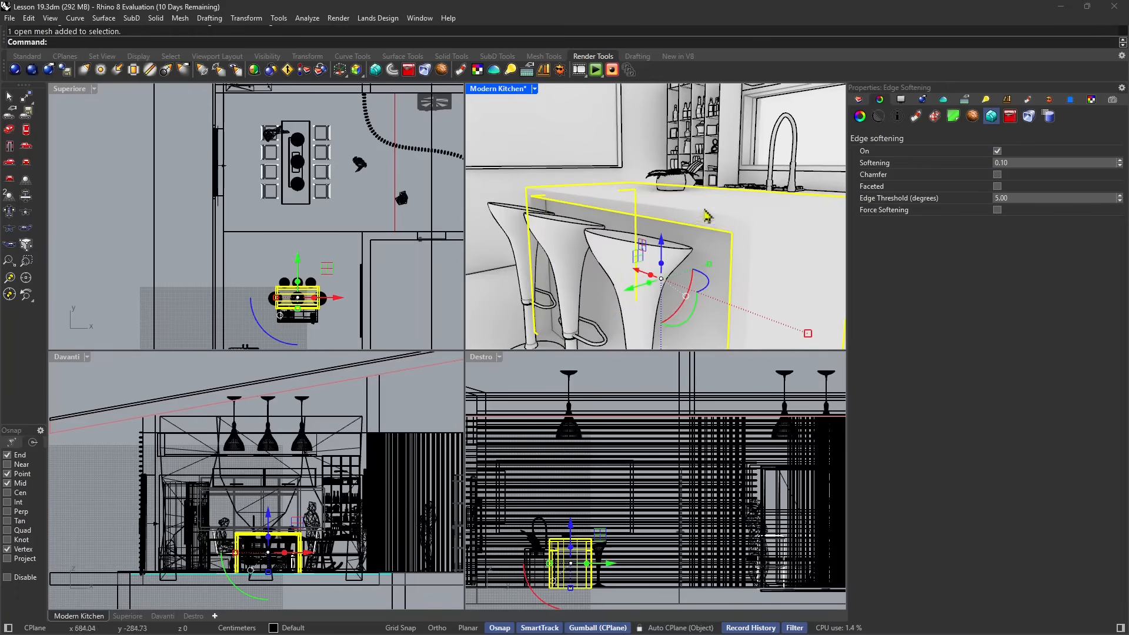
{"action": "right_click_drag", "start_coordinate": [713, 227], "coordinate": [832, 215]}
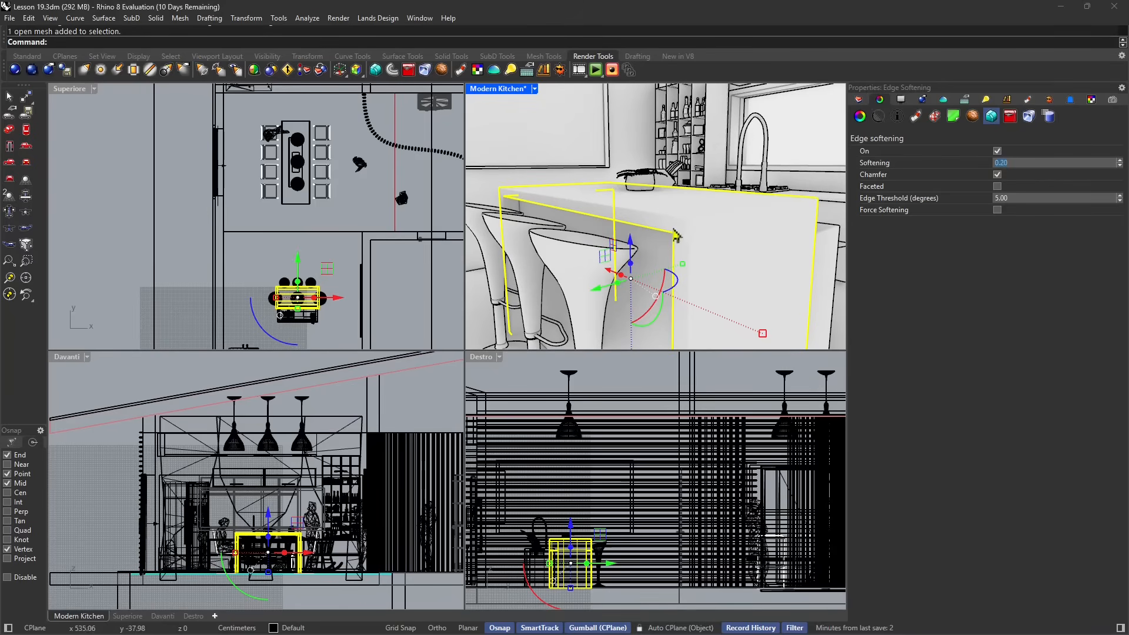
{"action": "right_click_drag", "start_coordinate": [676, 236], "coordinate": [614, 215]}
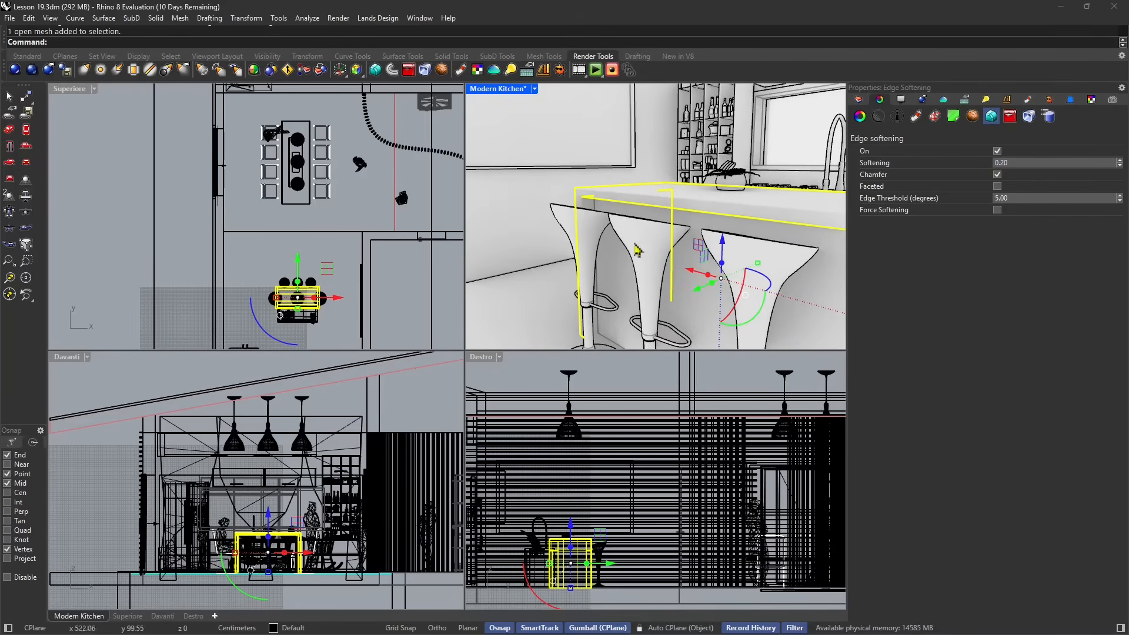
{"action": "scroll", "coordinate": [647, 241], "scroll_direction": "down", "scroll_amount": 5}
{"action": "scroll", "coordinate": [640, 250], "scroll_direction": "up", "scroll_amount": 8}
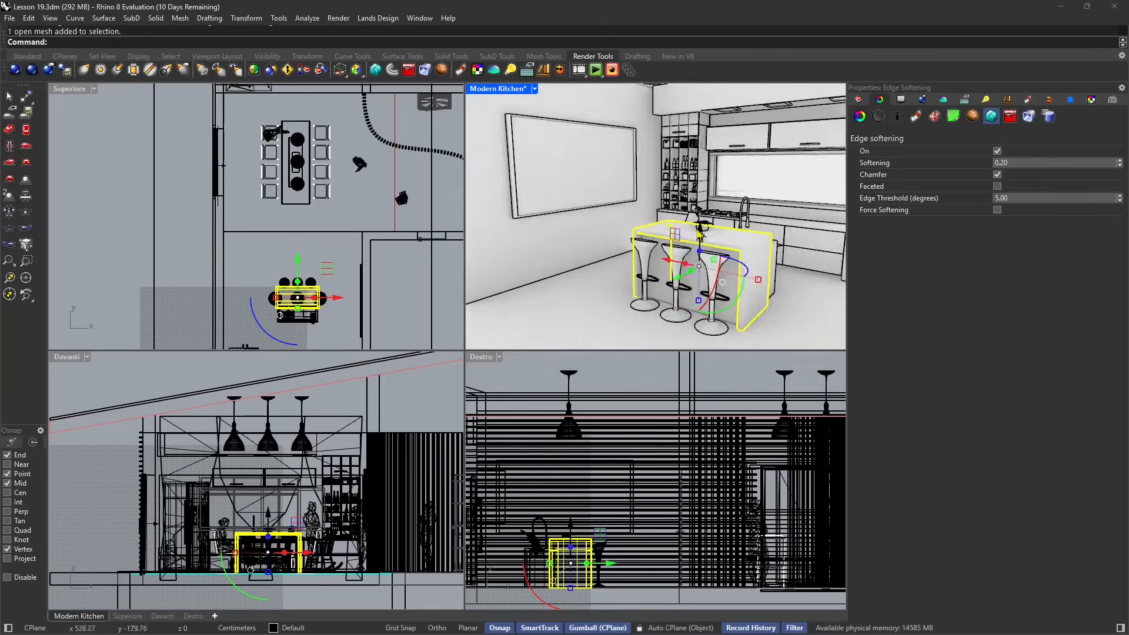
- Select the base cabinets along the kitchen's back wall and bring back the standard modeling tools
{"action": "right_click_drag", "start_coordinate": [716, 256], "coordinate": [645, 268], "text": "shift"}
{"action": "left_click", "coordinate": [695, 257]}
{"action": "scroll", "coordinate": [696, 273], "scroll_direction": "up", "scroll_amount": 4}
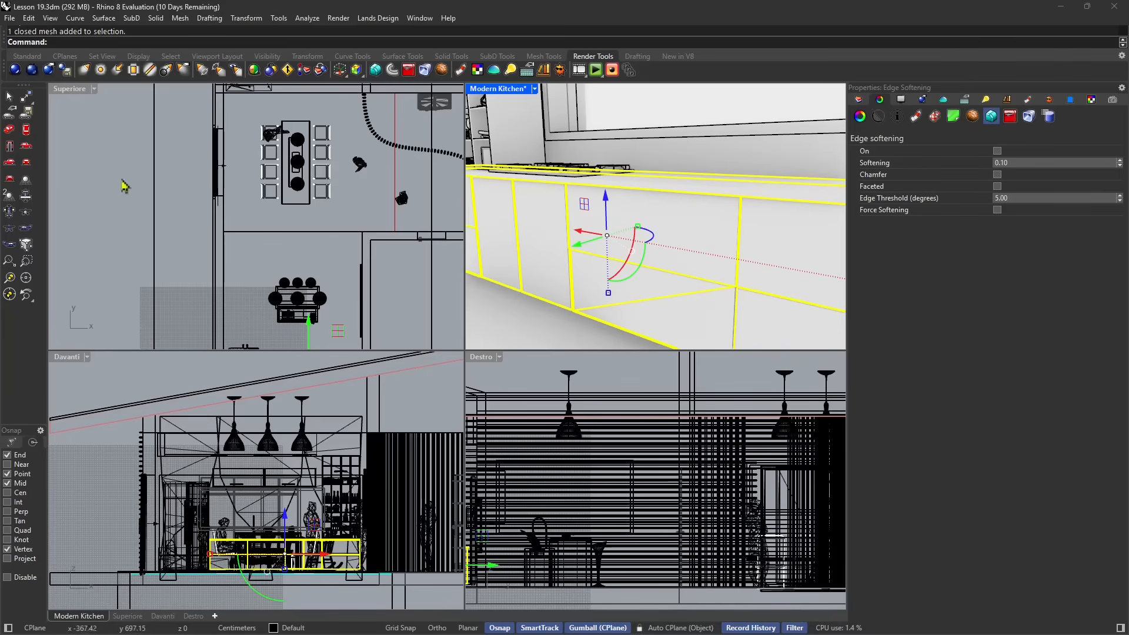
{"action": "left_click", "coordinate": [26, 56]}
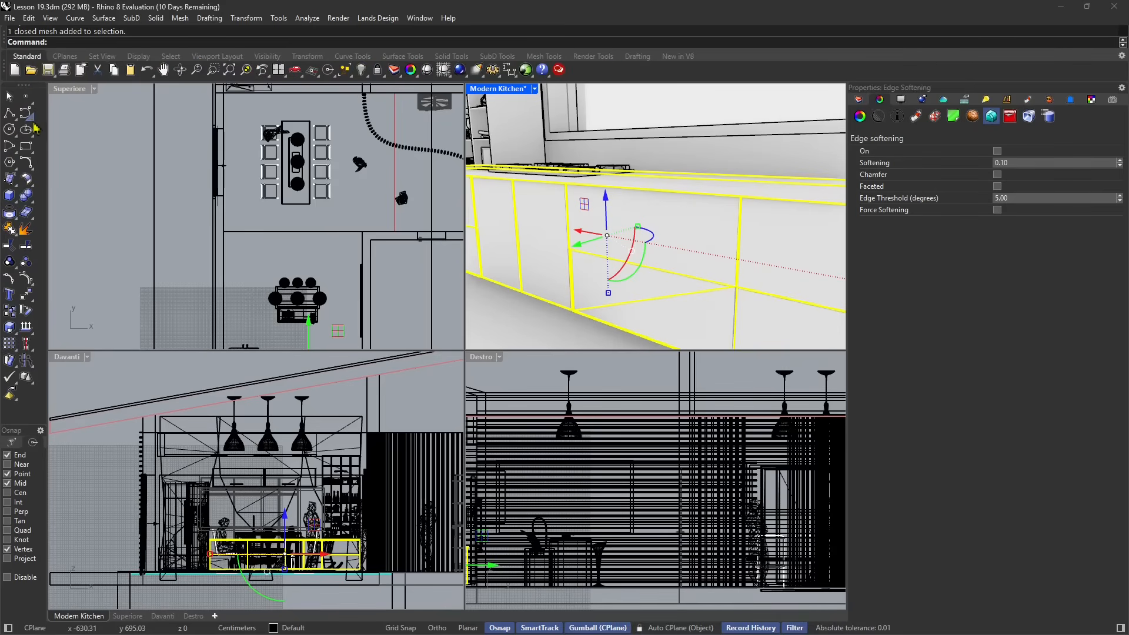
{"action": "left_click", "coordinate": [319, 77]}
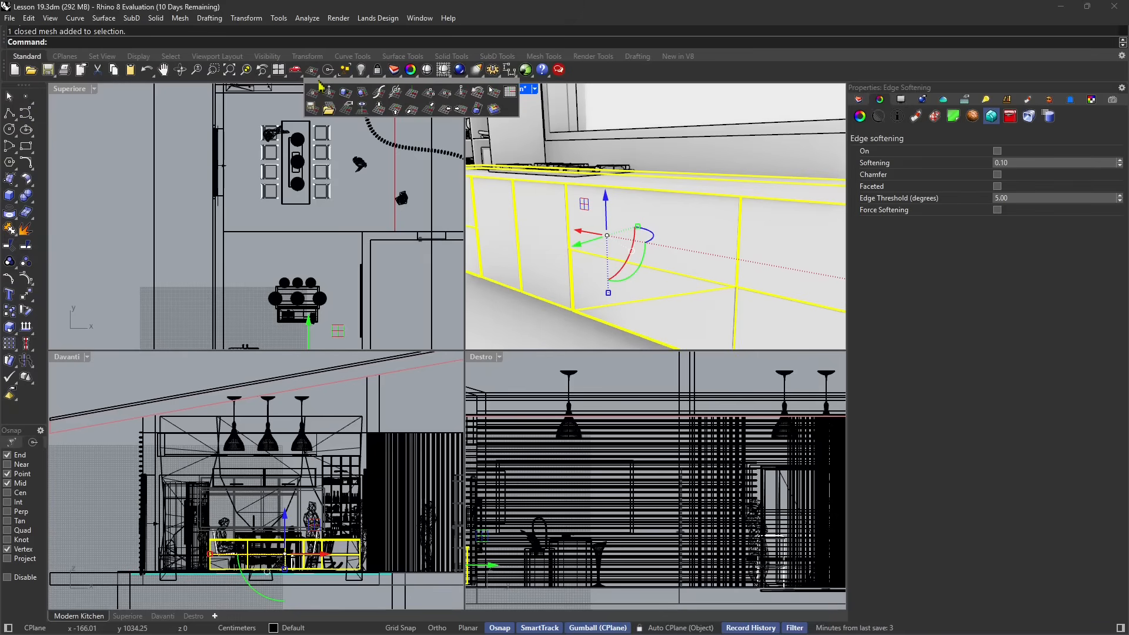
- Try to orient the construction plane to the kitchen base cabinet's drawer front, and check the cabinet's object properties
{"action": "left_click", "coordinate": [362, 97]}
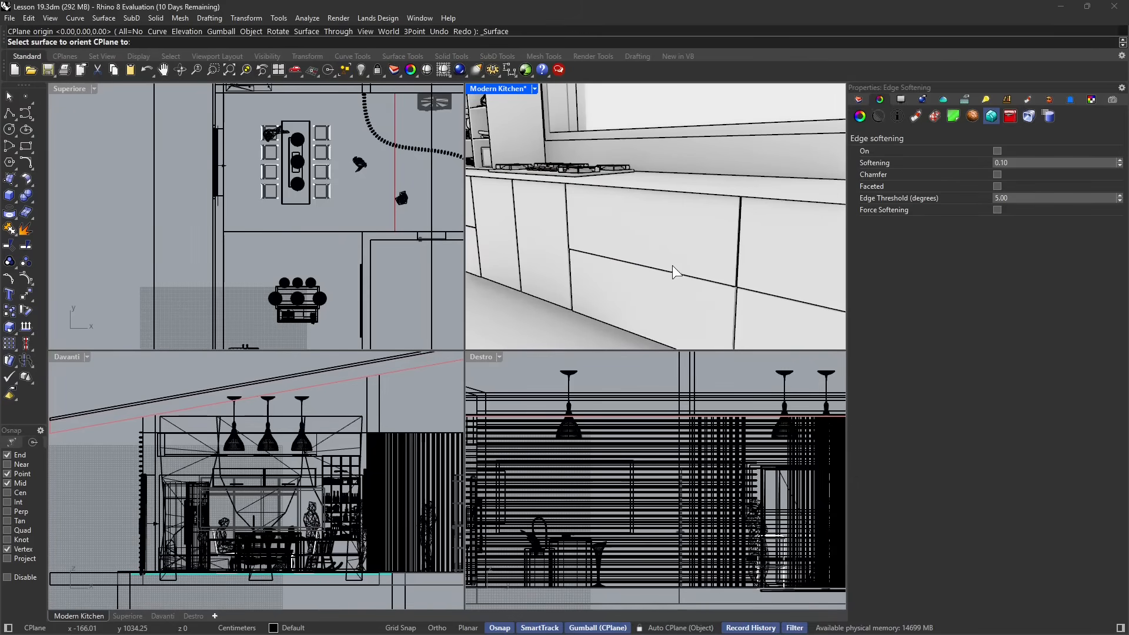
{"action": "left_click", "coordinate": [660, 234]}
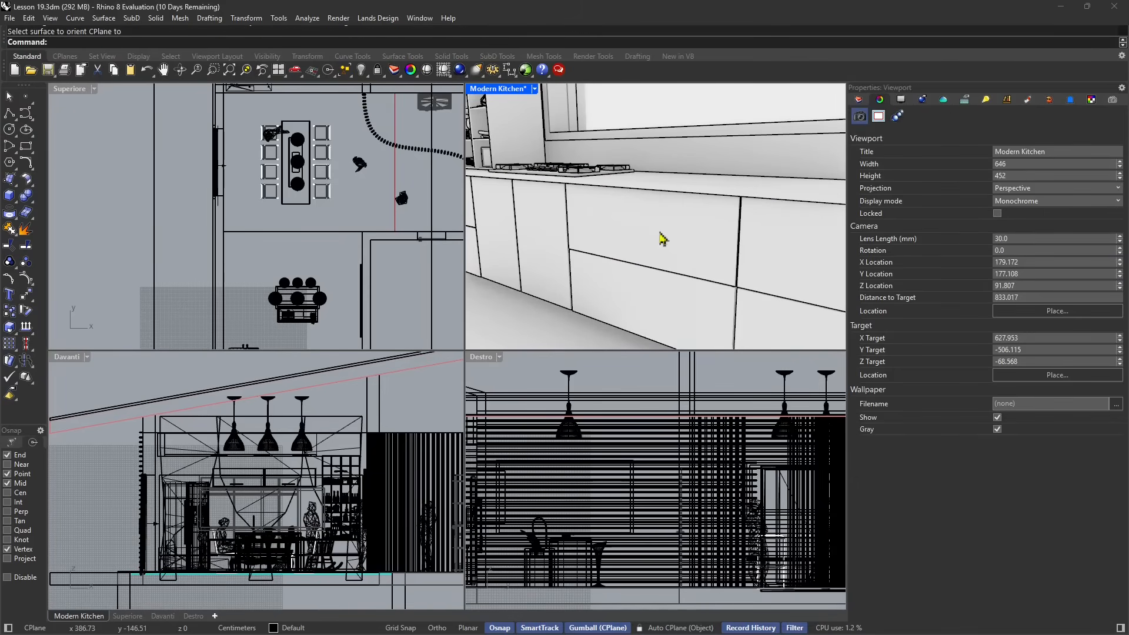
{"action": "left_click", "coordinate": [627, 227]}
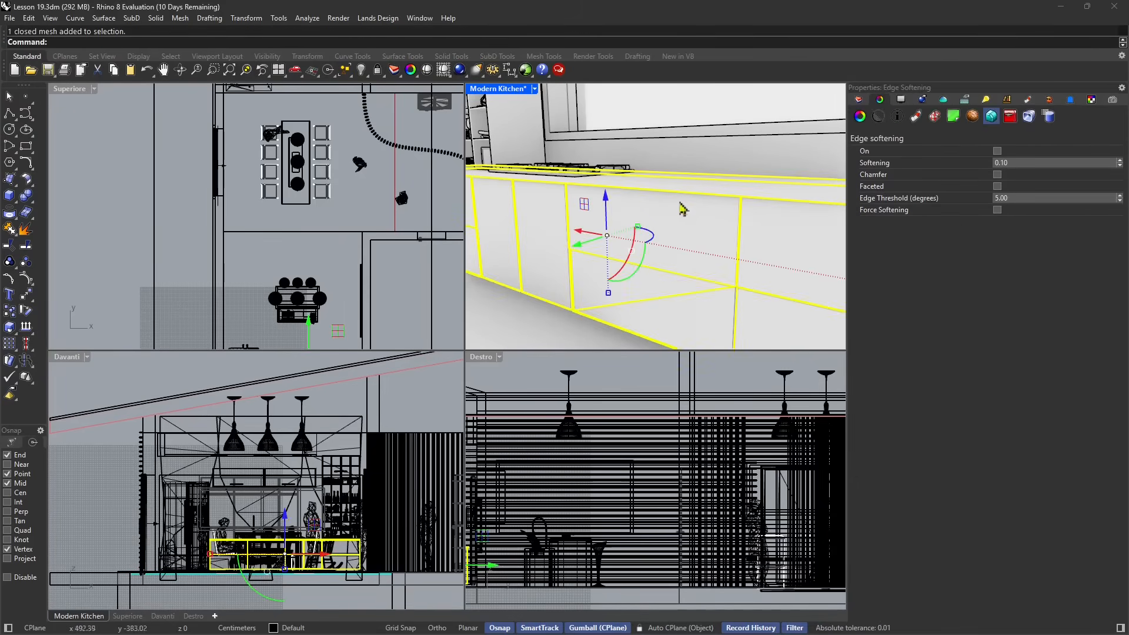
{"action": "left_click", "coordinate": [860, 104]}
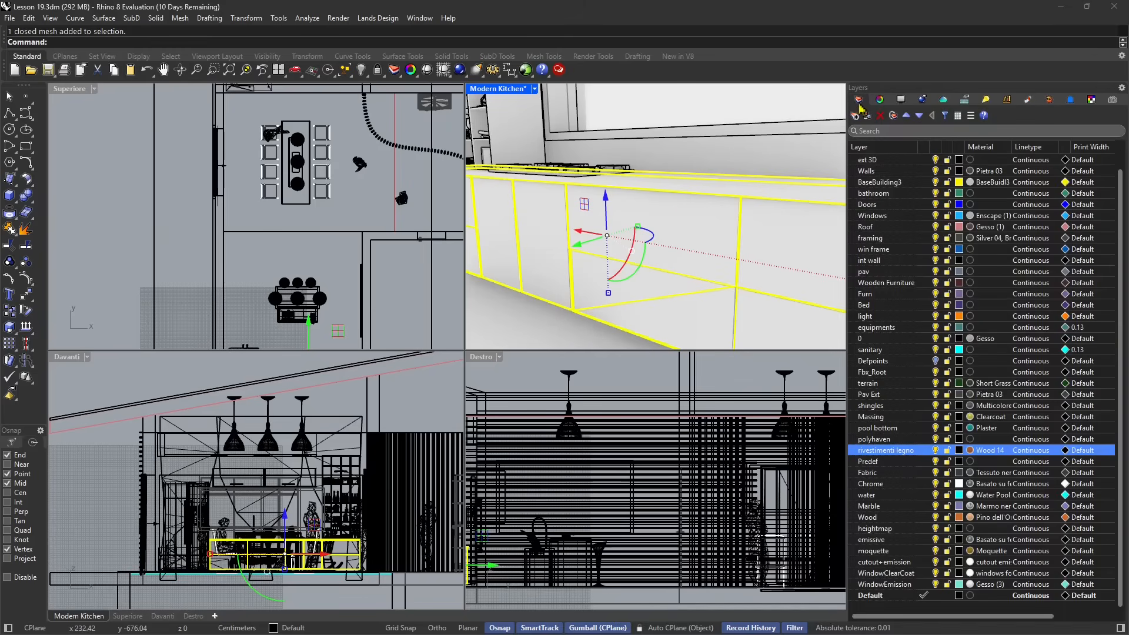
{"action": "left_click", "coordinate": [881, 104]}
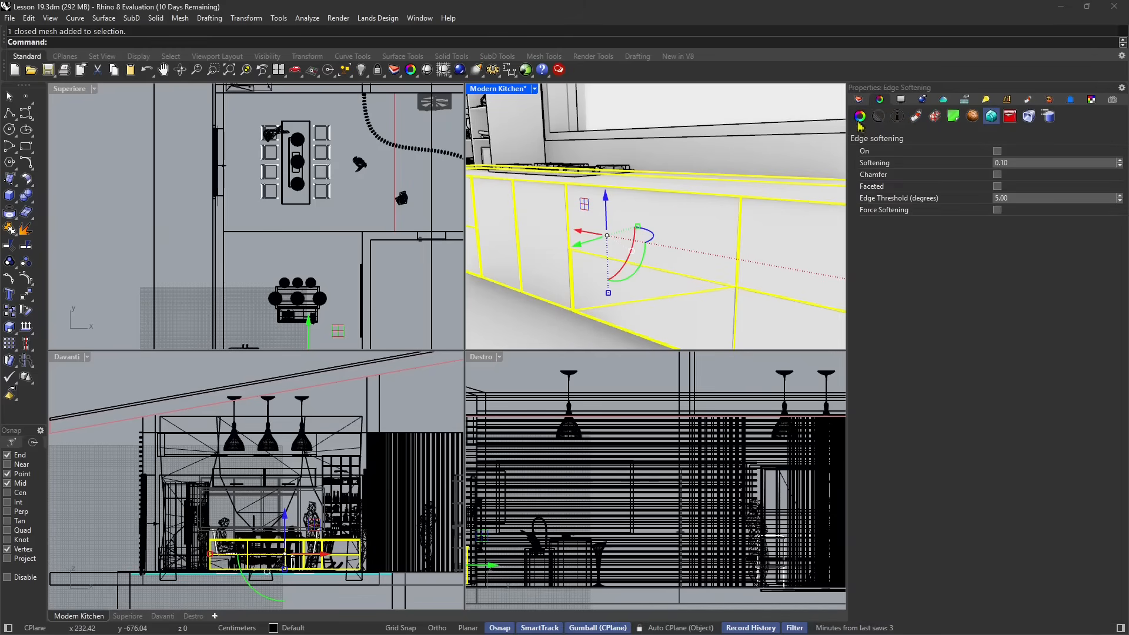
{"action": "left_click", "coordinate": [859, 121]}
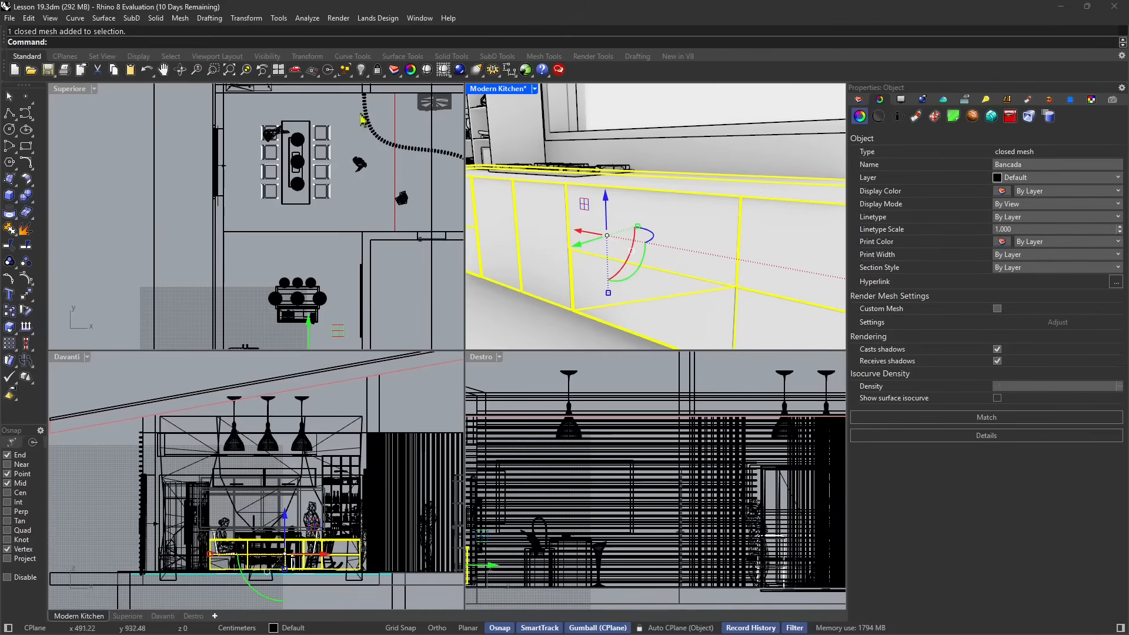
- Convert the Bancada base cabinet mesh to NURBS with DeleteInputObjects set to Yes, and select the converted cabinet
{"action": "left_click", "coordinate": [452, 56]}
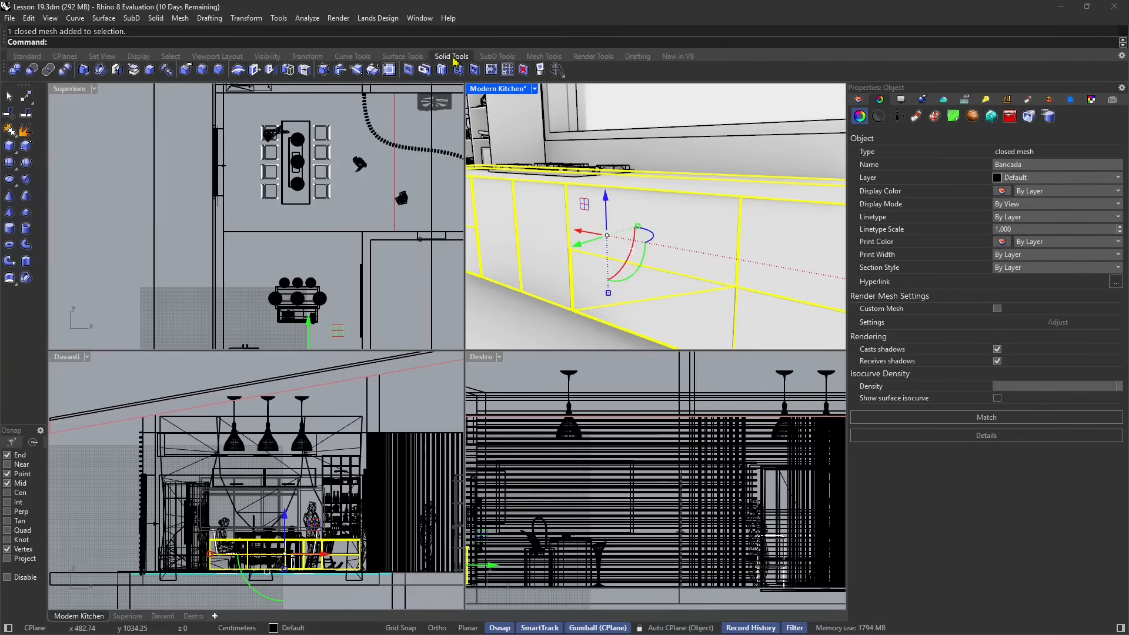
{"action": "left_click", "coordinate": [532, 57]}
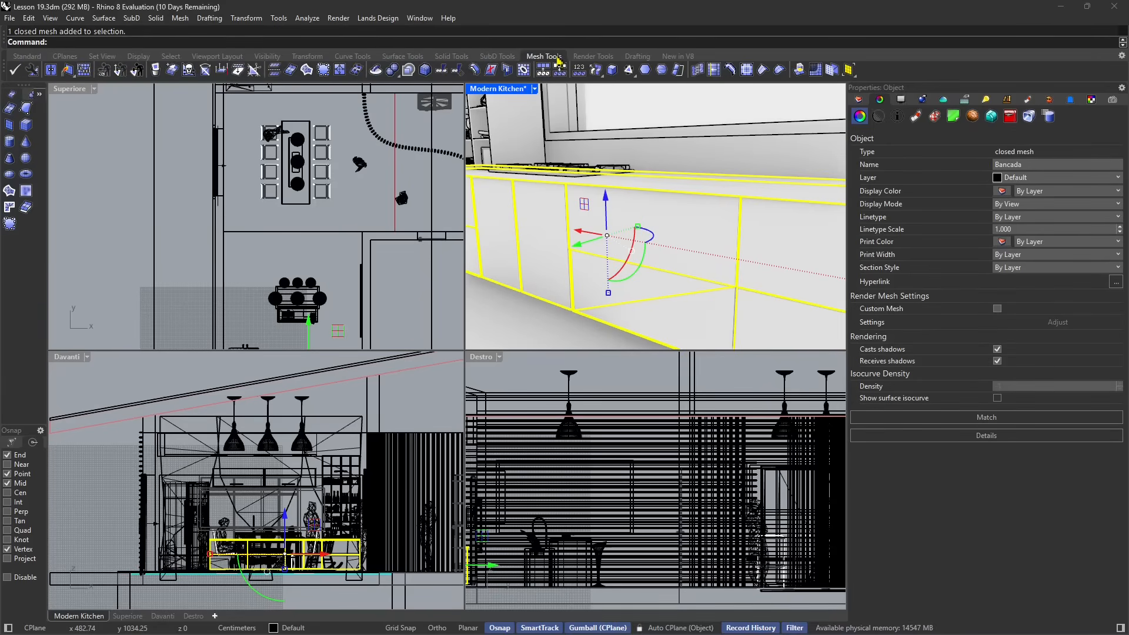
{"action": "right_click", "coordinate": [290, 77]}
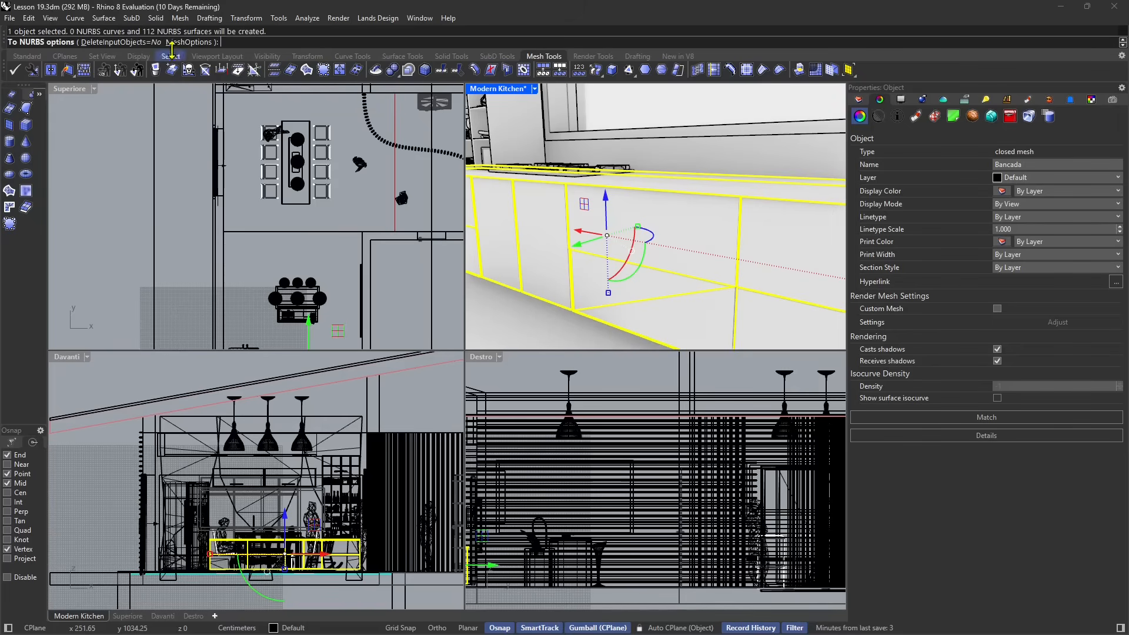
{"action": "left_click", "coordinate": [121, 42]}
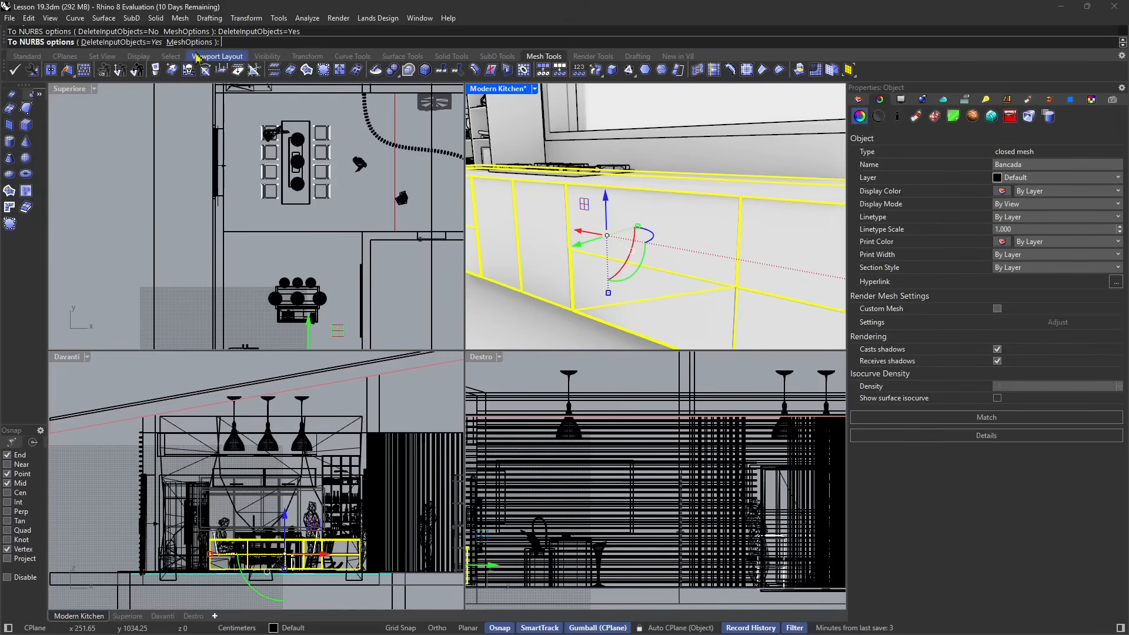
{"action": "key", "text": "Return"}
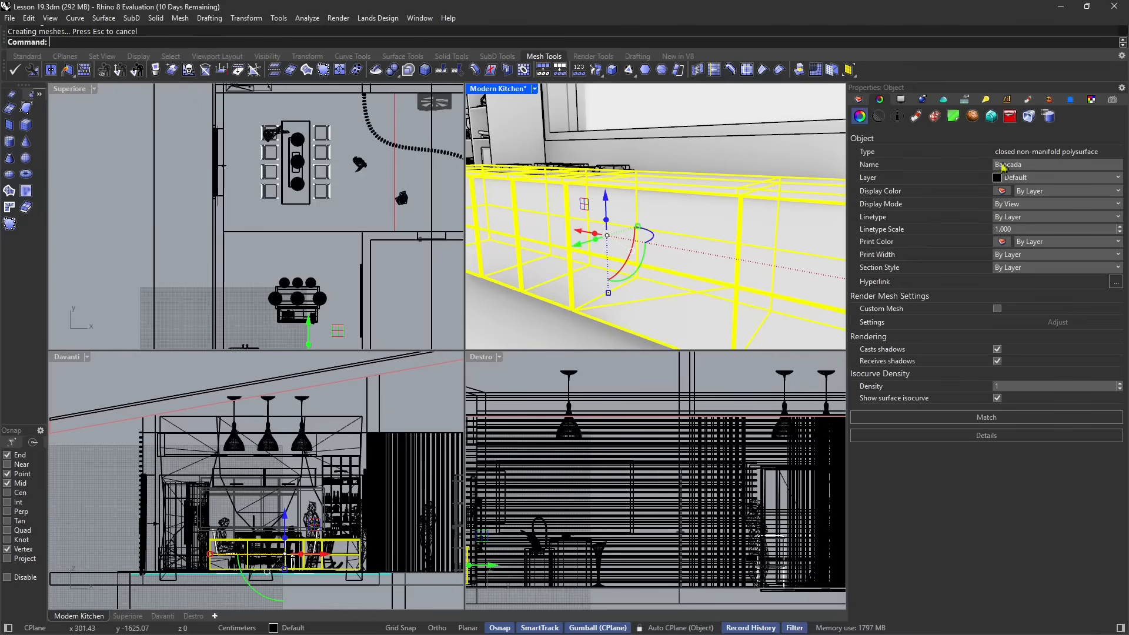
{"action": "left_click", "coordinate": [753, 167]}
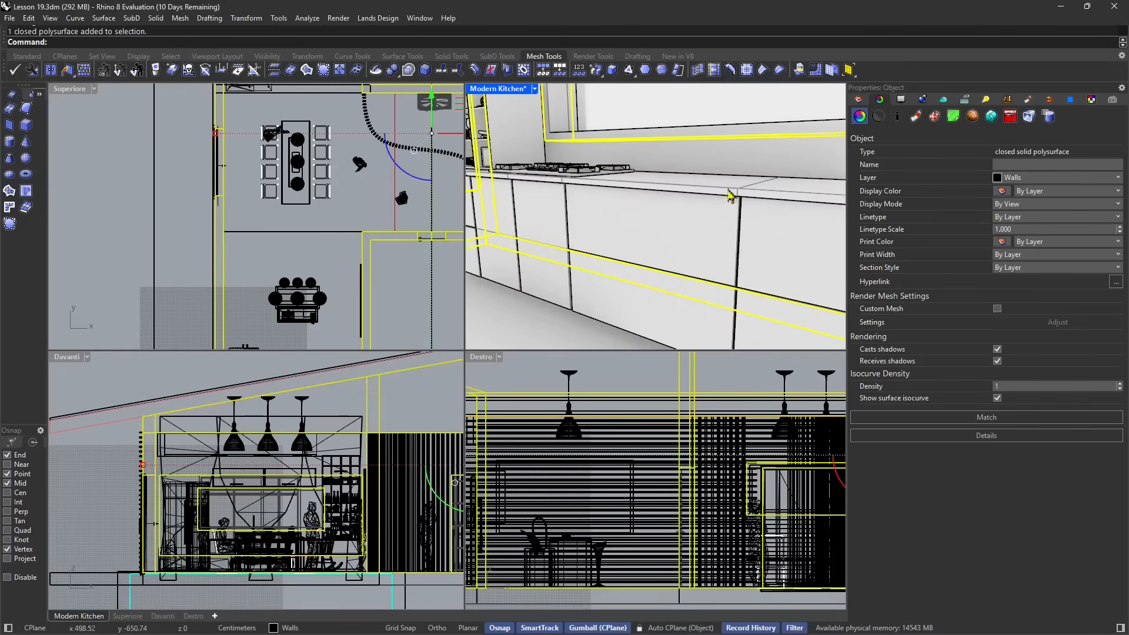
{"action": "left_click", "coordinate": [727, 188]}
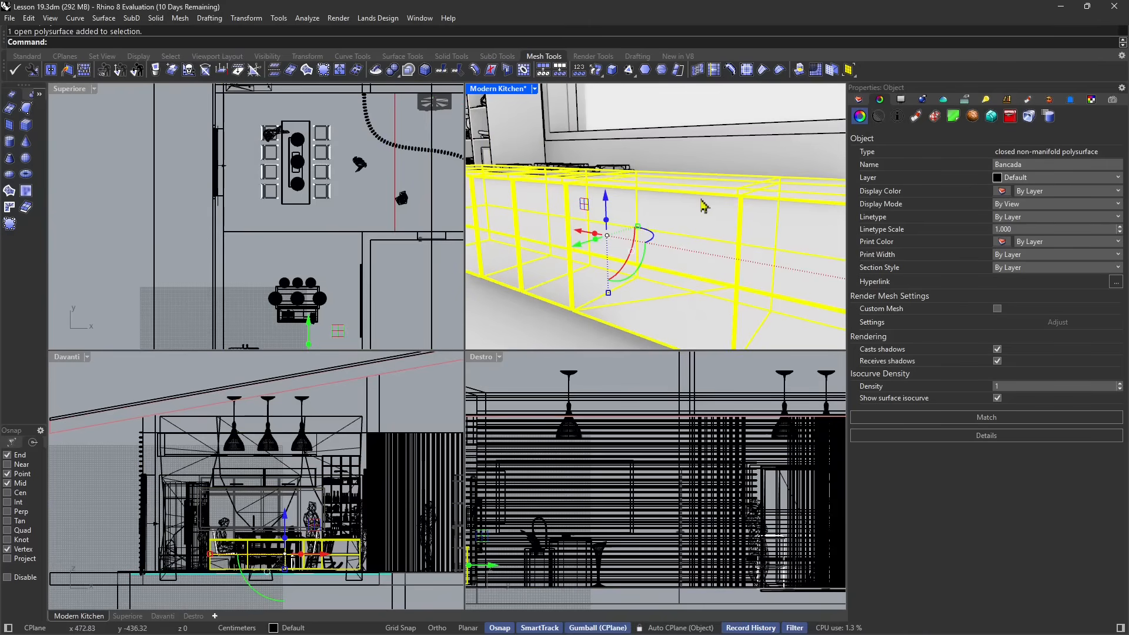
- Try a 1 cm chamfer on the front edge of the Bancada countertop, and undo it
{"action": "left_click", "coordinate": [28, 57]}
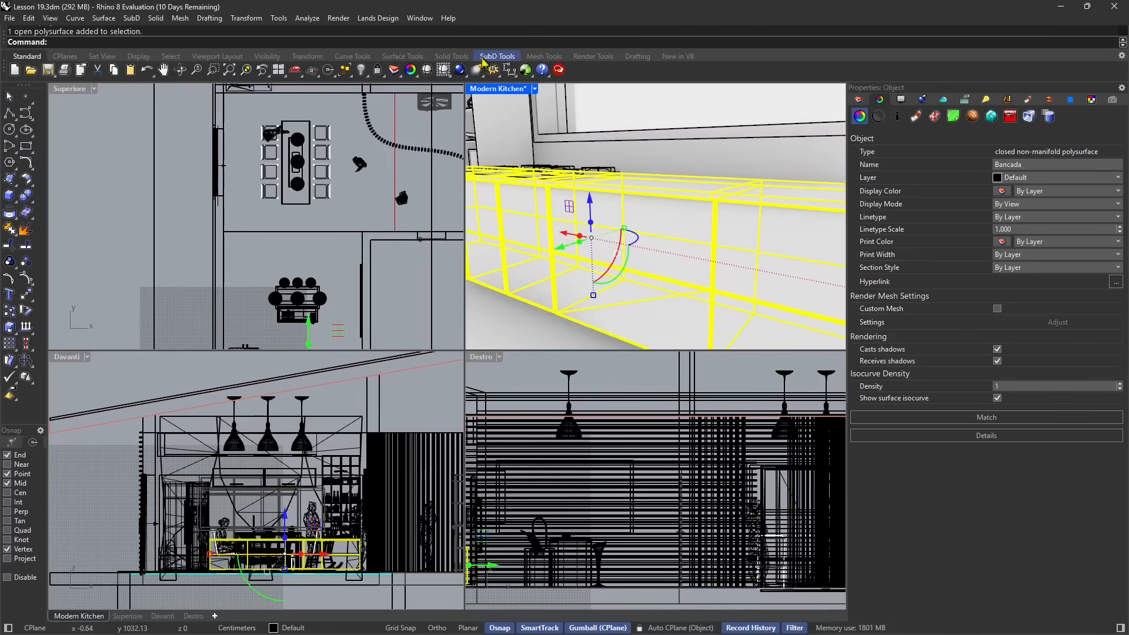
{"action": "left_click", "coordinate": [458, 58]}
{"action": "left_click", "coordinate": [201, 70]}
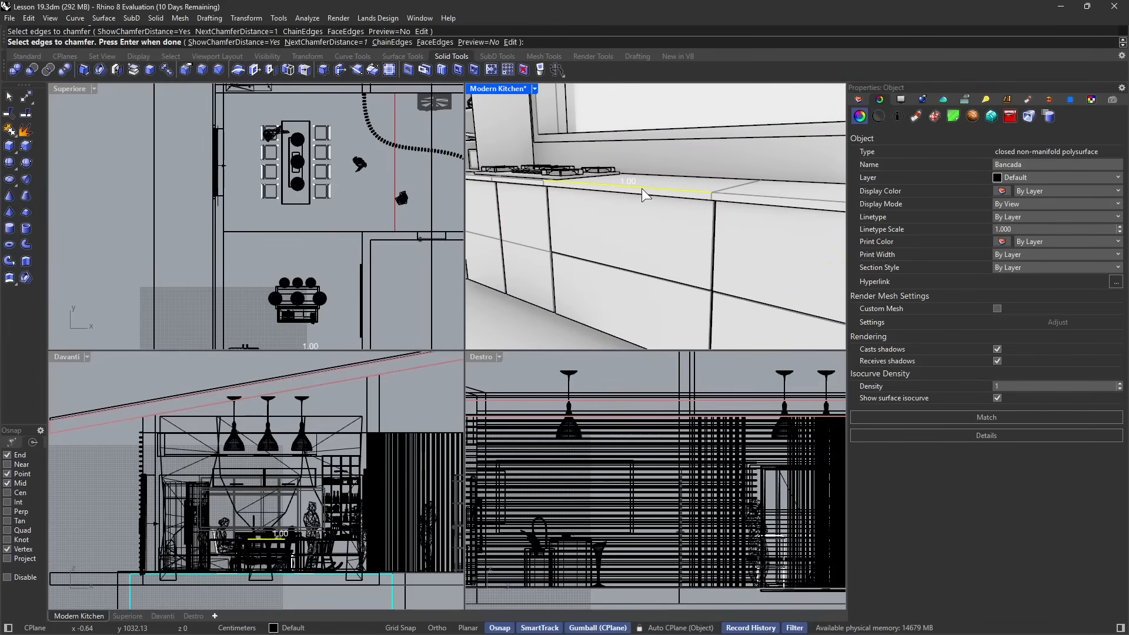
{"action": "key", "text": "Return"}
{"action": "key", "text": "Return"}
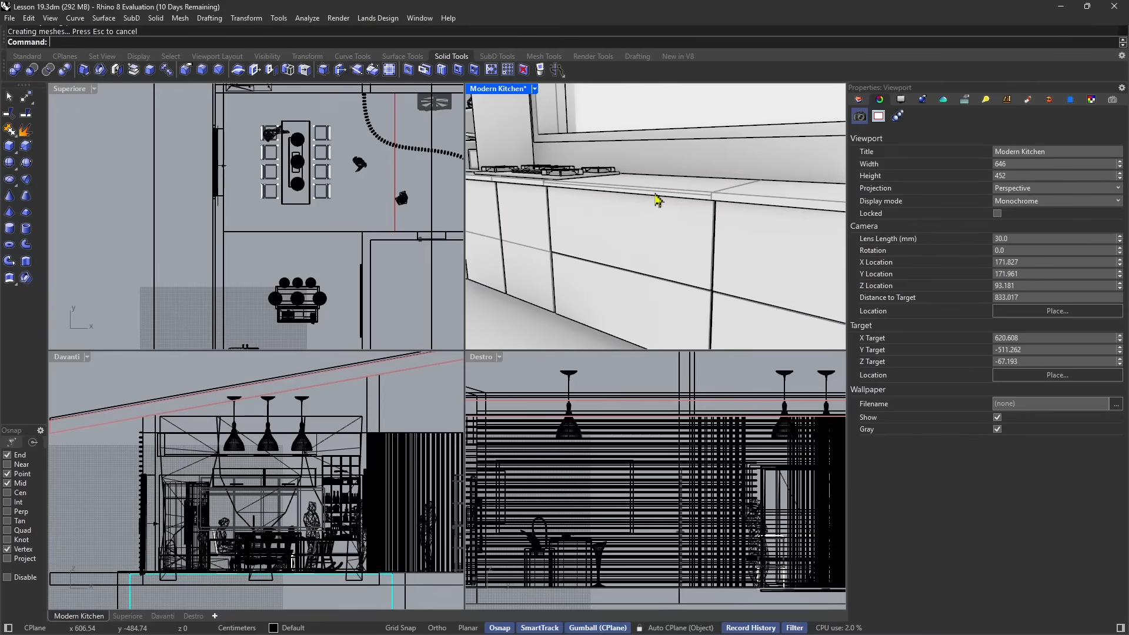
{"action": "key", "text": "ctrl+z"}
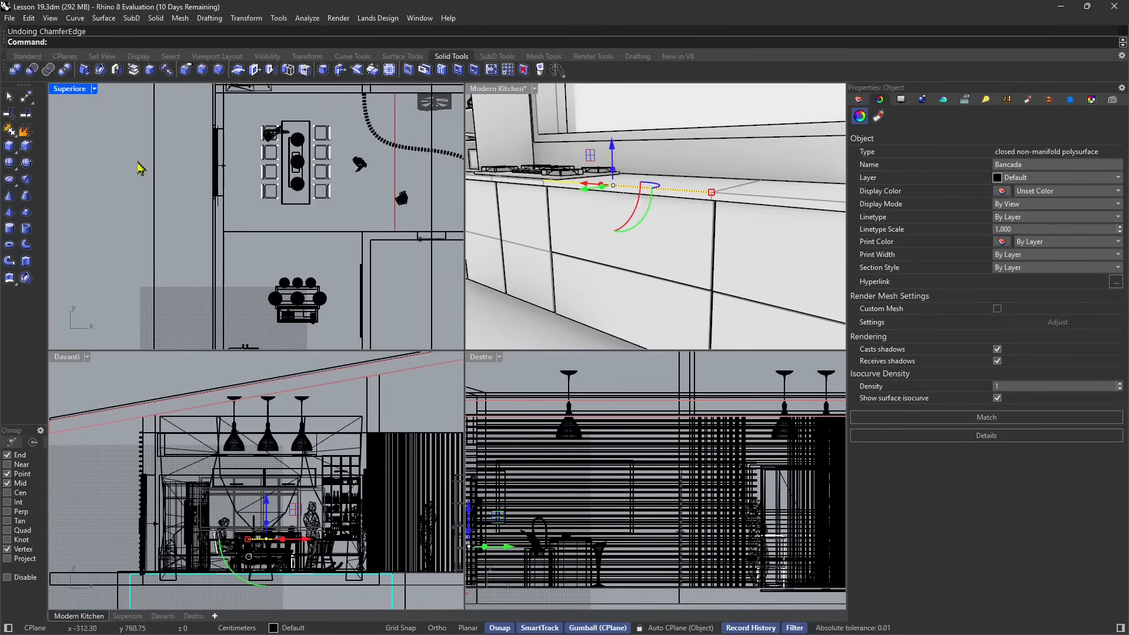
{"action": "key", "text": "Escape"}
- Orient the construction plane to the upper drawer front below the cooktop, with its origin at the front's centre and the X axis running horizontally
{"action": "scroll", "coordinate": [673, 255], "scroll_direction": "up", "scroll_amount": 5}
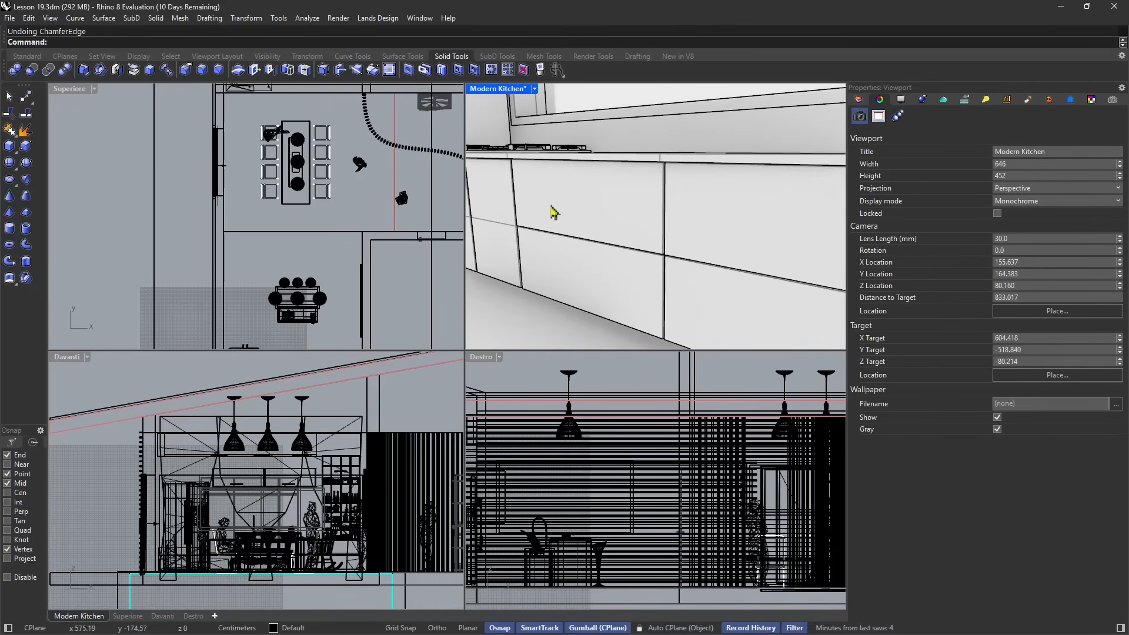
{"action": "left_click", "coordinate": [554, 213]}
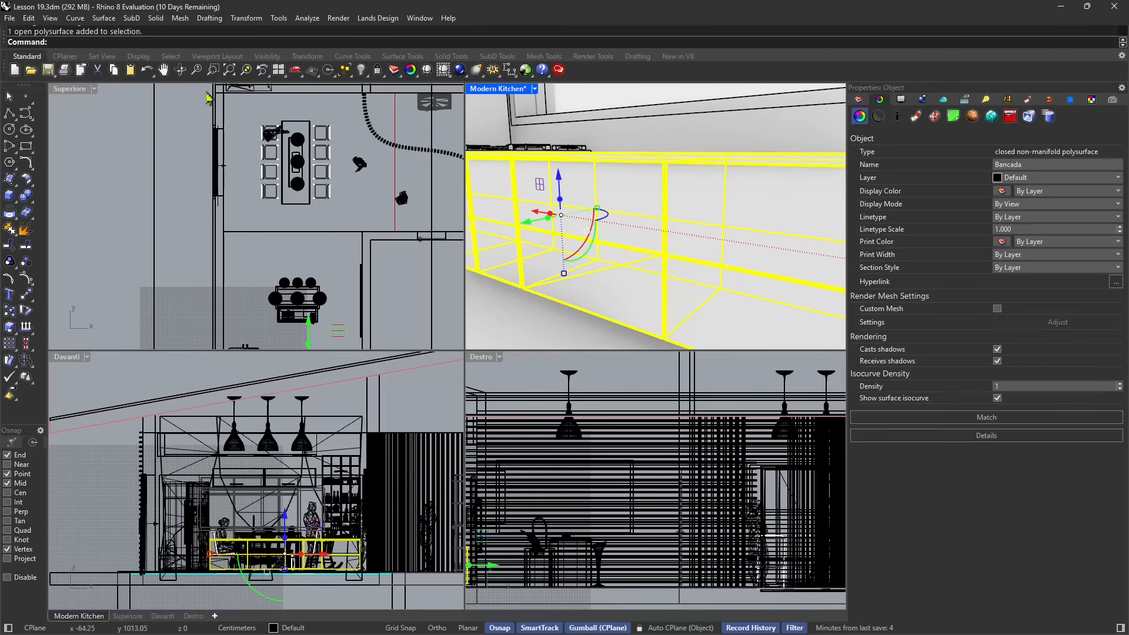
{"action": "left_click", "coordinate": [316, 74]}
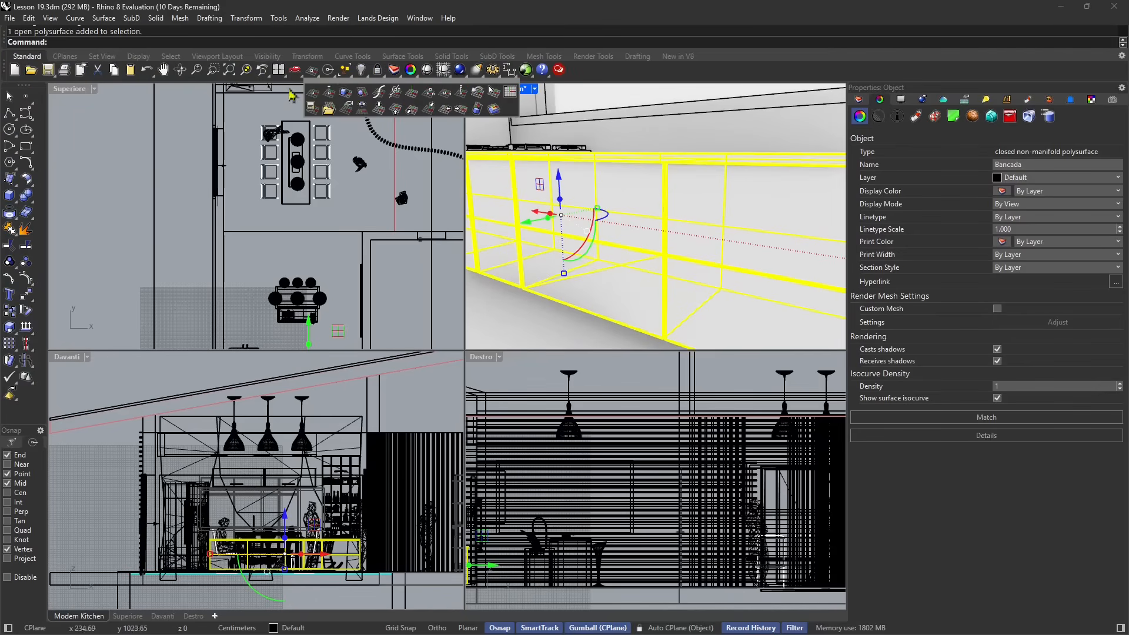
{"action": "left_click", "coordinate": [362, 101]}
{"action": "left_click", "coordinate": [631, 219]}
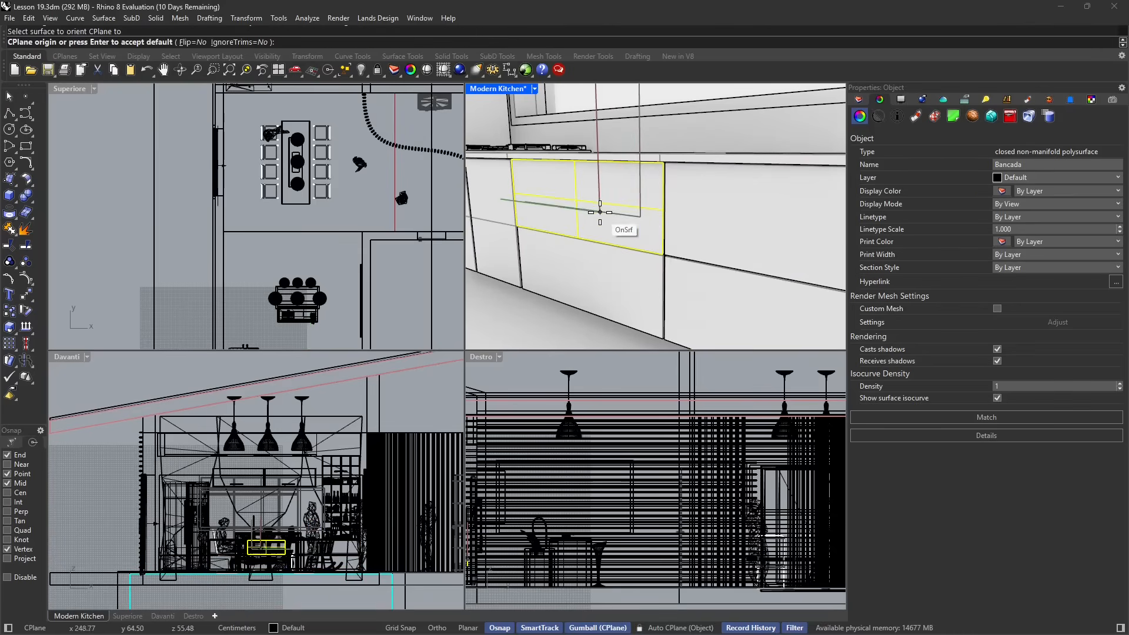
{"action": "left_click", "coordinate": [575, 201]}
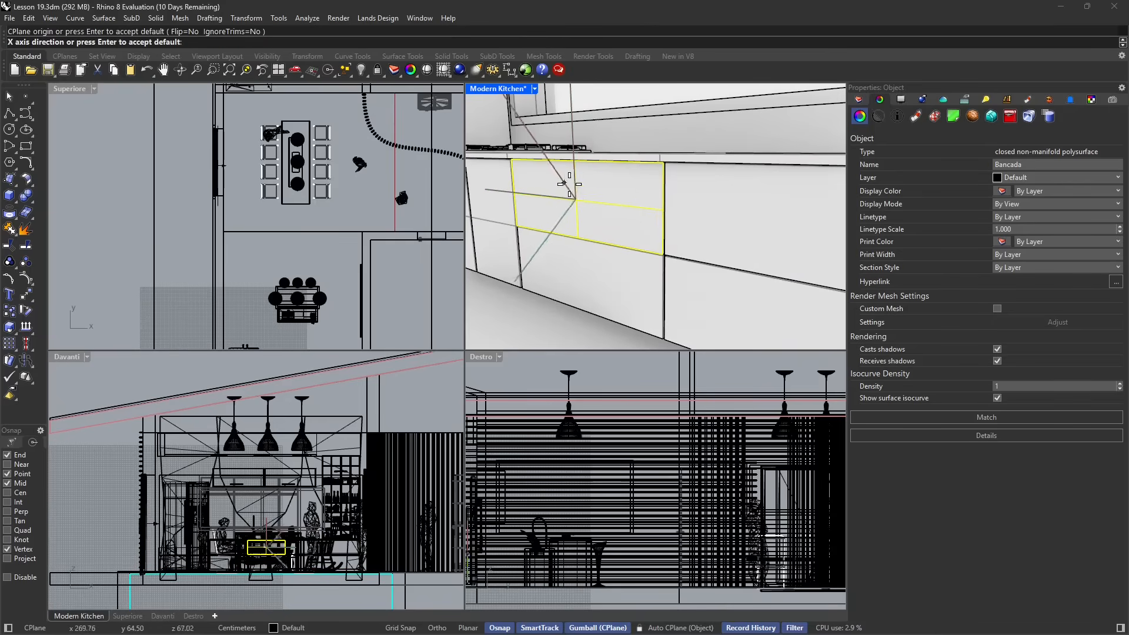
{"action": "key", "text": "F8"}
{"action": "key", "text": "F8"}
{"action": "left_click", "coordinate": [617, 211]}
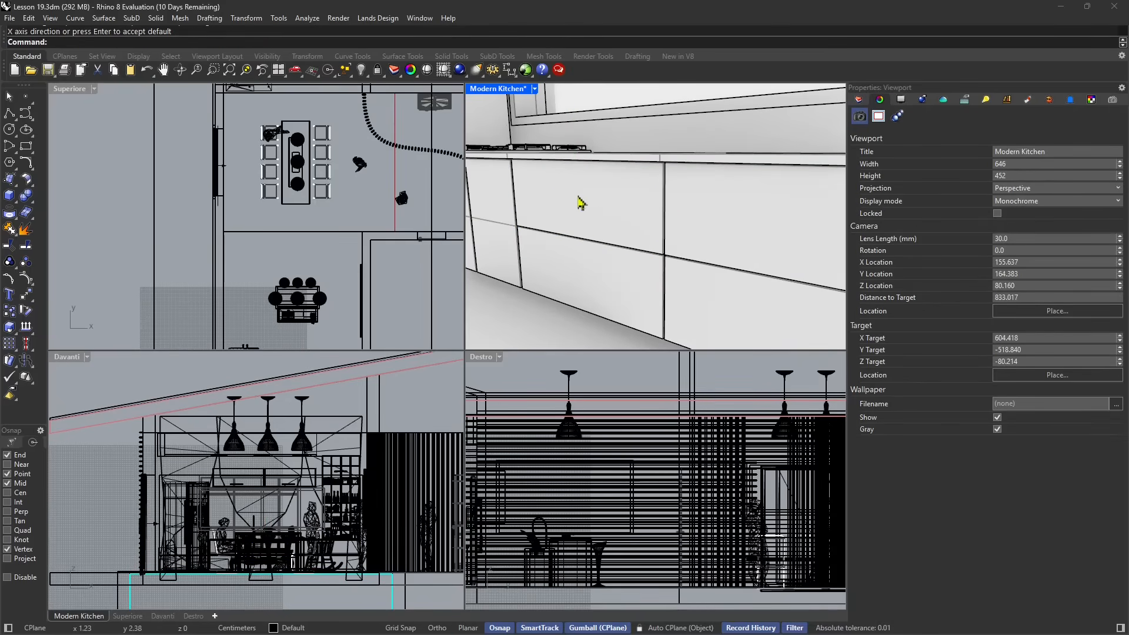
- Draw a wavy four-point interpolated curve on the construction plane across the base cabinet's drawer fronts
{"action": "left_click", "coordinate": [29, 116]}
{"action": "left_click", "coordinate": [59, 119]}
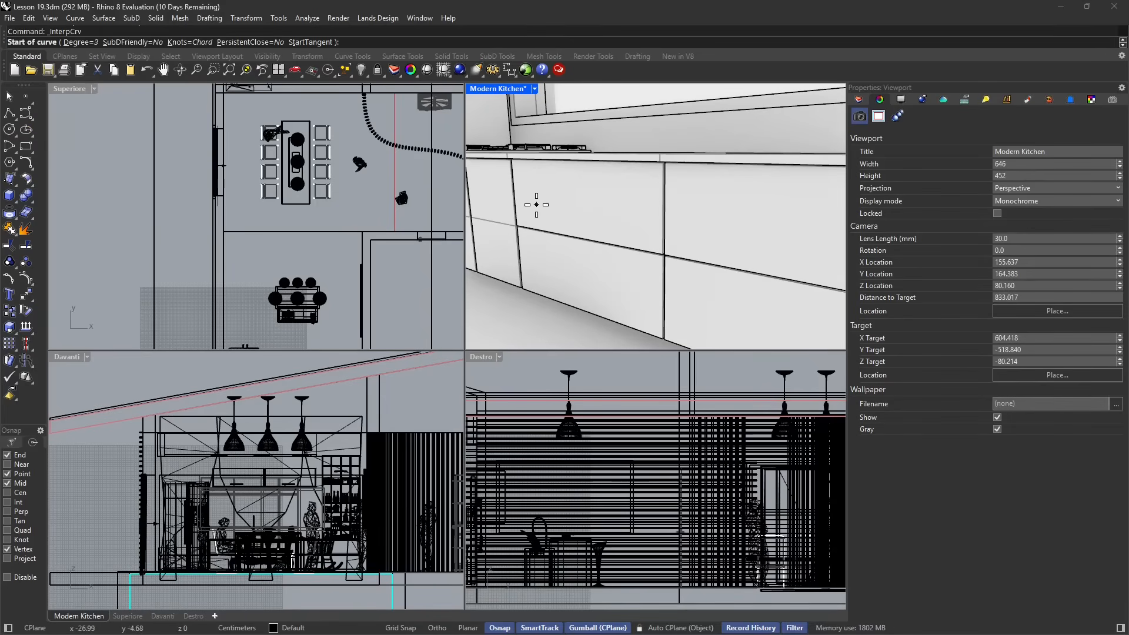
{"action": "scroll", "coordinate": [514, 209], "scroll_direction": "down", "scroll_amount": 3}
{"action": "left_click", "coordinate": [501, 201]}
{"action": "left_click", "coordinate": [539, 207]}
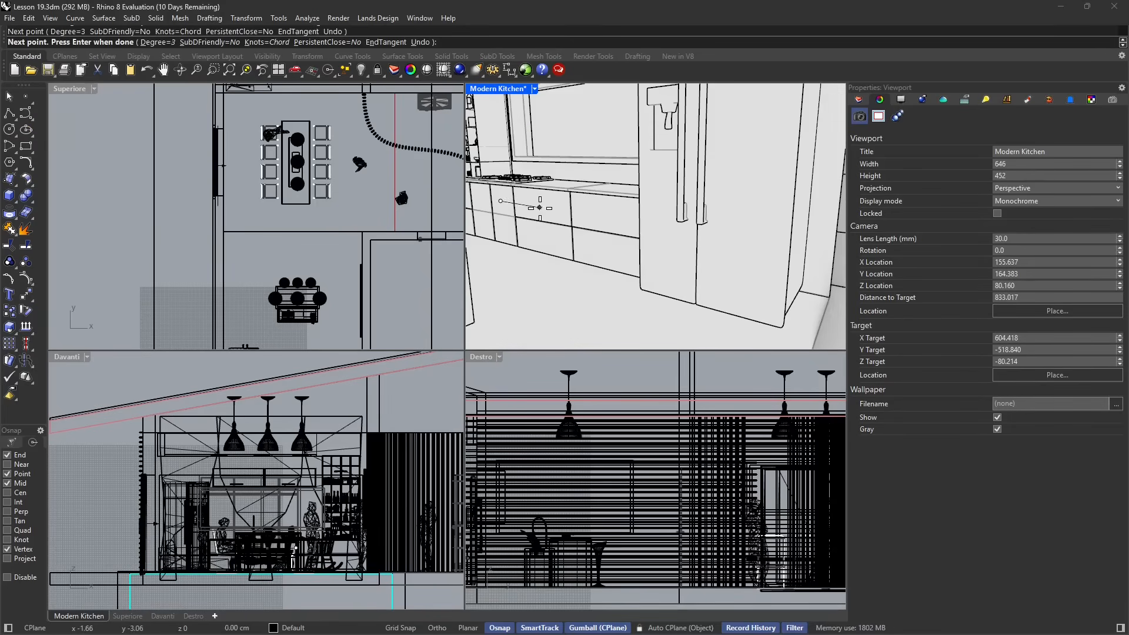
{"action": "left_click", "coordinate": [560, 233]}
{"action": "left_click", "coordinate": [607, 238]}
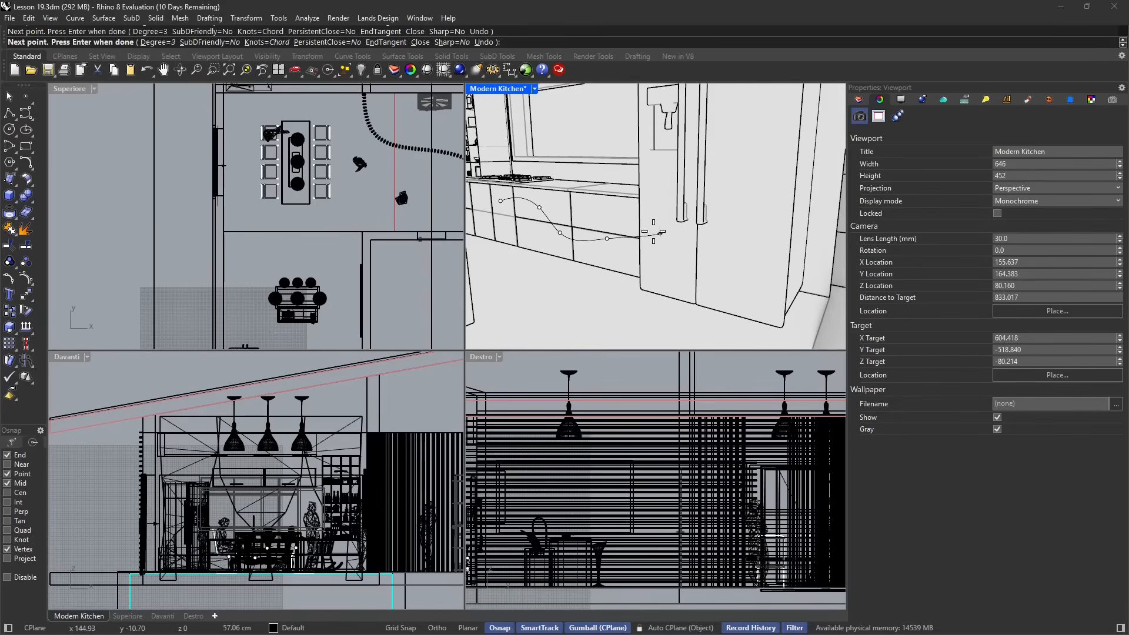
{"action": "key", "text": "Escape"}
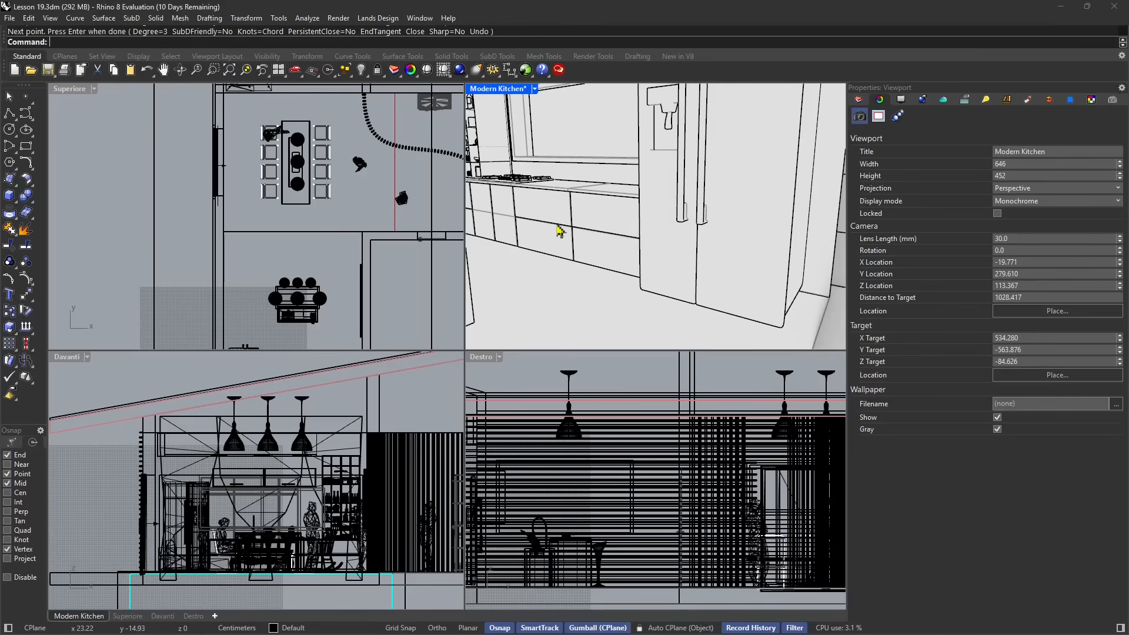
- Examine the curve on the drawer fronts in Shaded display mode, and return the Modern Kitchen viewport to Monochrome
{"action": "left_click", "coordinate": [560, 232]}
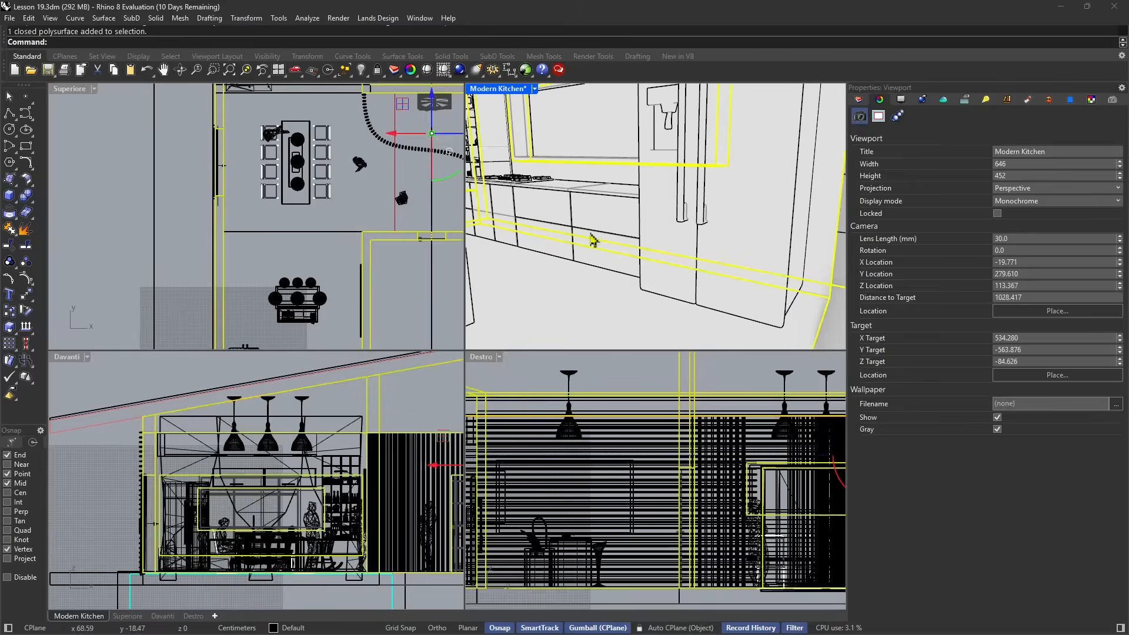
{"action": "scroll", "coordinate": [553, 233], "scroll_direction": "up", "scroll_amount": 3}
{"action": "left_click", "coordinate": [535, 89]}
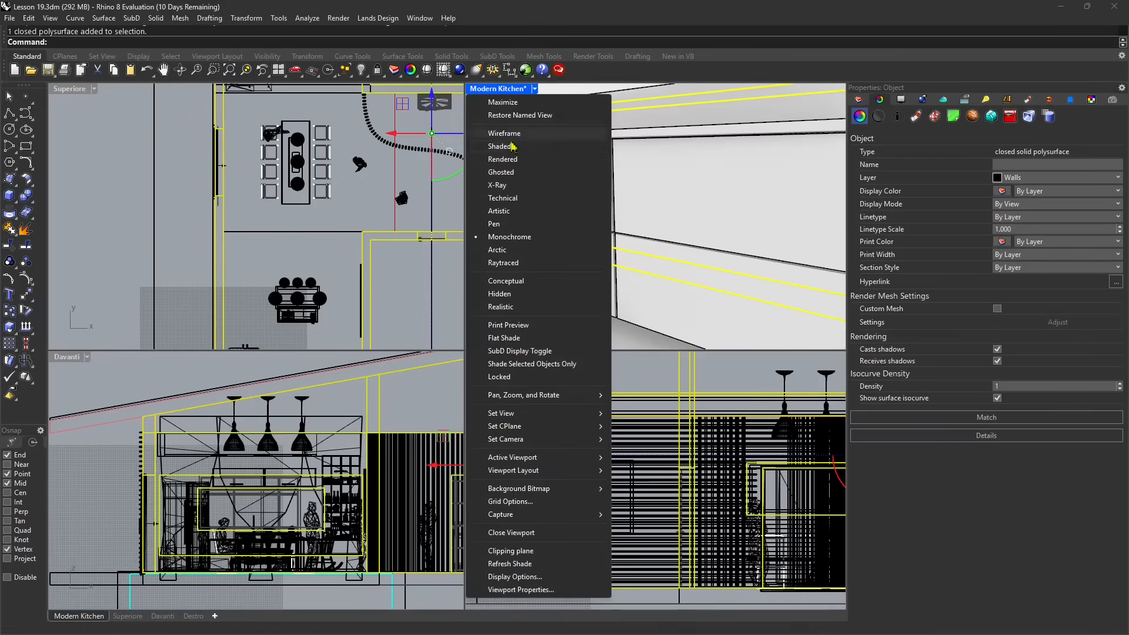
{"action": "left_click", "coordinate": [569, 146]}
{"action": "scroll", "coordinate": [632, 238], "scroll_direction": "down", "scroll_amount": 3}
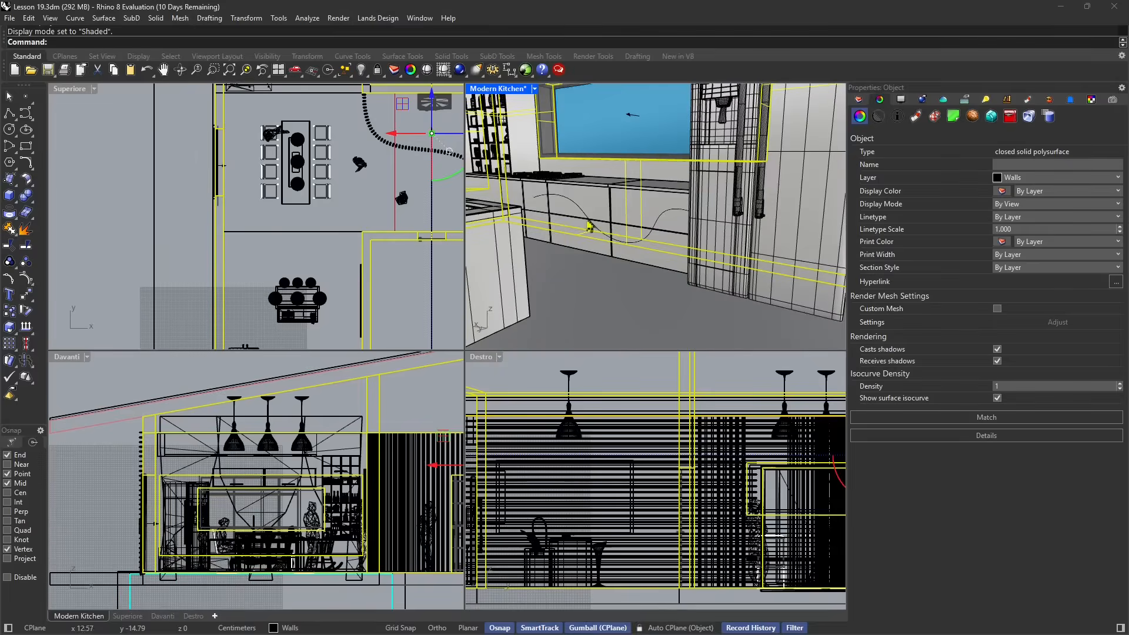
{"action": "scroll", "coordinate": [591, 226], "scroll_direction": "up", "scroll_amount": 3}
{"action": "left_click", "coordinate": [534, 89]}
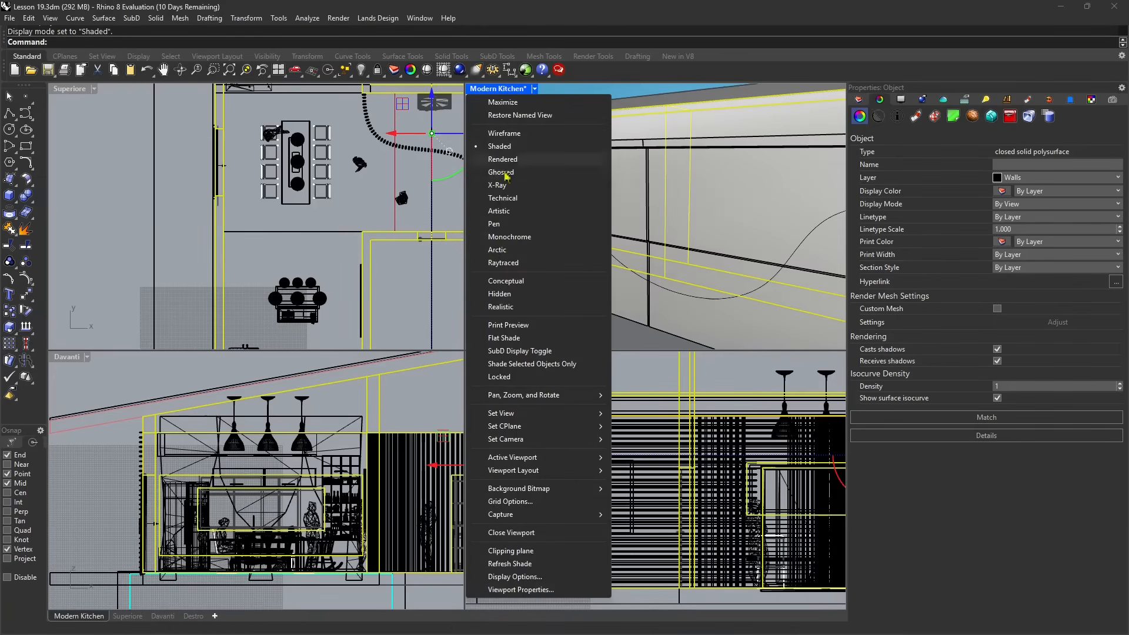
{"action": "left_click", "coordinate": [506, 236]}
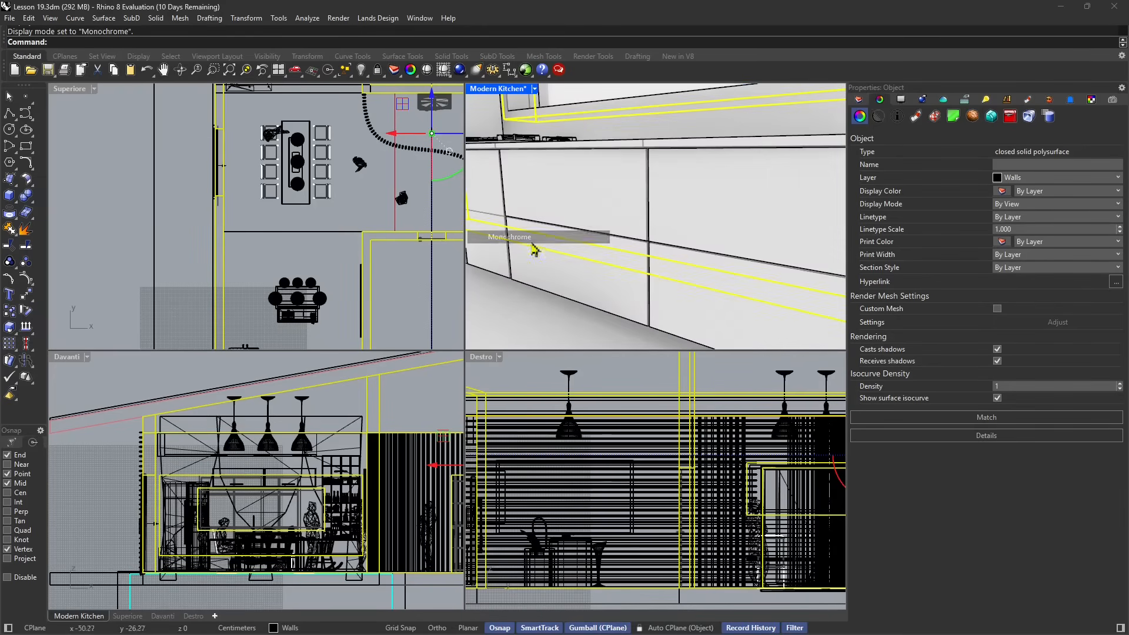
- Turn the Curves display setting on and off again for the Modern Kitchen viewport's Monochrome mode
{"action": "left_click", "coordinate": [900, 100]}
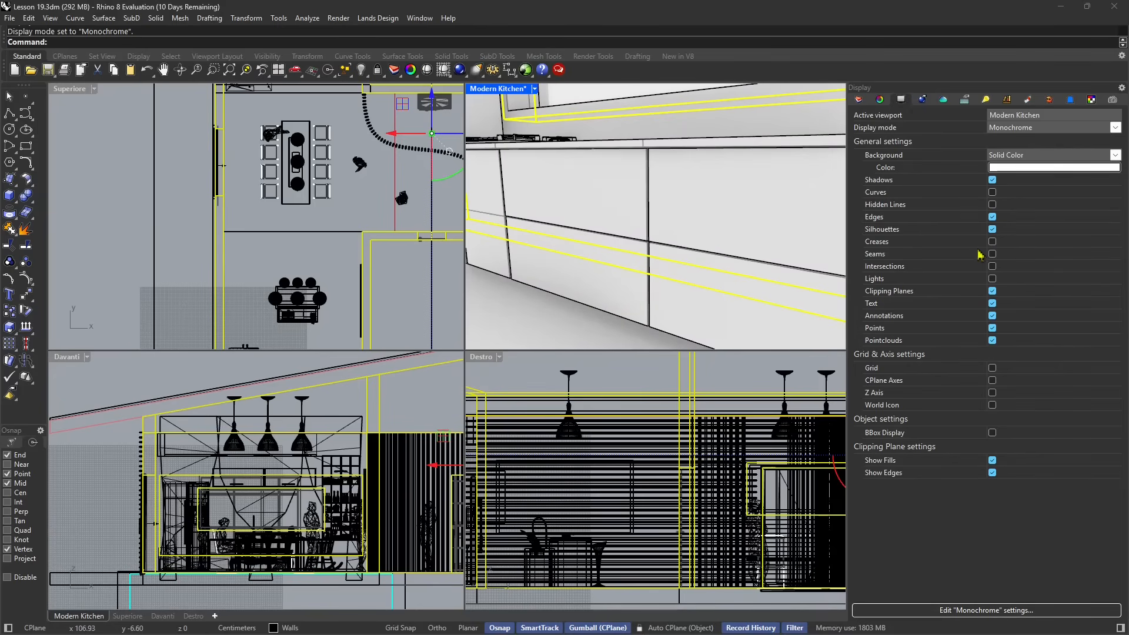
{"action": "left_click", "coordinate": [993, 193]}
{"action": "left_click", "coordinate": [993, 193]}
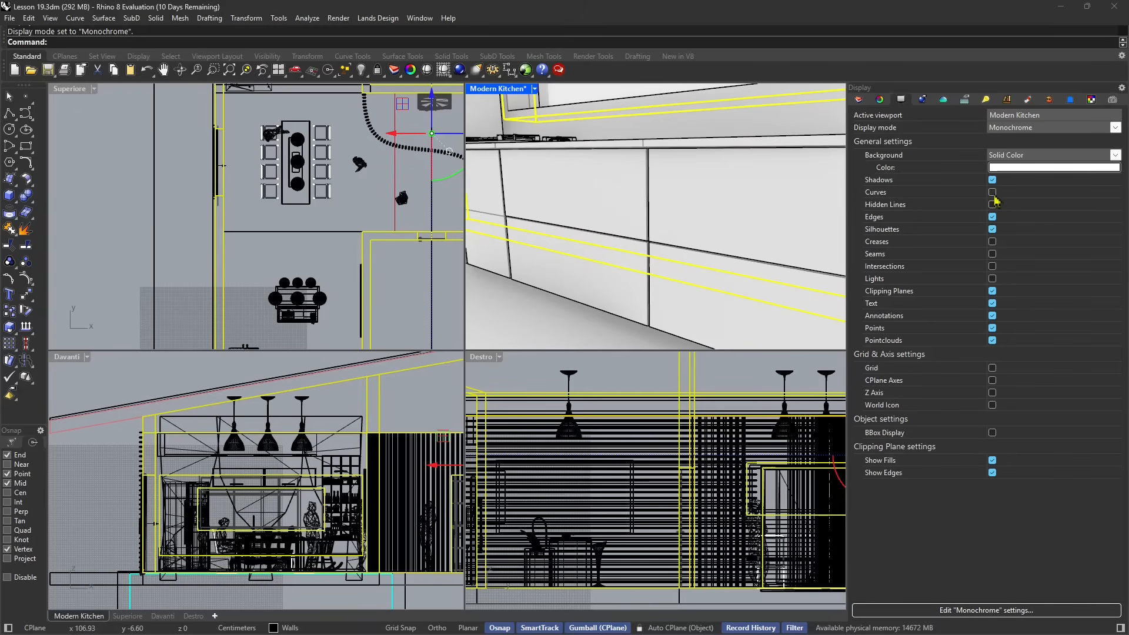
{"action": "left_click", "coordinate": [993, 192]}
{"action": "left_click", "coordinate": [993, 193]}
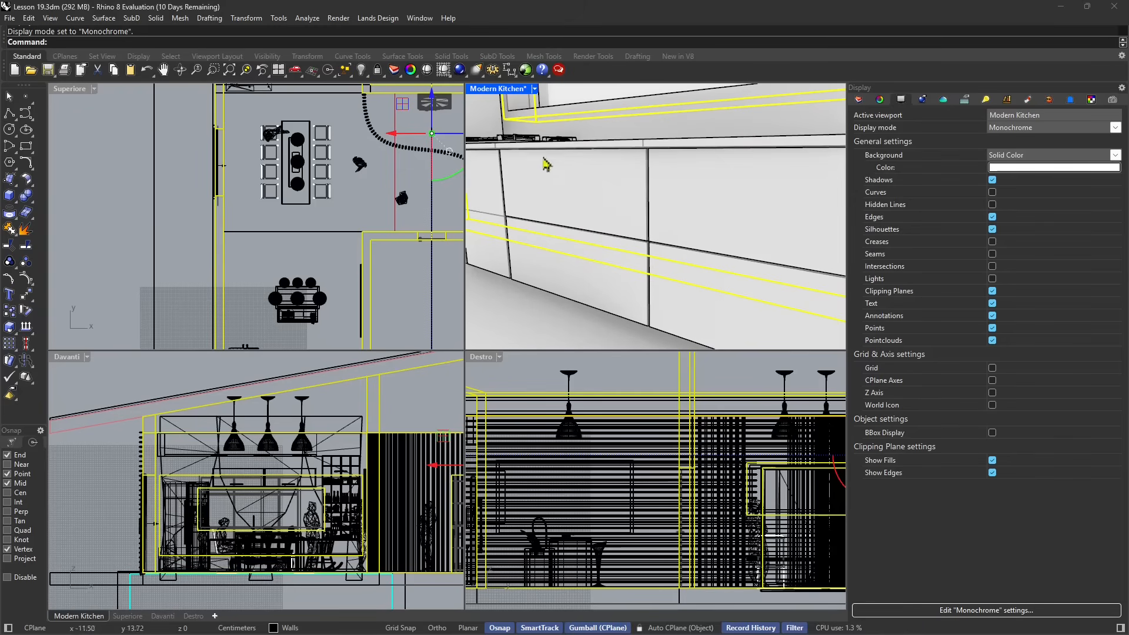
- Switch the Modern Kitchen viewport to Shaded display and open the shut-lining properties of the Bancada base cabinet
{"action": "left_click", "coordinate": [518, 89]}
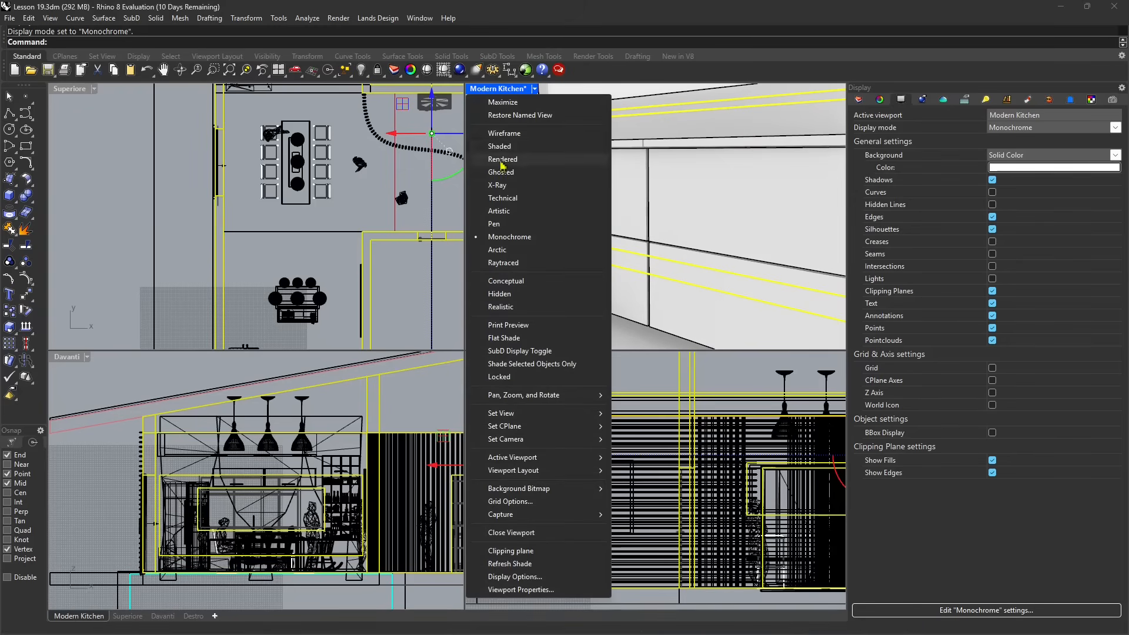
{"action": "left_click", "coordinate": [500, 147]}
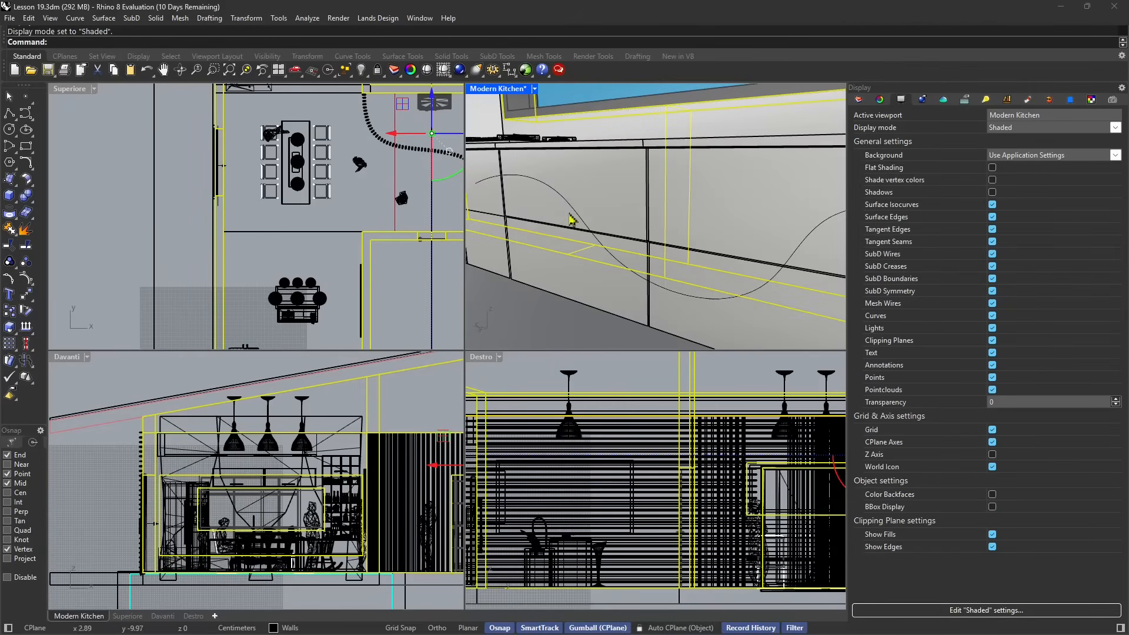
{"action": "left_click", "coordinate": [623, 222]}
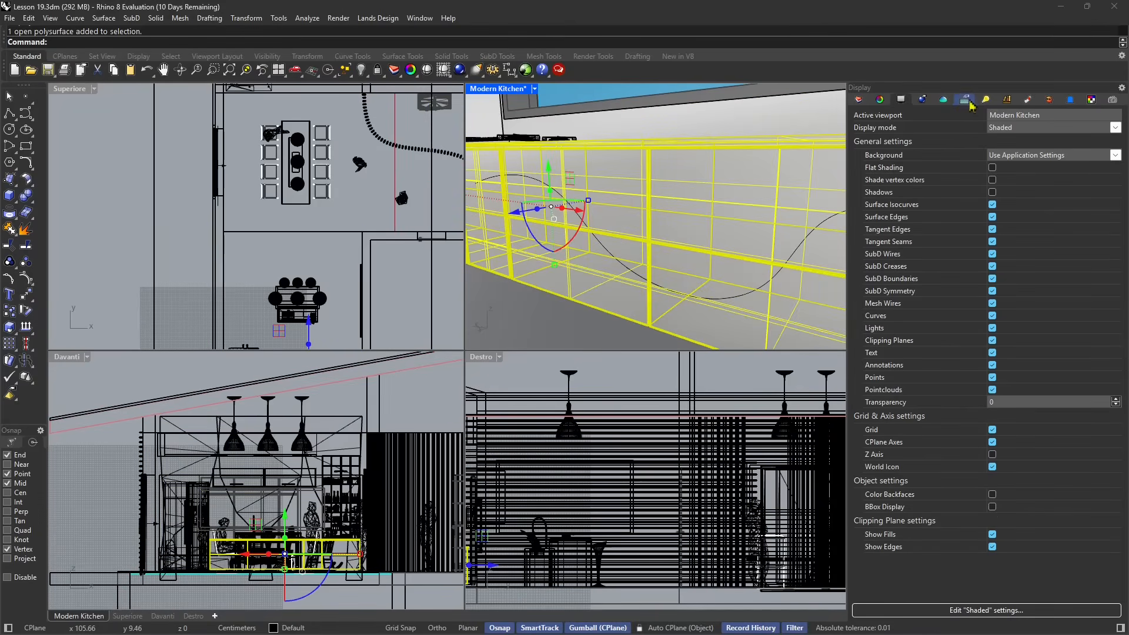
{"action": "left_click", "coordinate": [880, 99]}
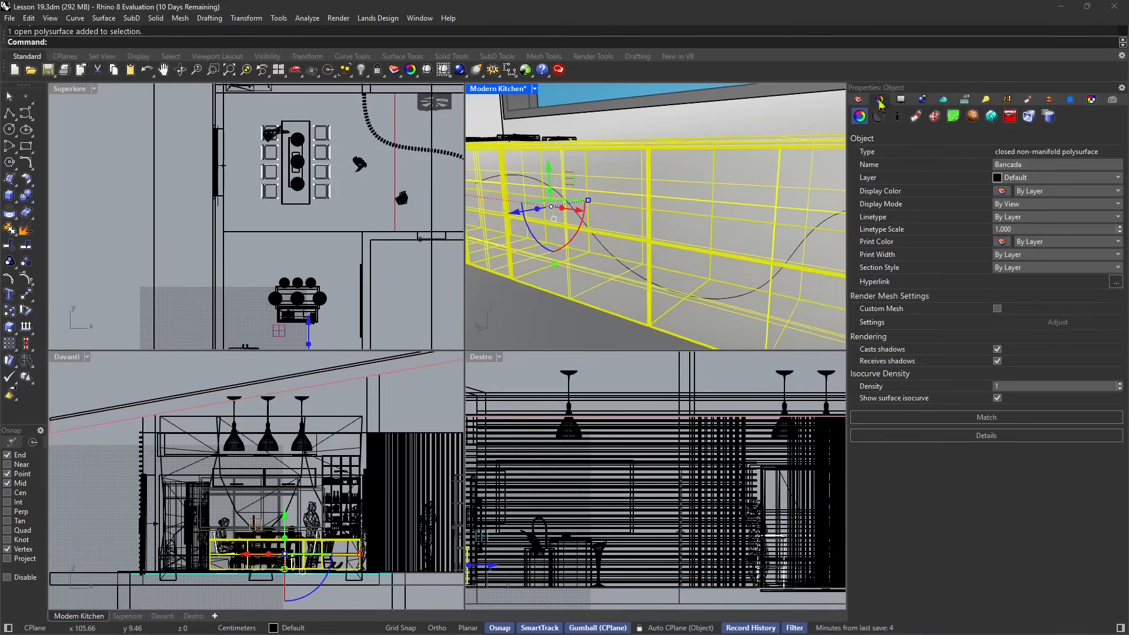
{"action": "left_click", "coordinate": [1013, 122]}
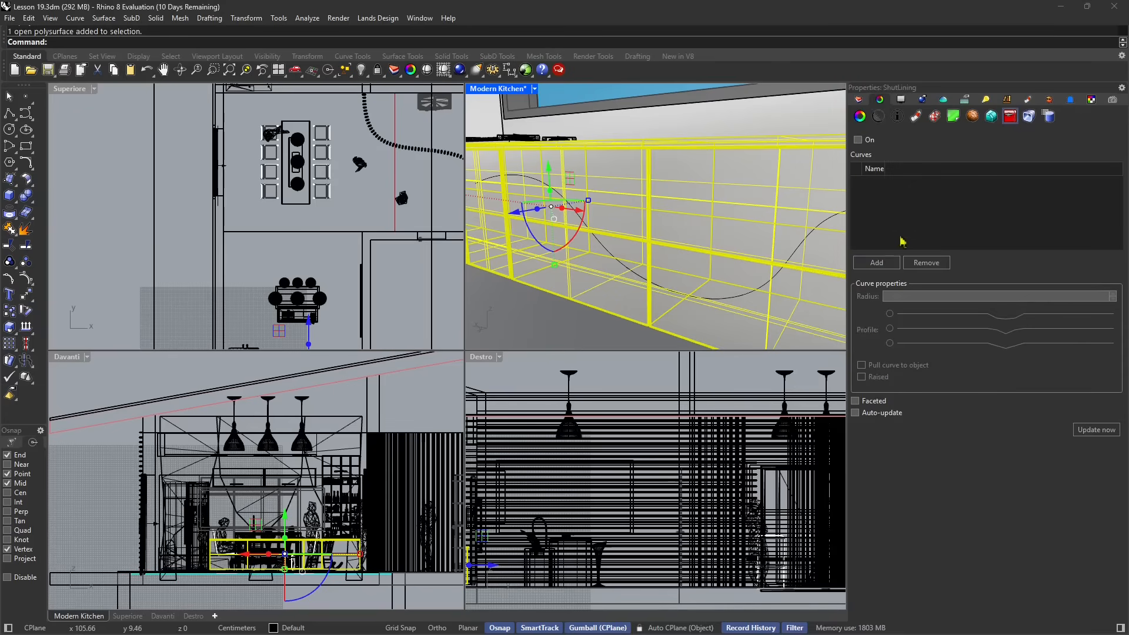
- Turn on shut lining for the base cabinet and add the wavy curve on its drawer fronts
{"action": "left_click", "coordinate": [858, 140]}
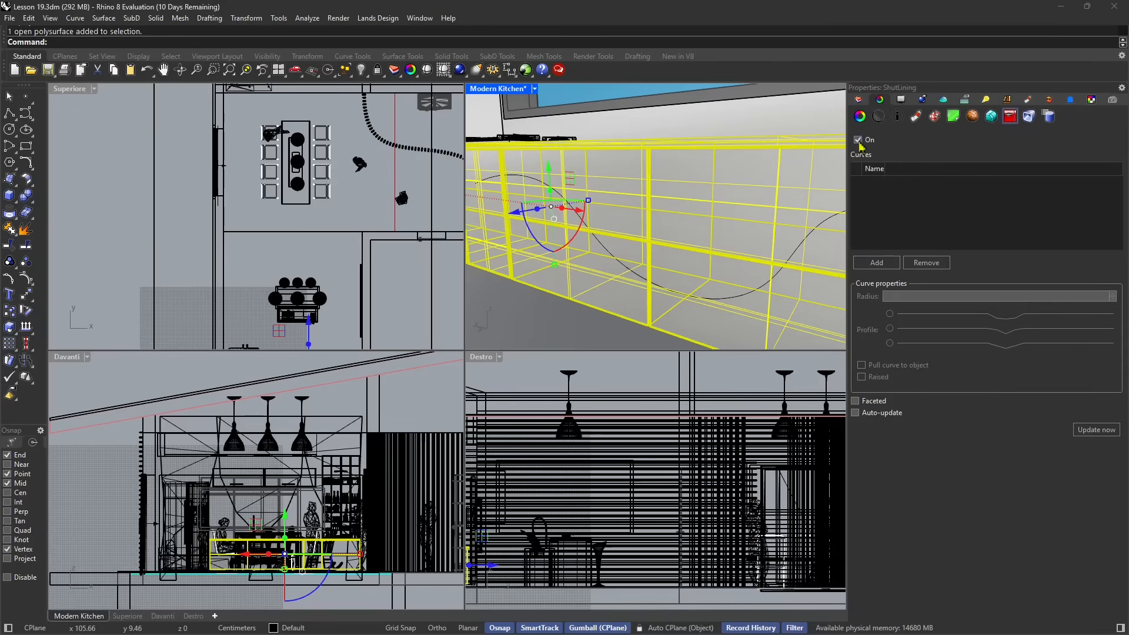
{"action": "left_click", "coordinate": [877, 262]}
{"action": "left_click", "coordinate": [671, 292]}
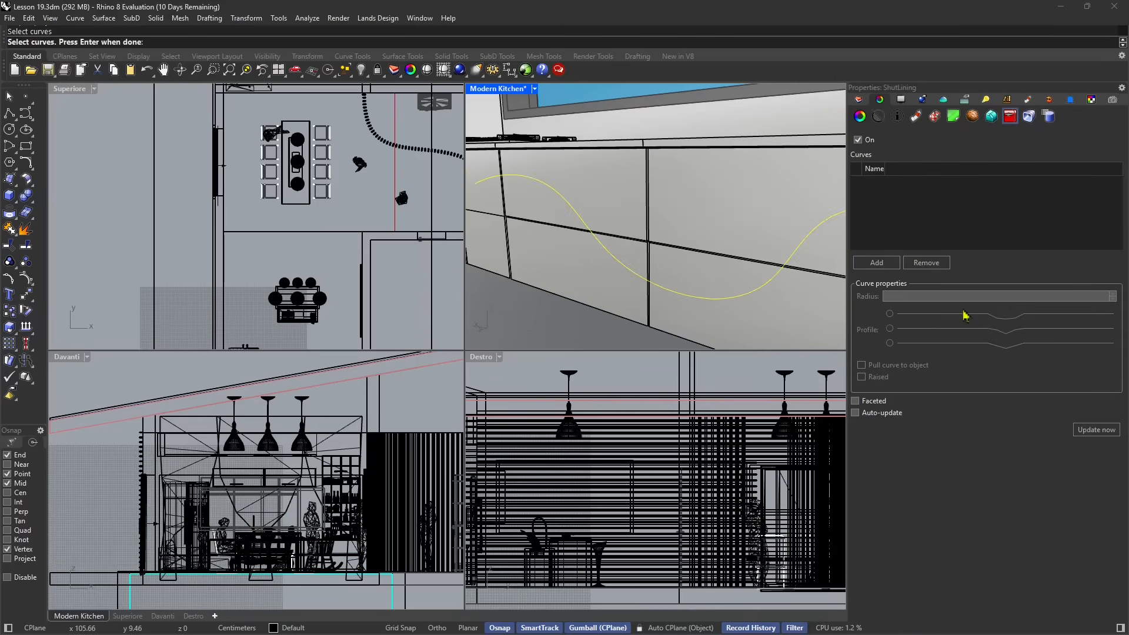
{"action": "key", "text": "Return"}
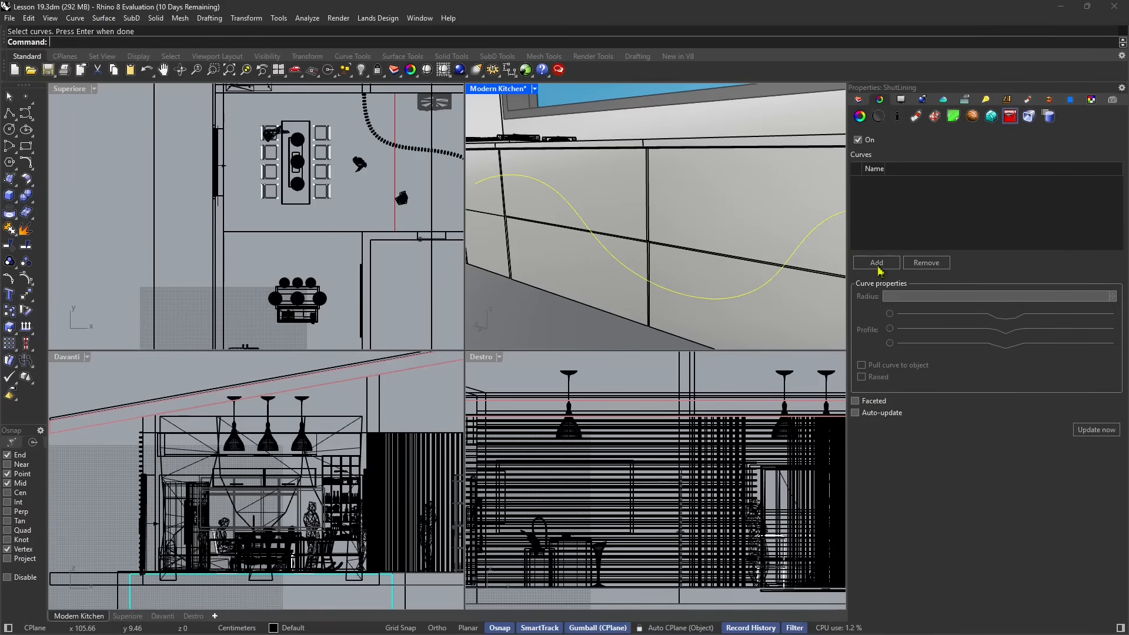
{"action": "left_click", "coordinate": [694, 246]}
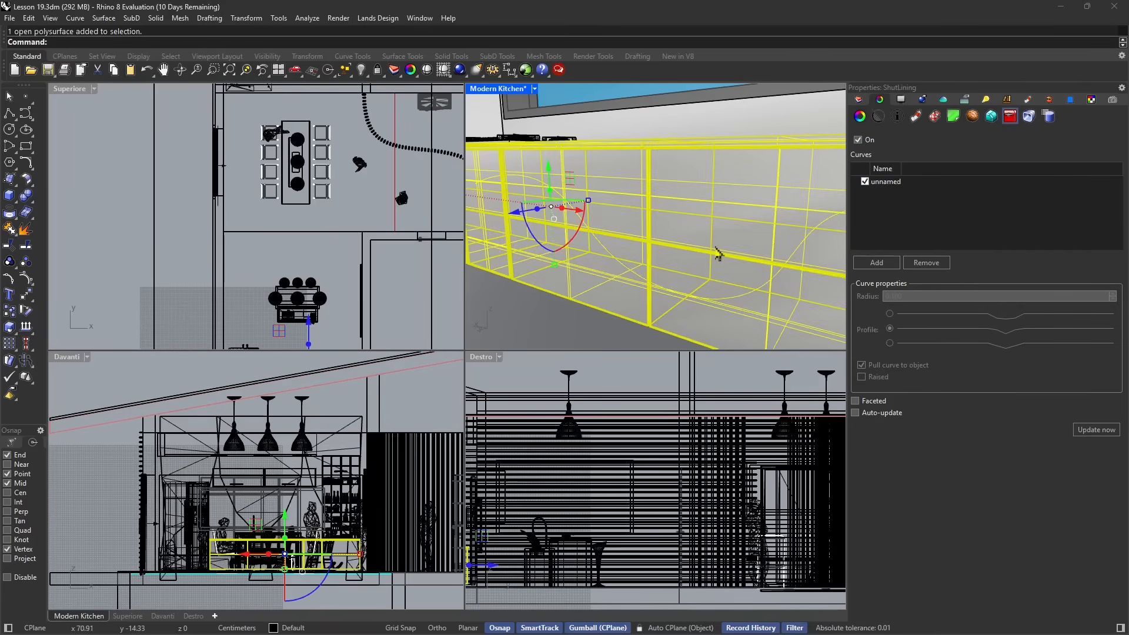
{"action": "left_click", "coordinate": [885, 183]}
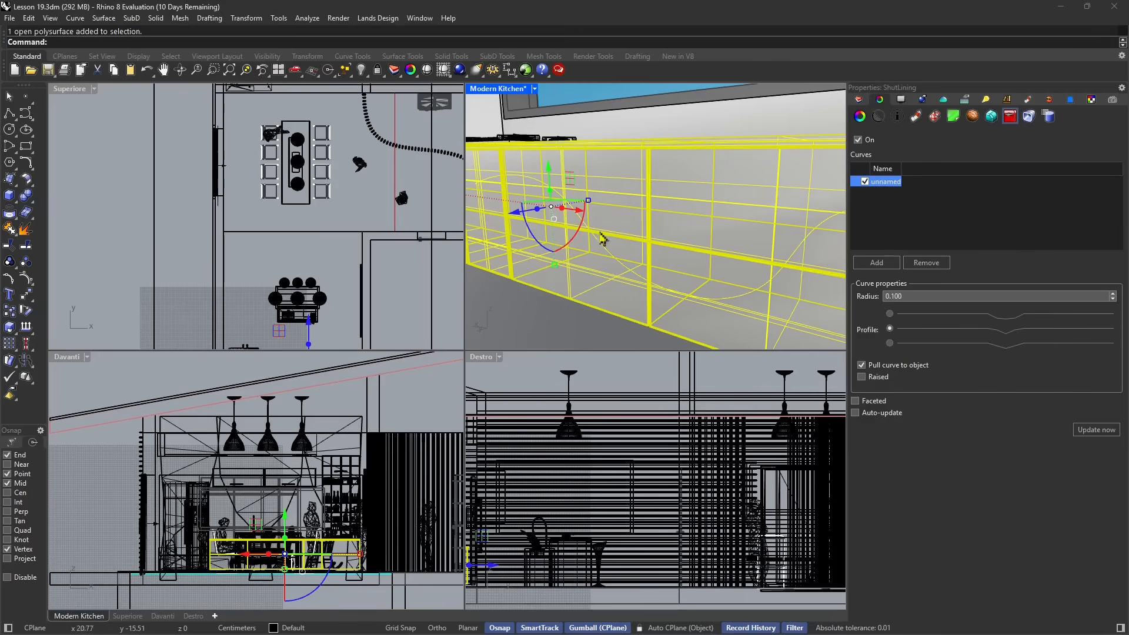
{"action": "left_click", "coordinate": [612, 257]}
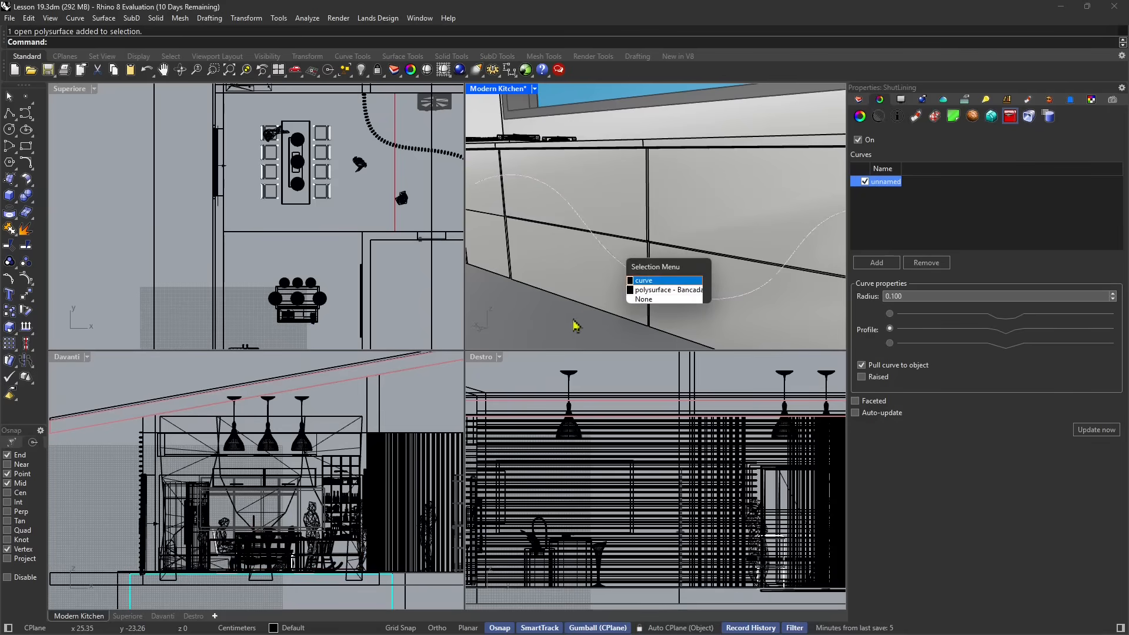
{"action": "left_click", "coordinate": [902, 298]}
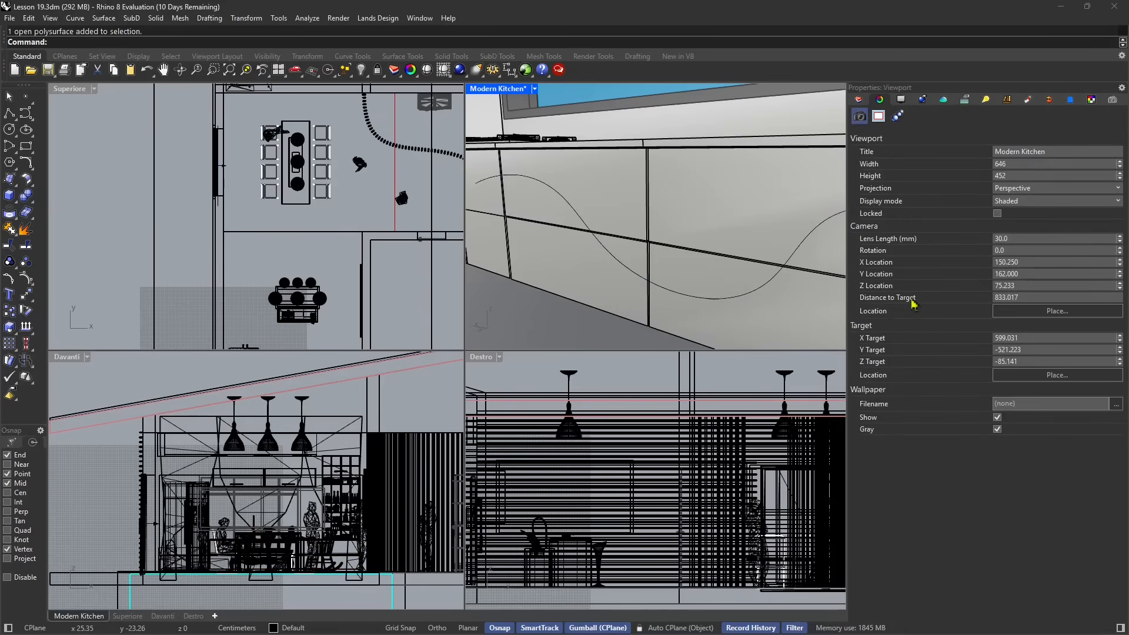
{"action": "left_click", "coordinate": [766, 283]}
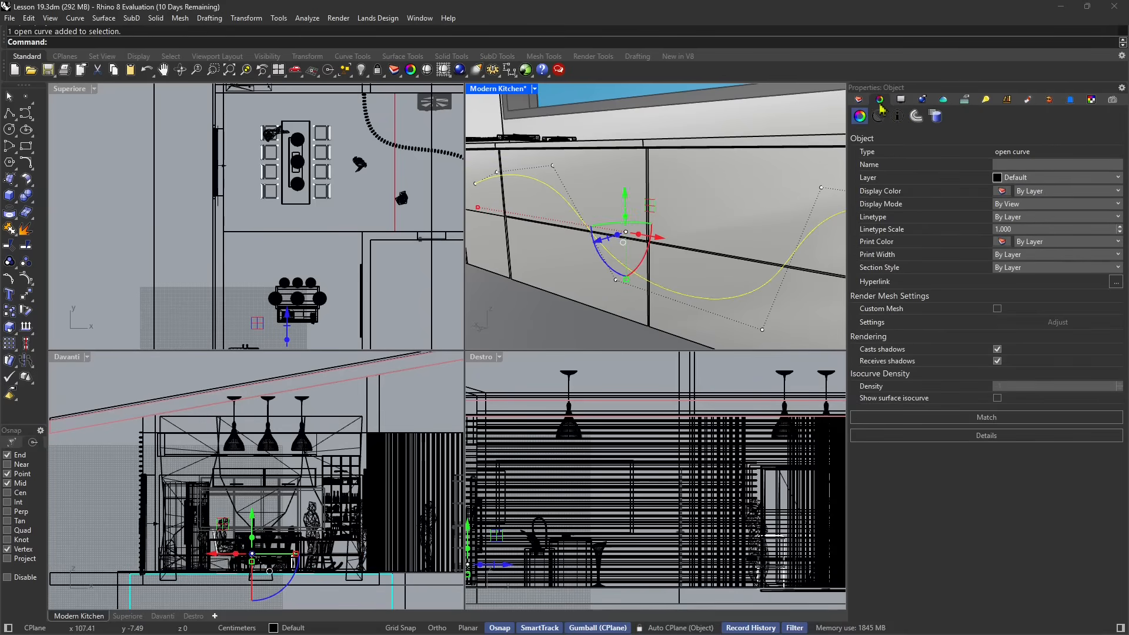
- Set the radius of the wavy curve's shut lining on the base cabinet to 1.000
{"action": "left_click", "coordinate": [756, 186]}
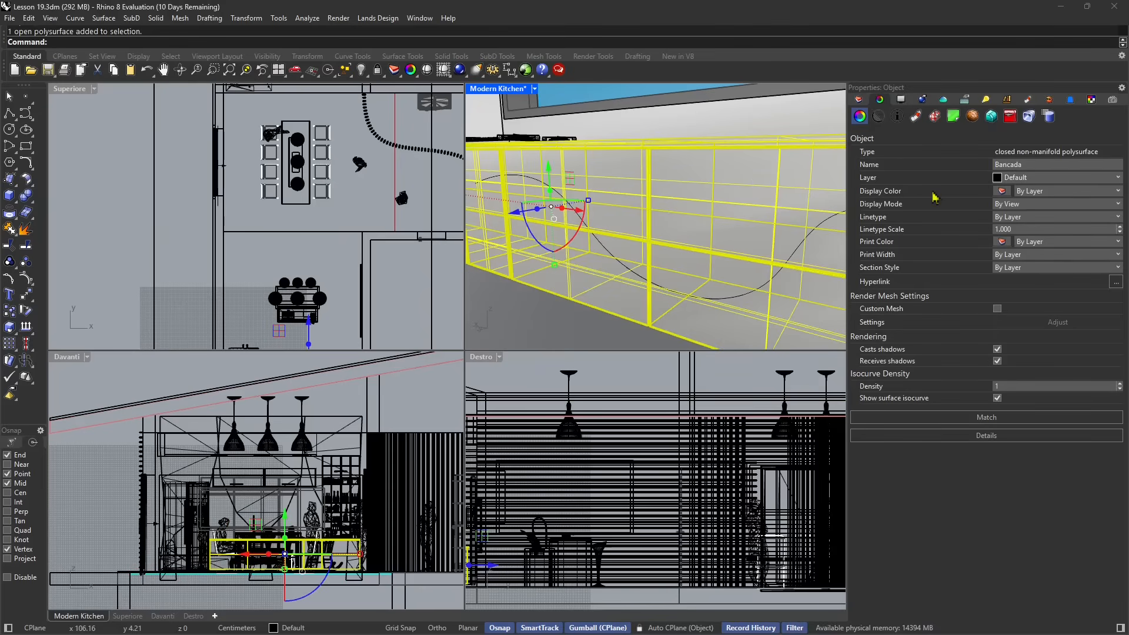
{"action": "left_click", "coordinate": [1010, 118]}
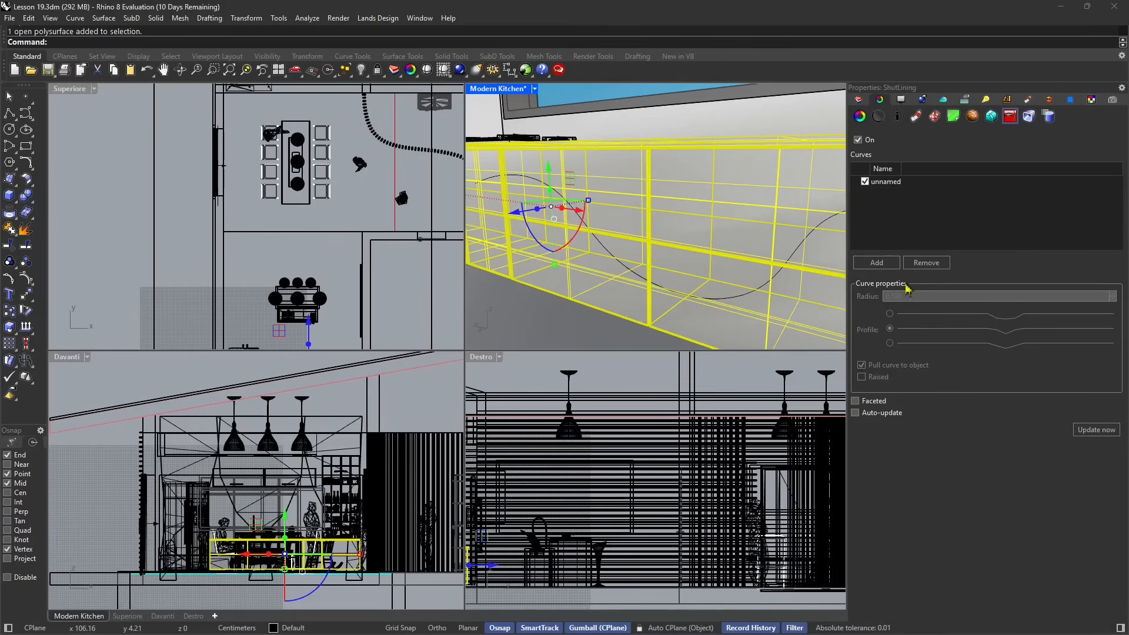
{"action": "left_click", "coordinate": [899, 181]}
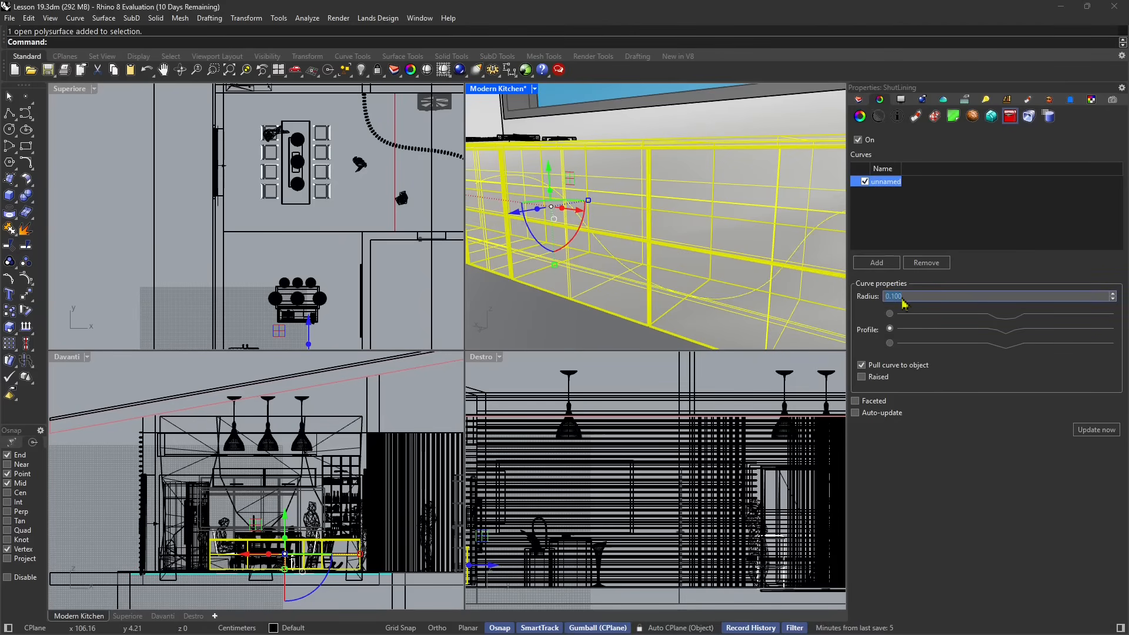
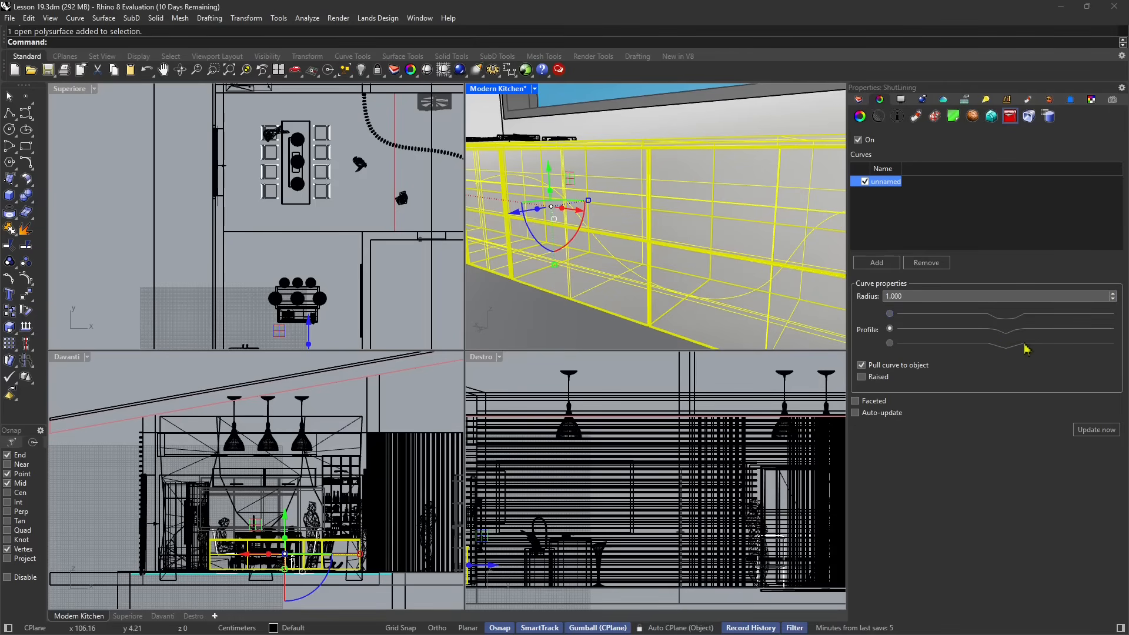
{"action": "left_click", "coordinate": [890, 343]}
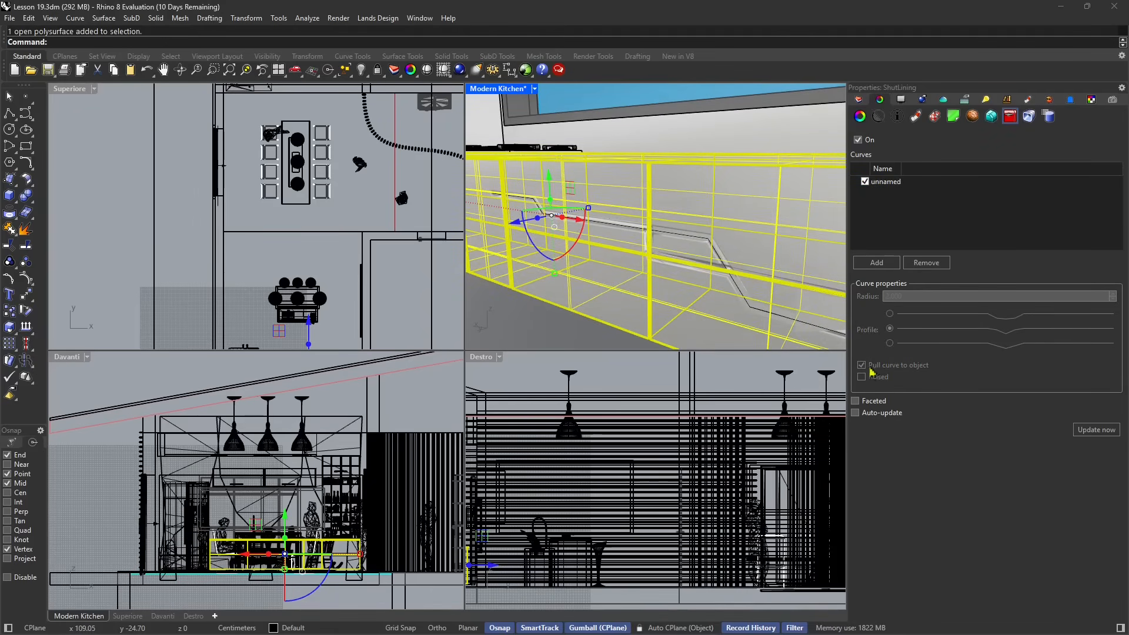
{"action": "left_click", "coordinate": [885, 182]}
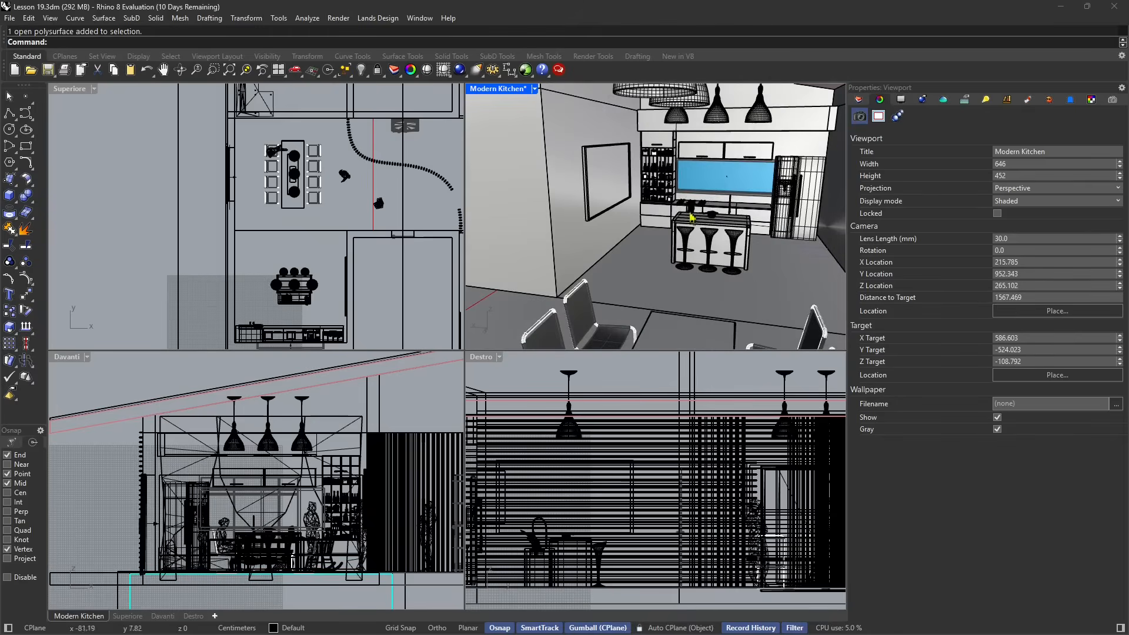
- Select the room's walls polysurface and isolate it, hiding all other objects
{"action": "left_click", "coordinate": [692, 218]}
{"action": "scroll", "coordinate": [692, 217], "scroll_direction": "up", "scroll_amount": 3}
{"action": "scroll", "coordinate": [641, 259], "scroll_direction": "up", "scroll_amount": 3}
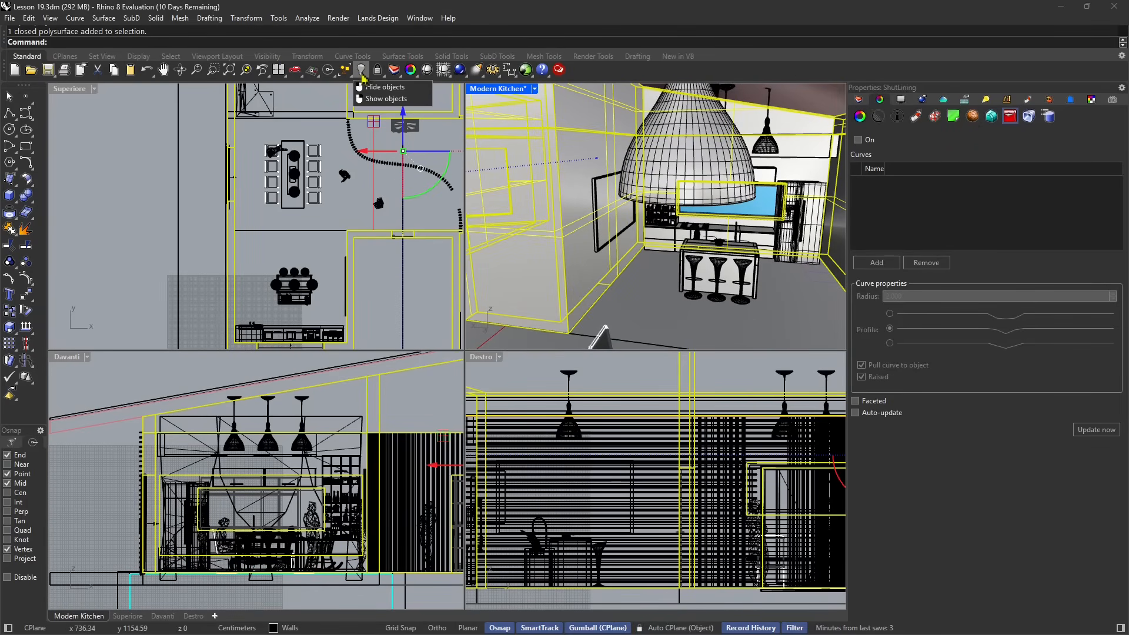
{"action": "left_click", "coordinate": [362, 72]}
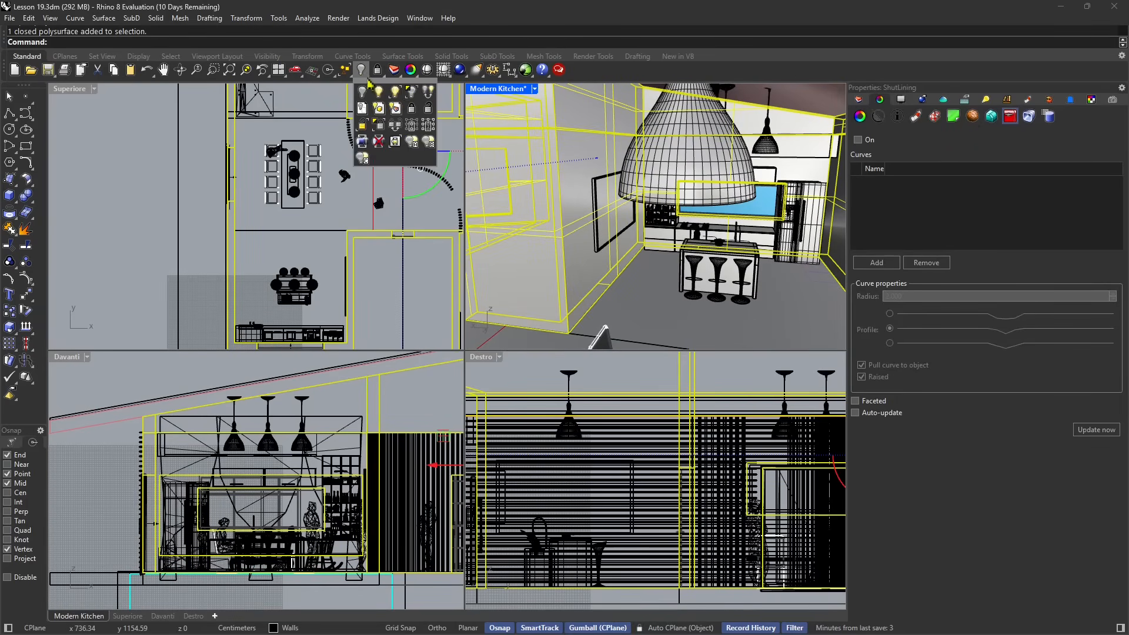
{"action": "left_click", "coordinate": [411, 93]}
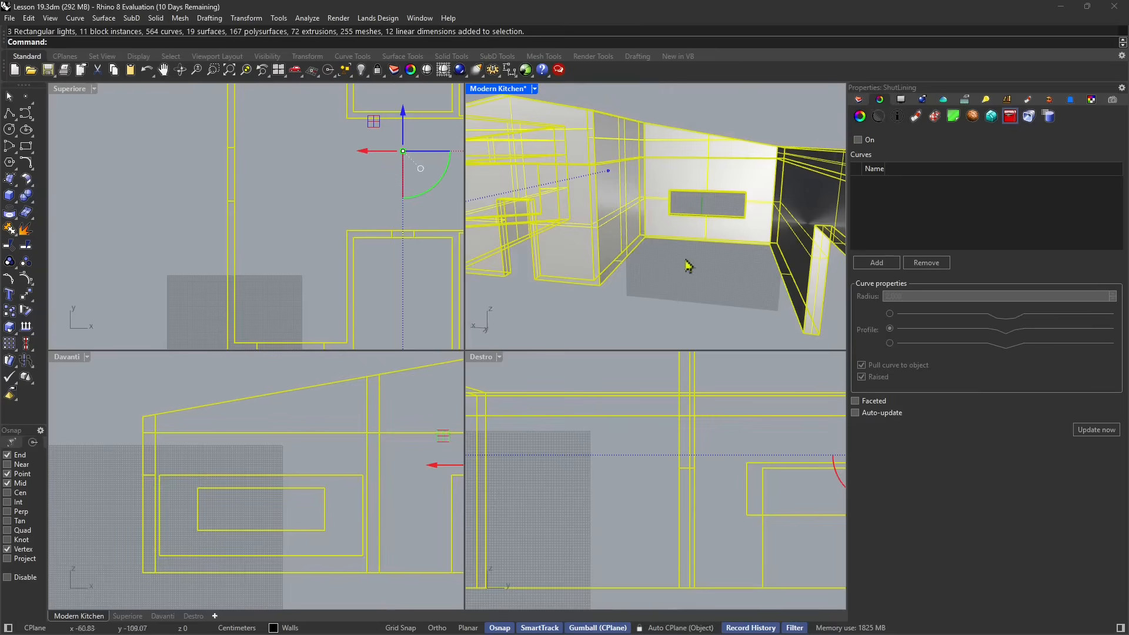
- Create a new Physically Based material and assign it to the isolated walls
{"action": "right_click_drag", "start_coordinate": [687, 262], "coordinate": [699, 274]}
{"action": "left_click", "coordinate": [699, 274]}
{"action": "left_click", "coordinate": [699, 179]}
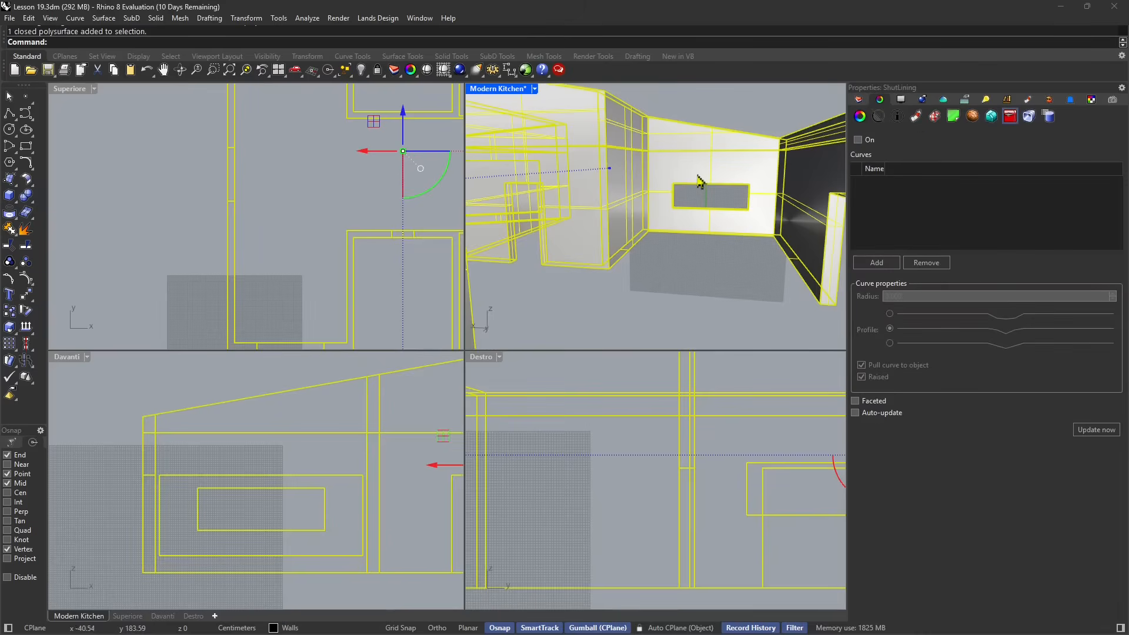
{"action": "left_click", "coordinate": [917, 116]}
{"action": "left_click", "coordinate": [931, 157]}
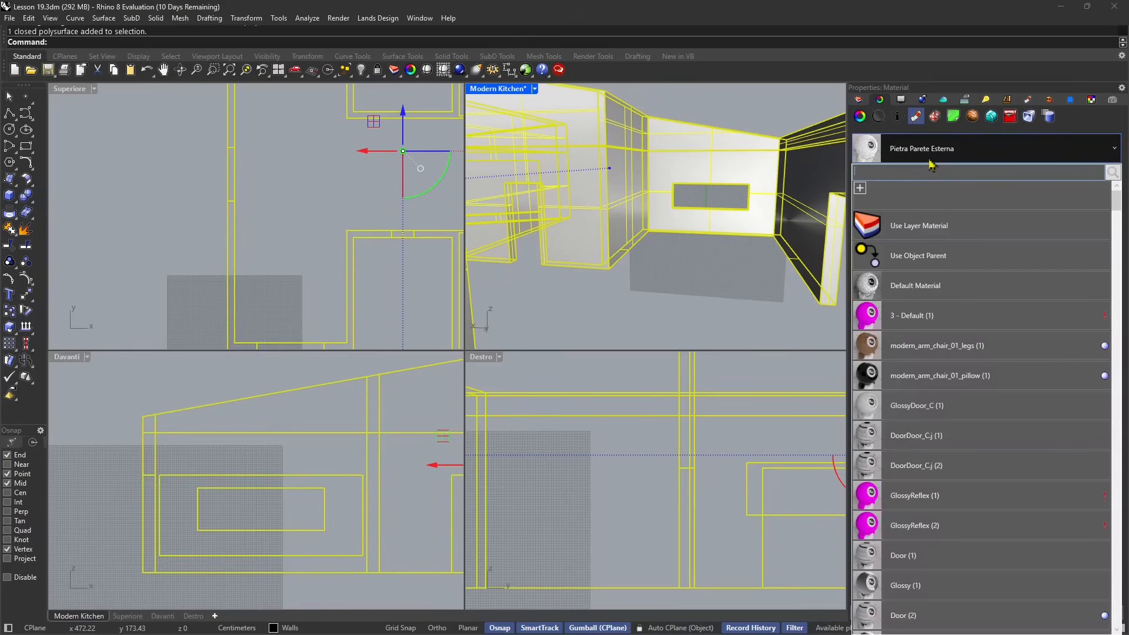
{"action": "left_click", "coordinate": [860, 188]}
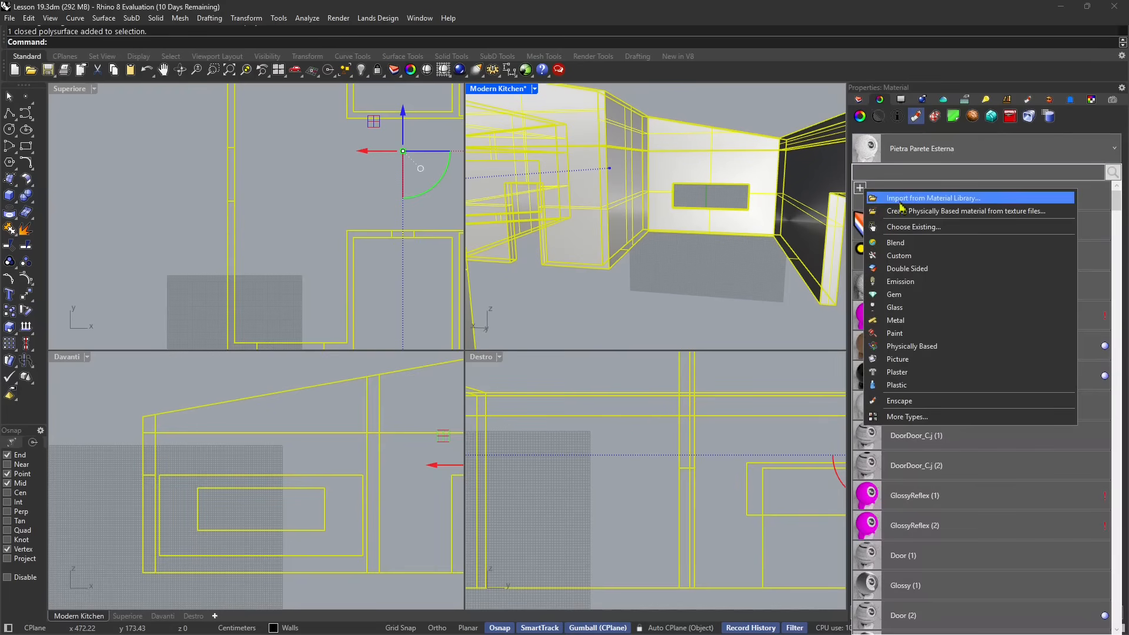
{"action": "left_click", "coordinate": [921, 347]}
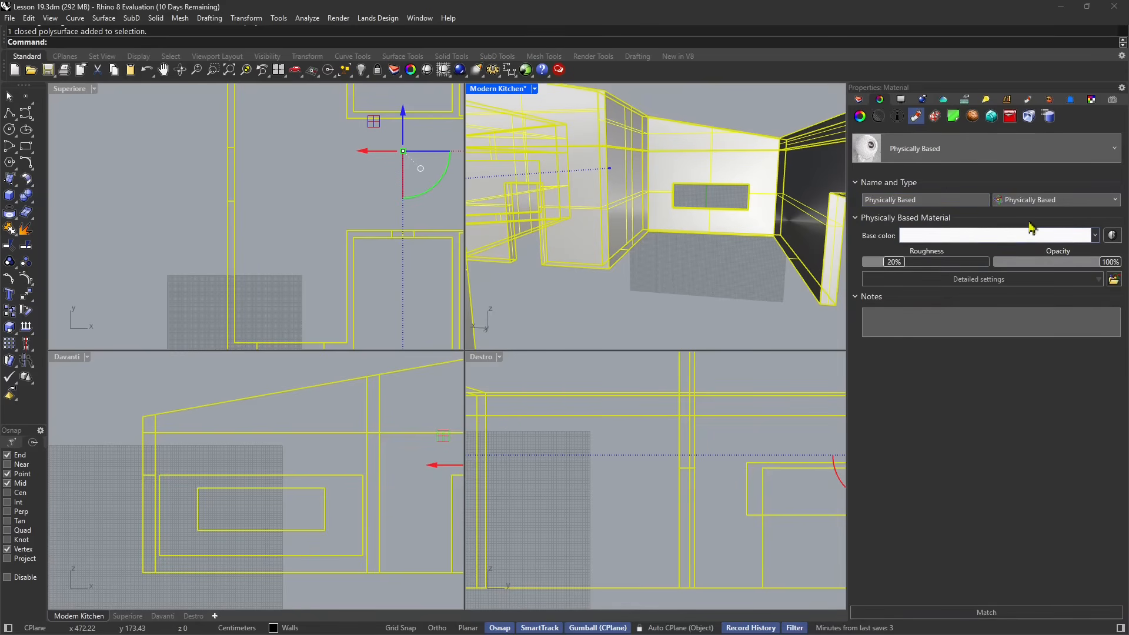
- Add the Bump / Normal and displacement settings to the walls' material and load brick_wall_13_rough_1k as its displacement map
{"action": "left_click", "coordinate": [975, 280]}
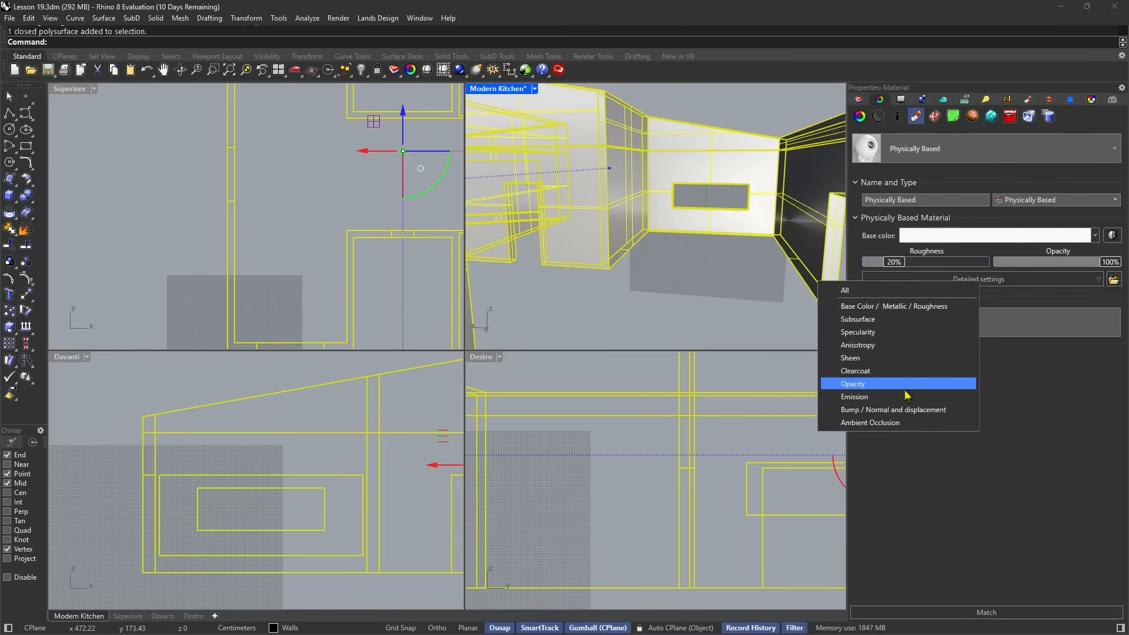
{"action": "left_click", "coordinate": [879, 410]}
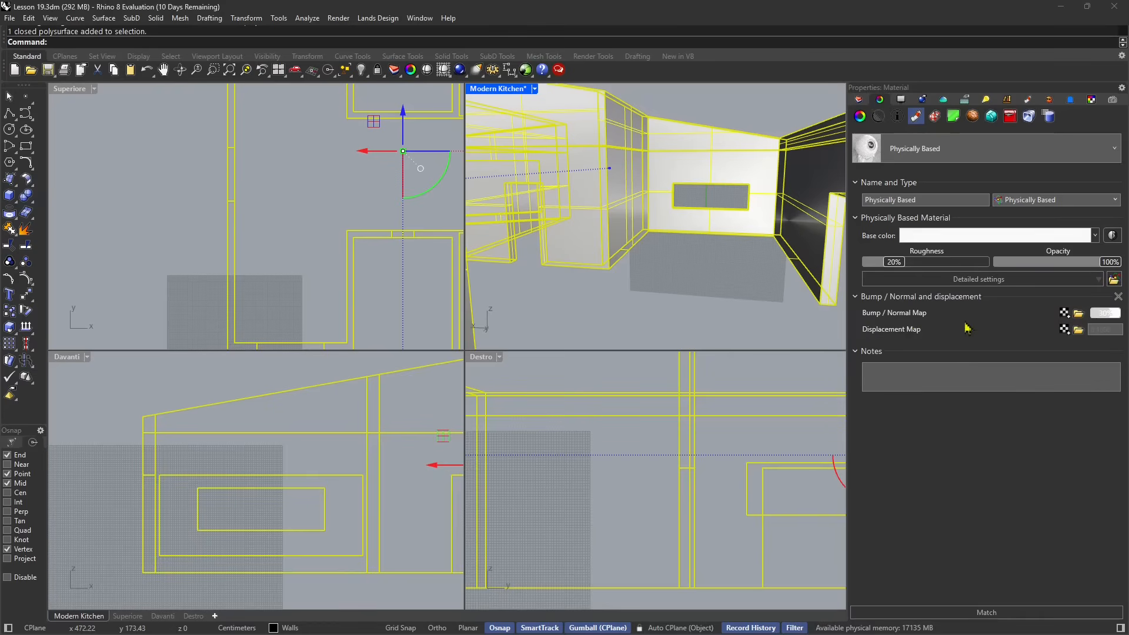
{"action": "left_click", "coordinate": [1079, 330]}
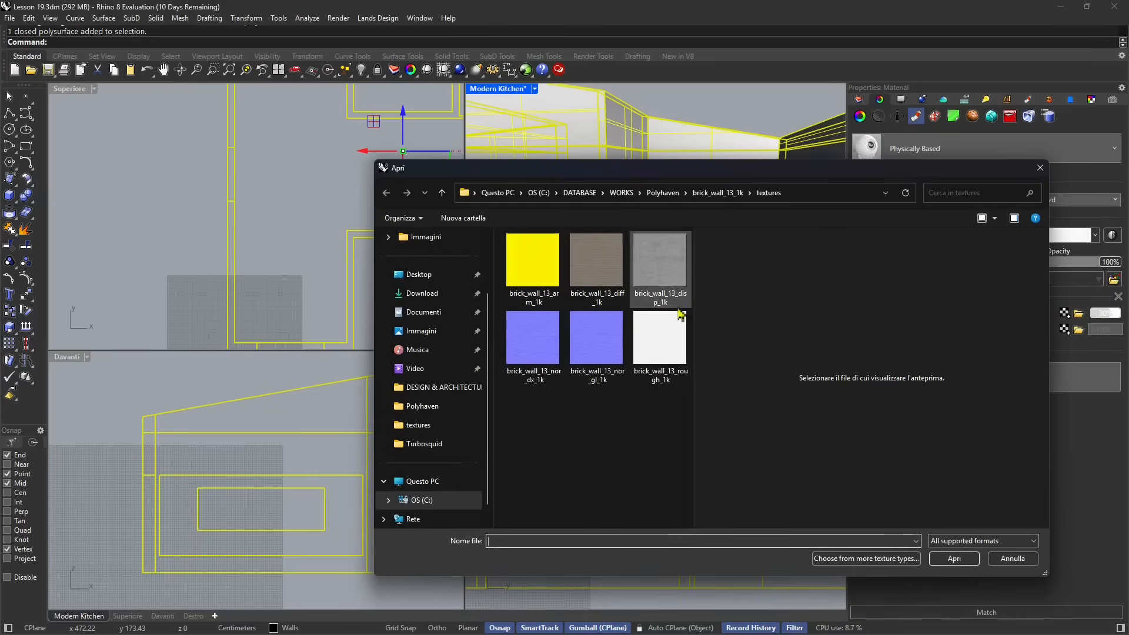
{"action": "left_click", "coordinate": [682, 335]}
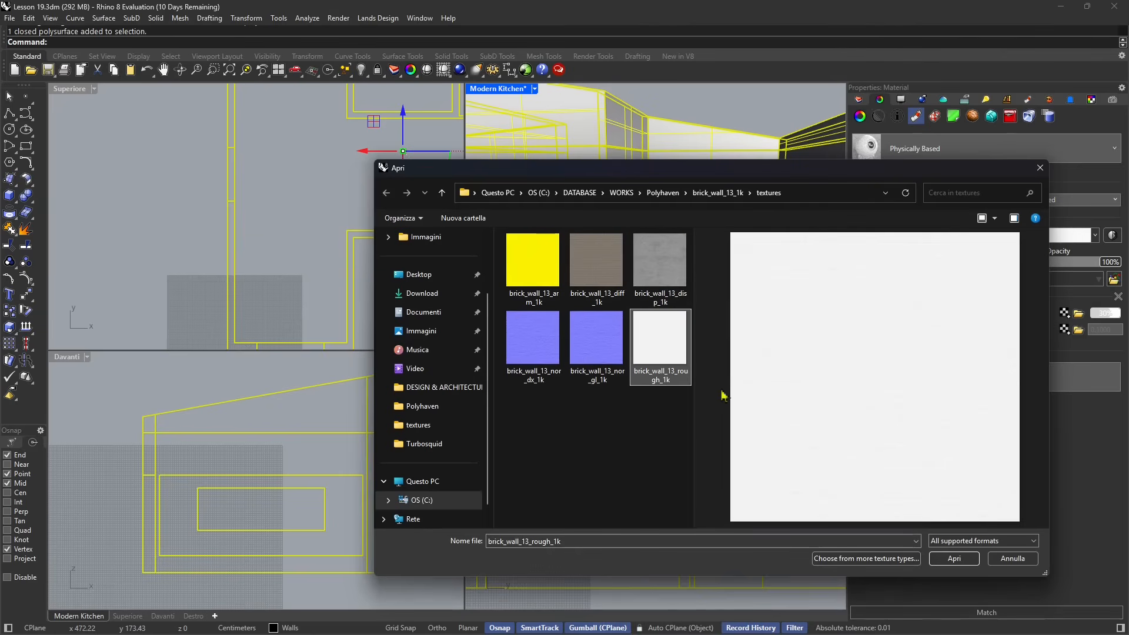
{"action": "left_click_drag", "start_coordinate": [698, 392], "coordinate": [615, 390]}
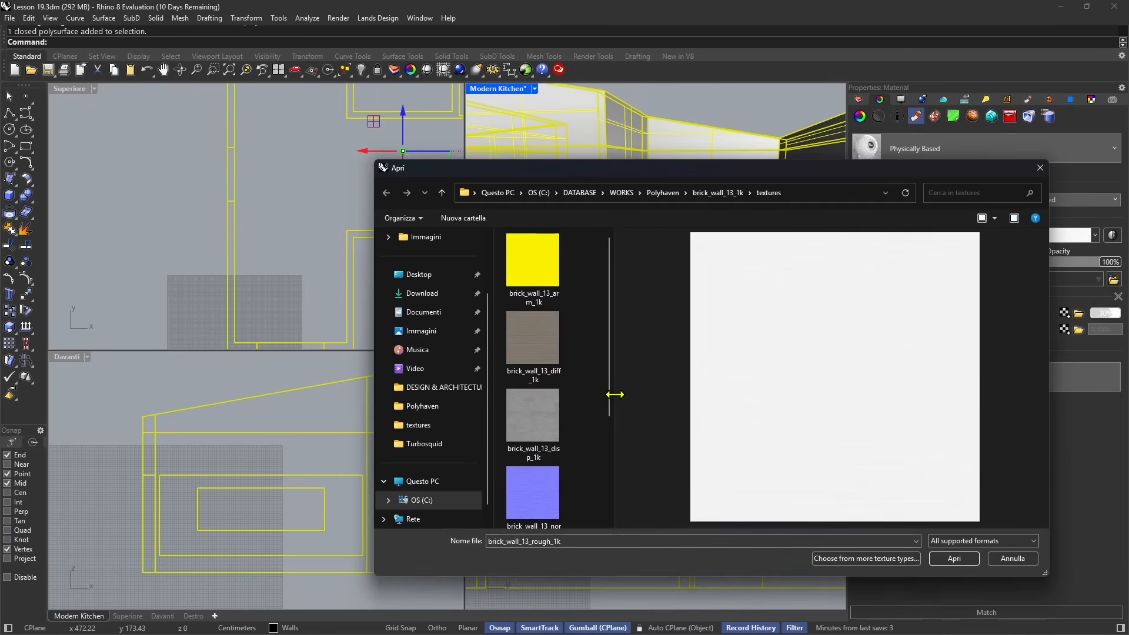
{"action": "left_click", "coordinate": [954, 558]}
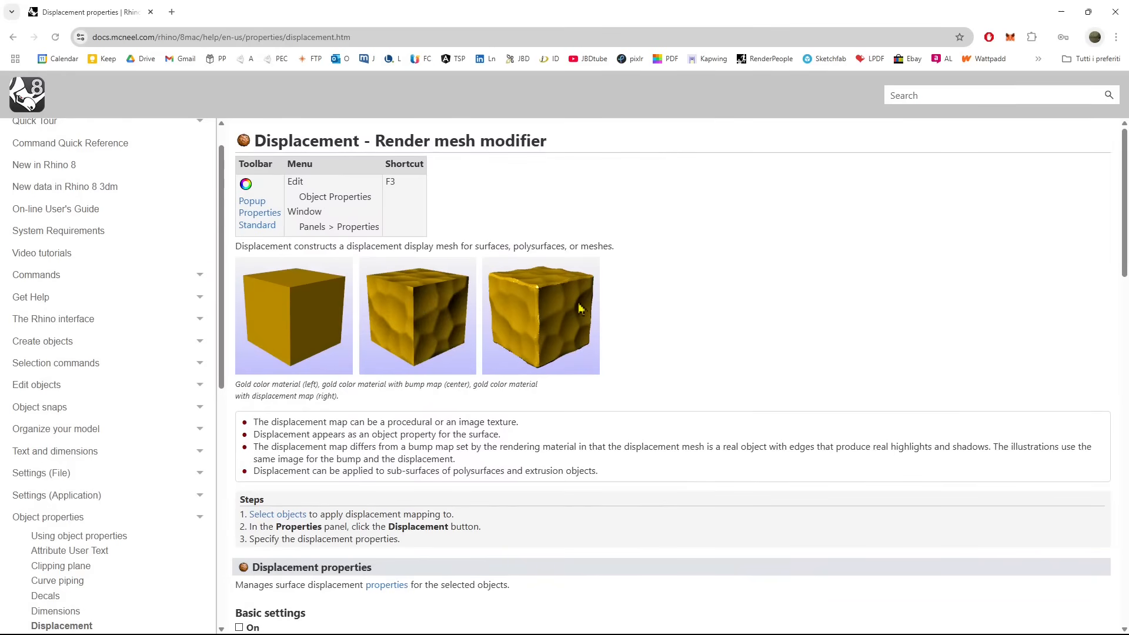
- Switch to the browser and examine the Rhino 8 help page on the Displacement render mesh modifier
{"action": "scroll", "coordinate": [603, 373], "scroll_direction": "down", "scroll_amount": 4}
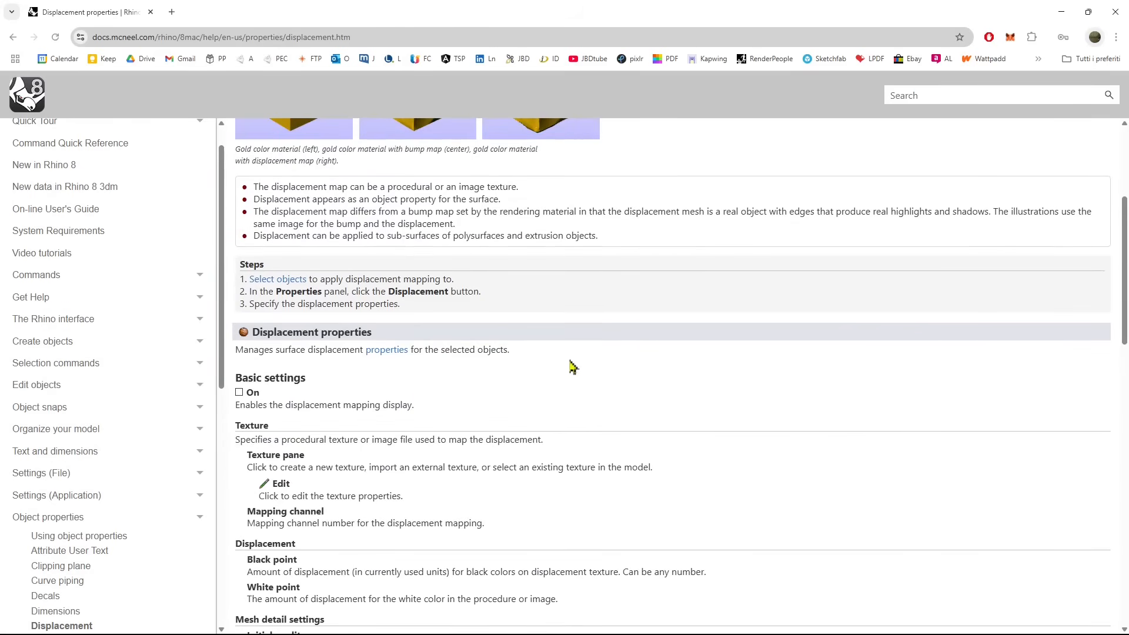
{"action": "scroll", "coordinate": [574, 367], "scroll_direction": "up", "scroll_amount": 4}
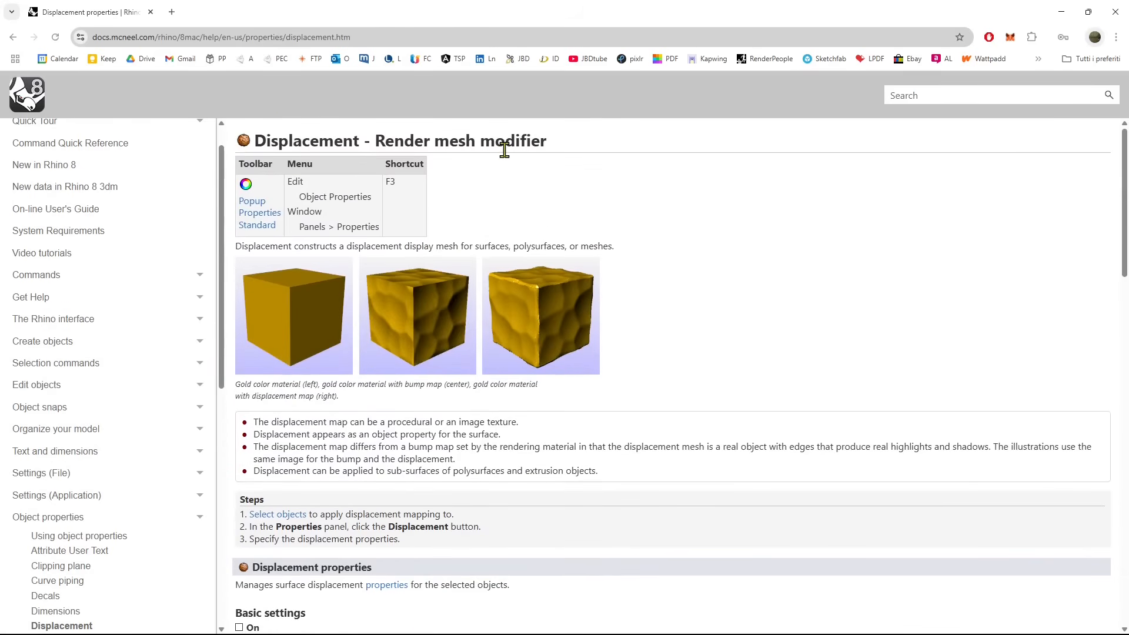
{"action": "left_click_drag", "start_coordinate": [435, 144], "coordinate": [475, 144]}
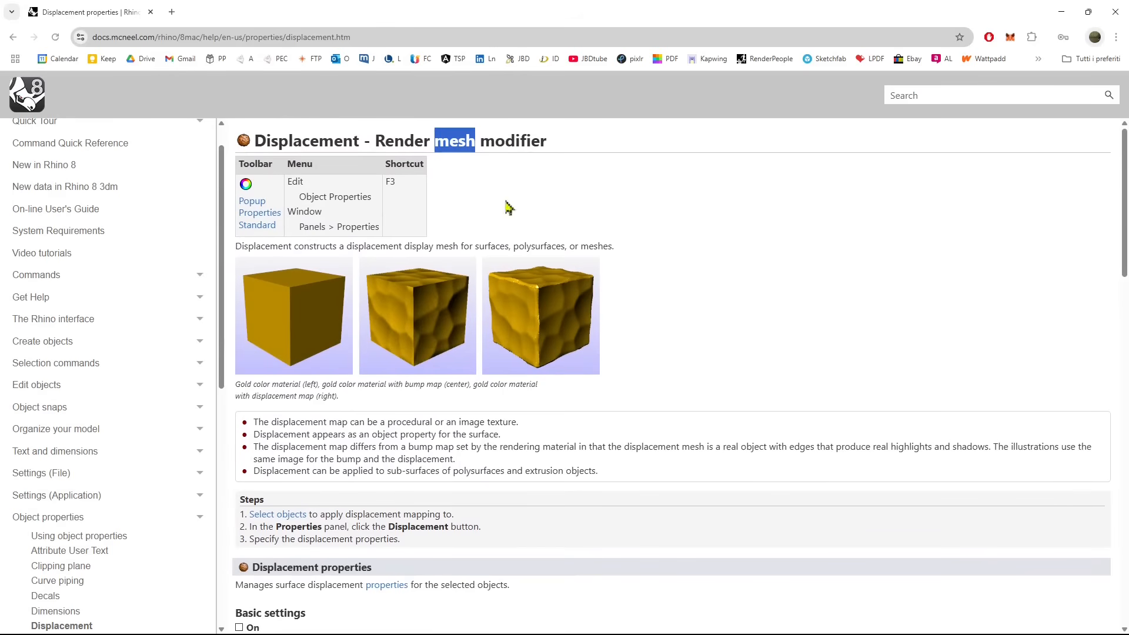
- Read the help page's displacement, mesh detail and advanced settings and its modifier order note, and close the page to return to Rhino
{"action": "left_click", "coordinate": [759, 313]}
{"action": "scroll", "coordinate": [752, 375], "scroll_direction": "down", "scroll_amount": 6}
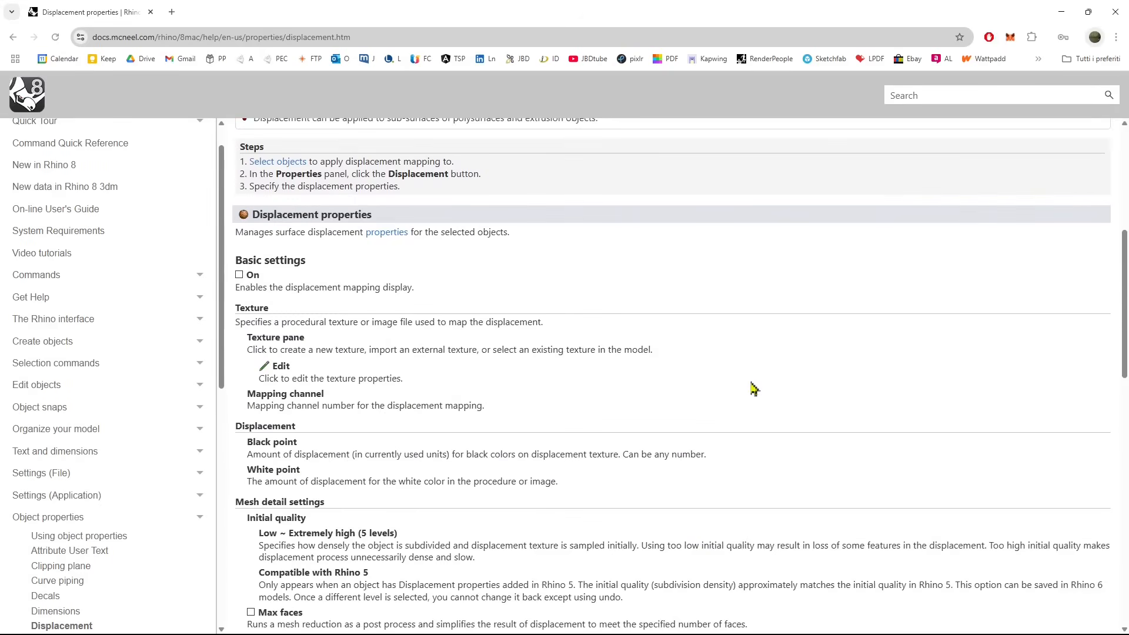
{"action": "scroll", "coordinate": [754, 390], "scroll_direction": "down", "scroll_amount": 3}
{"action": "scroll", "coordinate": [445, 305], "scroll_direction": "down", "scroll_amount": 3}
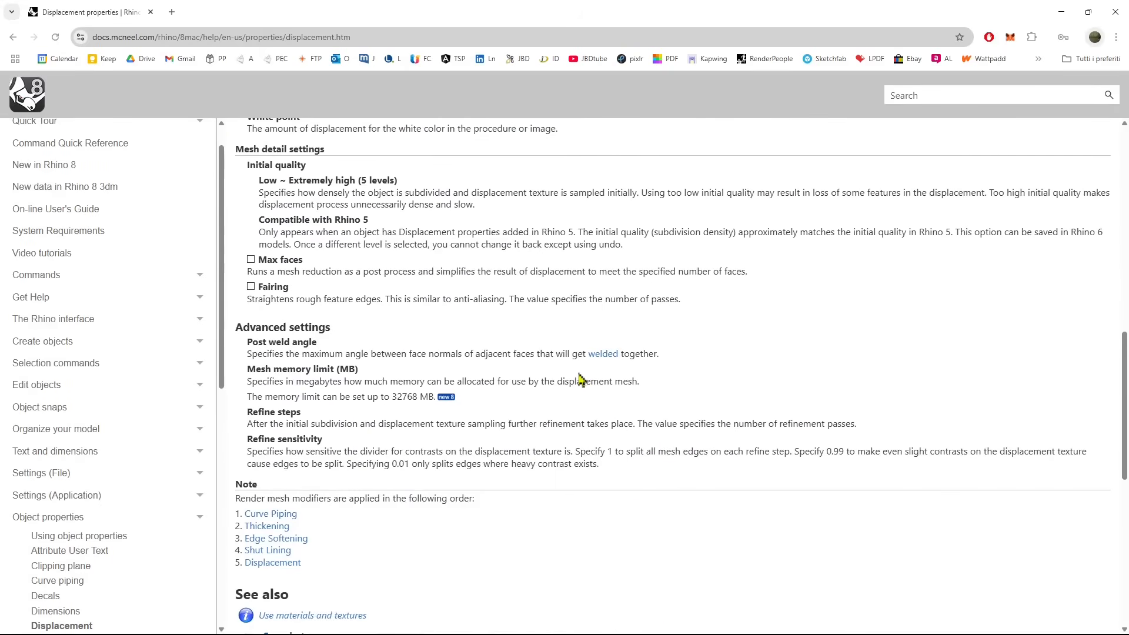
{"action": "scroll", "coordinate": [581, 381], "scroll_direction": "down", "scroll_amount": 1}
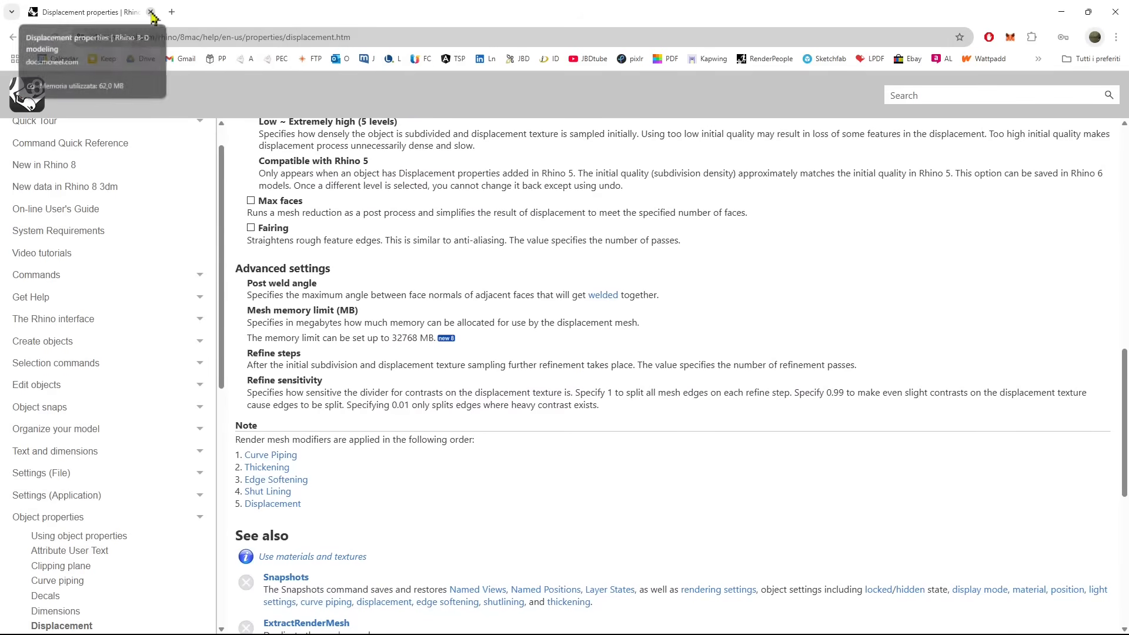
{"action": "left_click", "coordinate": [151, 12]}
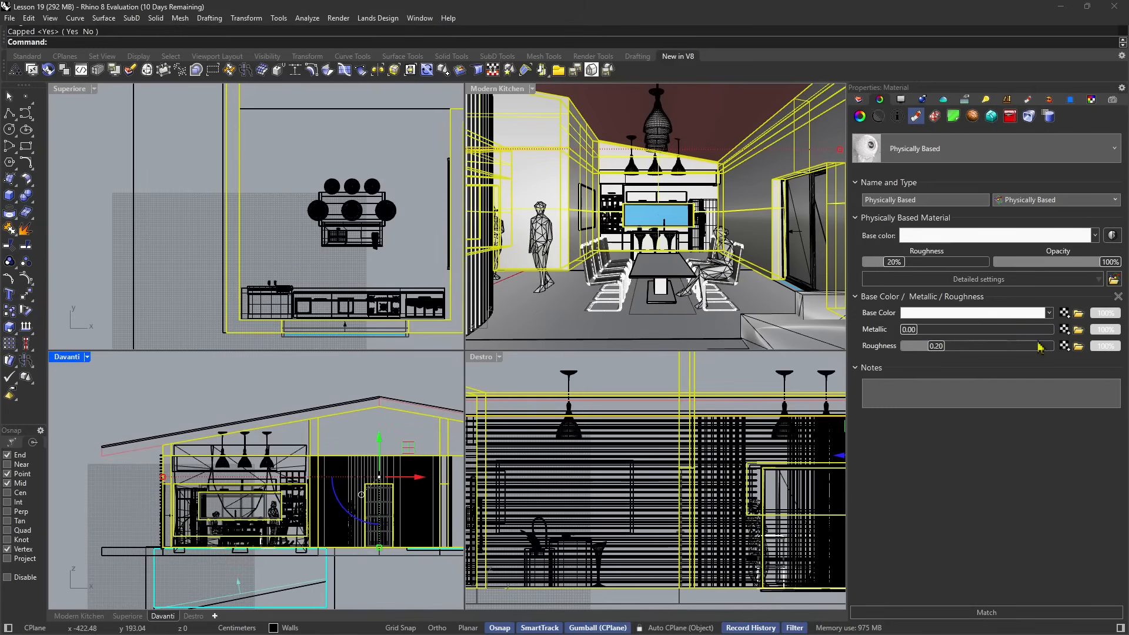
- Add Bump / Normal and displacement settings to the walls' material, loading brick_wall_13_nor_dx_1k as normal map and brick_wall_13_diff_1k as base color
{"action": "left_click", "coordinate": [969, 282]}
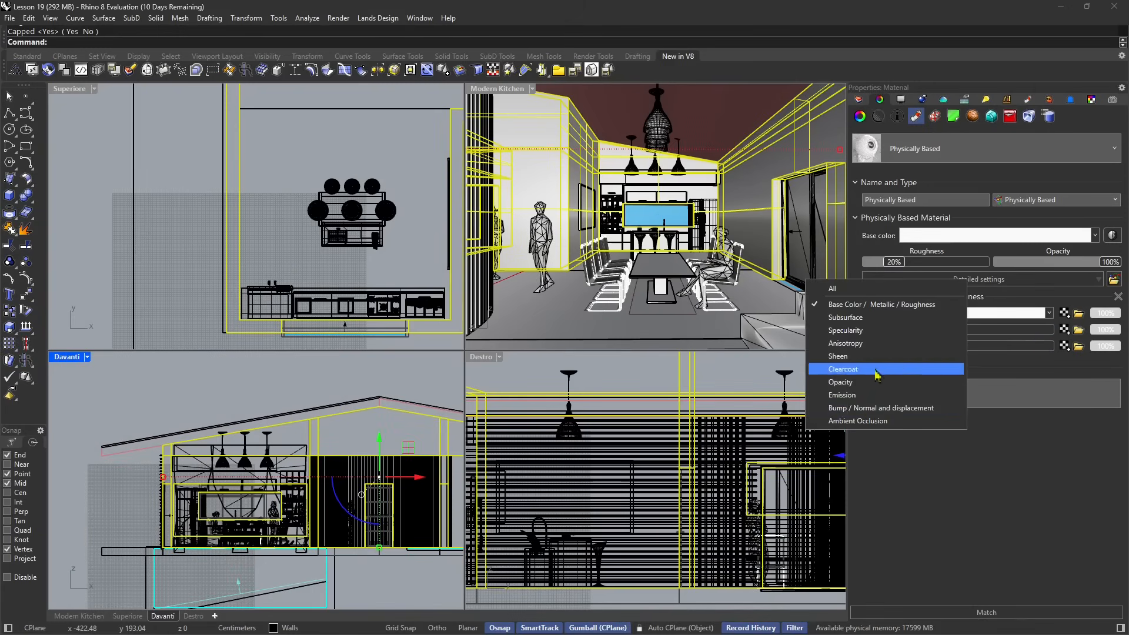
{"action": "left_click", "coordinate": [874, 408]}
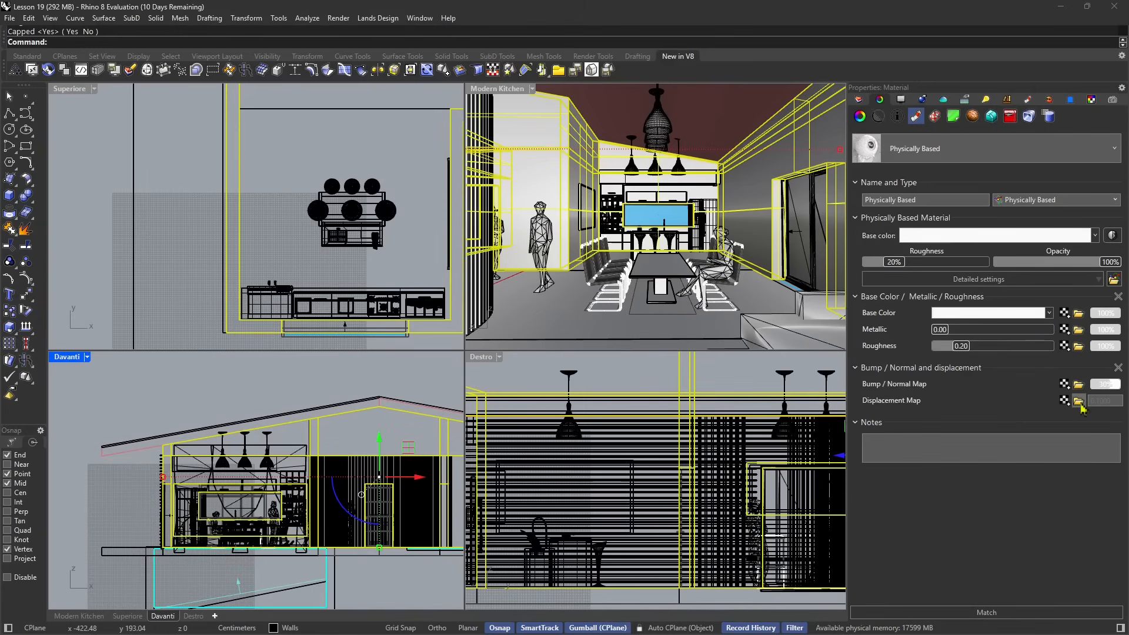
{"action": "left_click", "coordinate": [1079, 384]}
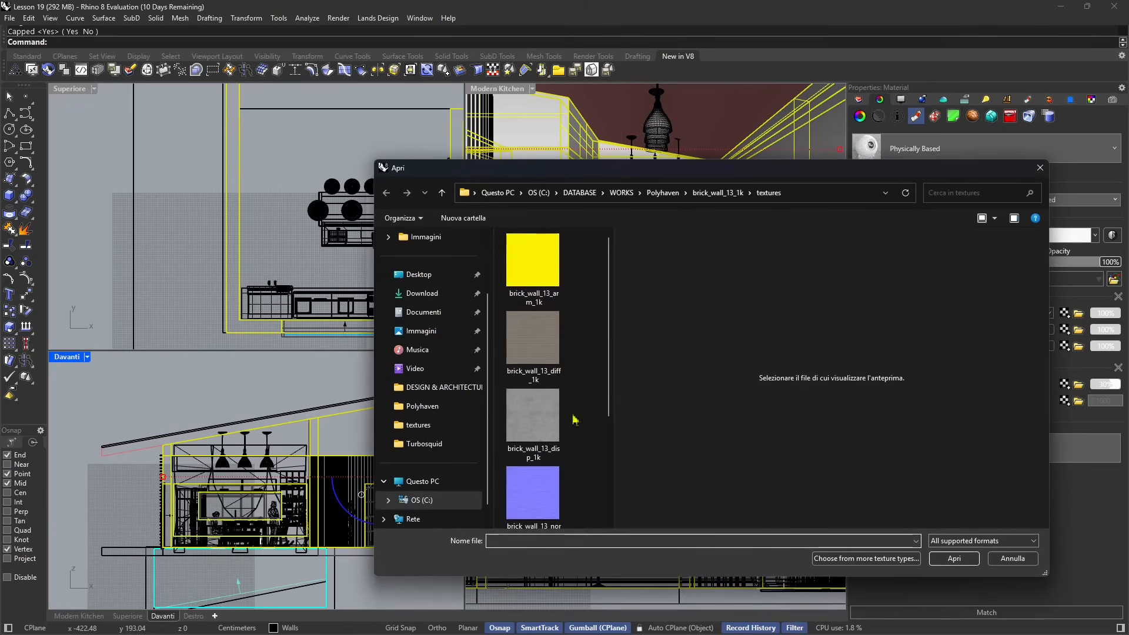
{"action": "double_click", "coordinate": [533, 493]}
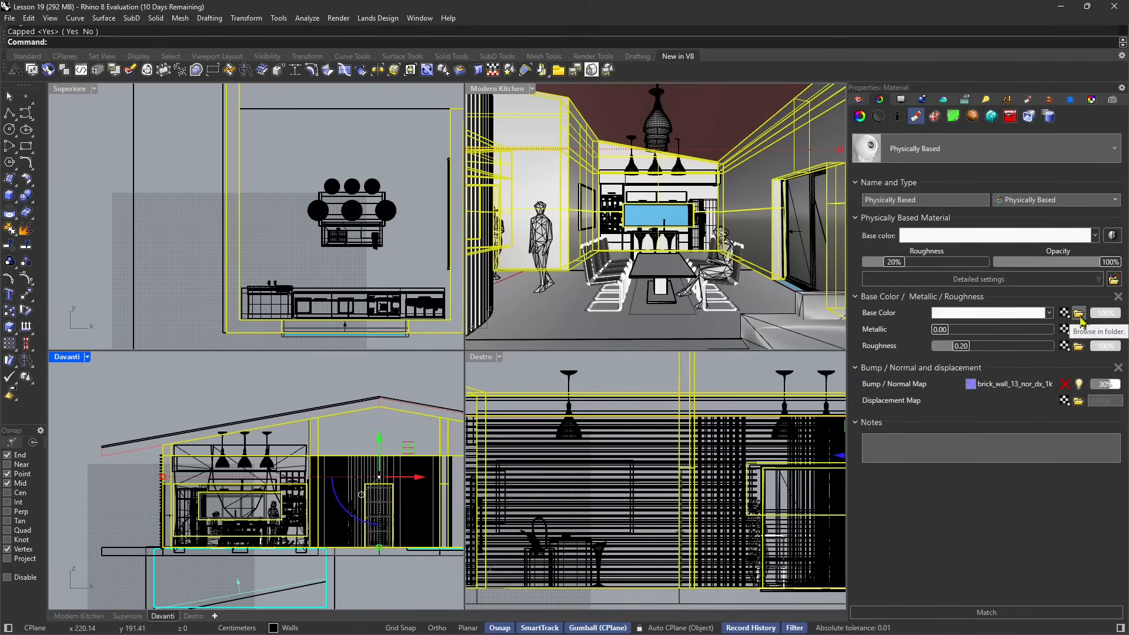
{"action": "left_click", "coordinate": [1079, 313]}
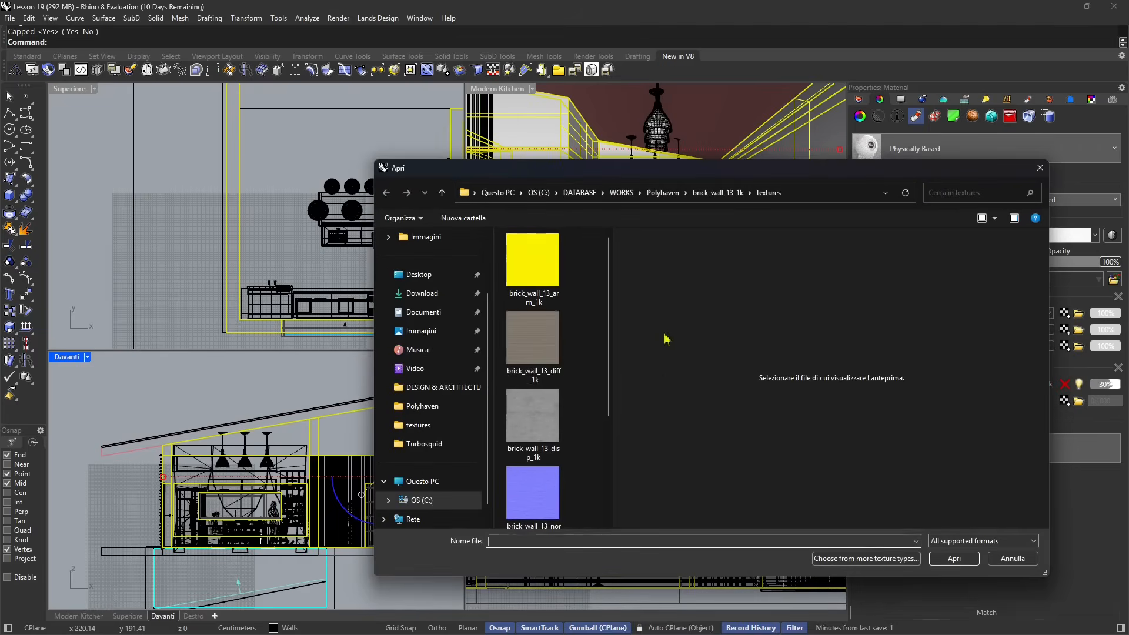
{"action": "double_click", "coordinate": [536, 344]}
{"action": "left_click", "coordinate": [1078, 348]}
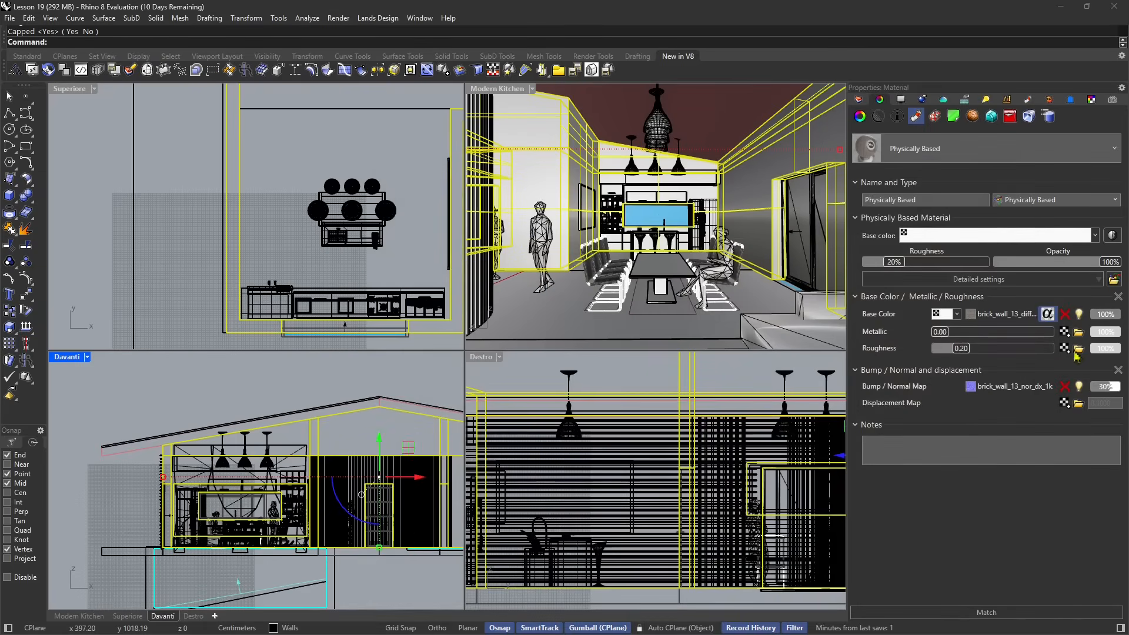
{"action": "double_click", "coordinate": [533, 414]}
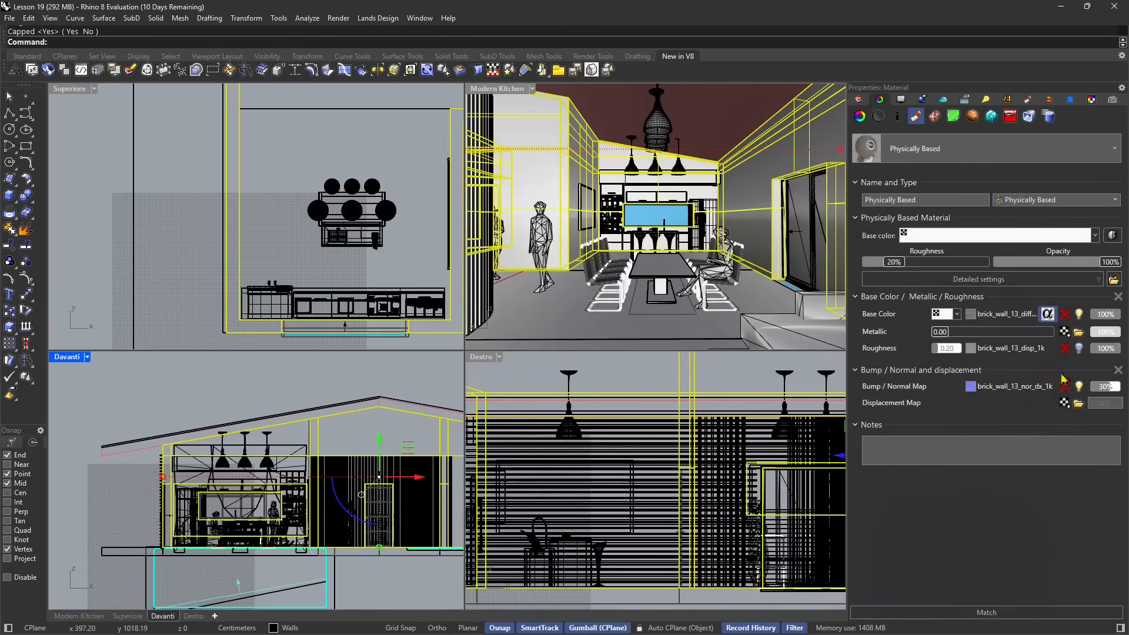
{"action": "left_click", "coordinate": [1065, 348]}
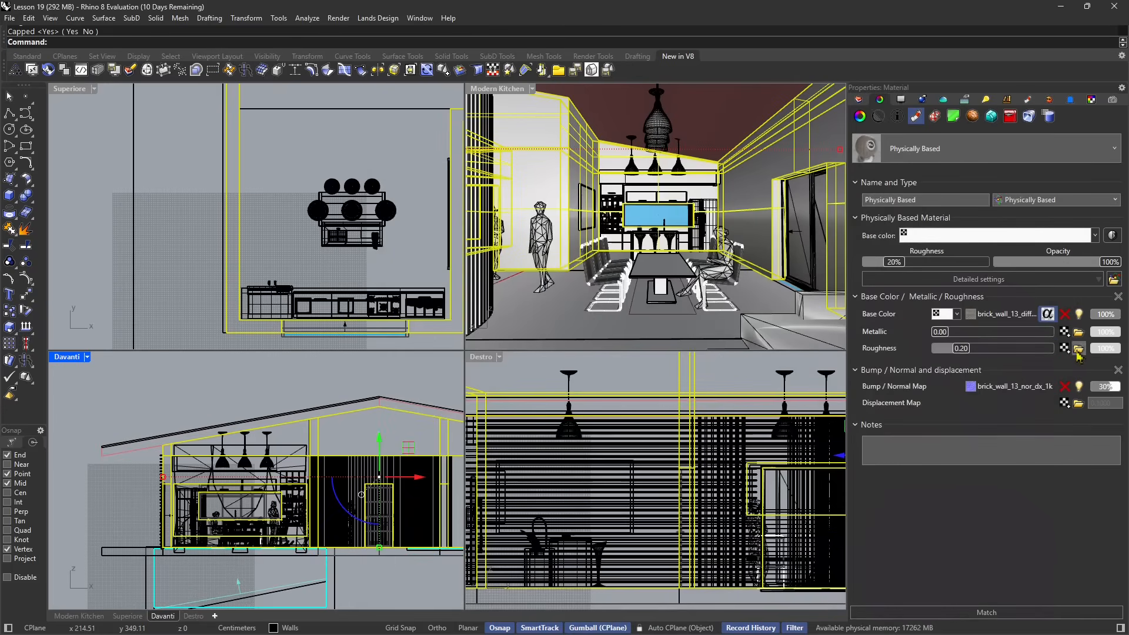
- Load brick_wall_13_rough_1k as the roughness map of the walls' material
{"action": "left_click", "coordinate": [1079, 348]}
{"action": "left_click", "coordinate": [537, 414]}
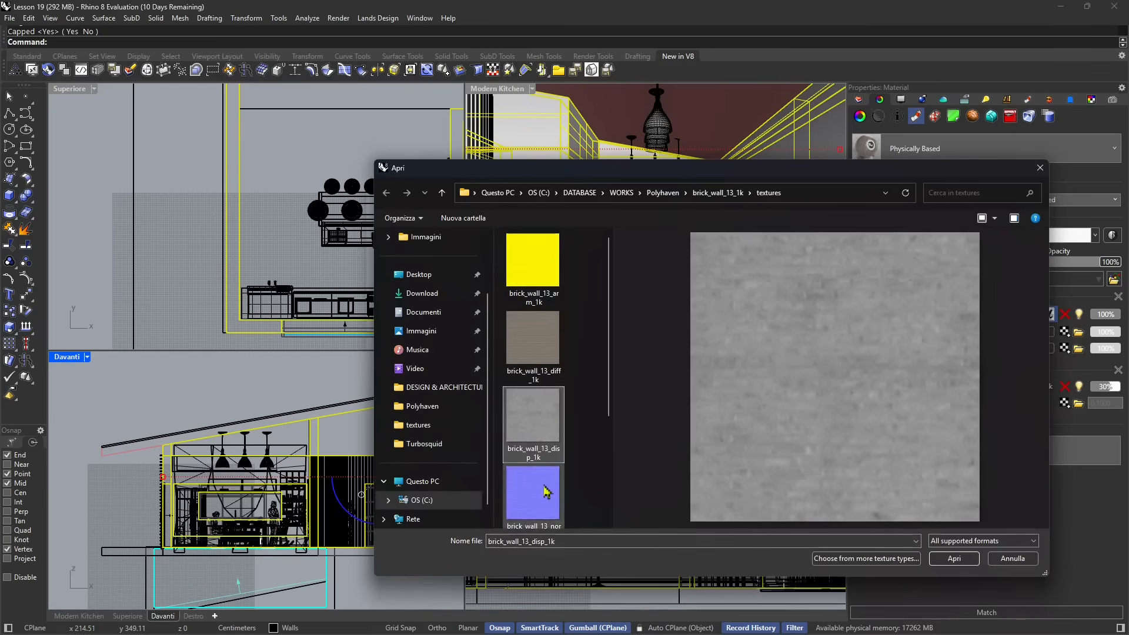
{"action": "scroll", "coordinate": [544, 485], "scroll_direction": "down", "scroll_amount": 2}
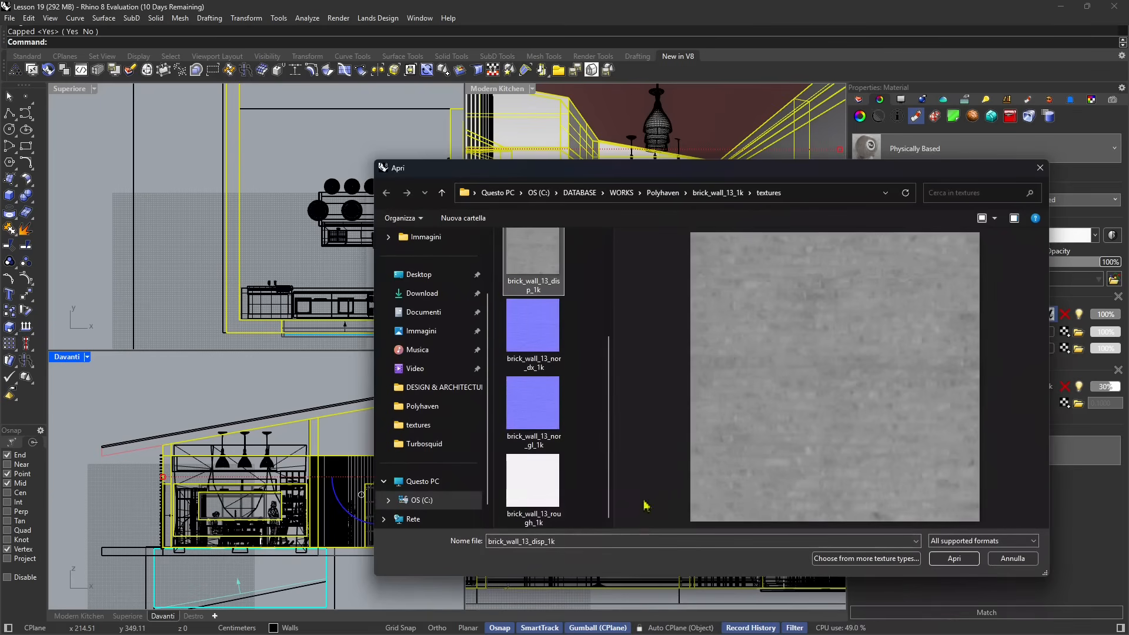
{"action": "double_click", "coordinate": [554, 500]}
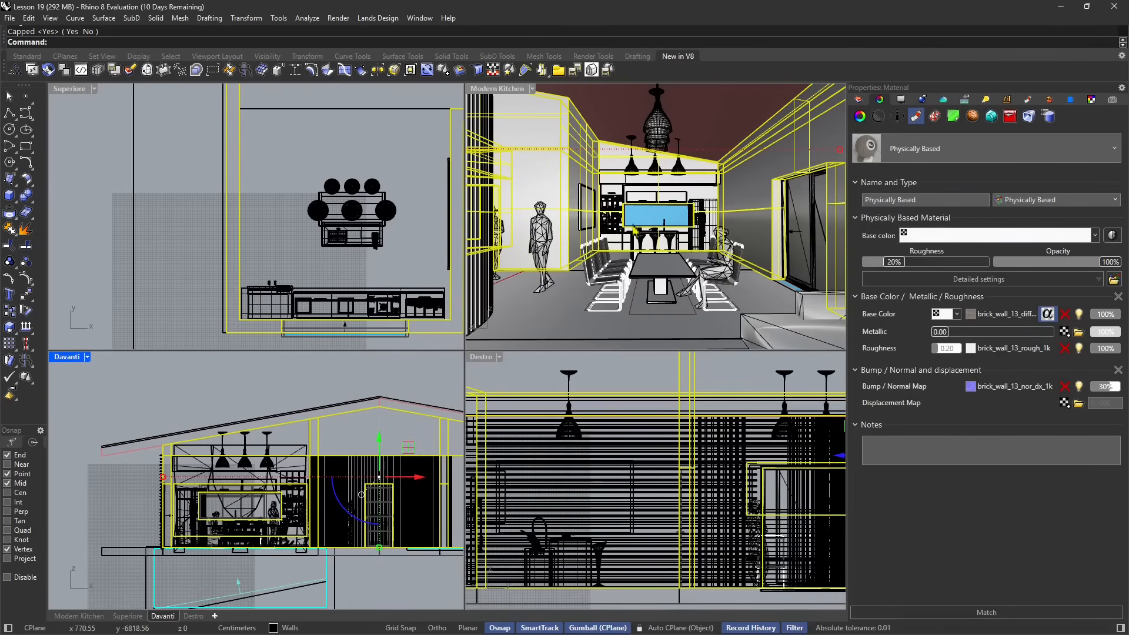
- Set the Modern Kitchen viewport to Raytraced display and inspect the wall area around the kitchen window up close
{"action": "left_click", "coordinate": [532, 89]}
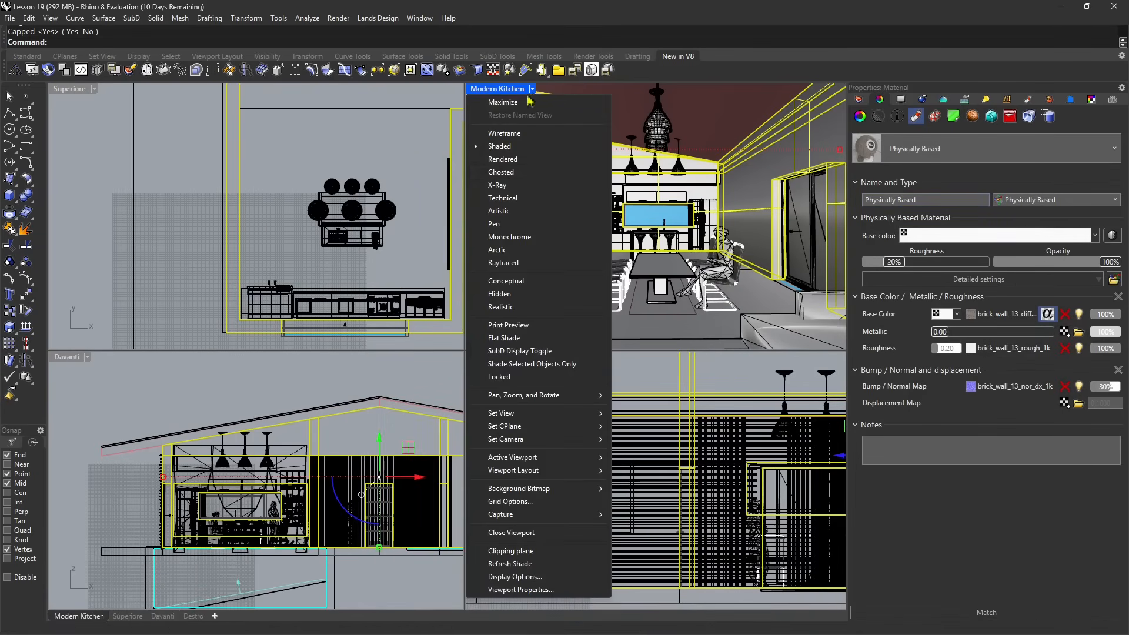
{"action": "left_click", "coordinate": [503, 263]}
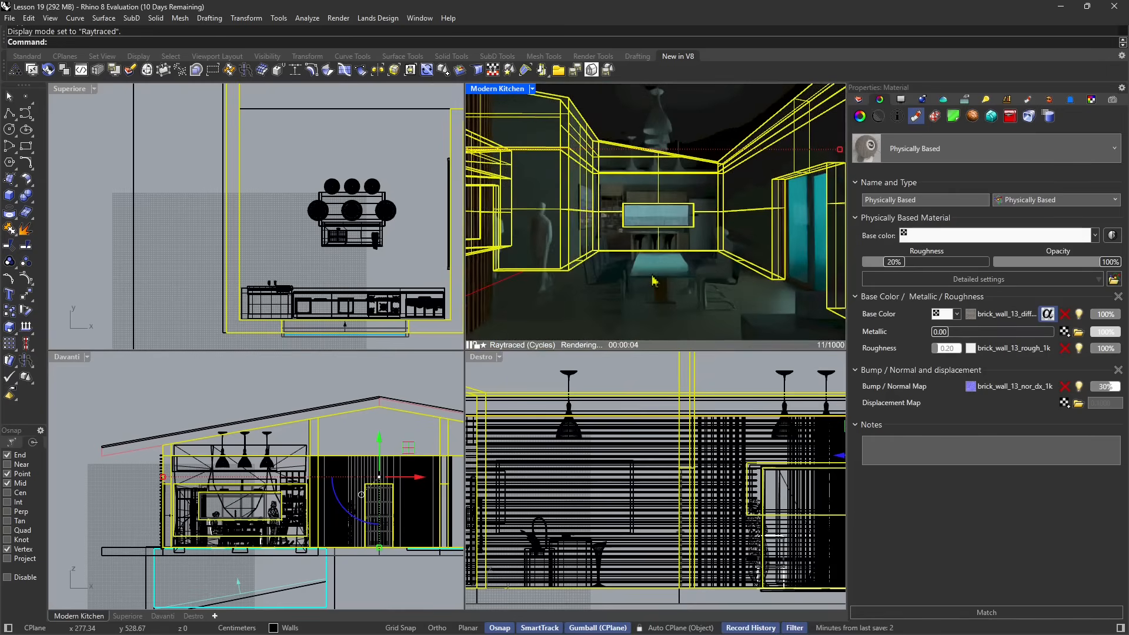
{"action": "scroll", "coordinate": [663, 229], "scroll_direction": "up", "scroll_amount": 5}
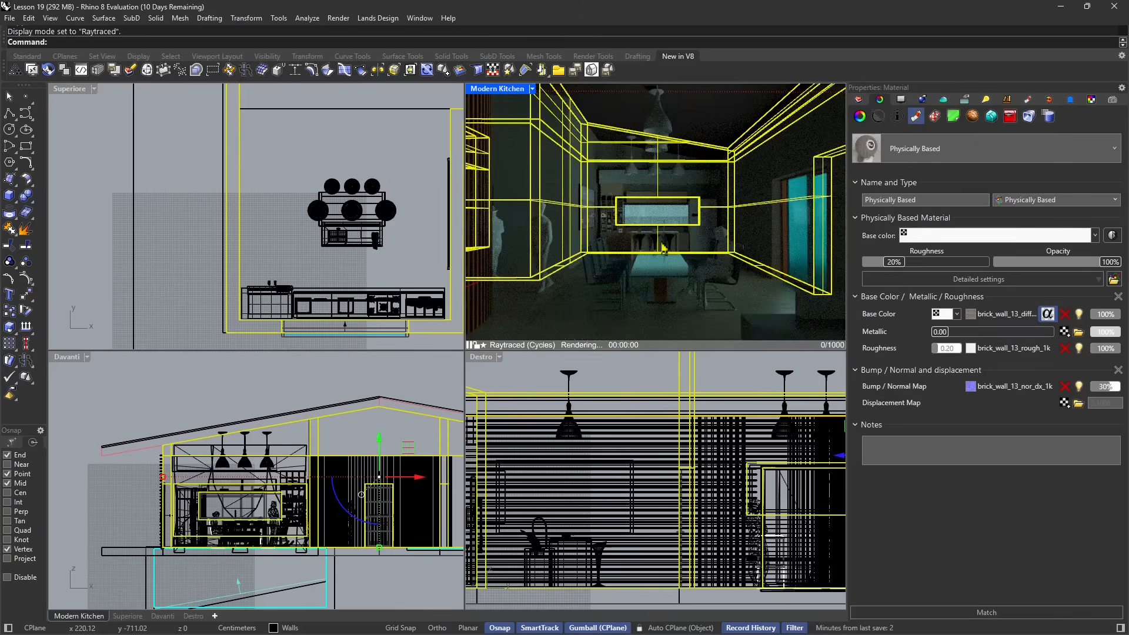
{"action": "scroll", "coordinate": [659, 200], "scroll_direction": "up", "scroll_amount": 6}
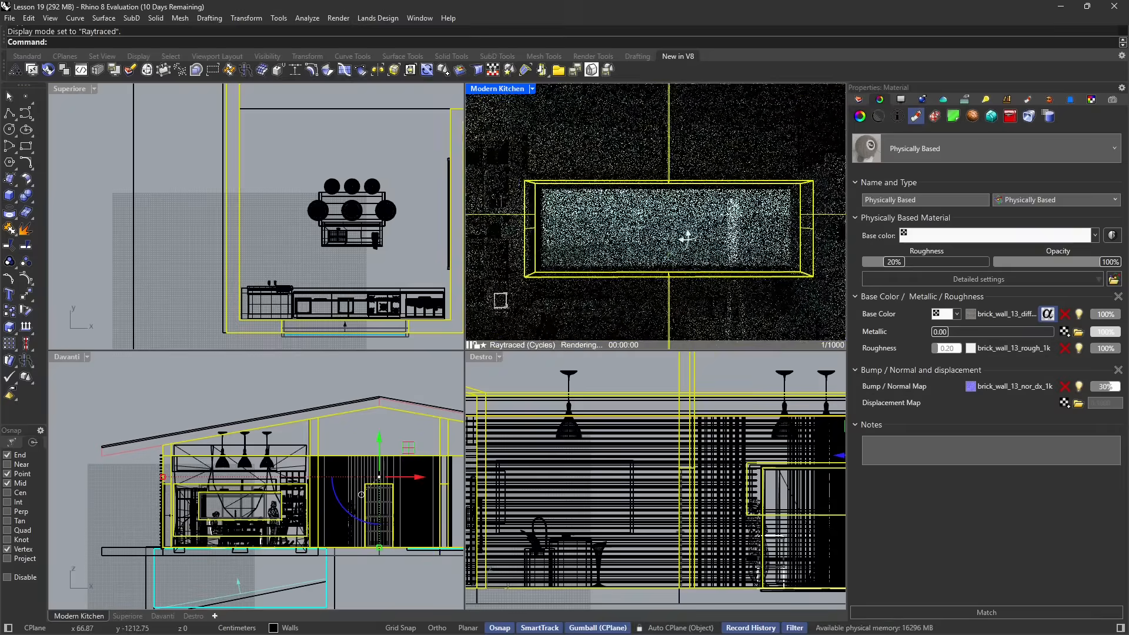
{"action": "right_click_drag", "start_coordinate": [665, 252], "coordinate": [641, 201]}
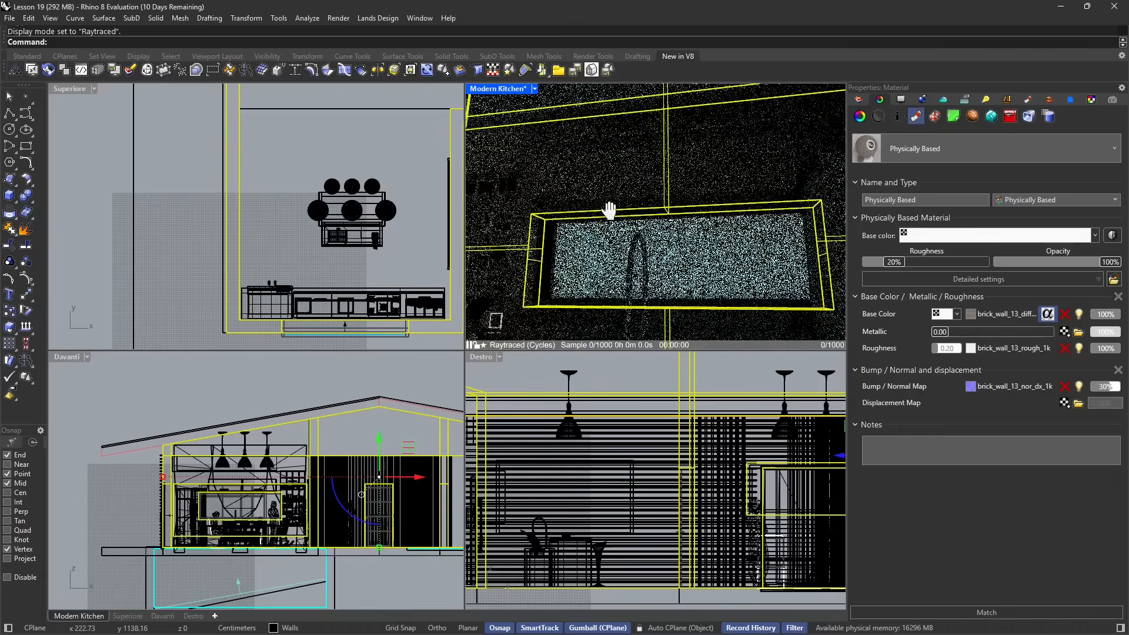
- Change the material of the three square light frames above the kitchen counter to Emission with a pale, warm off-white color
{"action": "left_click", "coordinate": [578, 139]}
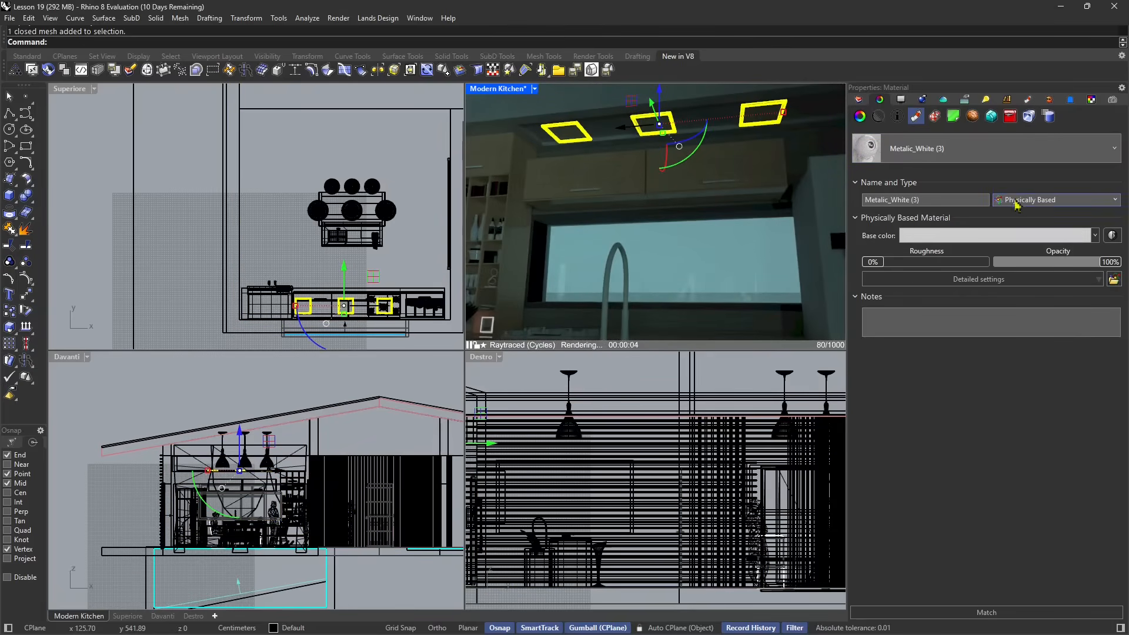
{"action": "left_click", "coordinate": [1016, 204]}
{"action": "left_click", "coordinate": [1026, 262]}
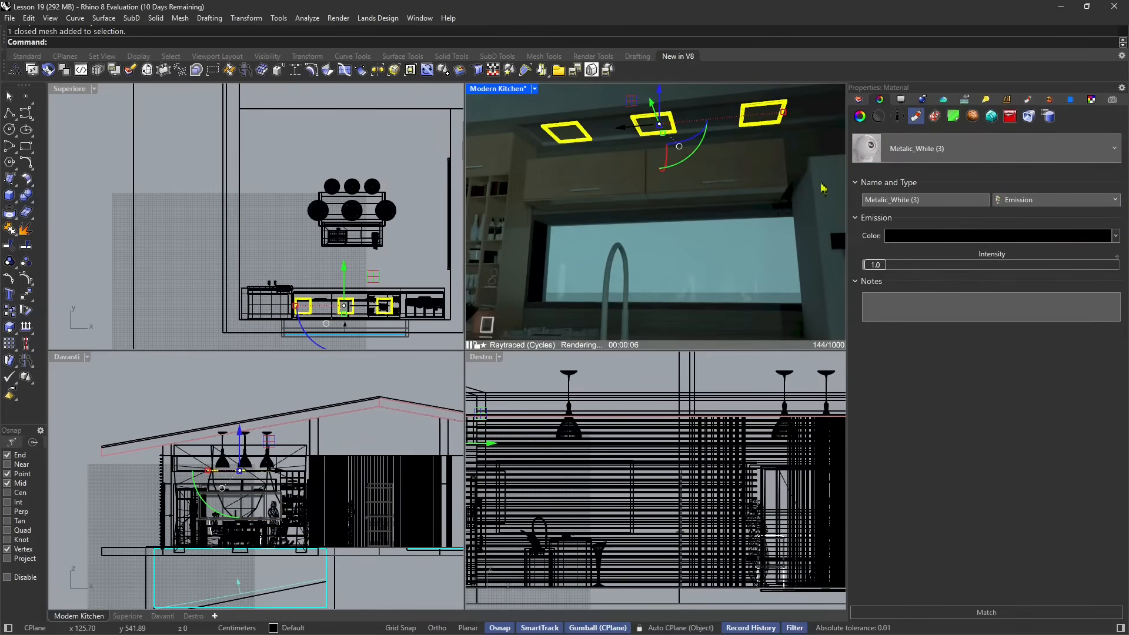
{"action": "left_click", "coordinate": [929, 237]}
{"action": "left_click", "coordinate": [295, 193]}
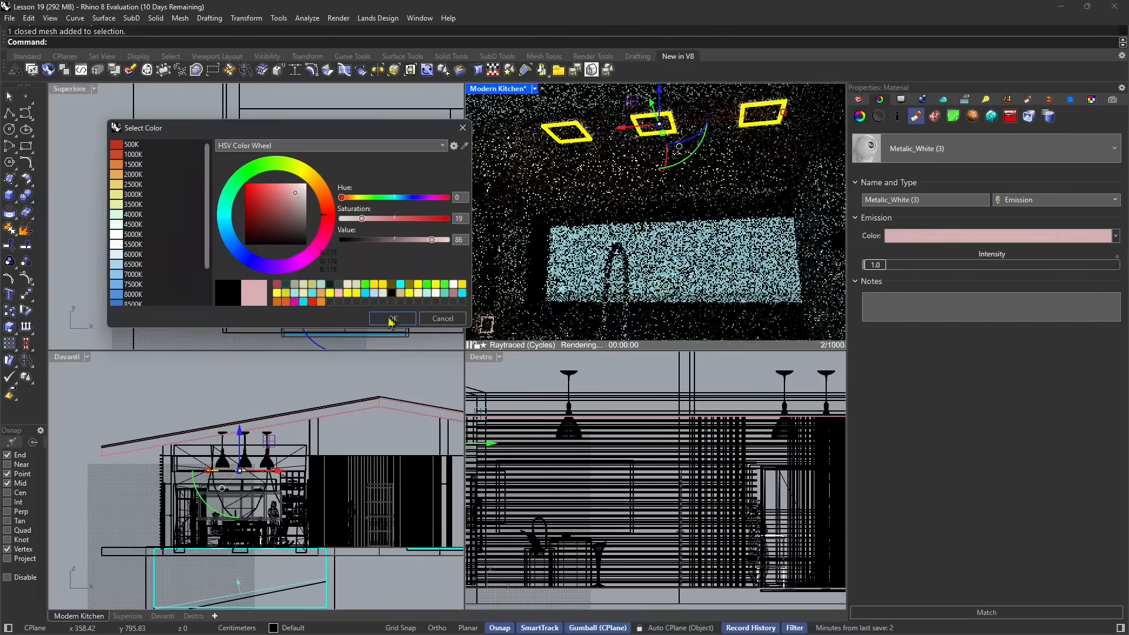
{"action": "left_click", "coordinate": [302, 193]}
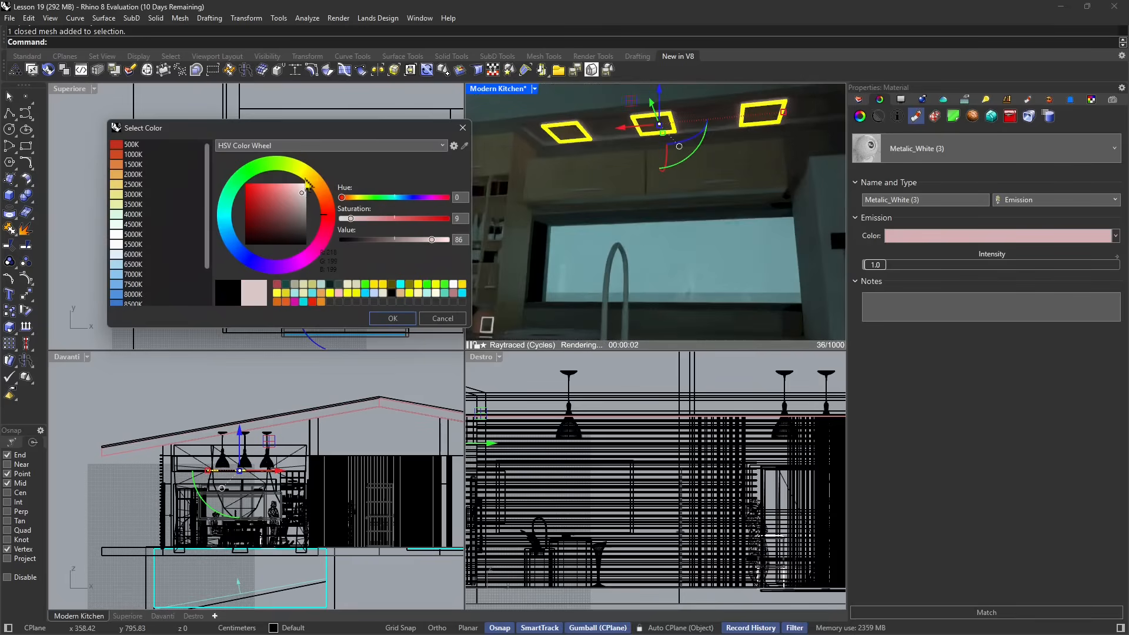
{"action": "left_click", "coordinate": [304, 177]}
{"action": "left_click", "coordinate": [388, 319]}
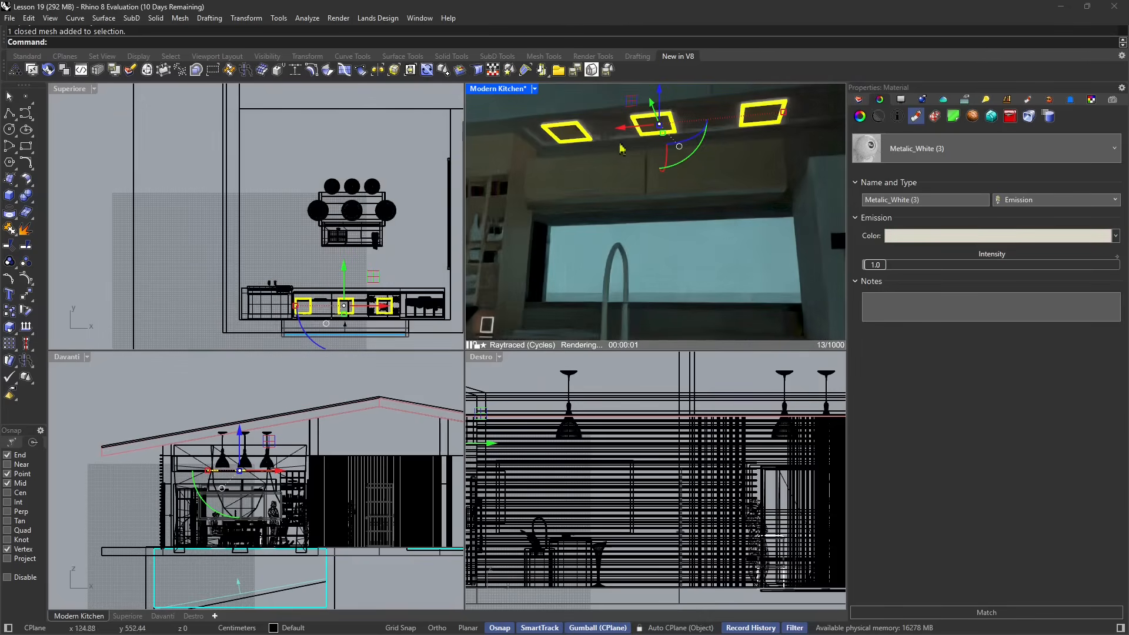
{"action": "left_click", "coordinate": [401, 131]}
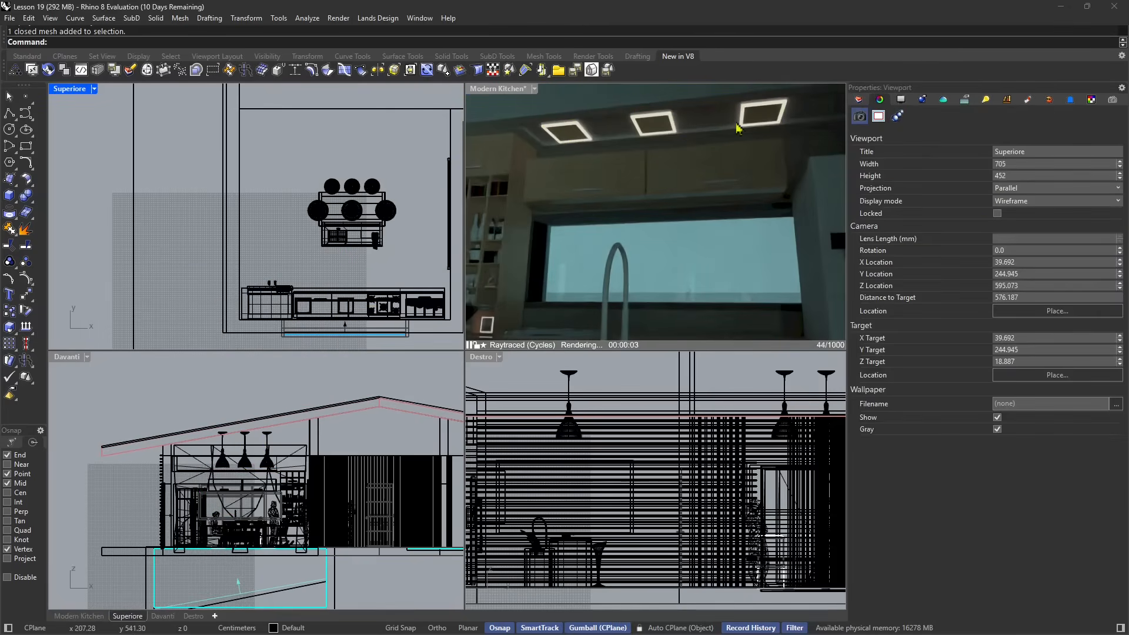
- Raise the emission intensity of the three light frames' material to about 45.3 and deselect the frames
{"action": "left_click", "coordinate": [671, 122]}
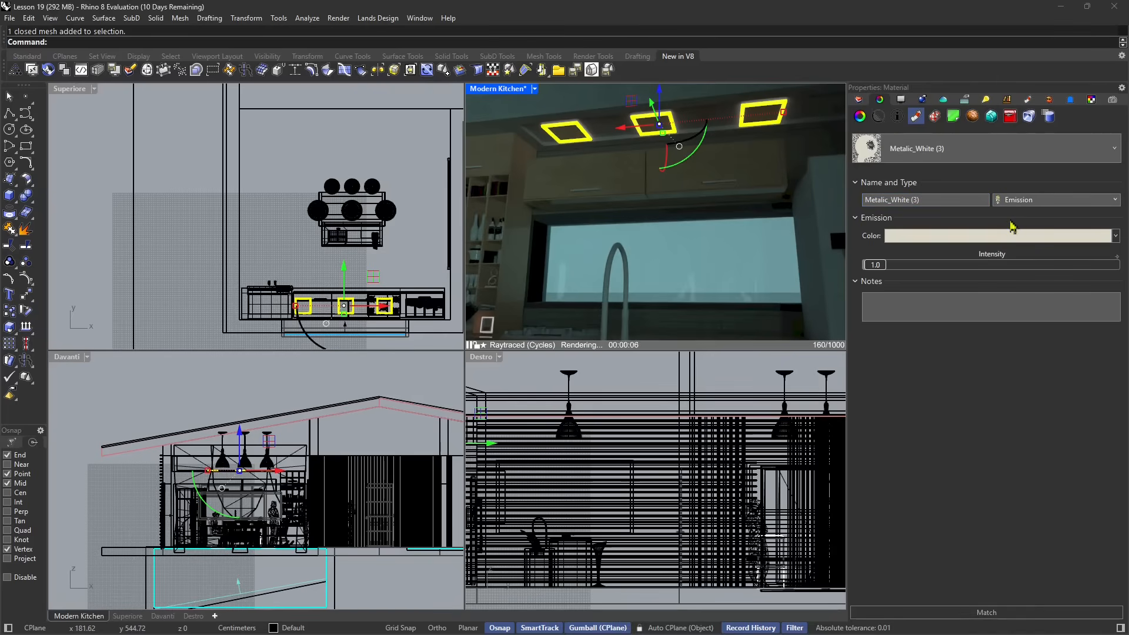
{"action": "left_click_drag", "start_coordinate": [880, 268], "coordinate": [940, 274]}
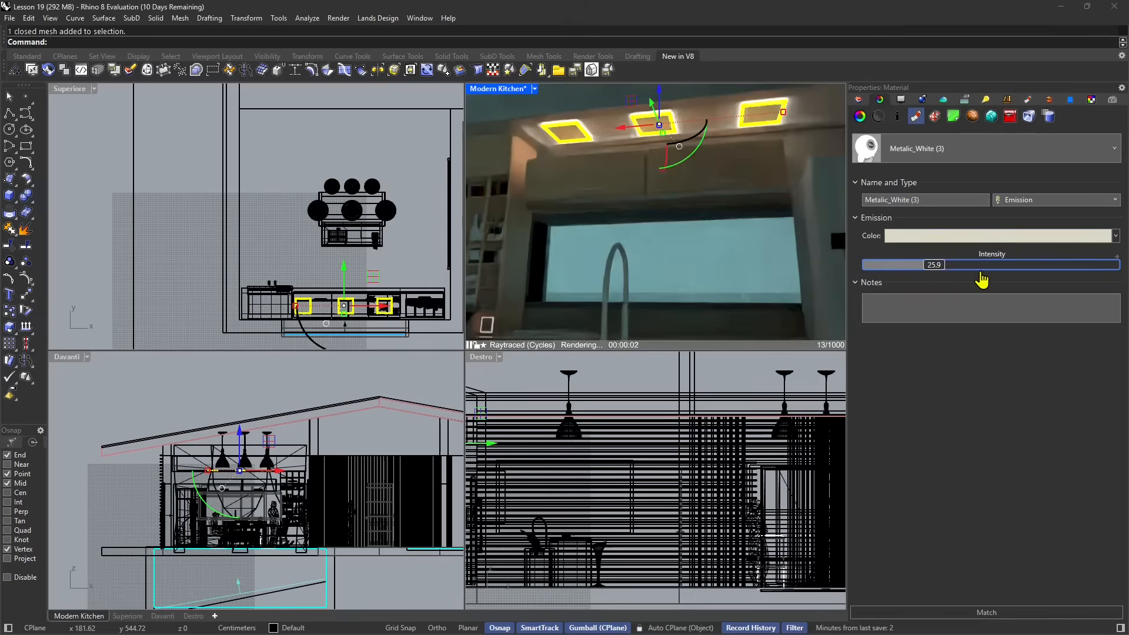
{"action": "left_click", "coordinate": [980, 276]}
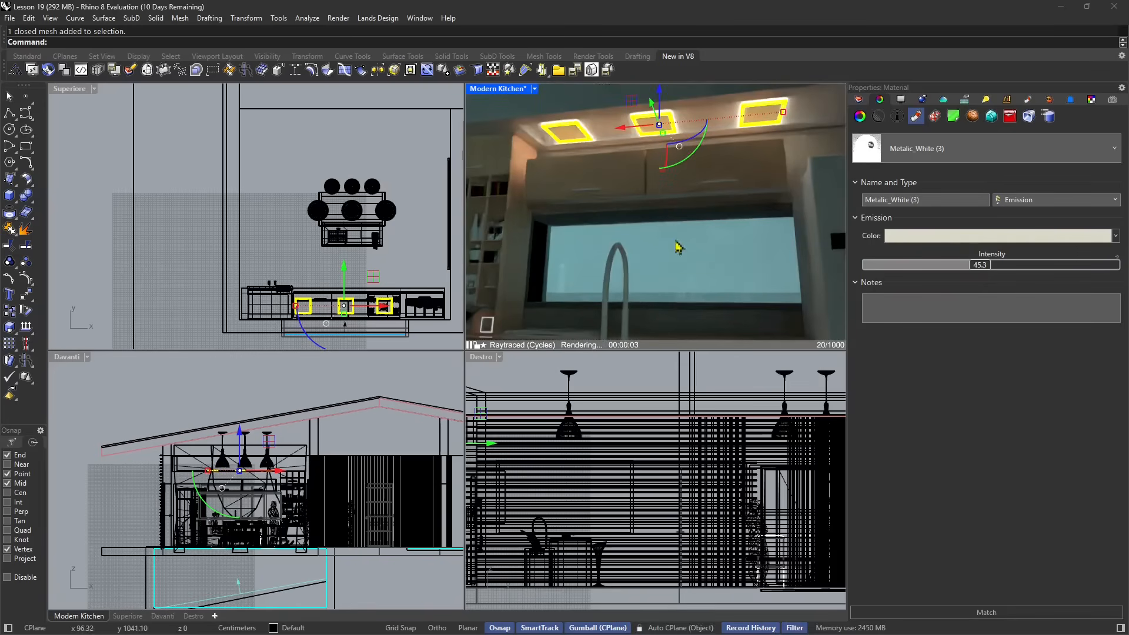
{"action": "left_click", "coordinate": [412, 130]}
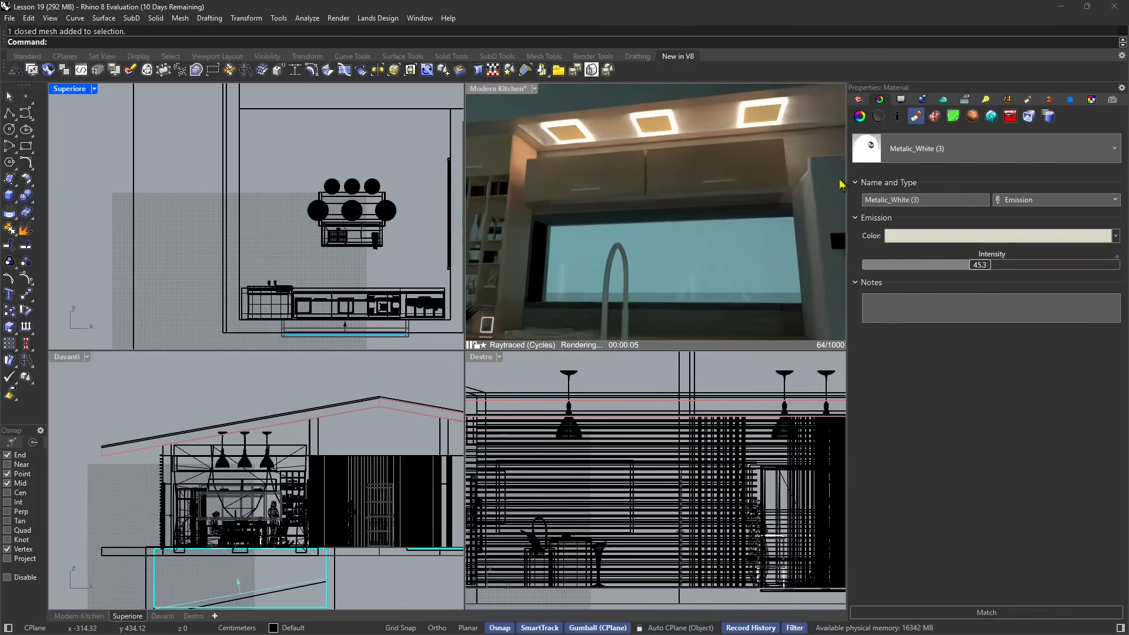
- Select the wall-mounted TV screen in the Modern Kitchen viewport and remove the Emission section from its TV_Material (3)
{"action": "left_click", "coordinate": [678, 235]}
{"action": "mouse_move", "coordinate": [678, 235]}
{"action": "right_mouse_down"}
{"action": "mouse_move", "coordinate": [692, 229]}
{"action": "mouse_move", "coordinate": [691, 249]}
{"action": "right_mouse_up"}
{"action": "scroll", "coordinate": [691, 234], "scroll_direction": "down", "scroll_amount": 2}
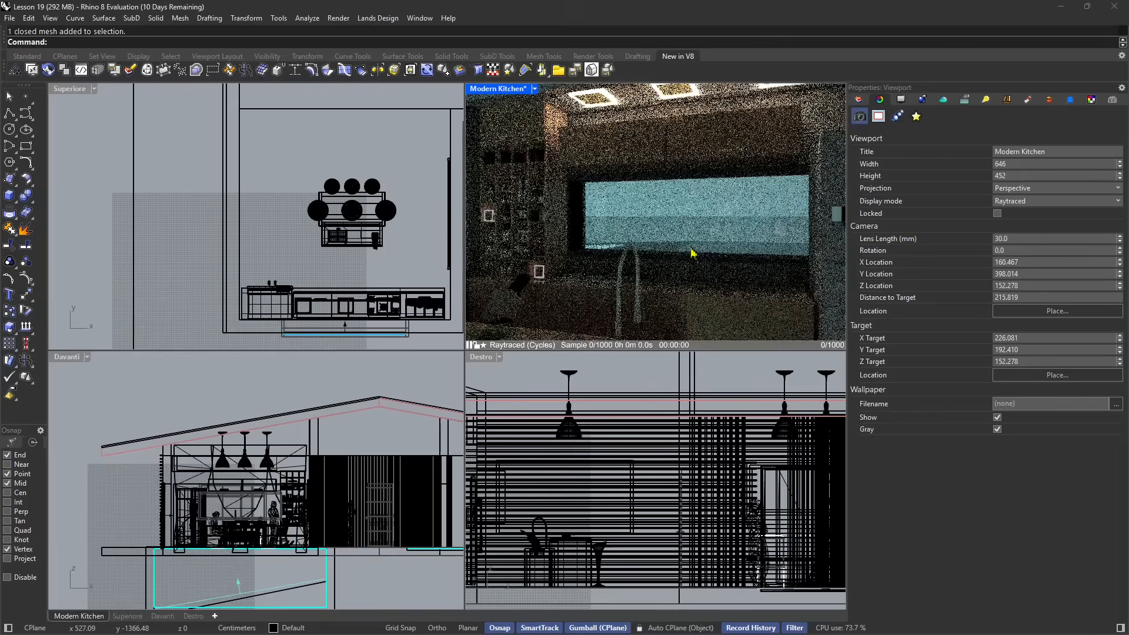
{"action": "scroll", "coordinate": [691, 246], "scroll_direction": "down", "scroll_amount": 4}
{"action": "right_click_drag", "start_coordinate": [619, 243], "coordinate": [709, 247], "text": "shift"}
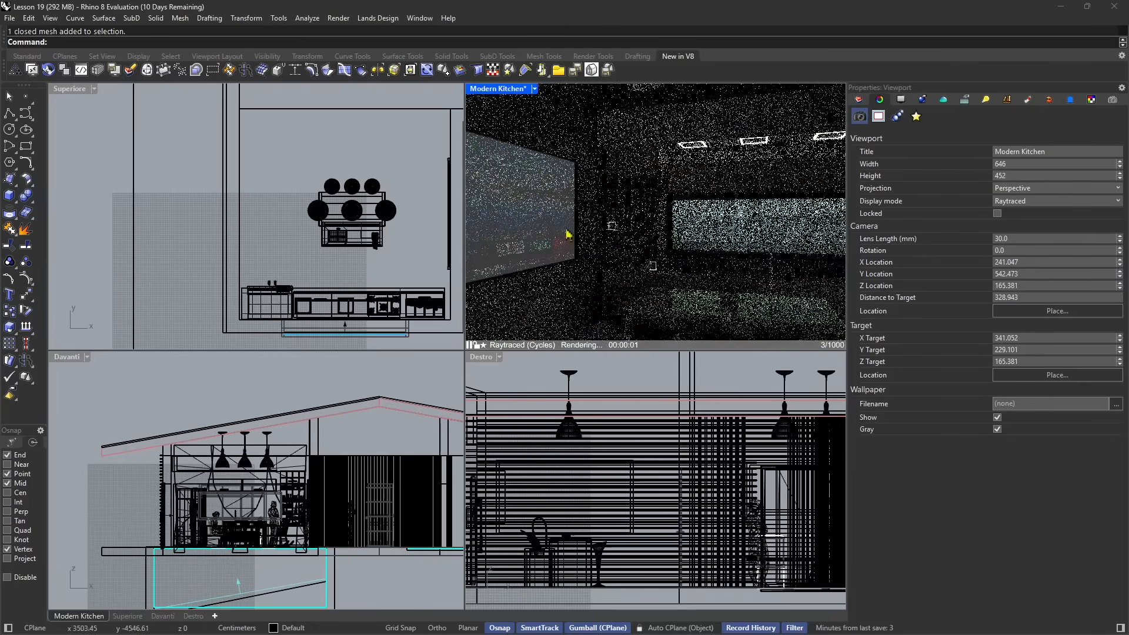
{"action": "left_click", "coordinate": [527, 215]}
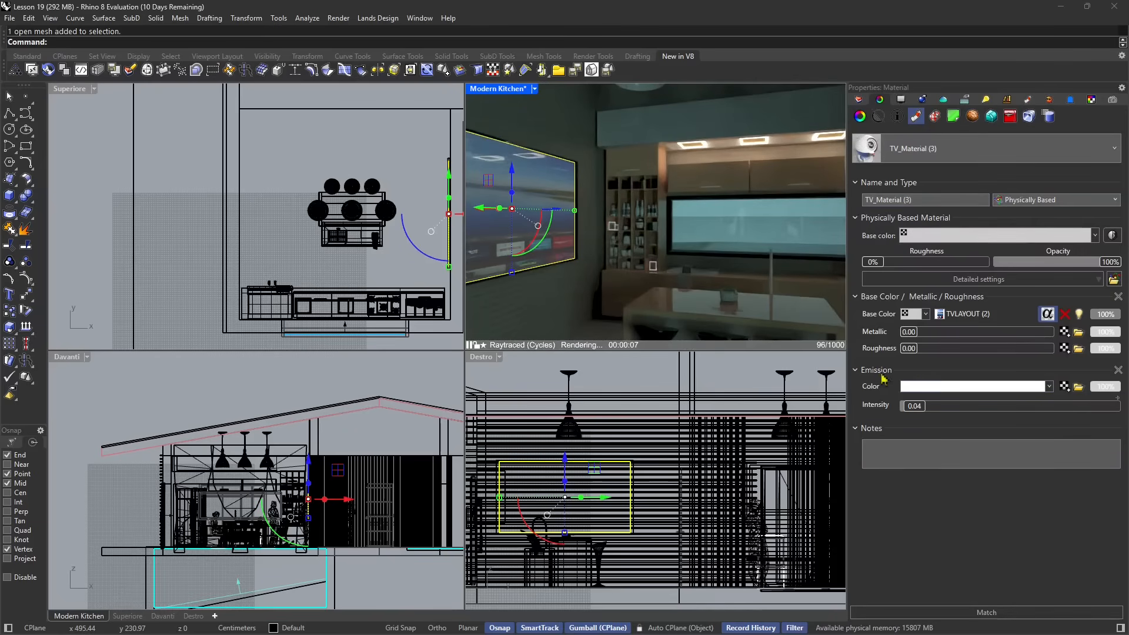
{"action": "left_click", "coordinate": [1117, 372]}
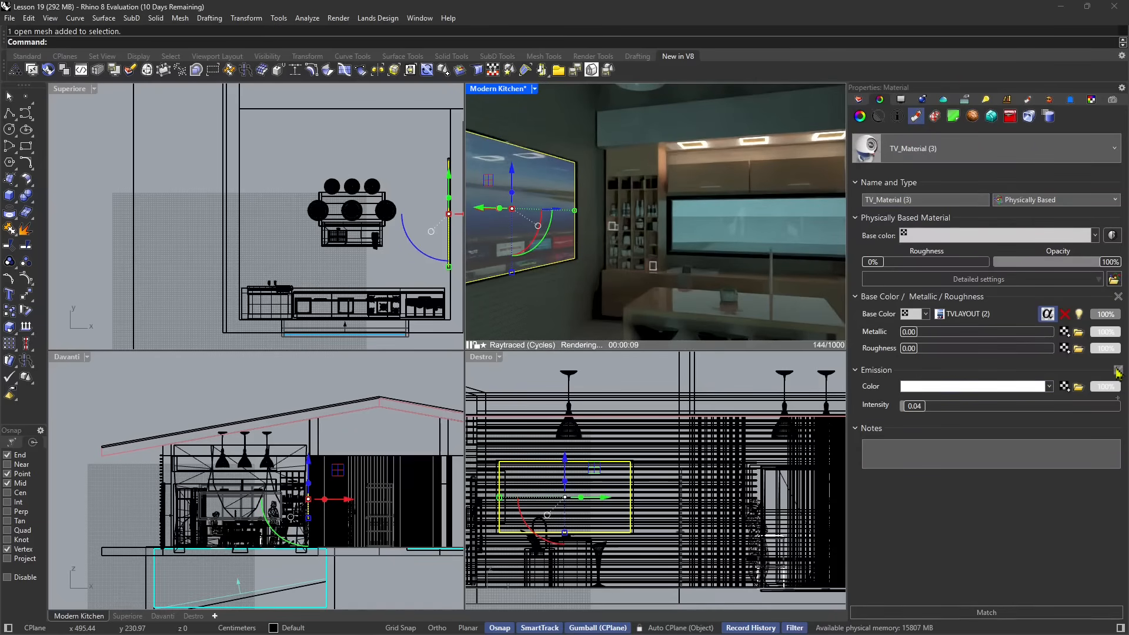
- Add an Emission section to the TV screen's physically based material and reuse the TVLAYOUT base color texture as its emission color
{"action": "left_click", "coordinate": [1025, 200]}
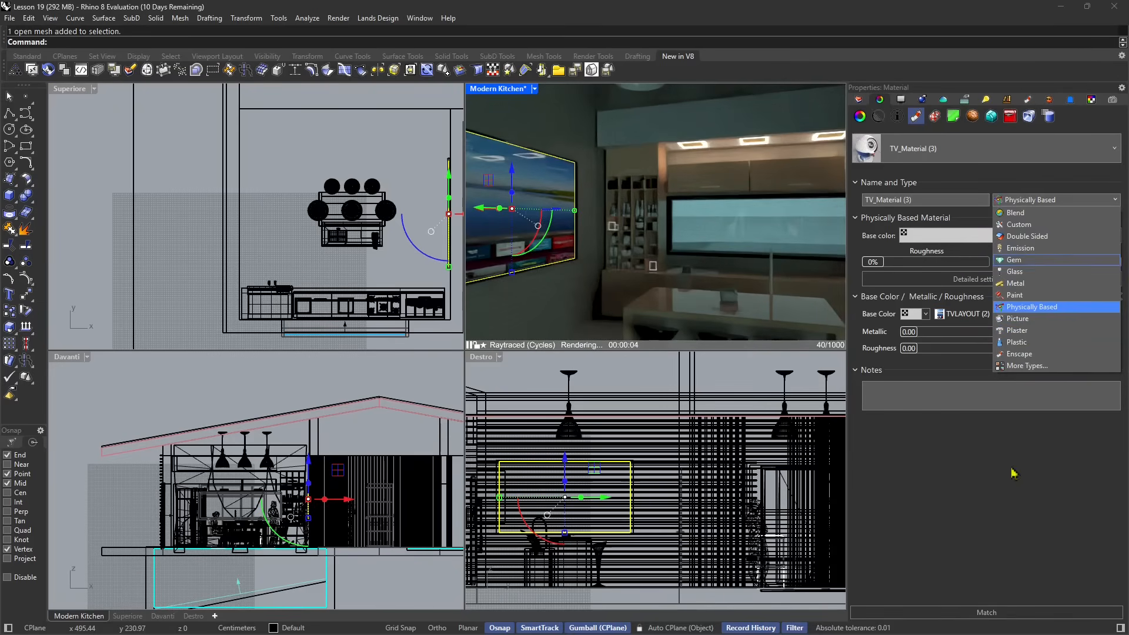
{"action": "left_click", "coordinate": [967, 509]}
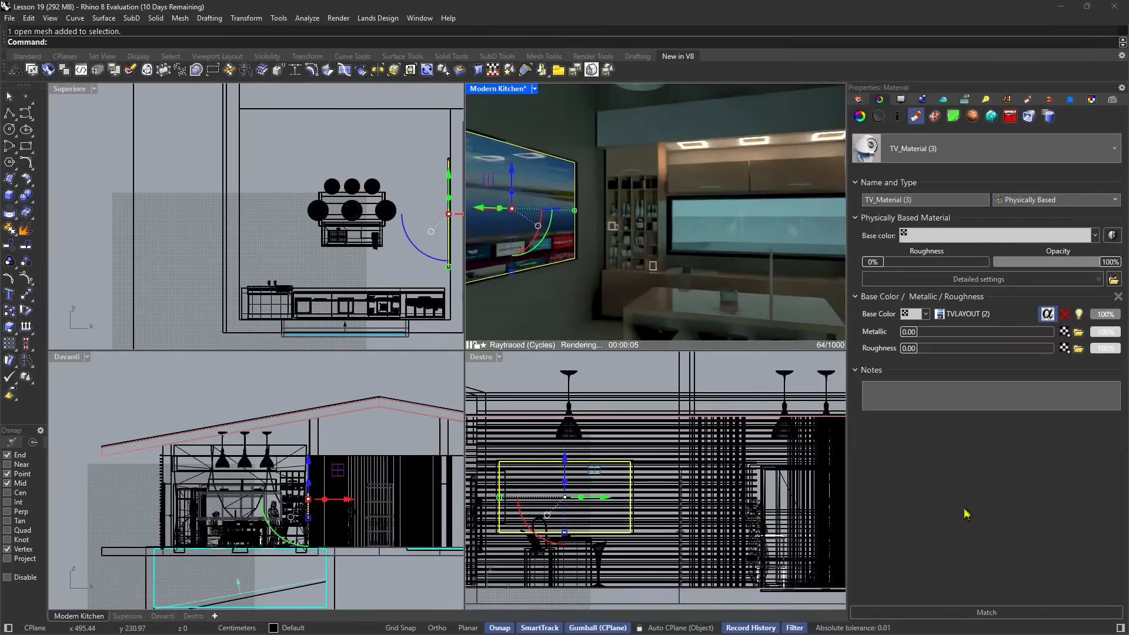
{"action": "left_click", "coordinate": [977, 280]}
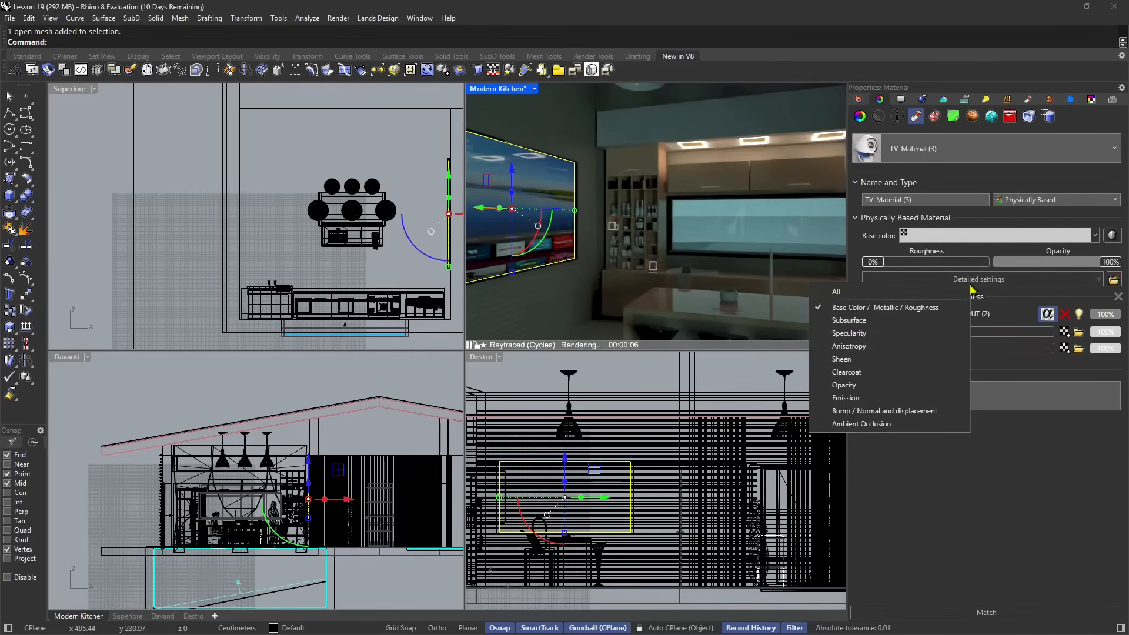
{"action": "left_click", "coordinate": [859, 398]}
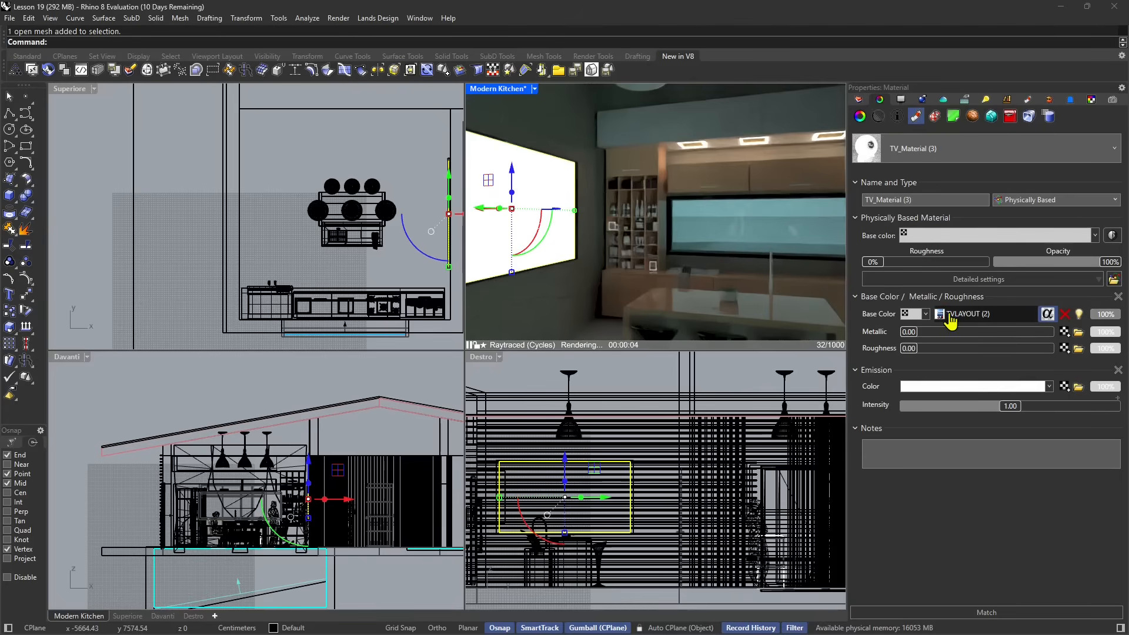
{"action": "left_click_drag", "start_coordinate": [959, 334], "coordinate": [1078, 394]}
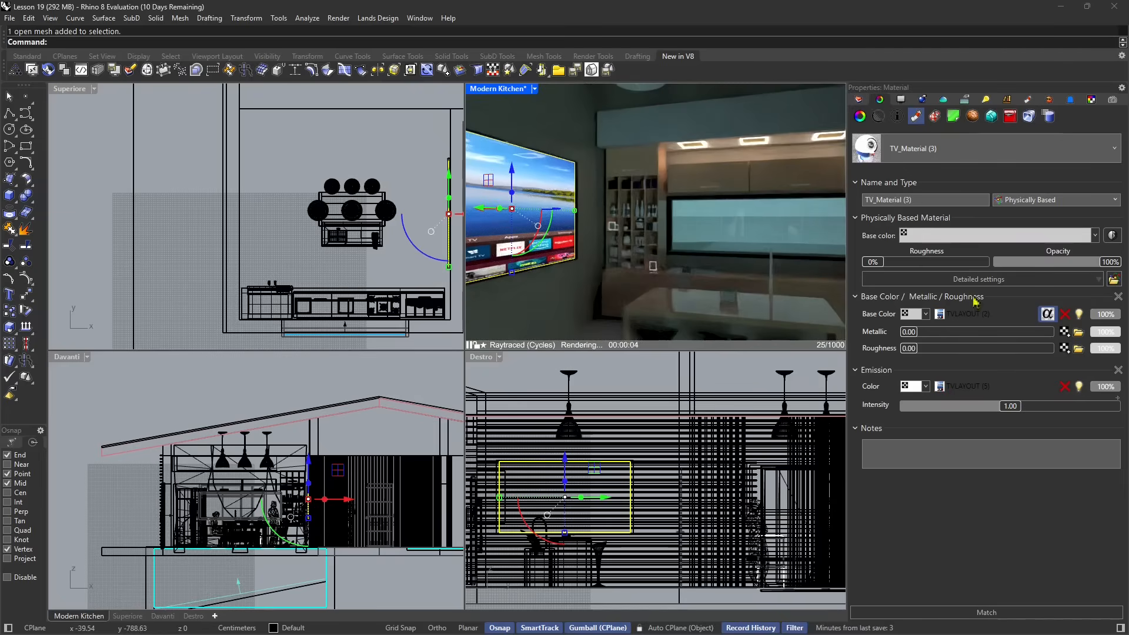
- Frame the TV, island and pendant lamps in the Modern Kitchen viewport and set it to Shaded display
{"action": "mouse_move", "coordinate": [710, 259]}
{"action": "right_mouse_down"}
{"action": "mouse_move", "coordinate": [739, 261]}
{"action": "mouse_move", "coordinate": [712, 262]}
{"action": "right_mouse_up"}
{"action": "scroll", "coordinate": [713, 260], "scroll_direction": "down", "scroll_amount": 2}
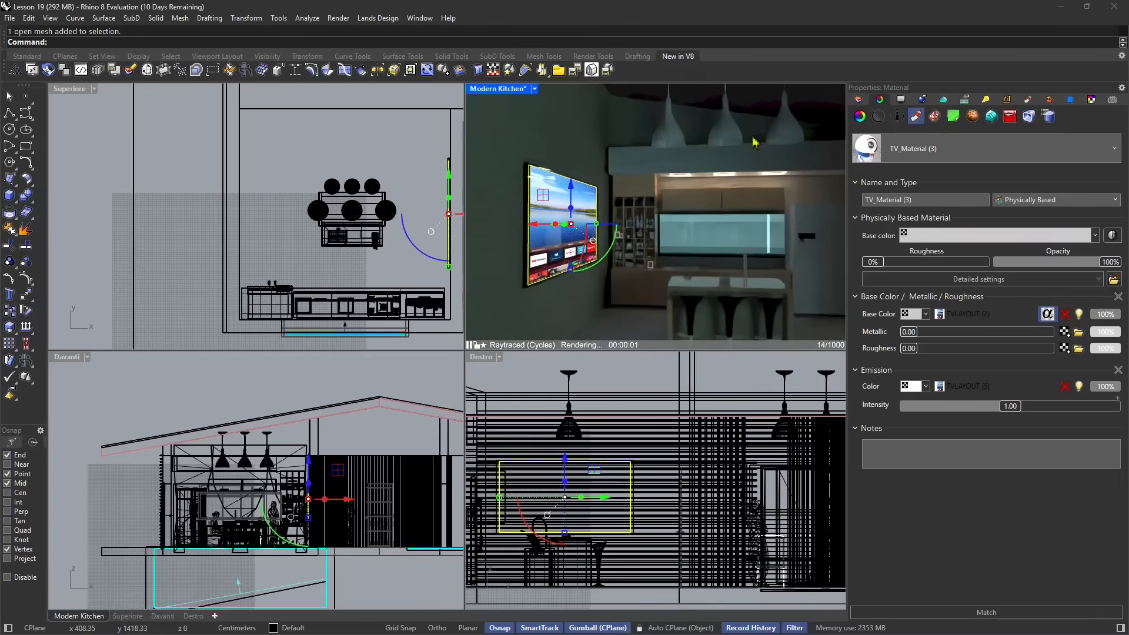
{"action": "left_click", "coordinate": [535, 89]}
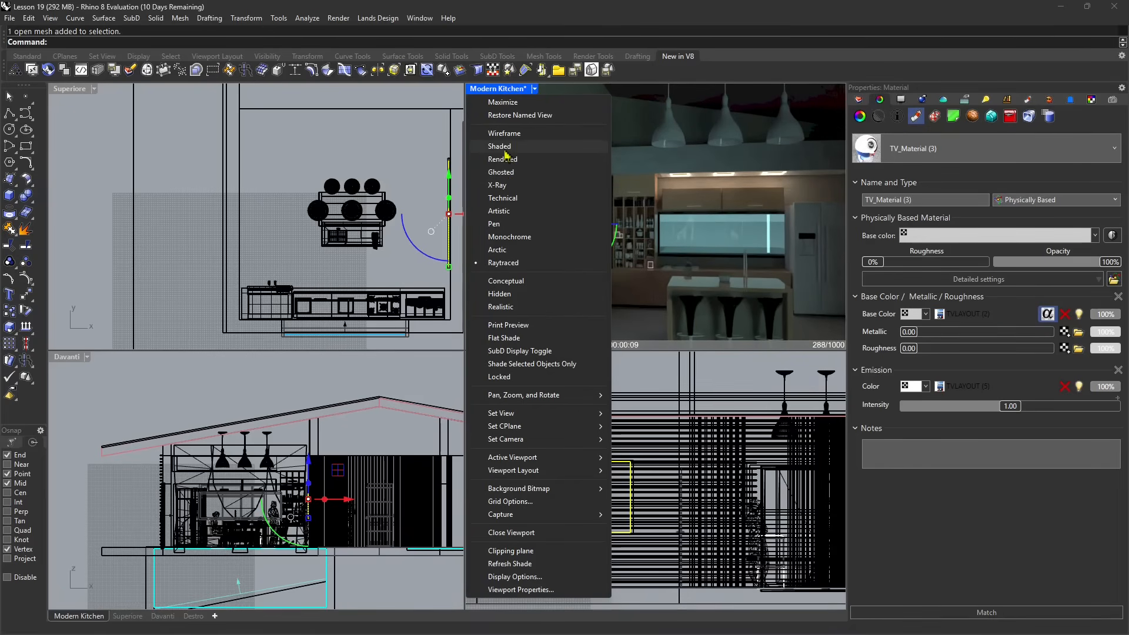
{"action": "left_click", "coordinate": [506, 154]}
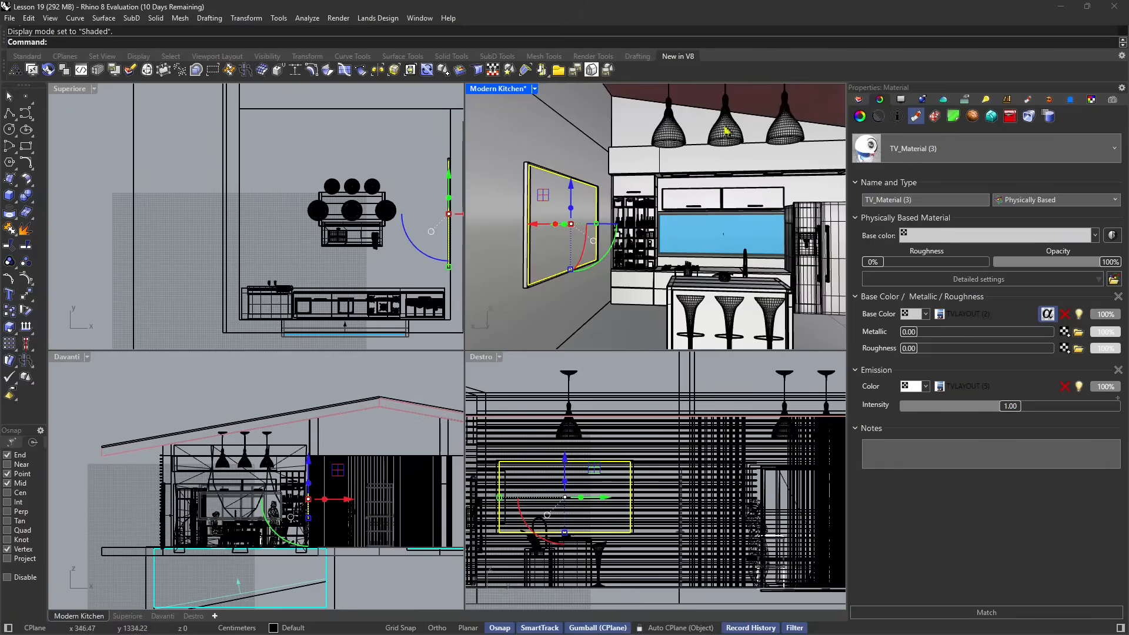
- Create a small rectangular light, about 11.5 cm long, beside the leftmost large pendant lamp in the Superiore view
{"action": "scroll", "coordinate": [281, 250], "scroll_direction": "up", "scroll_amount": 5}
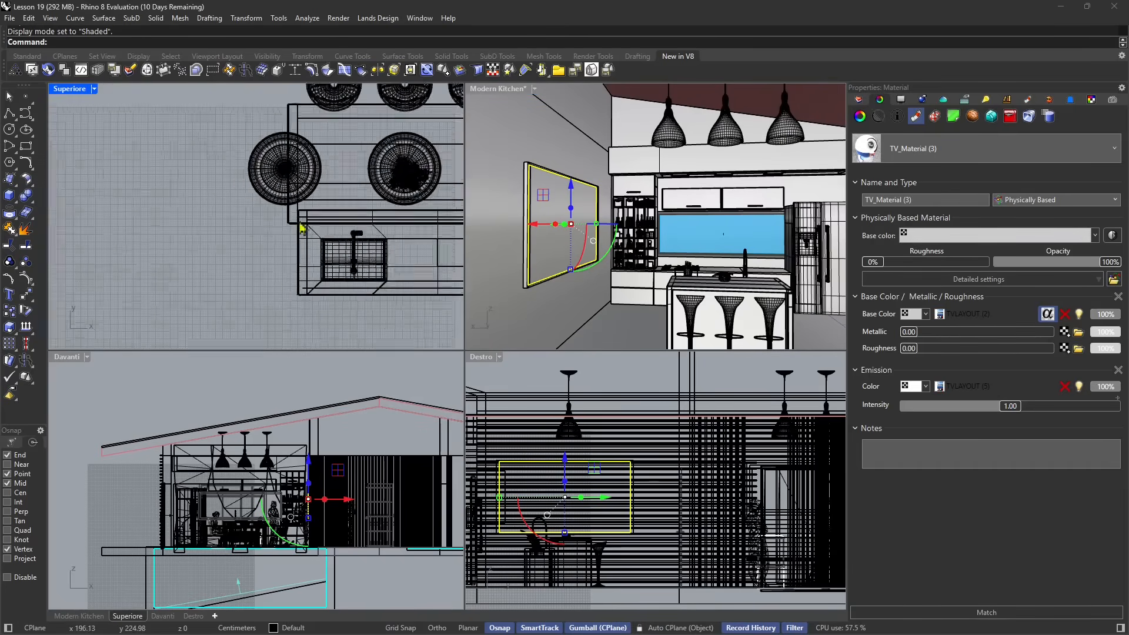
{"action": "right_click_drag", "start_coordinate": [232, 199], "coordinate": [145, 252]}
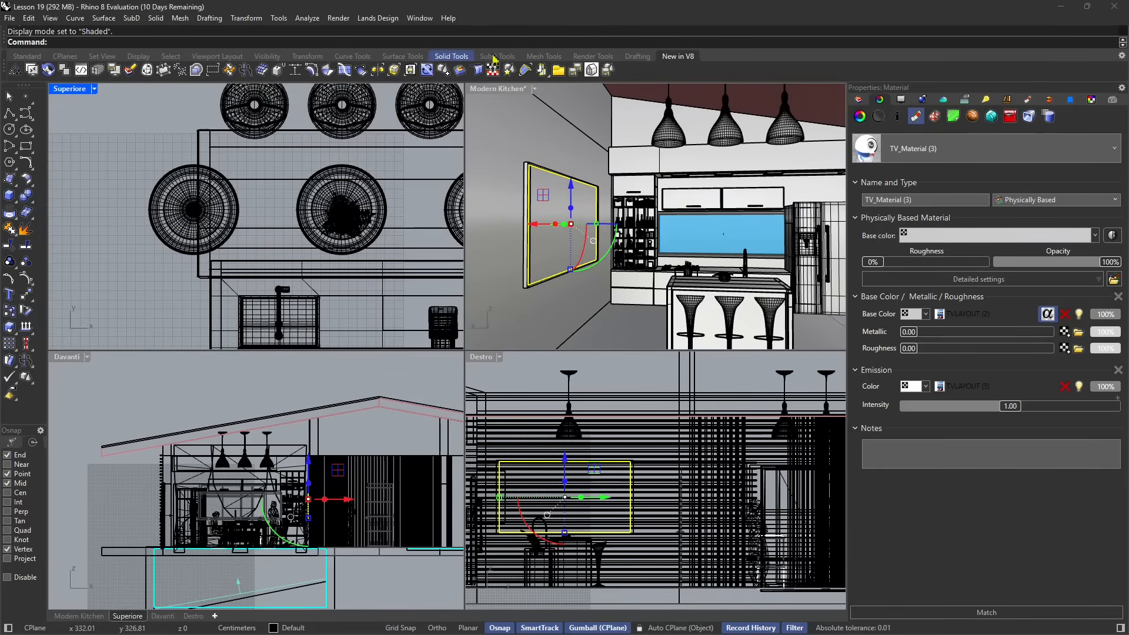
{"action": "left_click", "coordinate": [593, 56]}
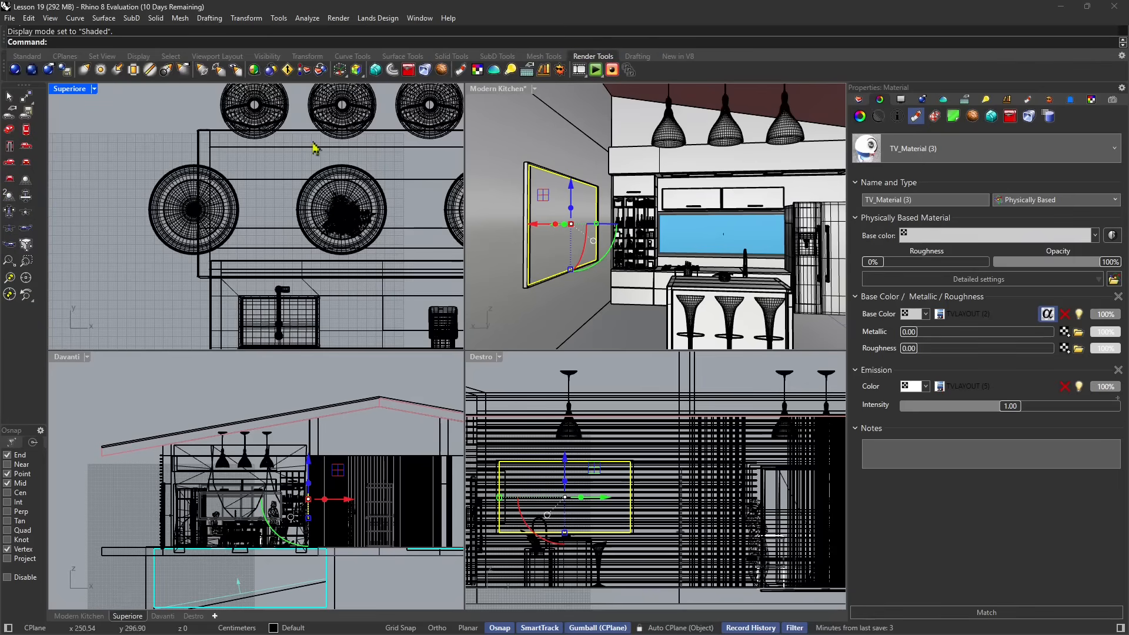
{"action": "scroll", "coordinate": [147, 140], "scroll_direction": "up", "scroll_amount": 2}
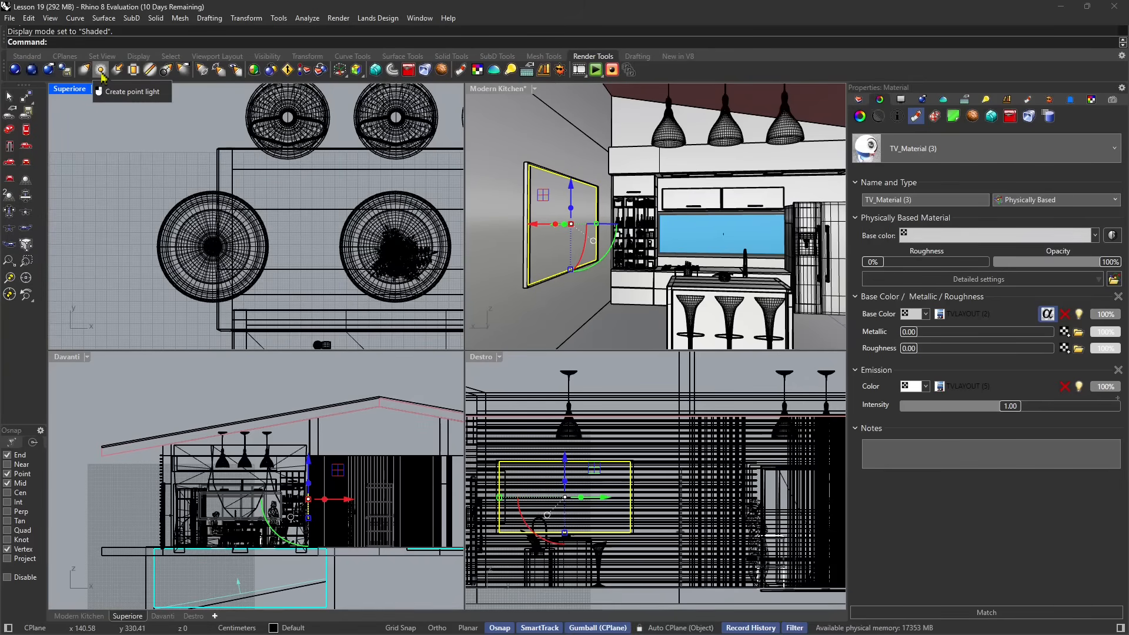
{"action": "left_click", "coordinate": [133, 70]}
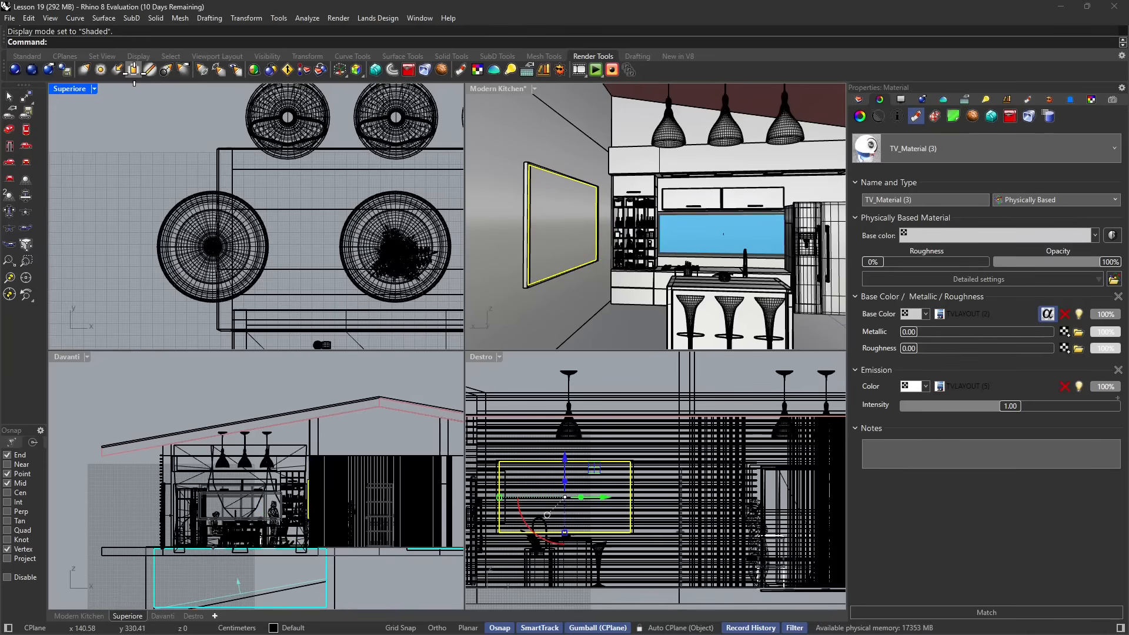
{"action": "scroll", "coordinate": [203, 274], "scroll_direction": "up", "scroll_amount": 2}
{"action": "scroll", "coordinate": [266, 220], "scroll_direction": "down", "scroll_amount": 2}
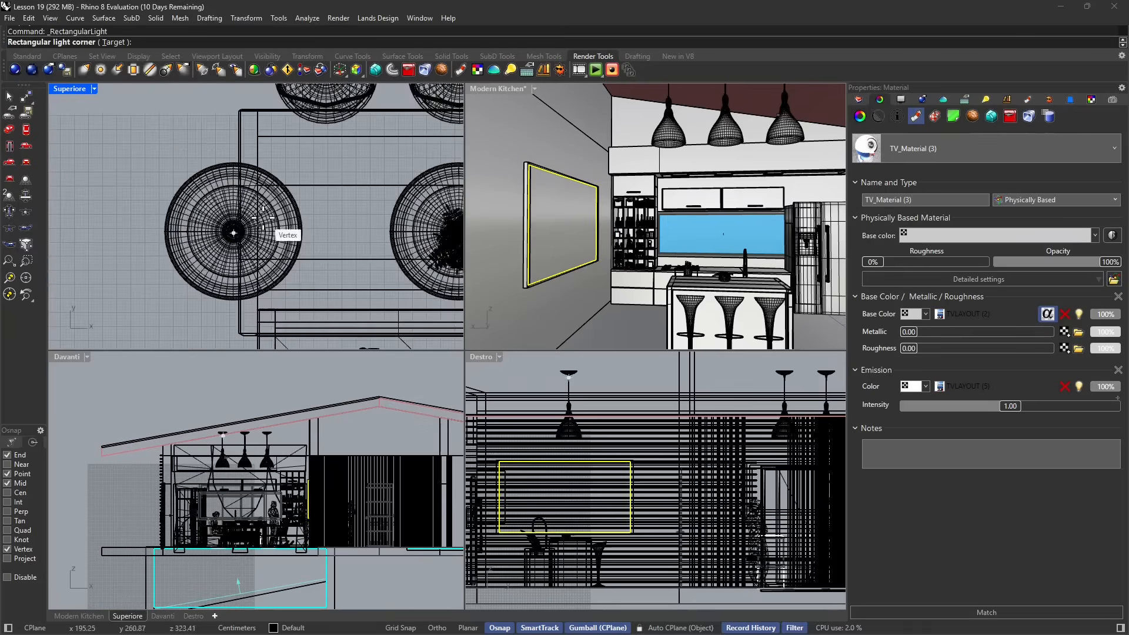
{"action": "scroll", "coordinate": [125, 220], "scroll_direction": "up", "scroll_amount": 4}
{"action": "left_click", "coordinate": [110, 217]}
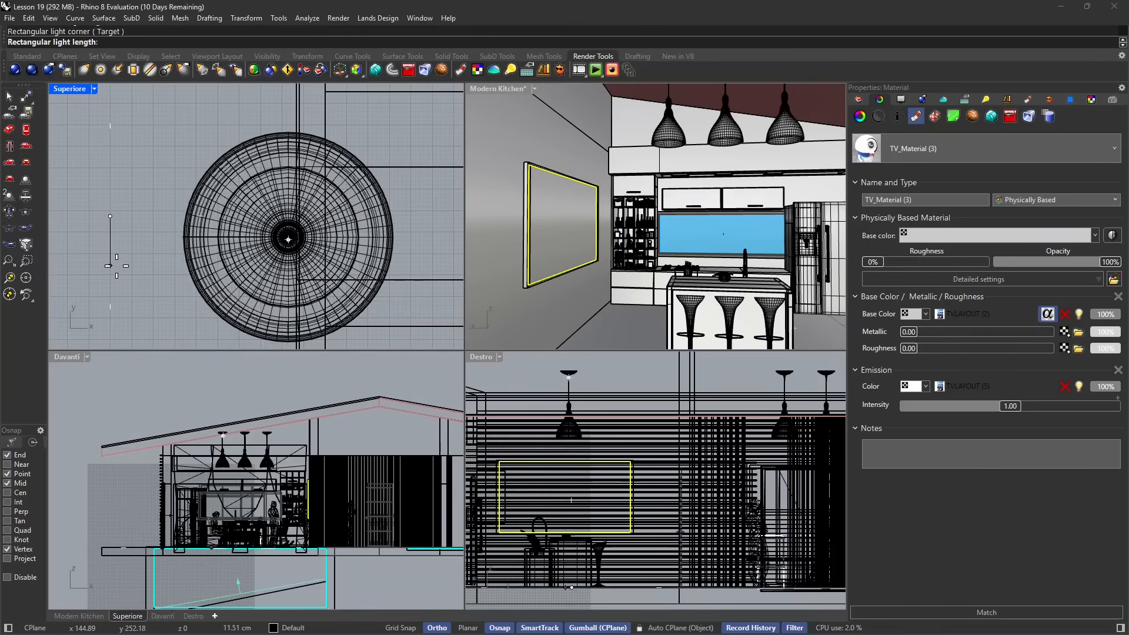
{"action": "left_click", "coordinate": [110, 266]}
{"action": "left_click", "coordinate": [156, 269]}
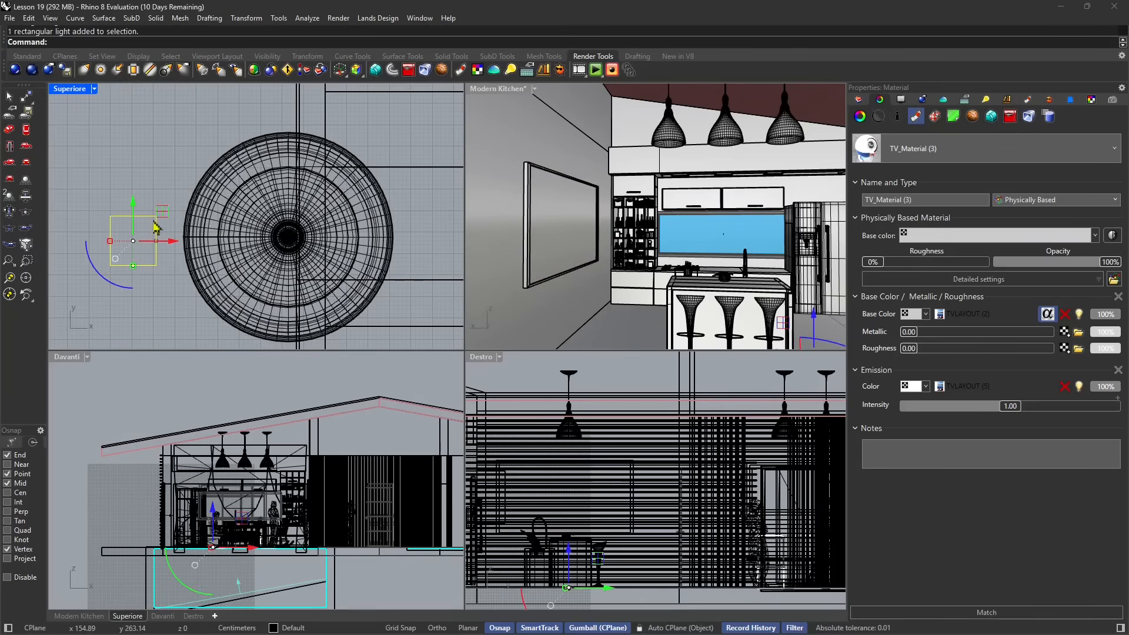
- Center the rectangular light on the adjacent pendant lamp and raise it inside the lampshade
{"action": "left_click_drag", "start_coordinate": [155, 230], "coordinate": [332, 214]}
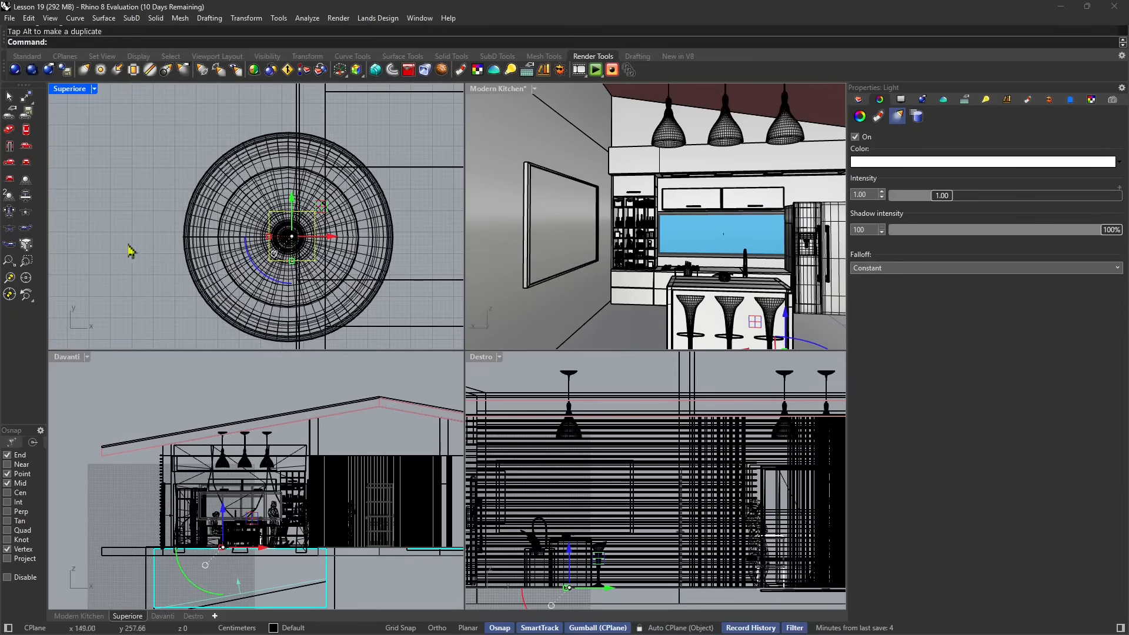
{"action": "scroll", "coordinate": [228, 530], "scroll_direction": "up", "scroll_amount": 4}
{"action": "left_click_drag", "start_coordinate": [224, 523], "coordinate": [209, 373]}
{"action": "scroll", "coordinate": [219, 406], "scroll_direction": "up", "scroll_amount": 8}
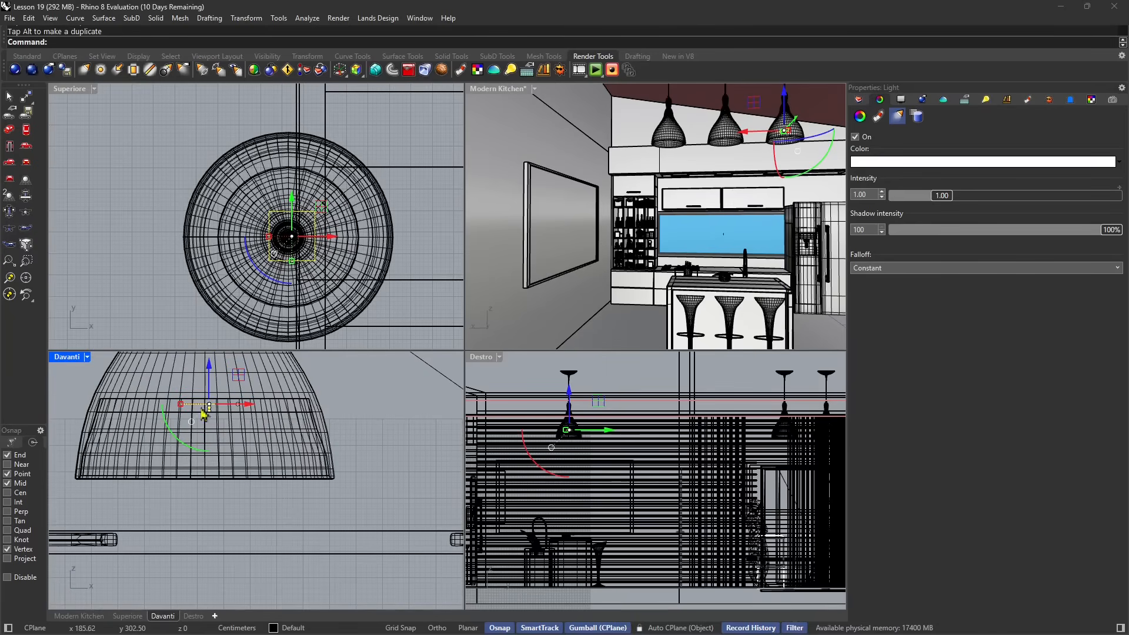
{"action": "scroll", "coordinate": [207, 193], "scroll_direction": "down", "scroll_amount": 4}
{"action": "scroll", "coordinate": [207, 193], "scroll_direction": "up", "scroll_amount": 5}
{"action": "left_click_drag", "start_coordinate": [264, 189], "coordinate": [258, 193]}
{"action": "scroll", "coordinate": [177, 221], "scroll_direction": "down", "scroll_amount": 6}
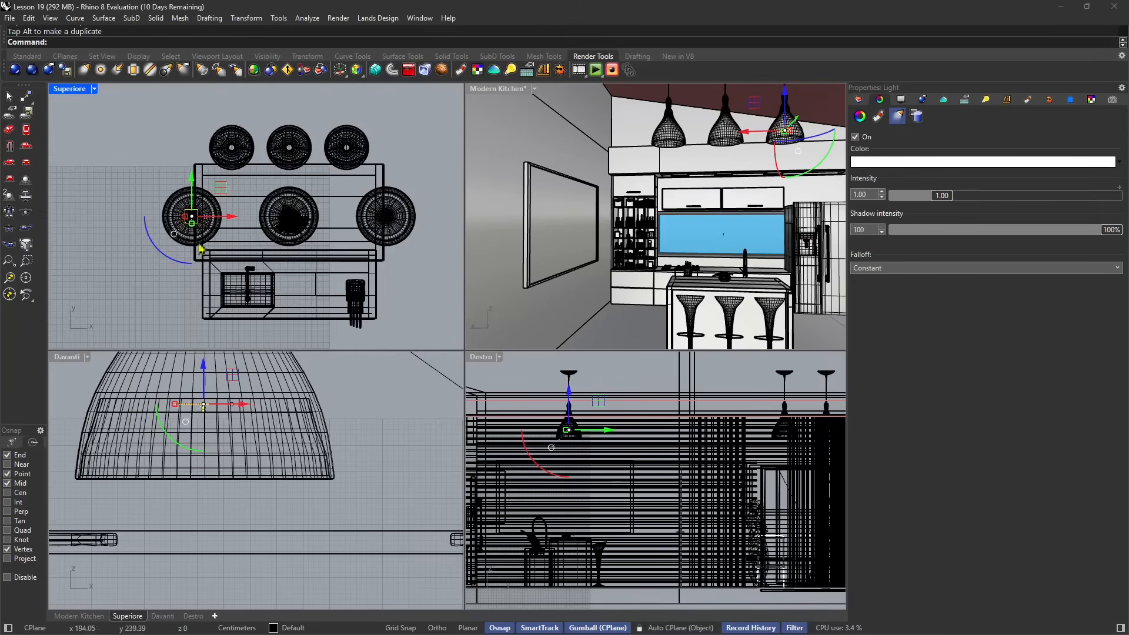
- Array the rectangular light linearly as 3 items, using the centers of the first and middle pendant lamps as reference points
{"action": "scroll", "coordinate": [200, 249], "scroll_direction": "up", "scroll_amount": 2}
{"action": "left_click", "coordinate": [26, 56]}
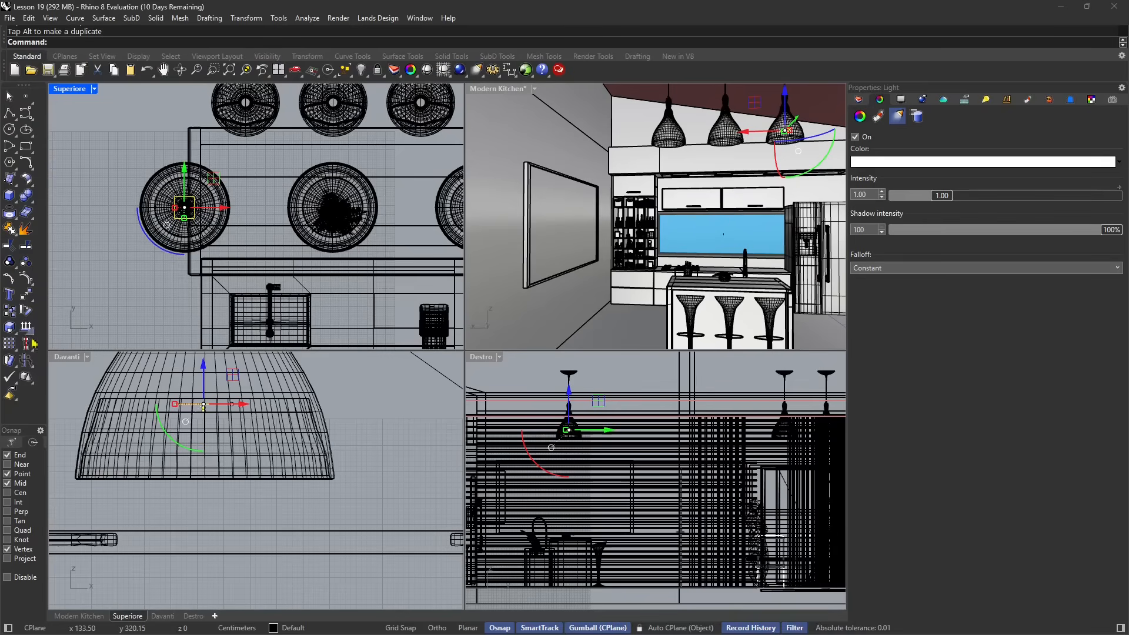
{"action": "left_click", "coordinate": [21, 360]}
{"action": "left_click", "coordinate": [111, 352]}
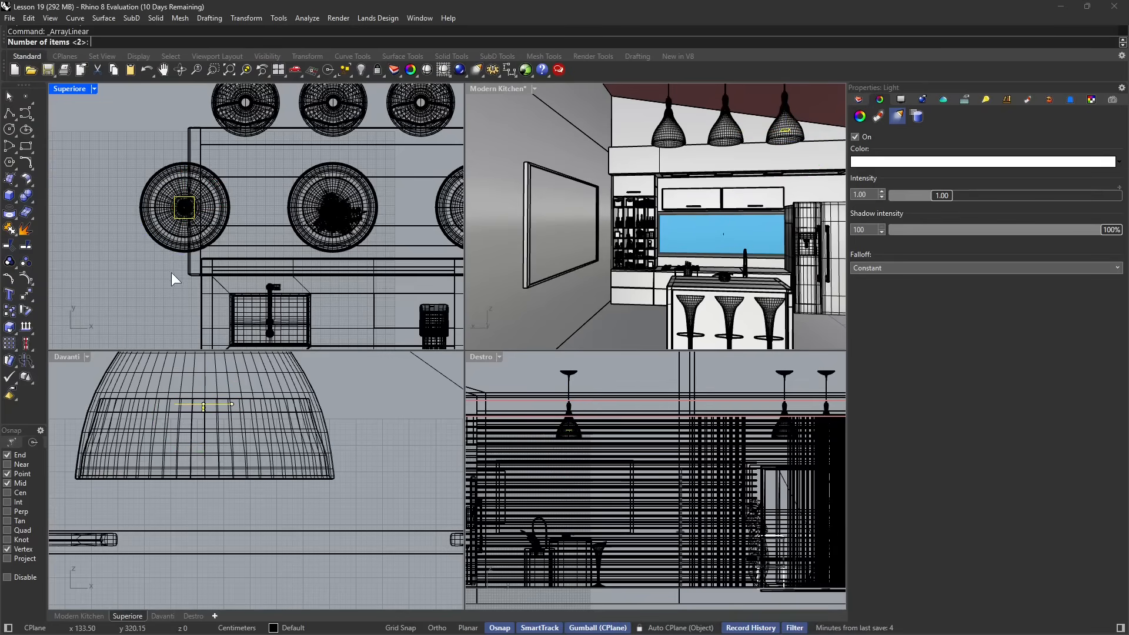
{"action": "scroll", "coordinate": [175, 208], "scroll_direction": "down", "scroll_amount": 1}
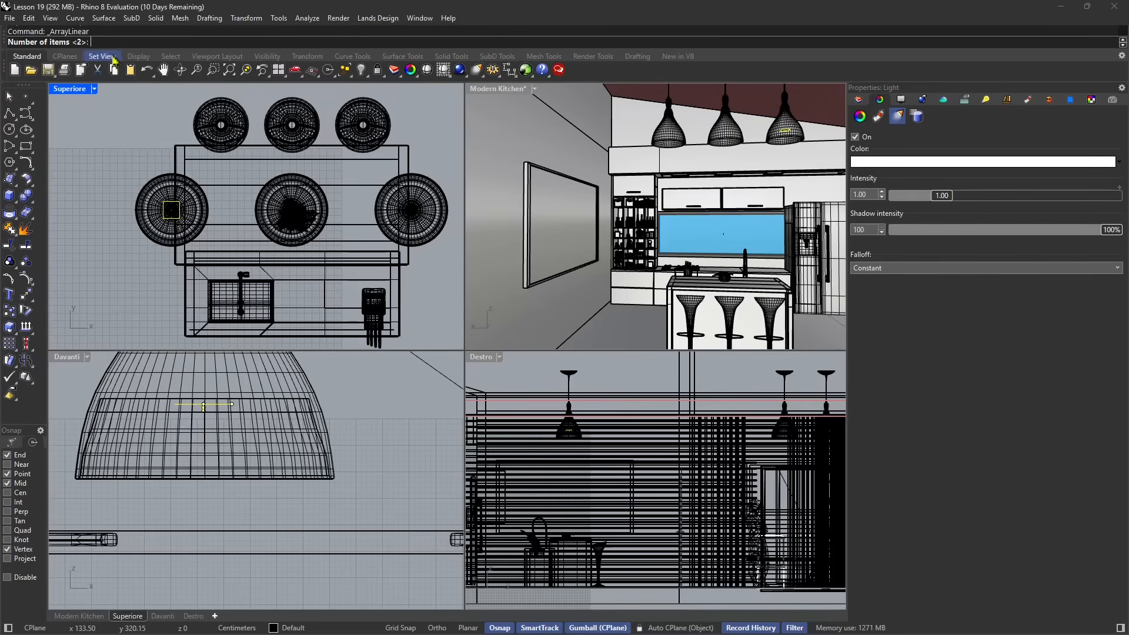
{"action": "type", "text": "3"}
{"action": "key", "text": "Return"}
{"action": "scroll", "coordinate": [256, 250], "scroll_direction": "up", "scroll_amount": 10}
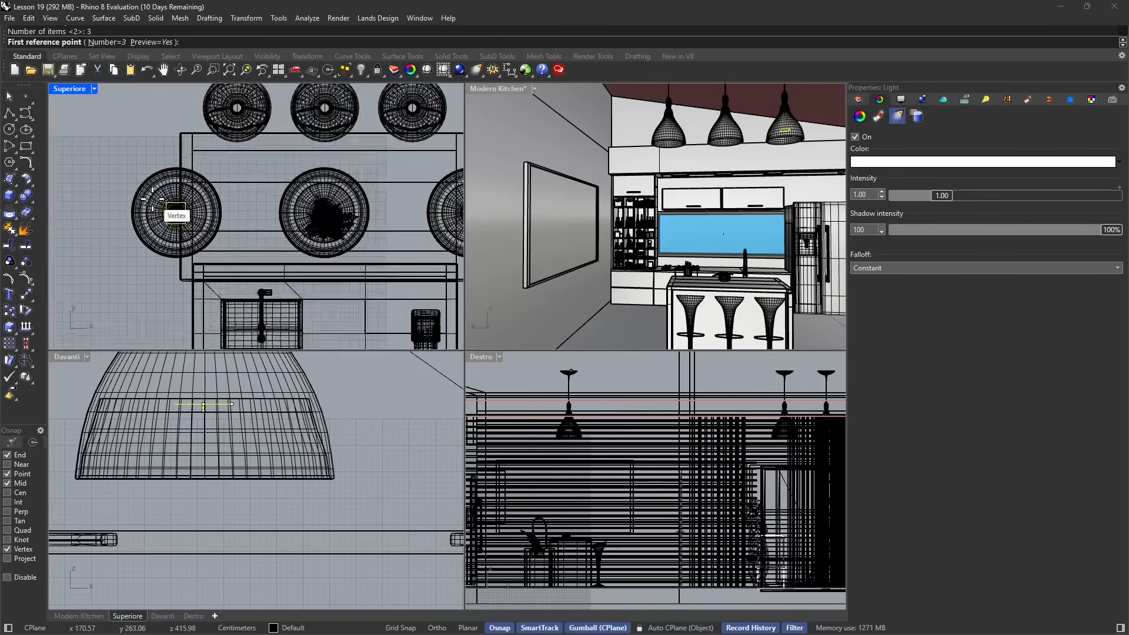
{"action": "left_click", "coordinate": [260, 259]}
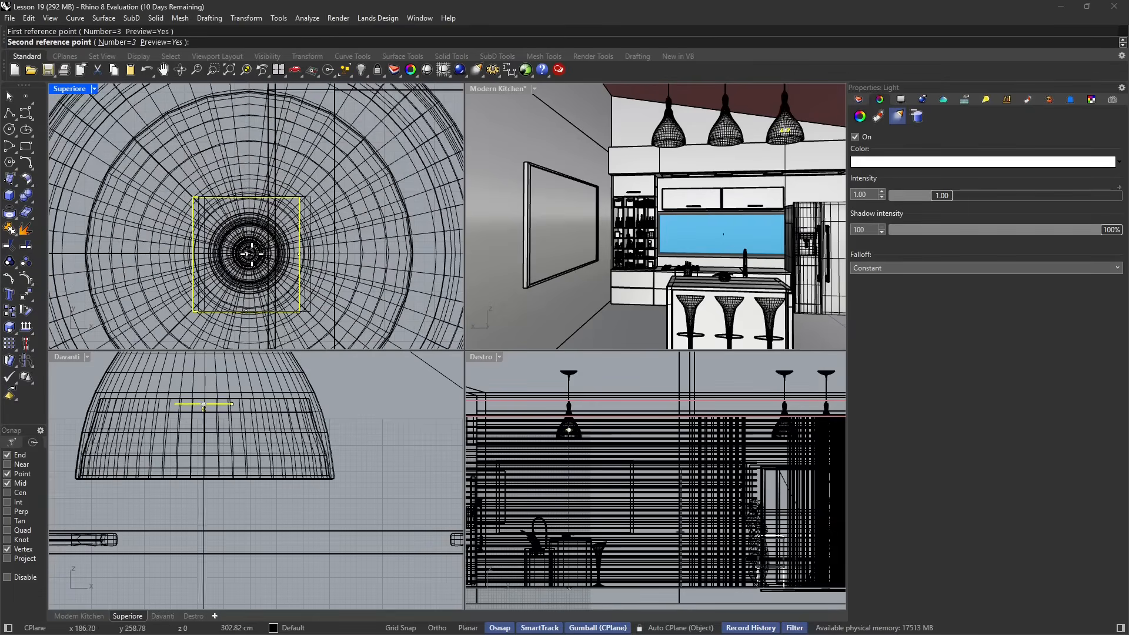
{"action": "scroll", "coordinate": [260, 259], "scroll_direction": "down", "scroll_amount": 5}
{"action": "scroll", "coordinate": [358, 253], "scroll_direction": "up", "scroll_amount": 5}
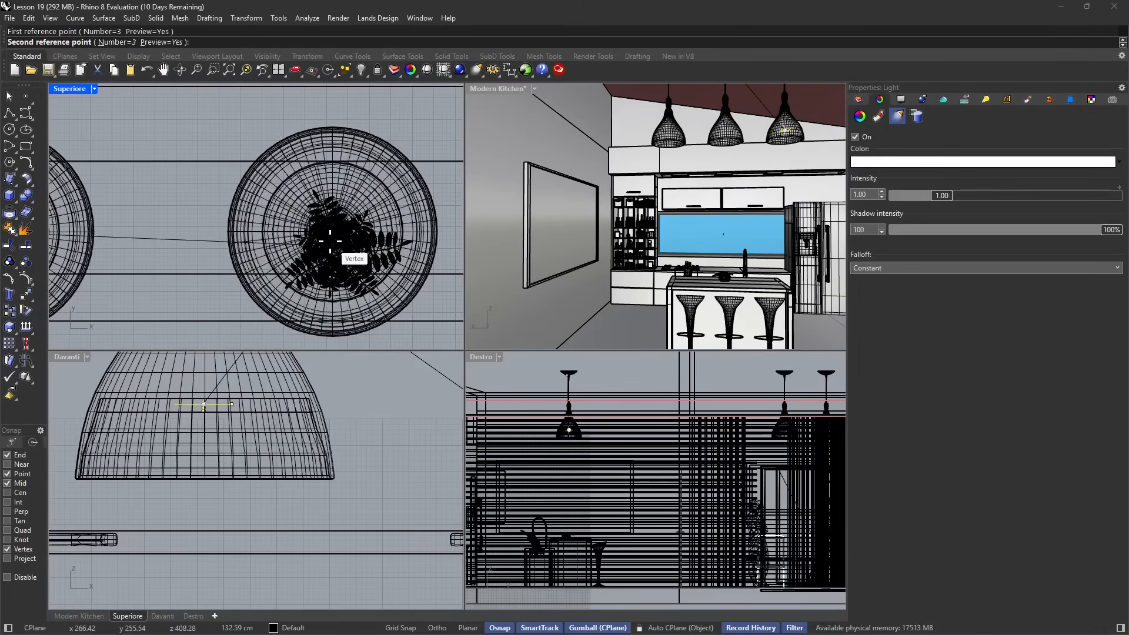
{"action": "left_click", "coordinate": [334, 242]}
{"action": "scroll", "coordinate": [333, 243], "scroll_direction": "down", "scroll_amount": 5}
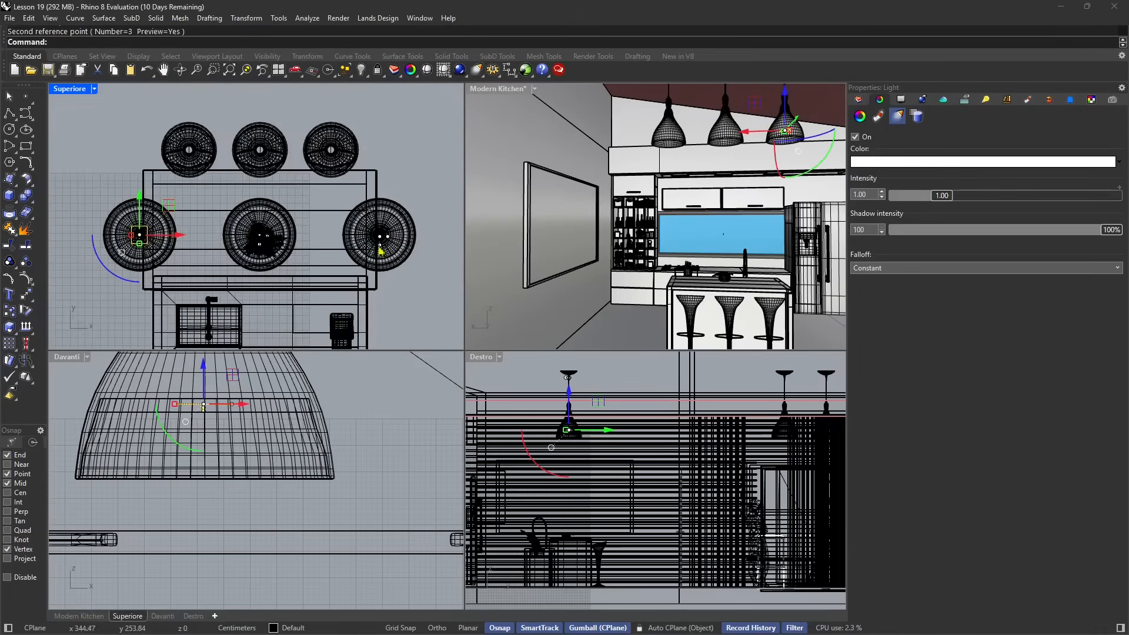
- Select the three rectangular lights and set the Modern Kitchen viewport to Raytraced display, framing the whole kitchen
{"action": "scroll", "coordinate": [379, 246], "scroll_direction": "up", "scroll_amount": 7}
{"action": "right_click", "coordinate": [375, 234]}
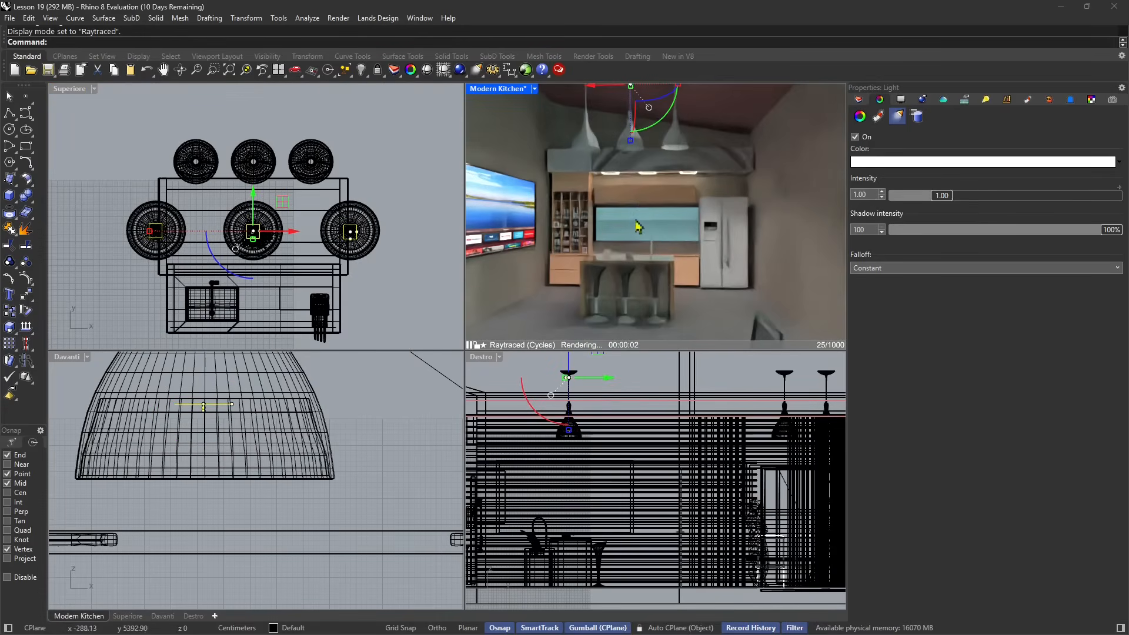
{"action": "right_click_drag", "start_coordinate": [644, 234], "coordinate": [639, 235]}
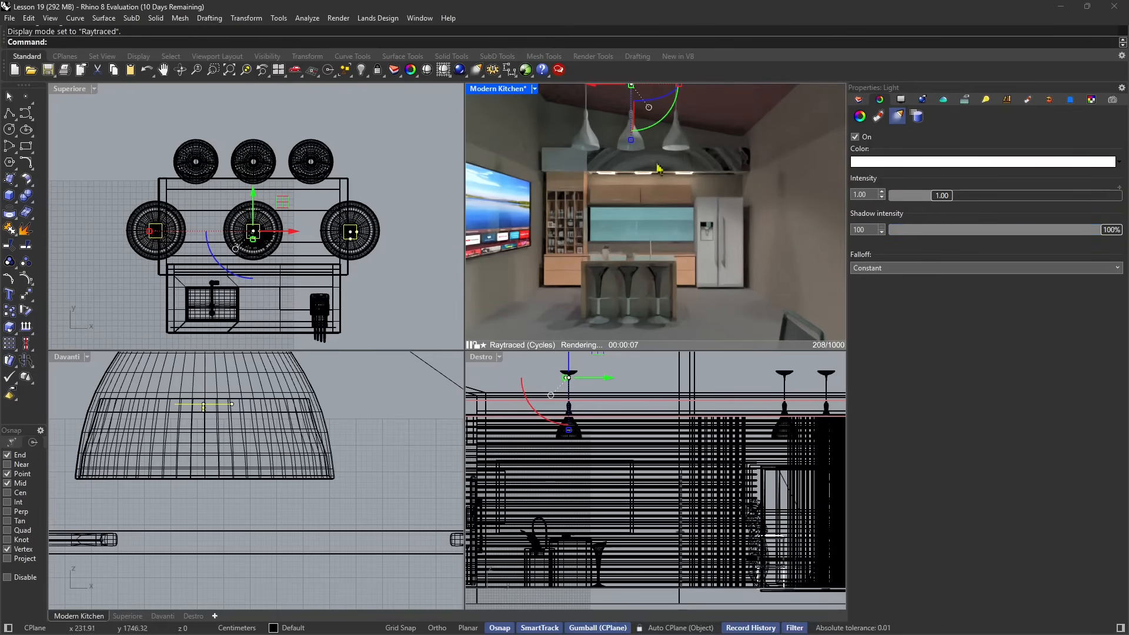
- Assign the Metallo PBR material to the three grouped pendant lamps above the kitchen island
{"action": "left_click", "coordinate": [668, 146]}
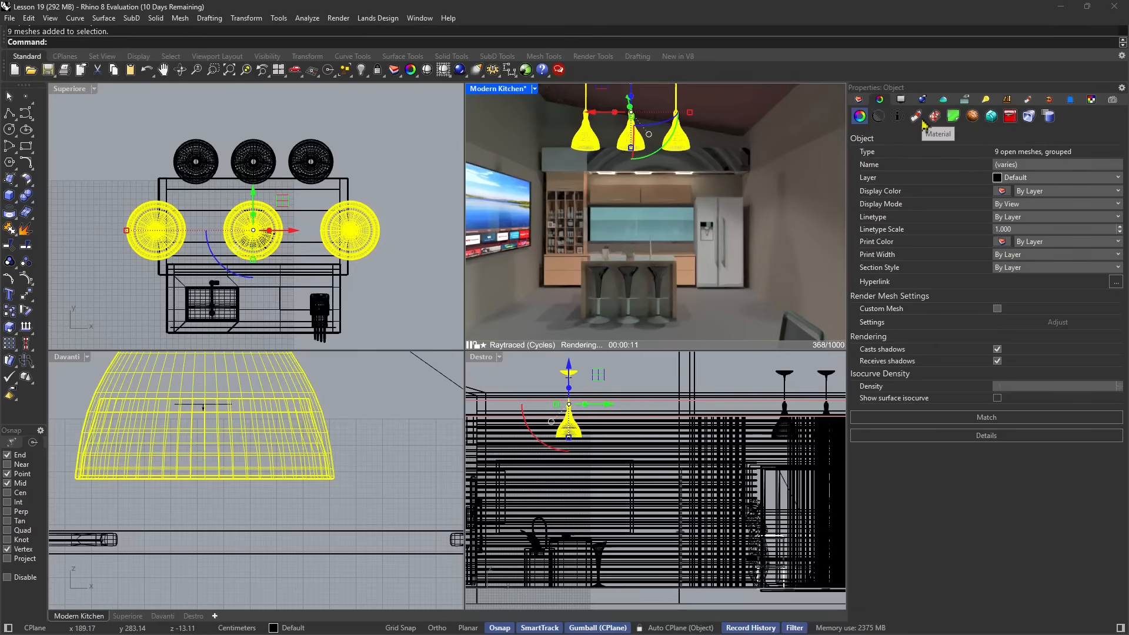
{"action": "left_click", "coordinate": [917, 117]}
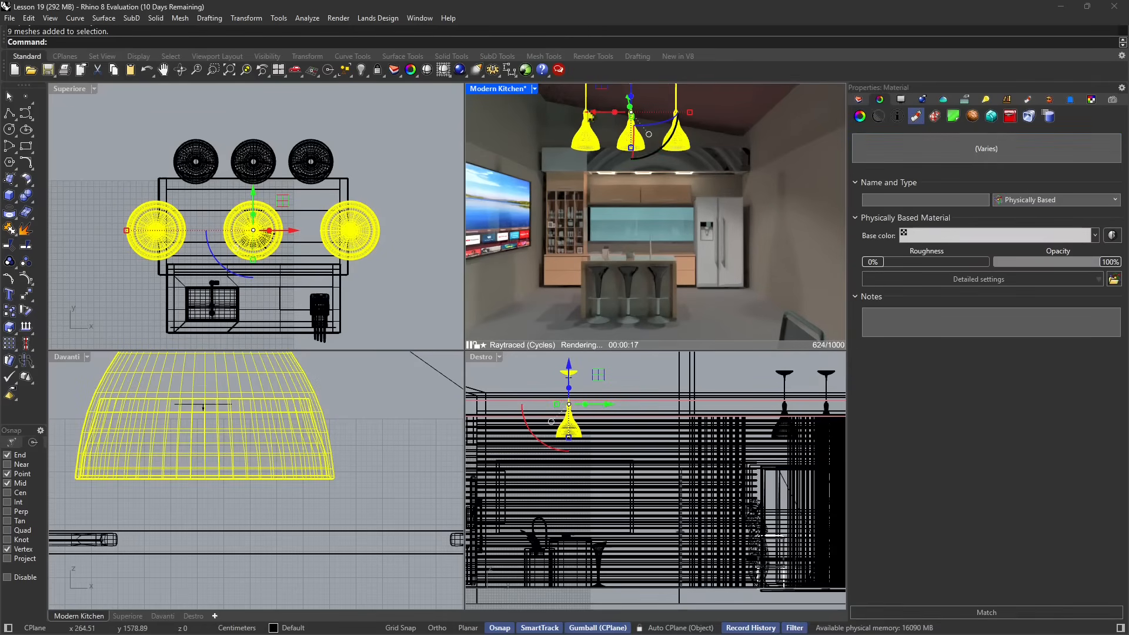
{"action": "left_click", "coordinate": [989, 163]}
{"action": "scroll", "coordinate": [967, 398], "scroll_direction": "down", "scroll_amount": 1}
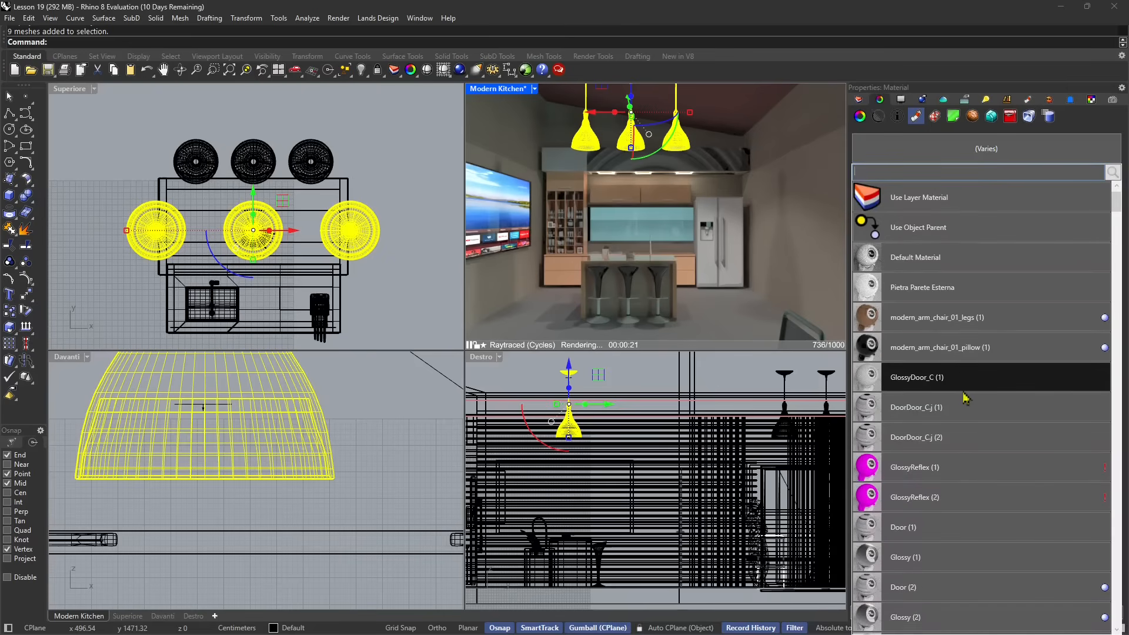
{"action": "scroll", "coordinate": [960, 370], "scroll_direction": "down", "scroll_amount": 15}
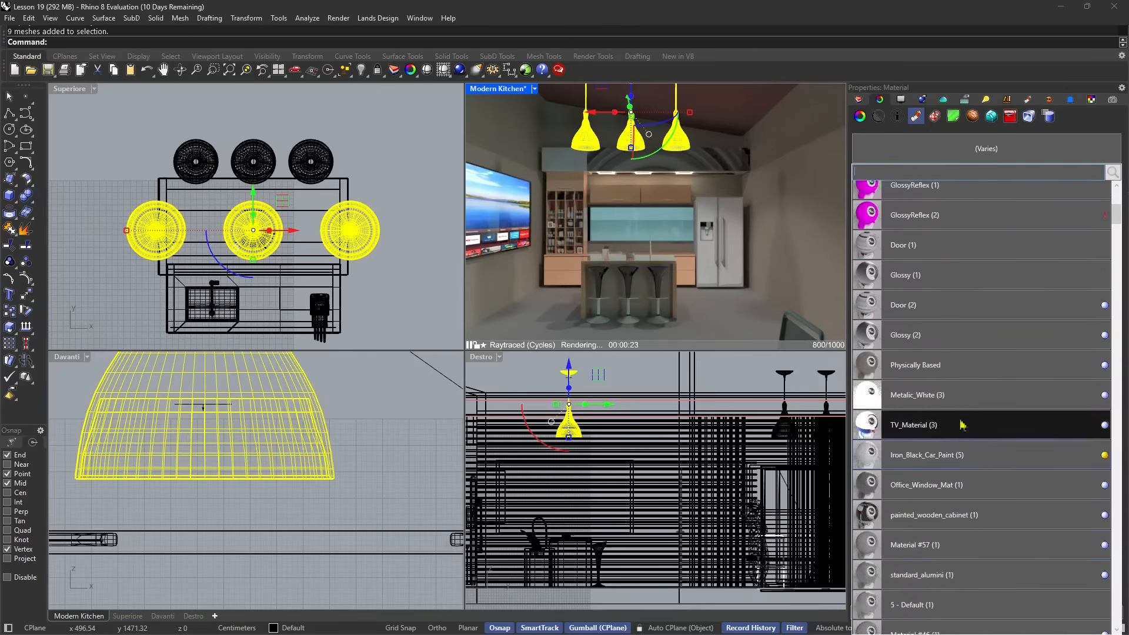
{"action": "scroll", "coordinate": [963, 425], "scroll_direction": "down", "scroll_amount": 3}
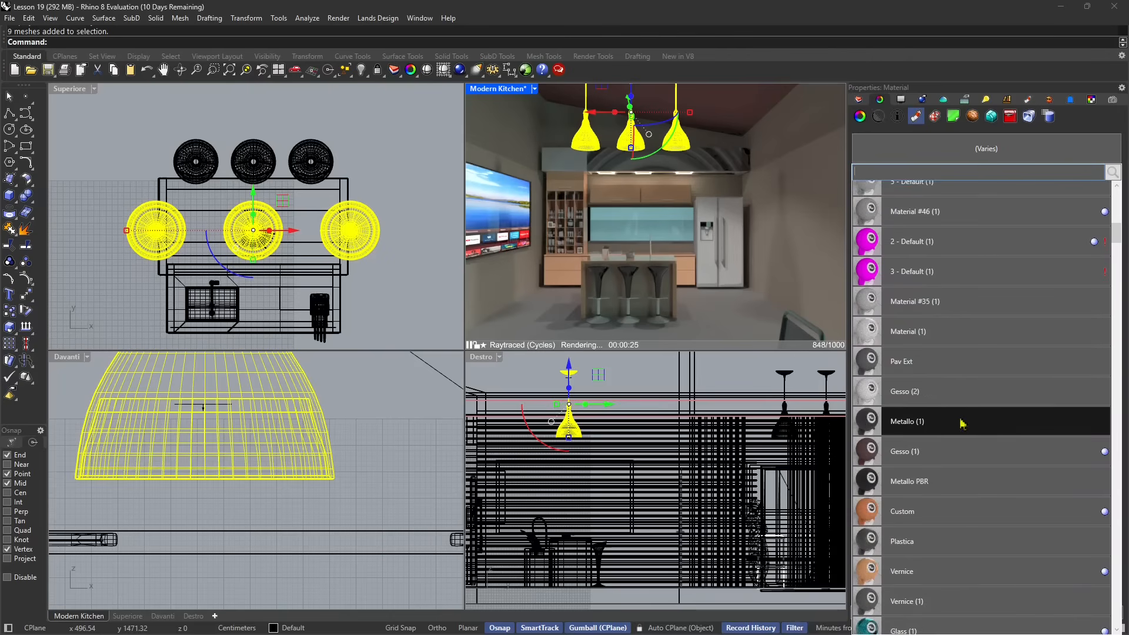
{"action": "scroll", "coordinate": [959, 400], "scroll_direction": "down", "scroll_amount": 3}
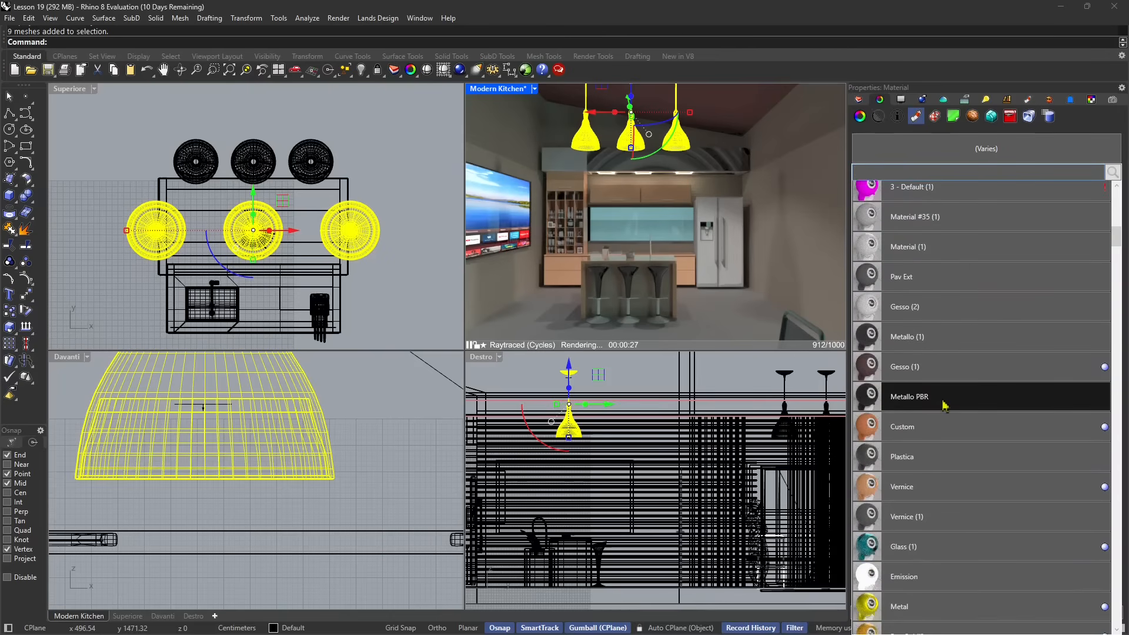
{"action": "left_click", "coordinate": [944, 405]}
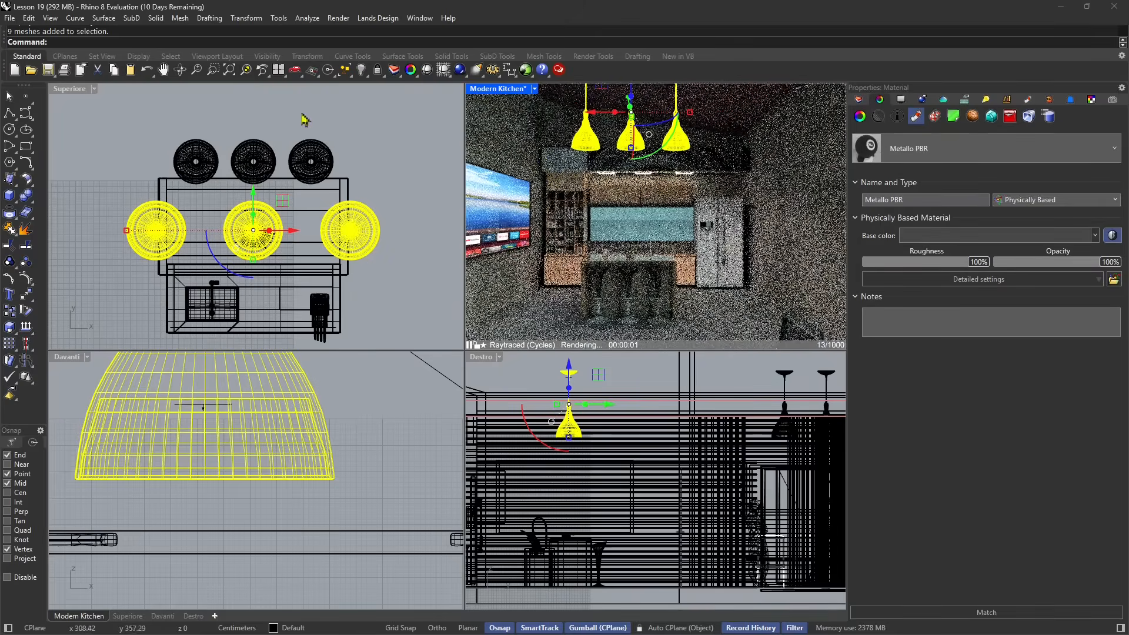
{"action": "left_click", "coordinate": [252, 114]}
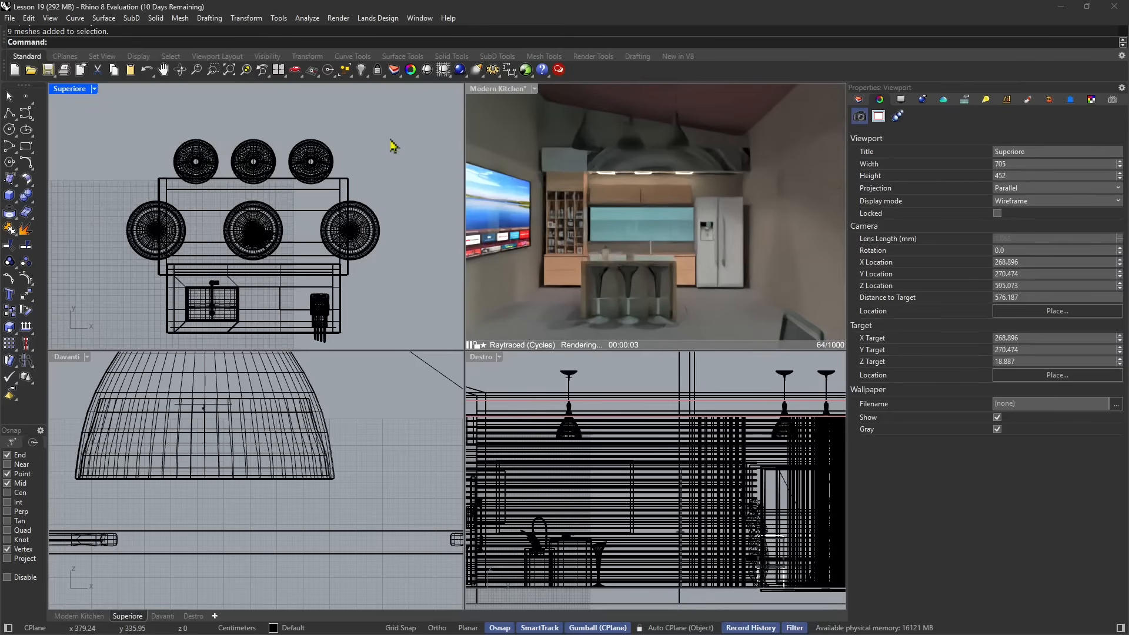
- Frame the whole dining area in the Modern Kitchen view and set the dining pendant's rectangular light intensity to 0.32
{"action": "right_click_drag", "start_coordinate": [645, 244], "coordinate": [656, 247], "text": "shift"}
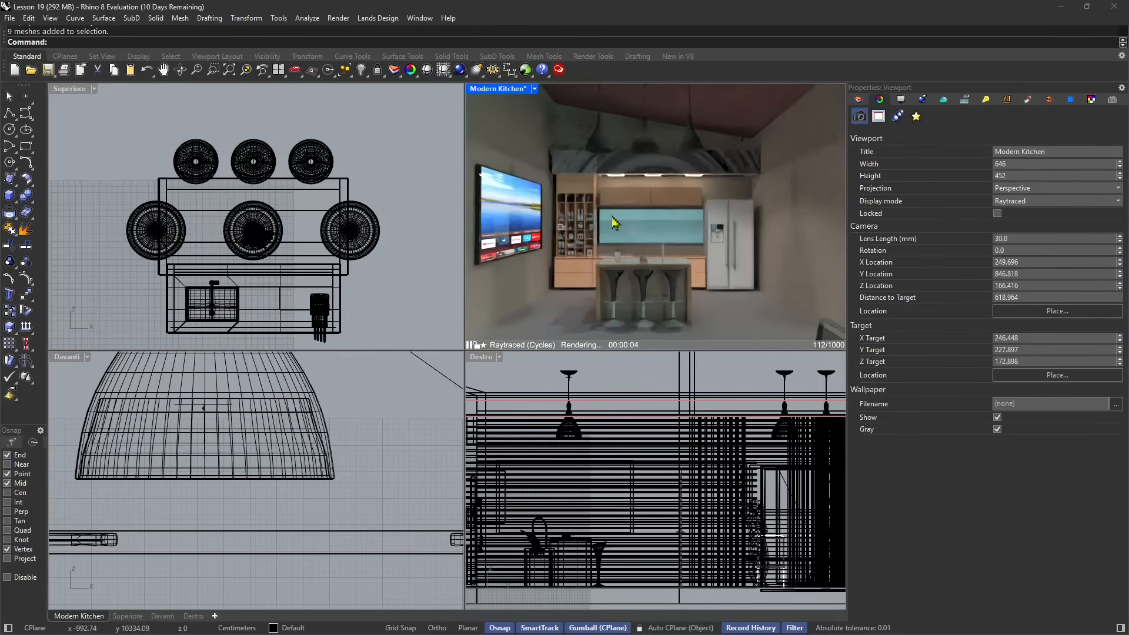
{"action": "scroll", "coordinate": [612, 218], "scroll_direction": "down", "scroll_amount": 4}
{"action": "right_click_drag", "start_coordinate": [642, 239], "coordinate": [646, 240], "text": "shift"}
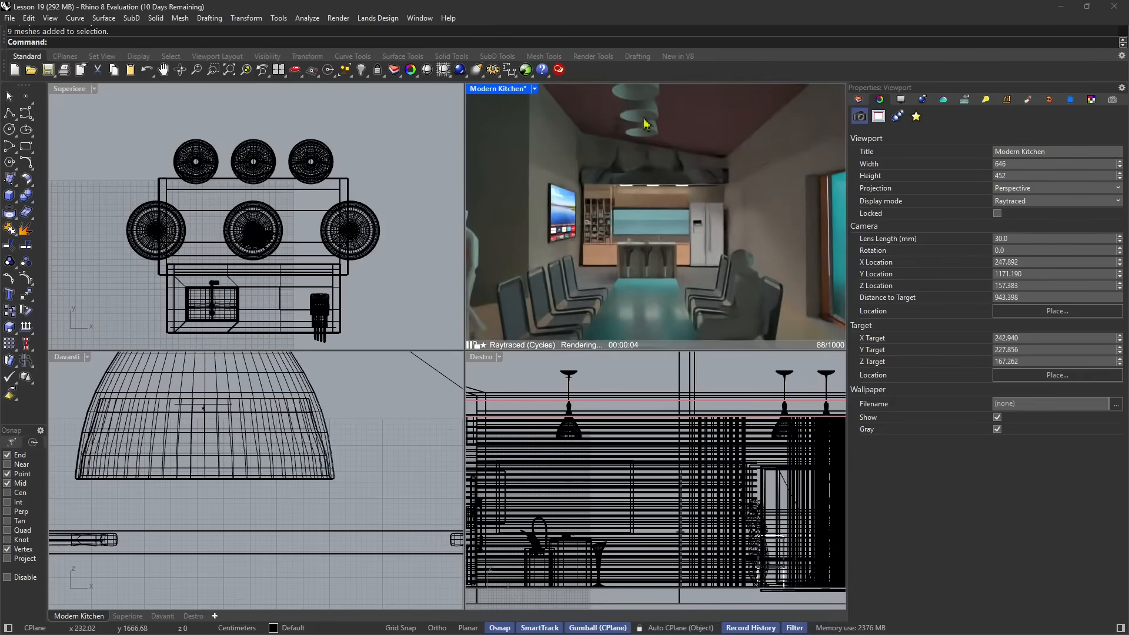
{"action": "left_click", "coordinate": [536, 89]}
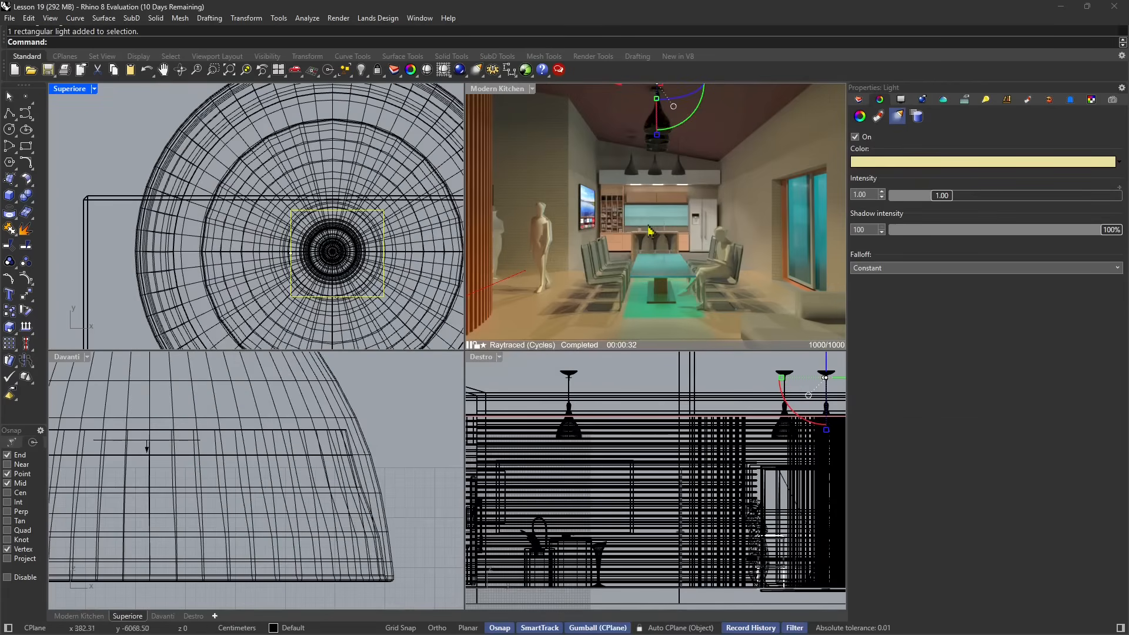
{"action": "left_click_drag", "start_coordinate": [943, 199], "coordinate": [931, 202]}
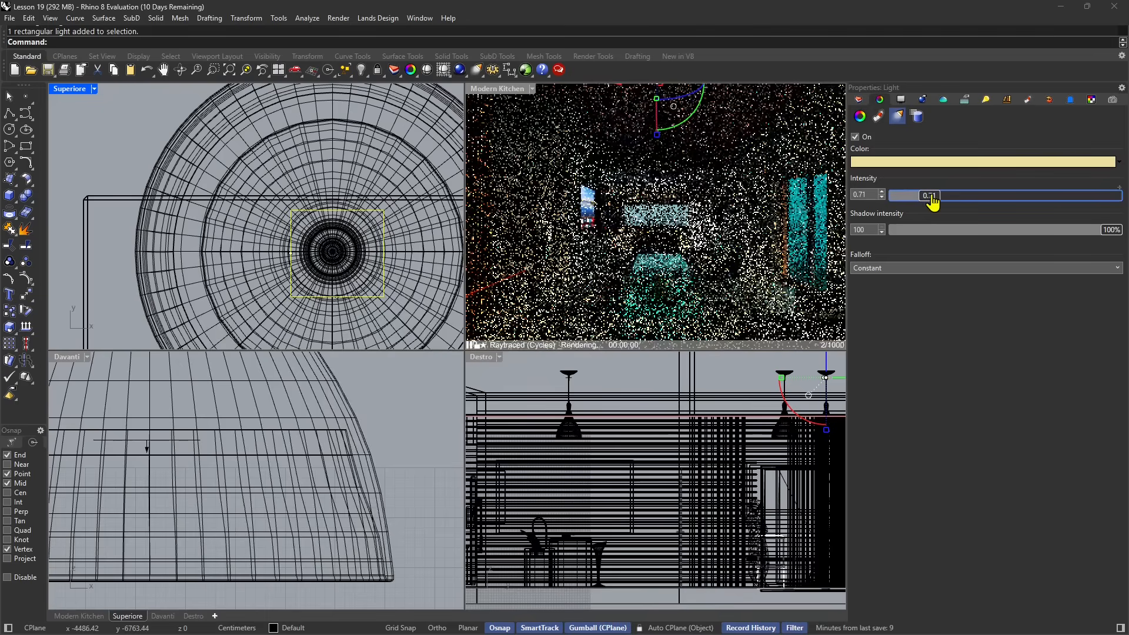
{"action": "scroll", "coordinate": [360, 269], "scroll_direction": "down", "scroll_amount": 5}
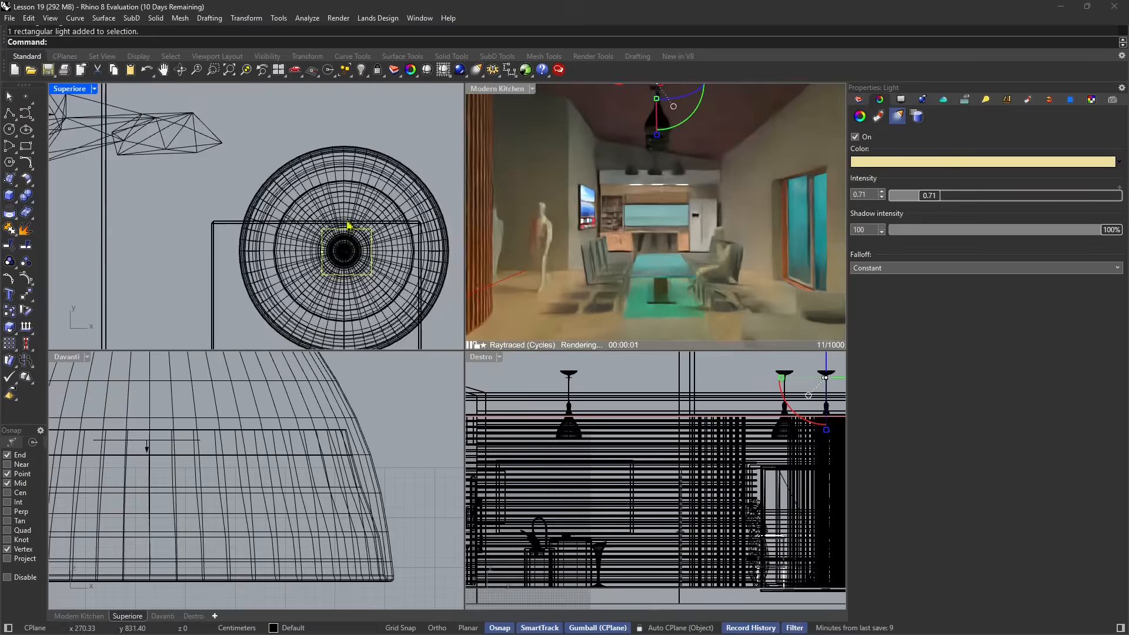
{"action": "left_click", "coordinate": [916, 199]}
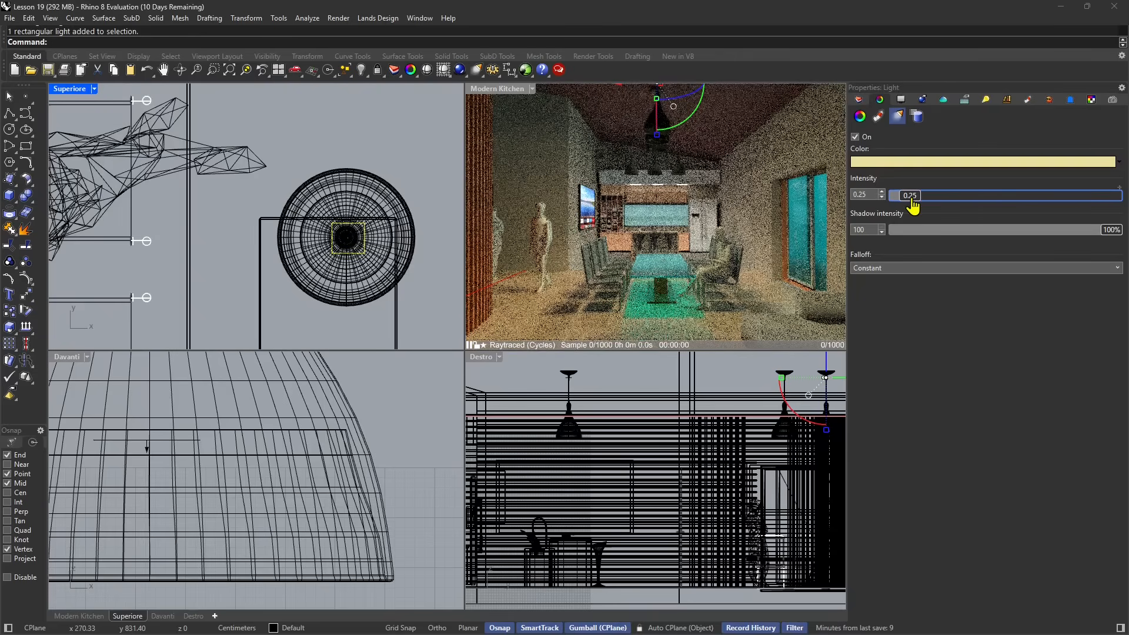
{"action": "left_click_drag", "start_coordinate": [917, 205], "coordinate": [737, 256]}
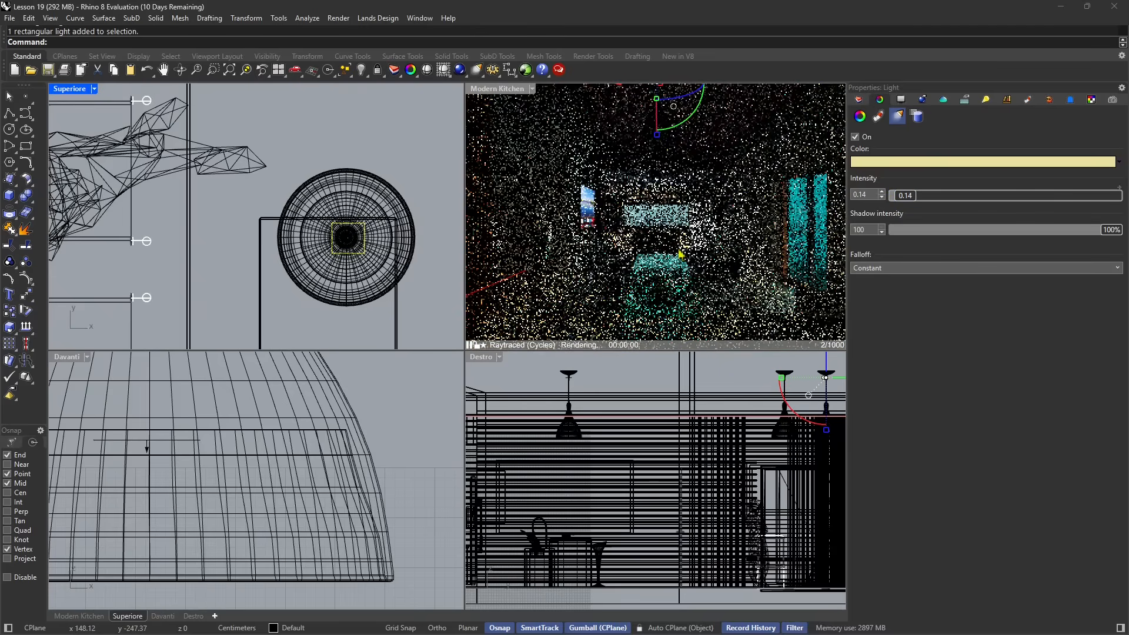
{"action": "left_click_drag", "start_coordinate": [905, 206], "coordinate": [918, 205]}
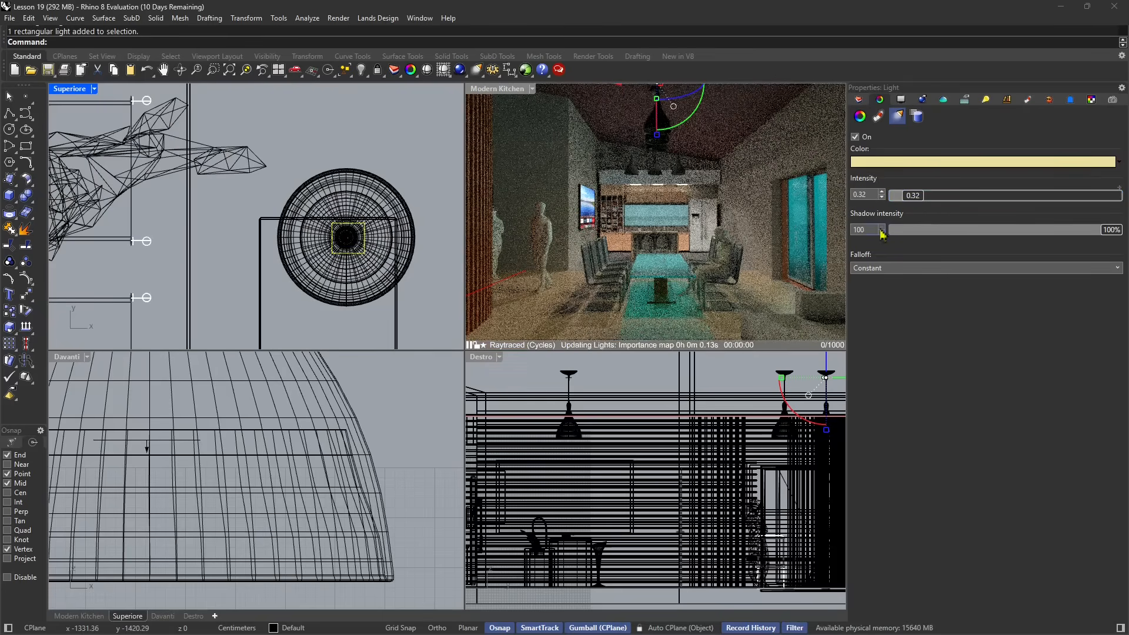
- Configure the dining pendant's rectangular light with Inverse Squared falloff, intensity 4.28 and shadow intensity 6%
{"action": "left_click_drag", "start_coordinate": [1115, 233], "coordinate": [990, 235]}
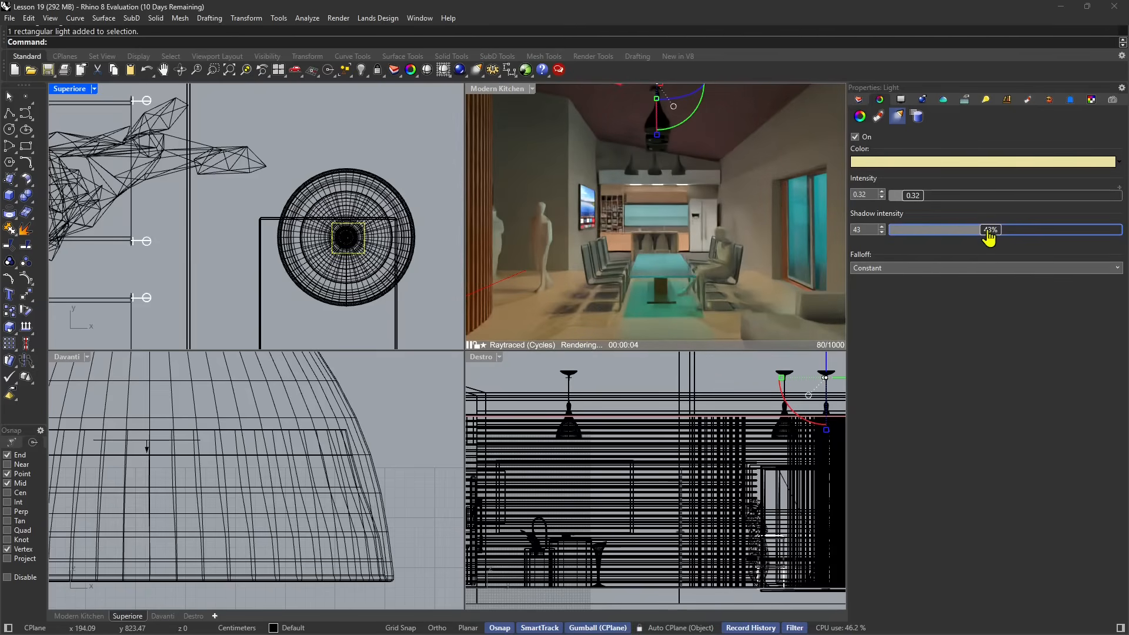
{"action": "left_click_drag", "start_coordinate": [989, 234], "coordinate": [934, 237]}
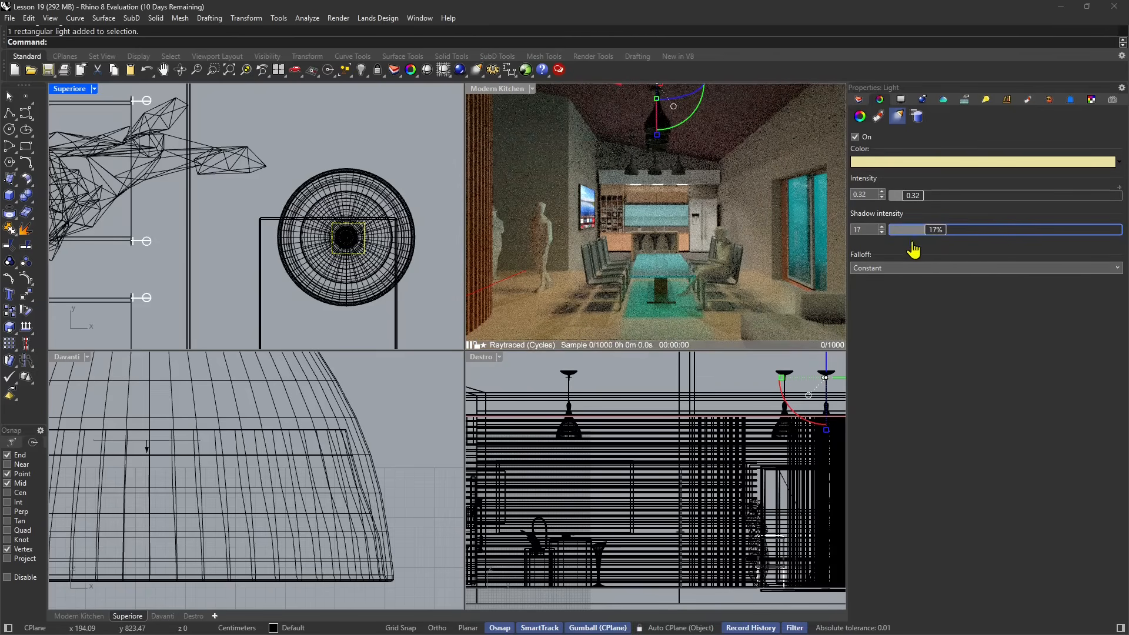
{"action": "left_click", "coordinate": [891, 270]}
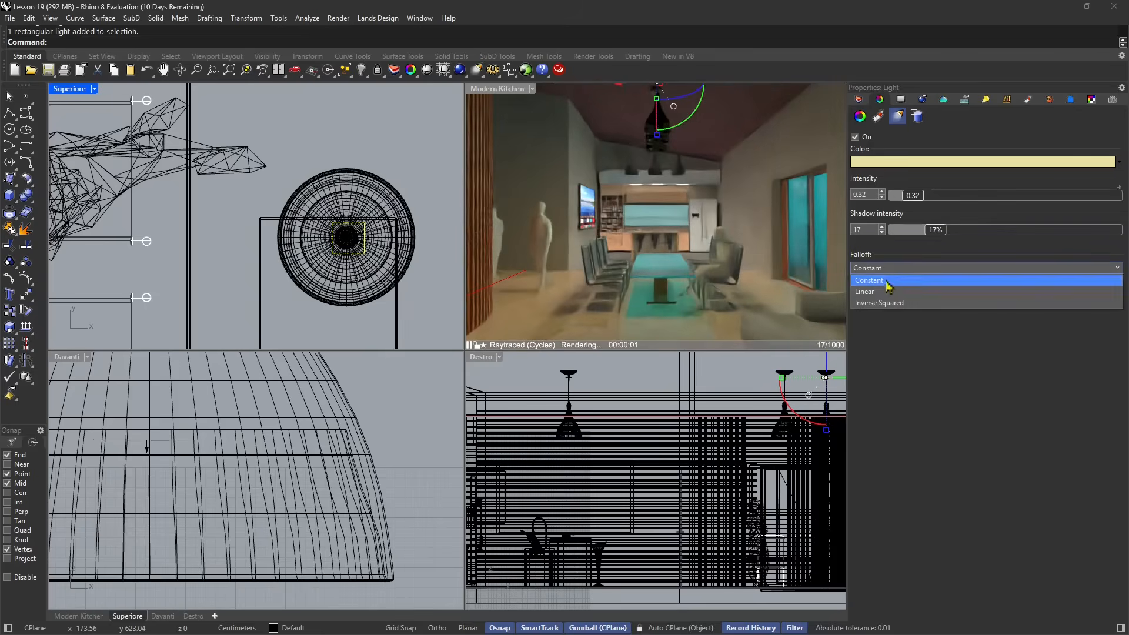
{"action": "left_click", "coordinate": [886, 303]}
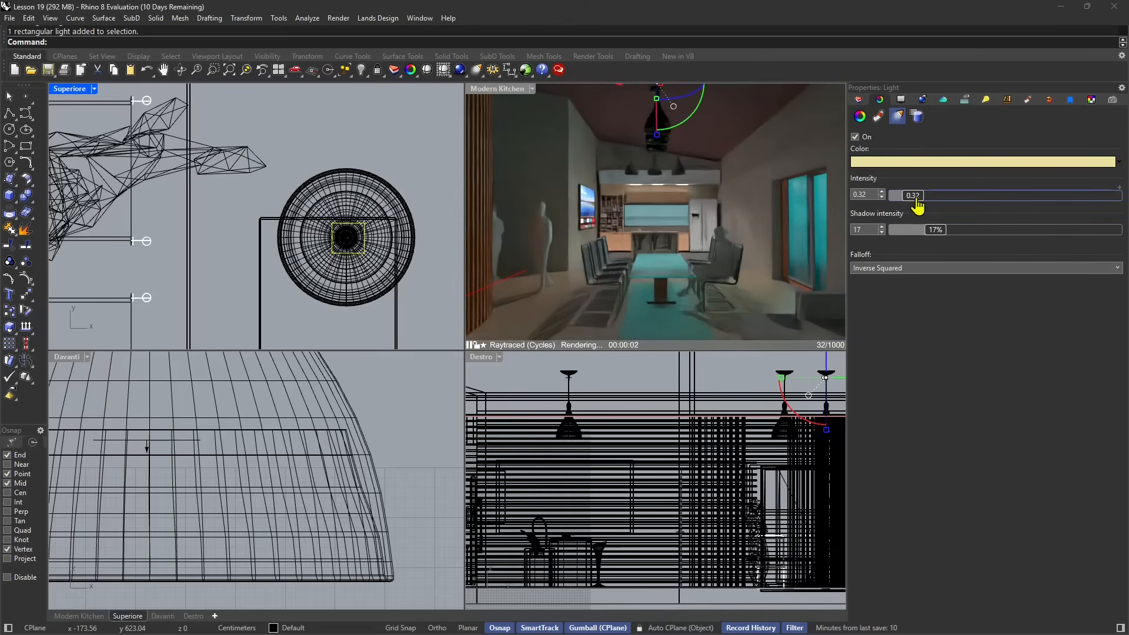
{"action": "left_click_drag", "start_coordinate": [930, 198], "coordinate": [1082, 199]}
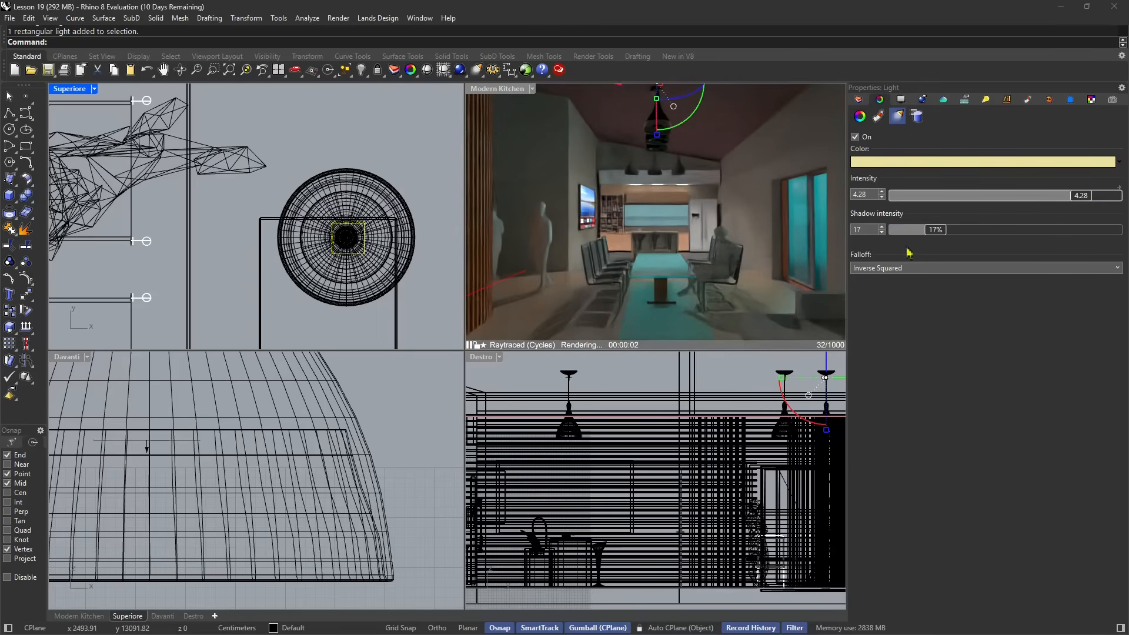
{"action": "left_click_drag", "start_coordinate": [941, 239], "coordinate": [914, 240]}
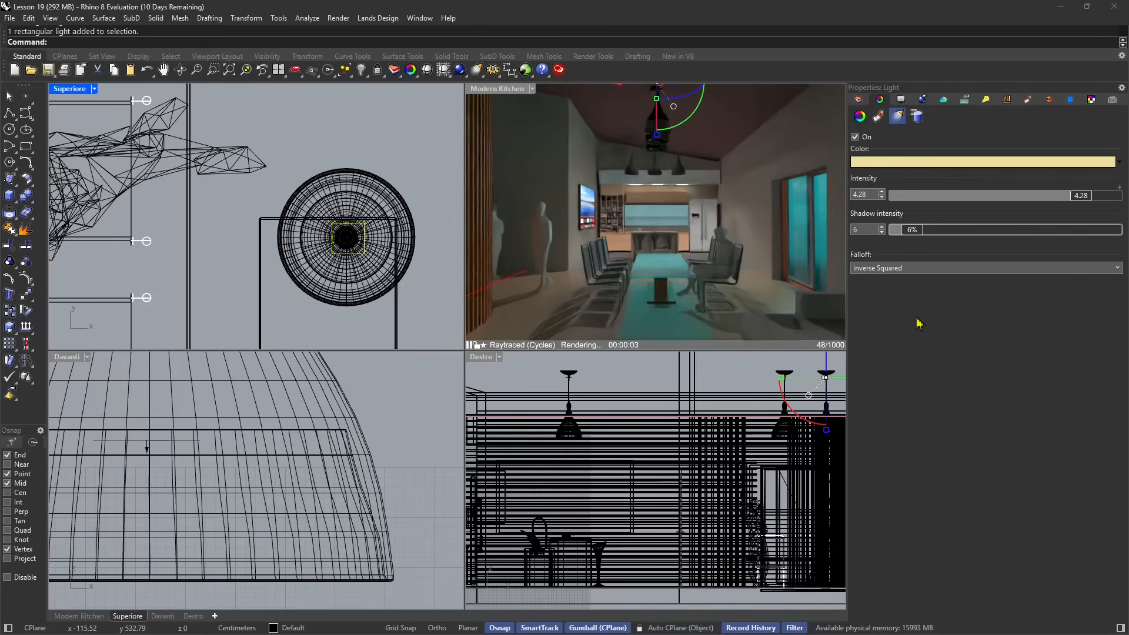
- Raise the clarity of the dining tabletop's Glass (1) material to 100%
{"action": "left_click", "coordinate": [688, 274]}
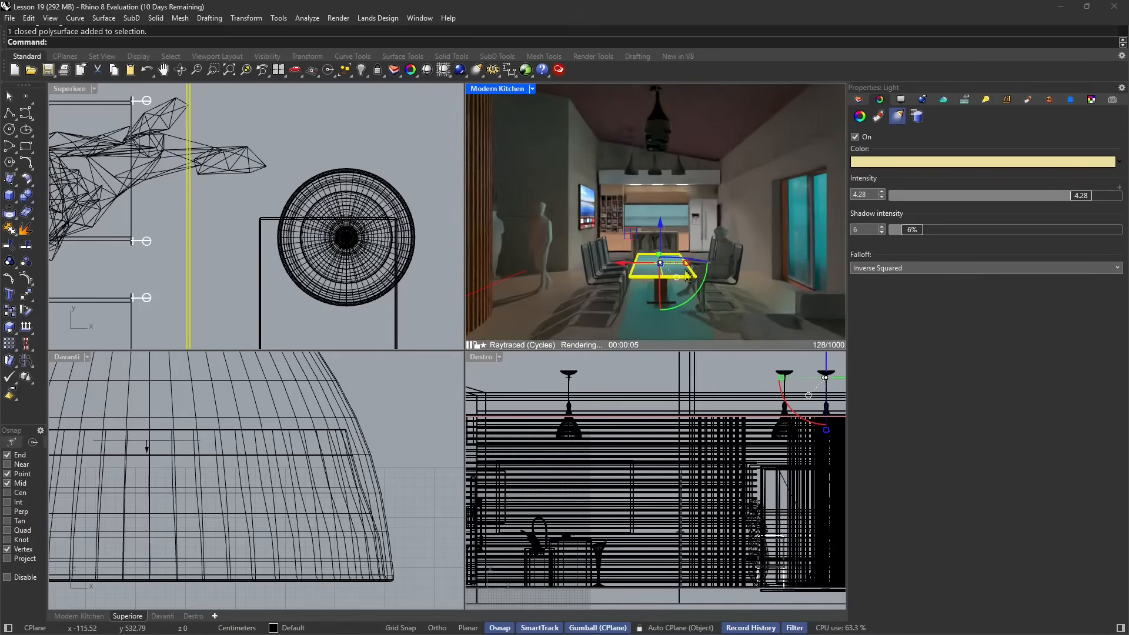
{"action": "left_click", "coordinate": [916, 116]}
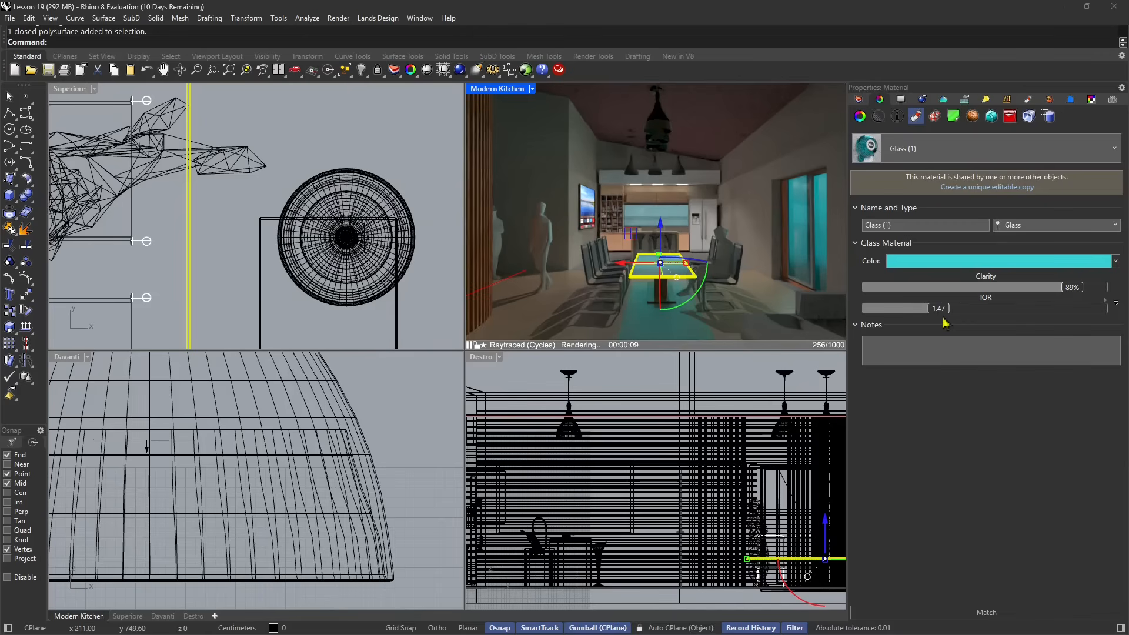
{"action": "left_click_drag", "start_coordinate": [1080, 297], "coordinate": [1092, 298]}
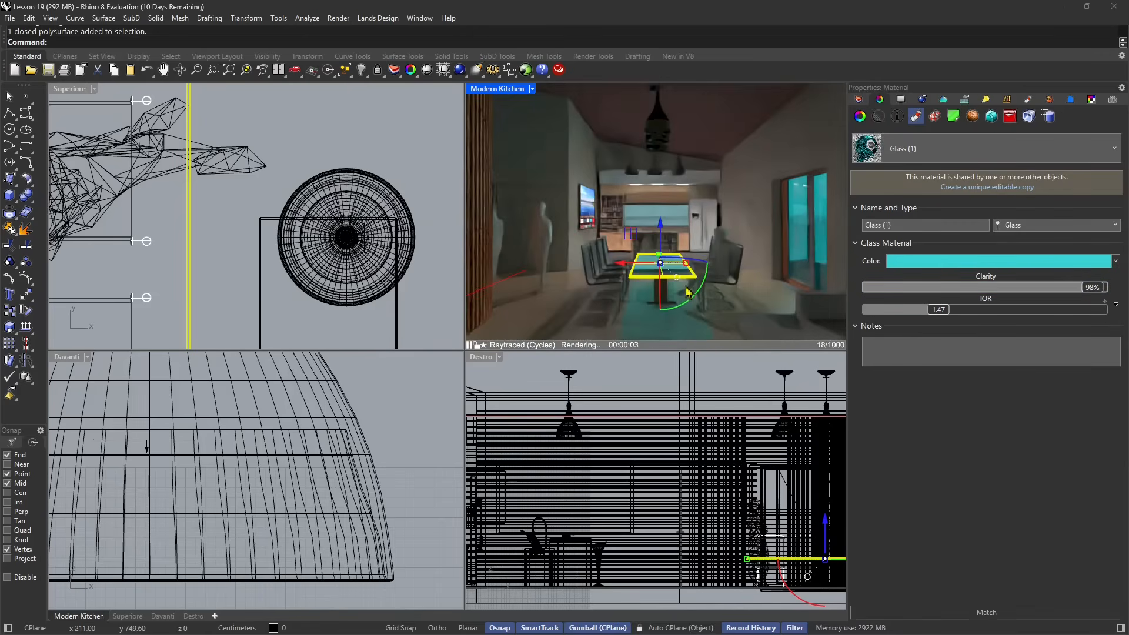
{"action": "left_click_drag", "start_coordinate": [1092, 287], "coordinate": [1102, 288]}
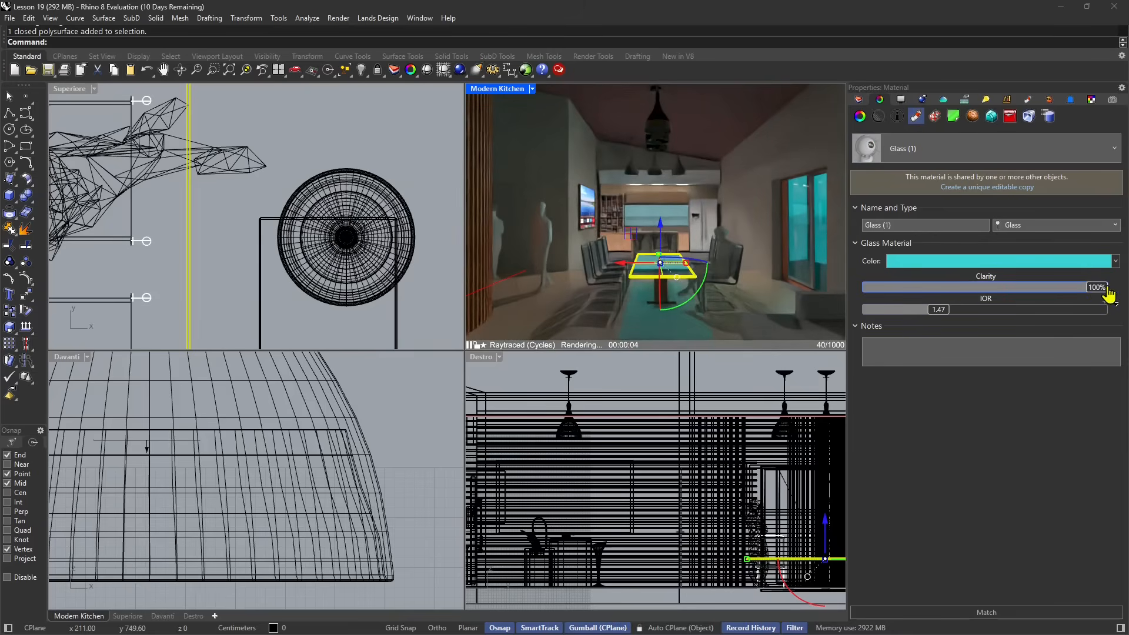
- Assign the Window Glass (1) material to the two turquoise window panes in the dining area's side wall and move them to the Windows layer
{"action": "right_click_drag", "start_coordinate": [684, 287], "coordinate": [682, 290]}
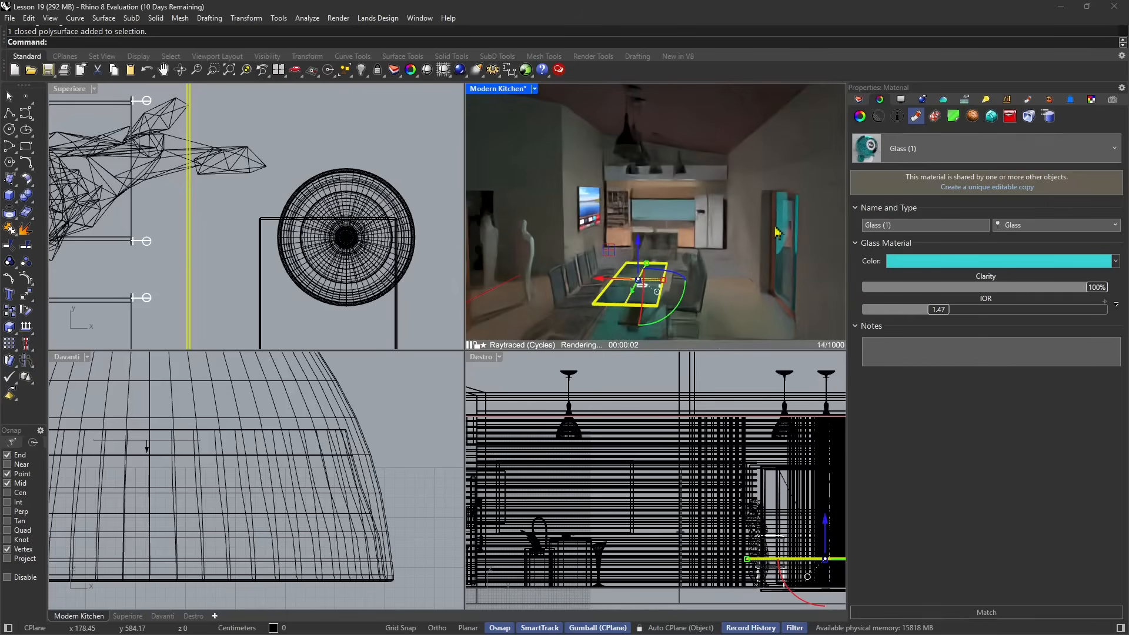
{"action": "left_click", "coordinate": [784, 227]}
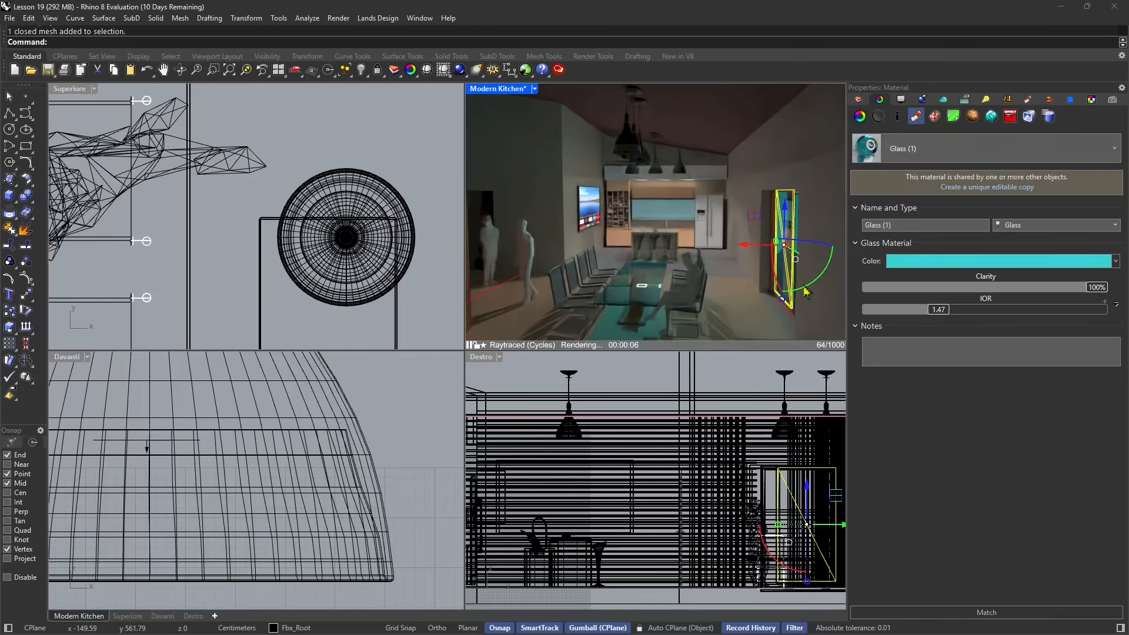
{"action": "left_click_drag", "start_coordinate": [784, 288], "coordinate": [733, 267]}
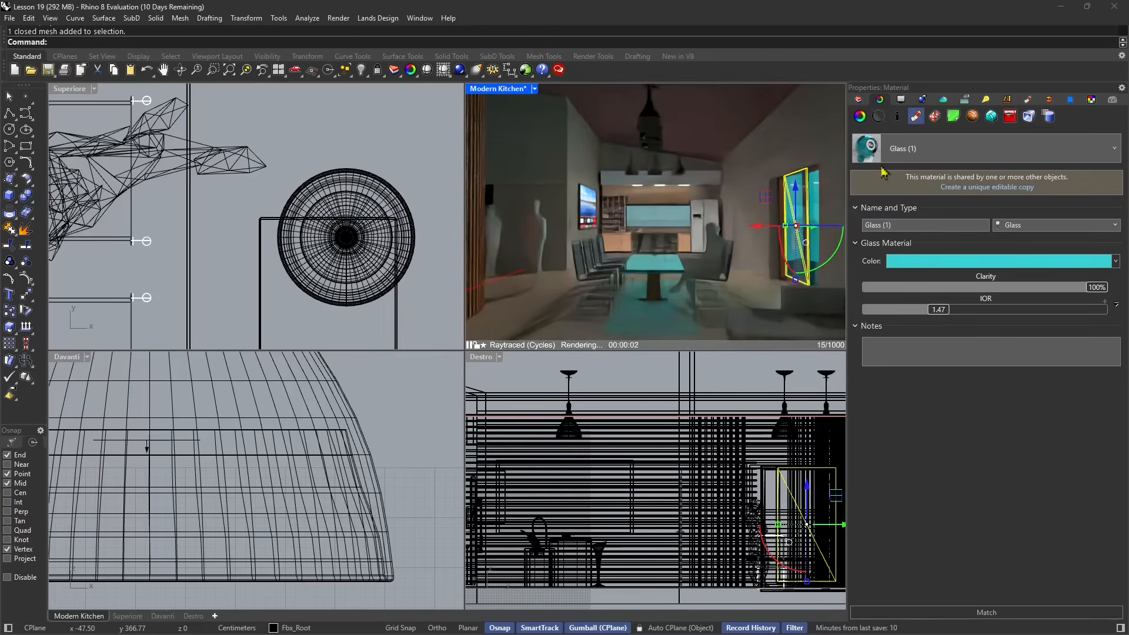
{"action": "left_click", "coordinate": [815, 200], "text": "shift"}
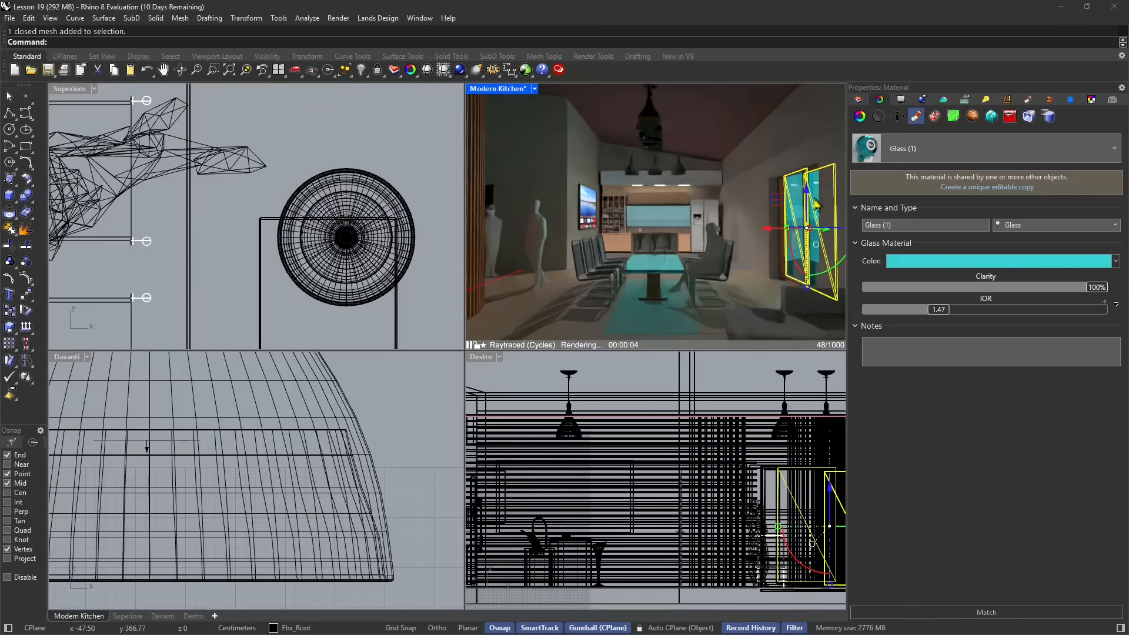
{"action": "left_click", "coordinate": [921, 155]}
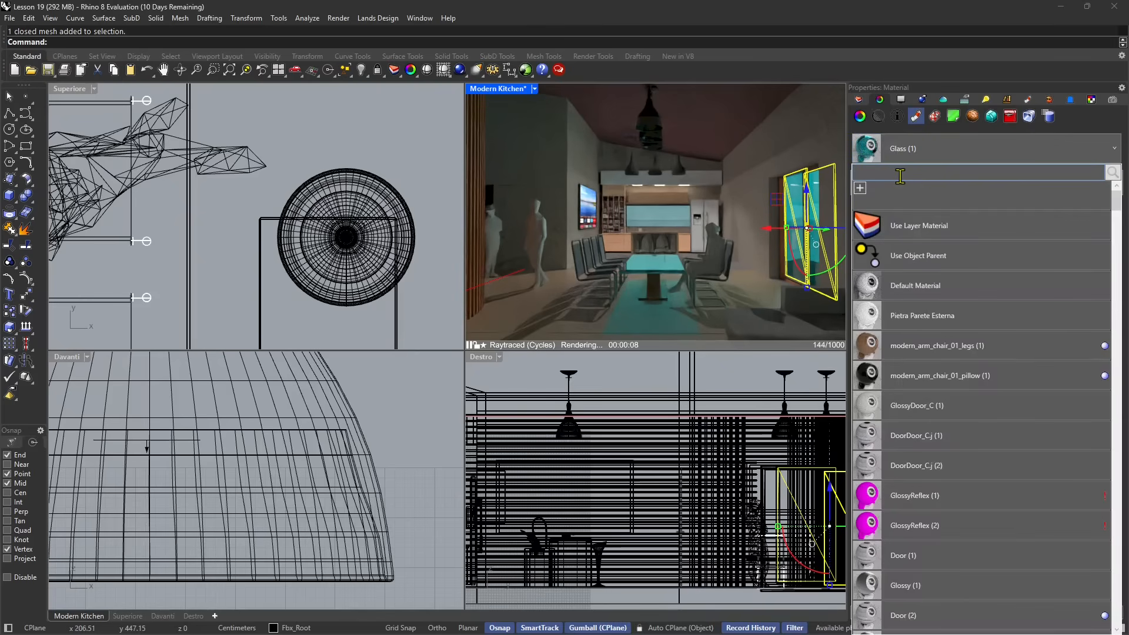
{"action": "type", "text": "glass"}
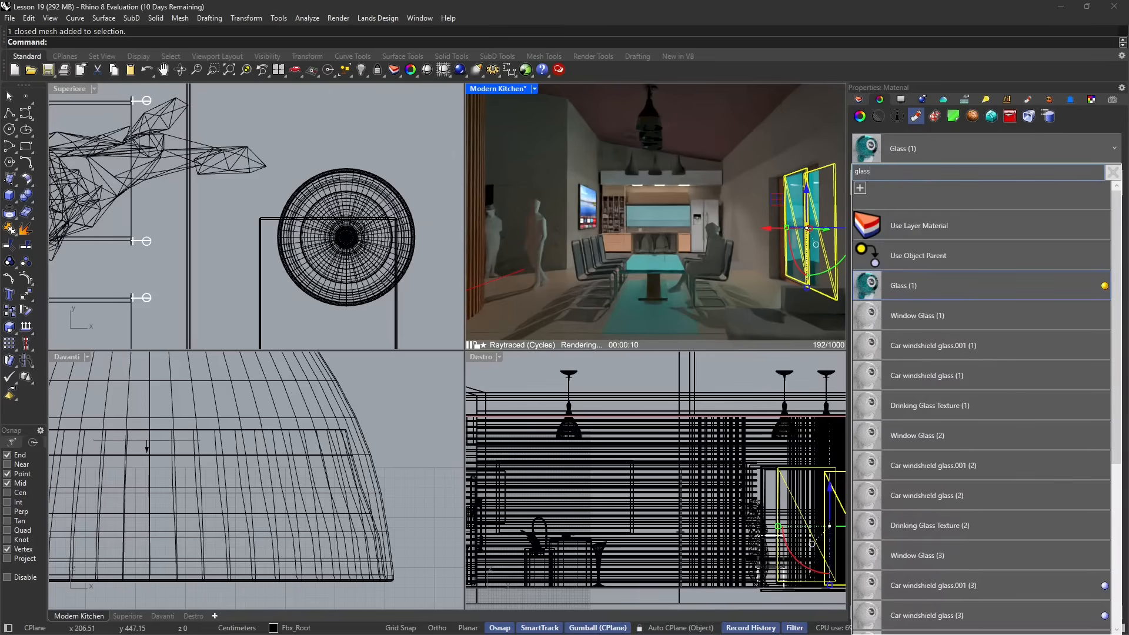
{"action": "left_click", "coordinate": [925, 315]}
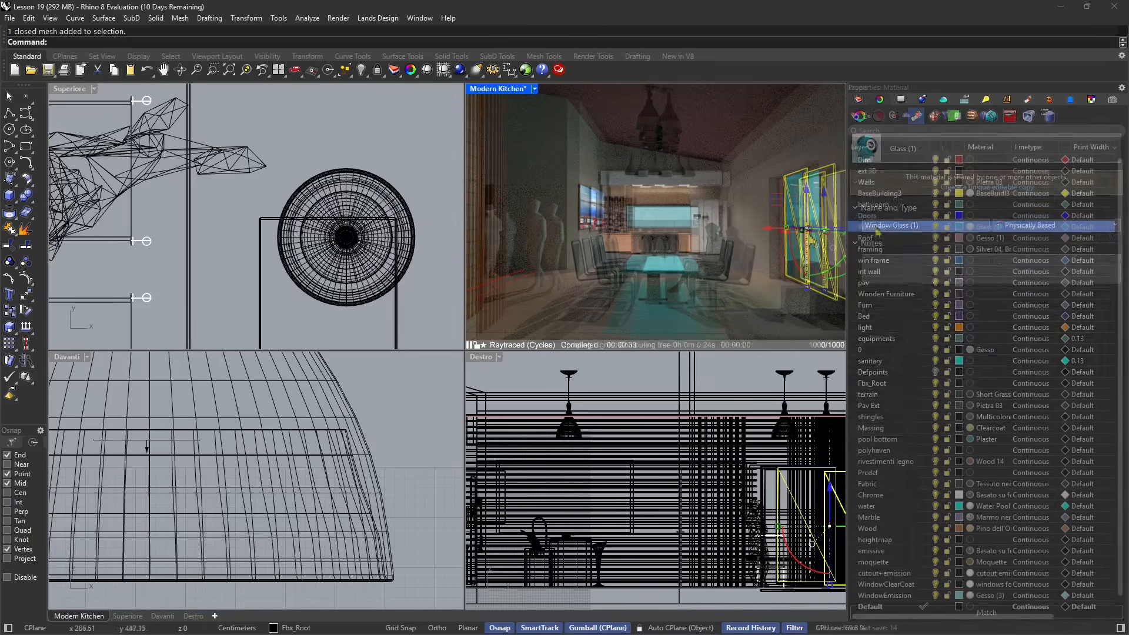
{"action": "right_click", "coordinate": [876, 227]}
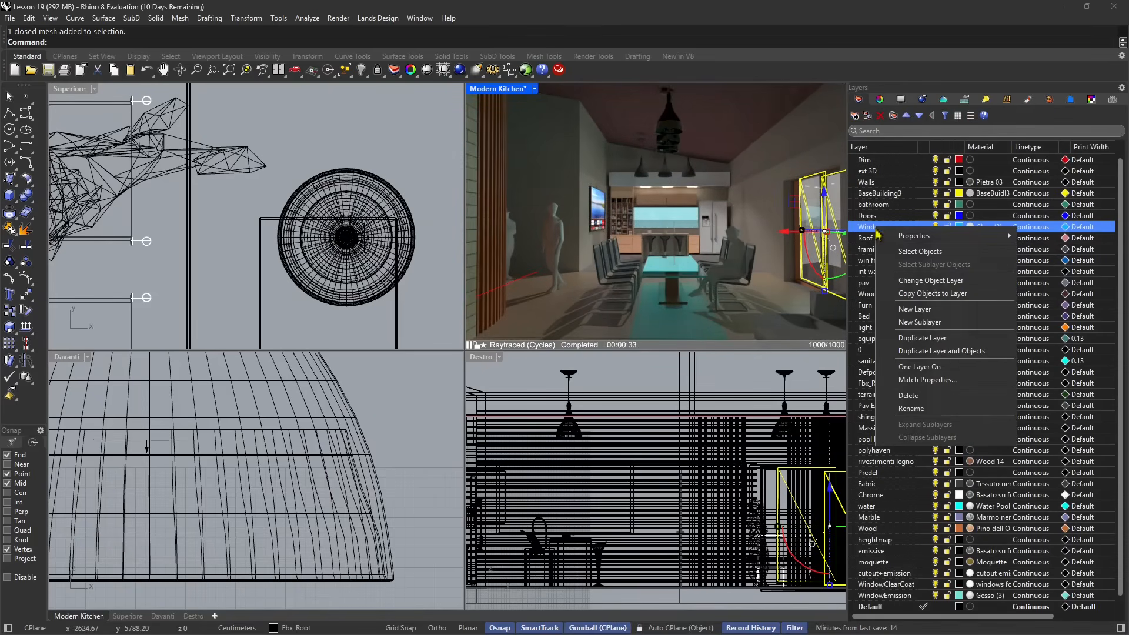
{"action": "left_click", "coordinate": [926, 280]}
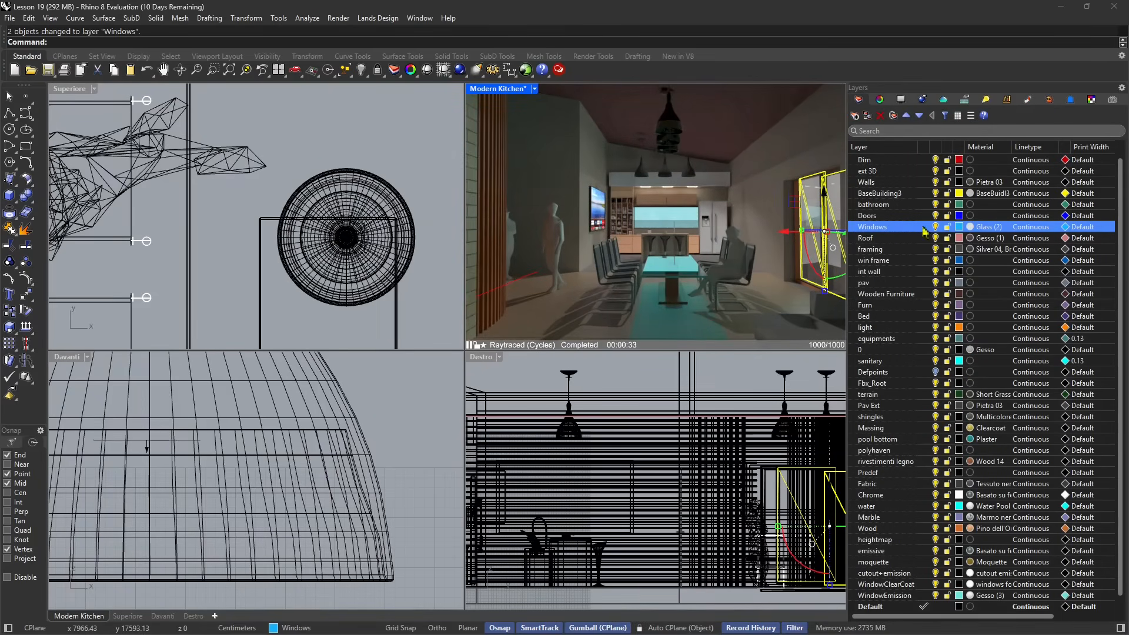
- Set the IOR of the Windows layer's Glass (2) material to the Glass (1.52) preset and deselect the panes
{"action": "left_click", "coordinate": [971, 230]}
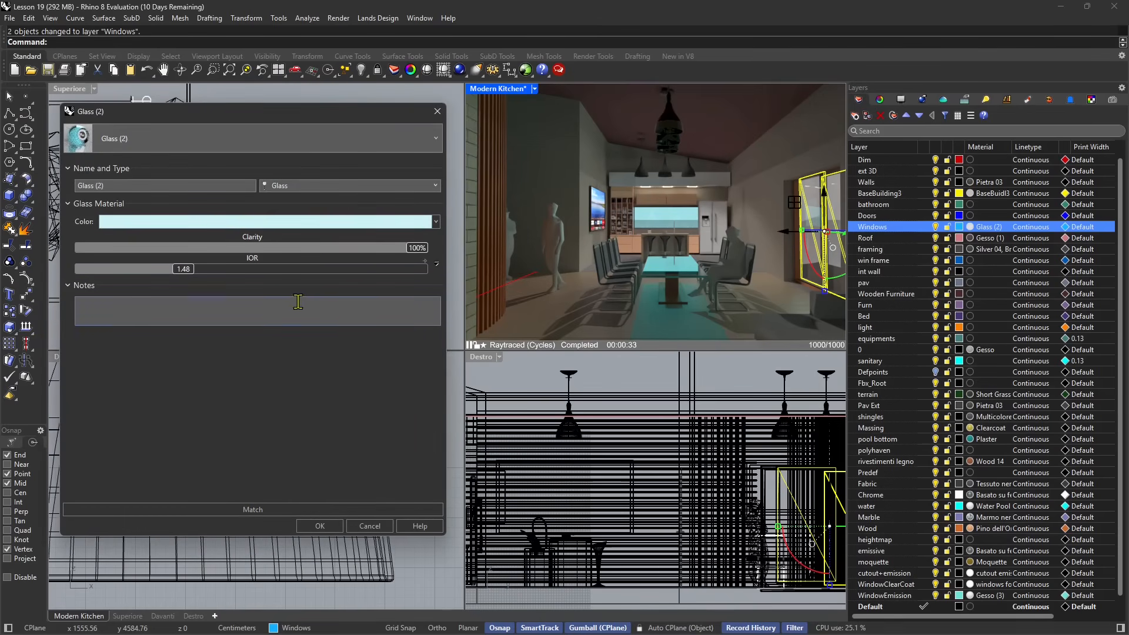
{"action": "left_click", "coordinate": [434, 267]}
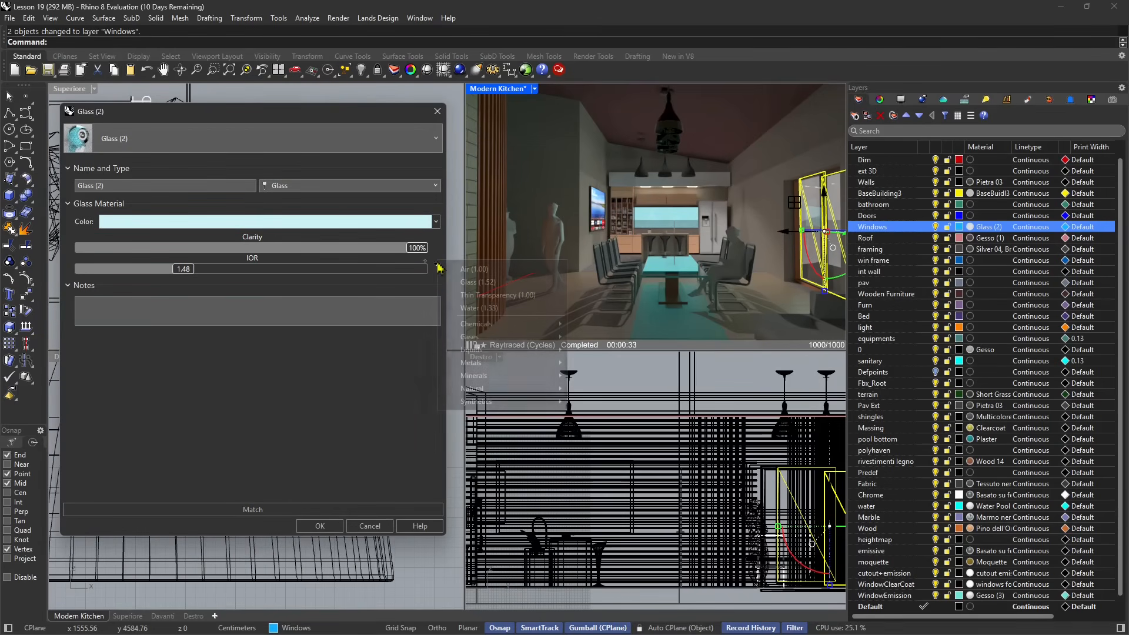
{"action": "left_click", "coordinate": [478, 283]}
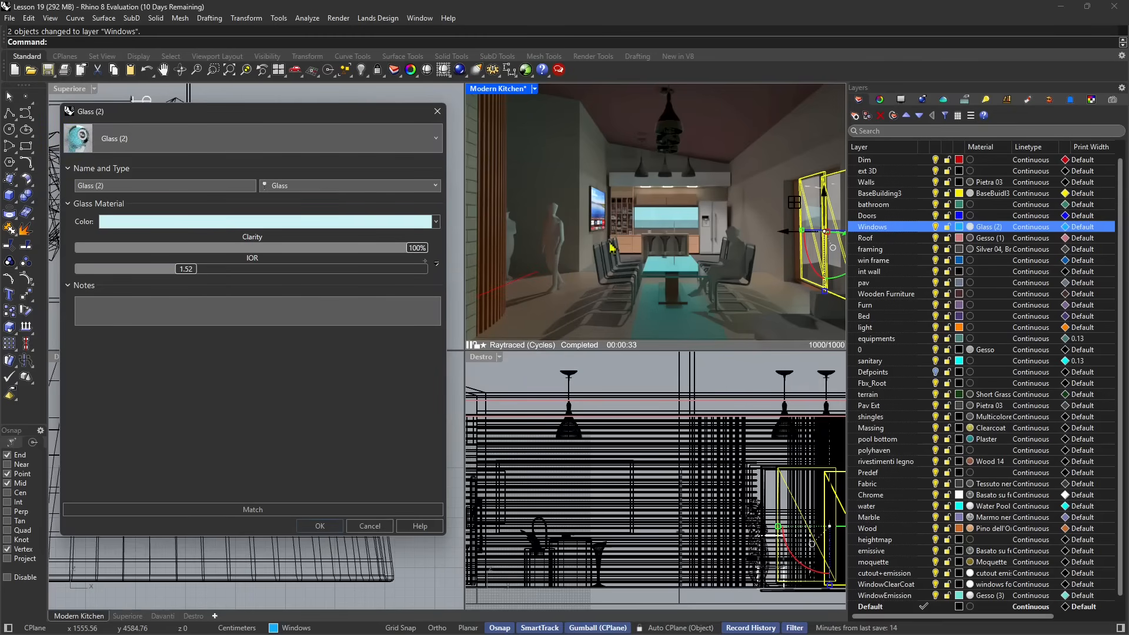
{"action": "left_click", "coordinate": [320, 526]}
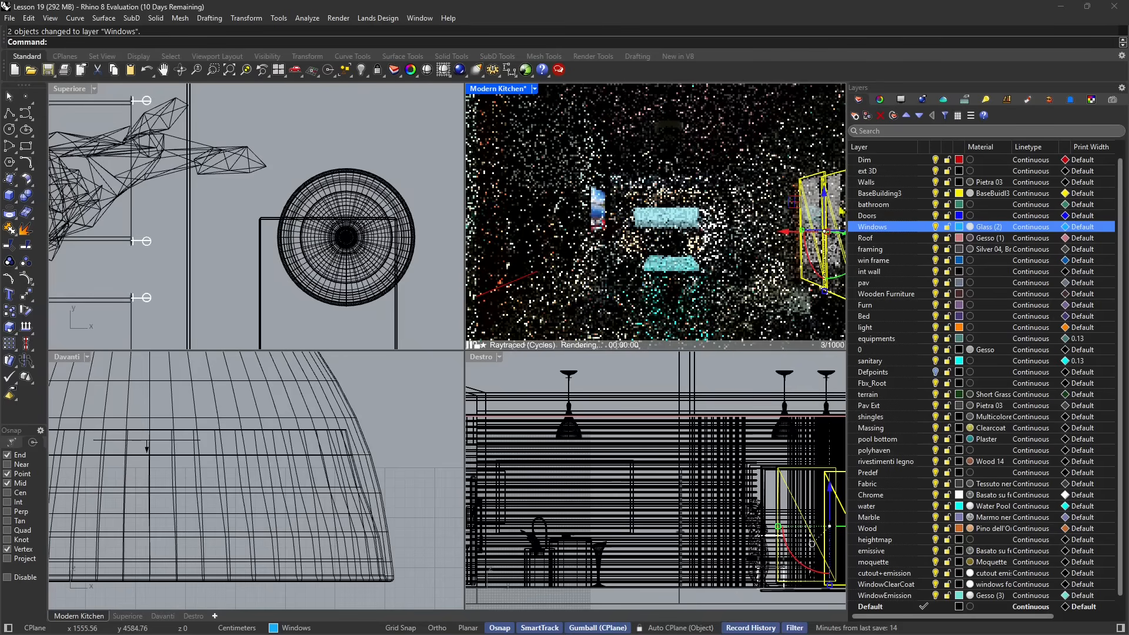
{"action": "left_click", "coordinate": [396, 151]}
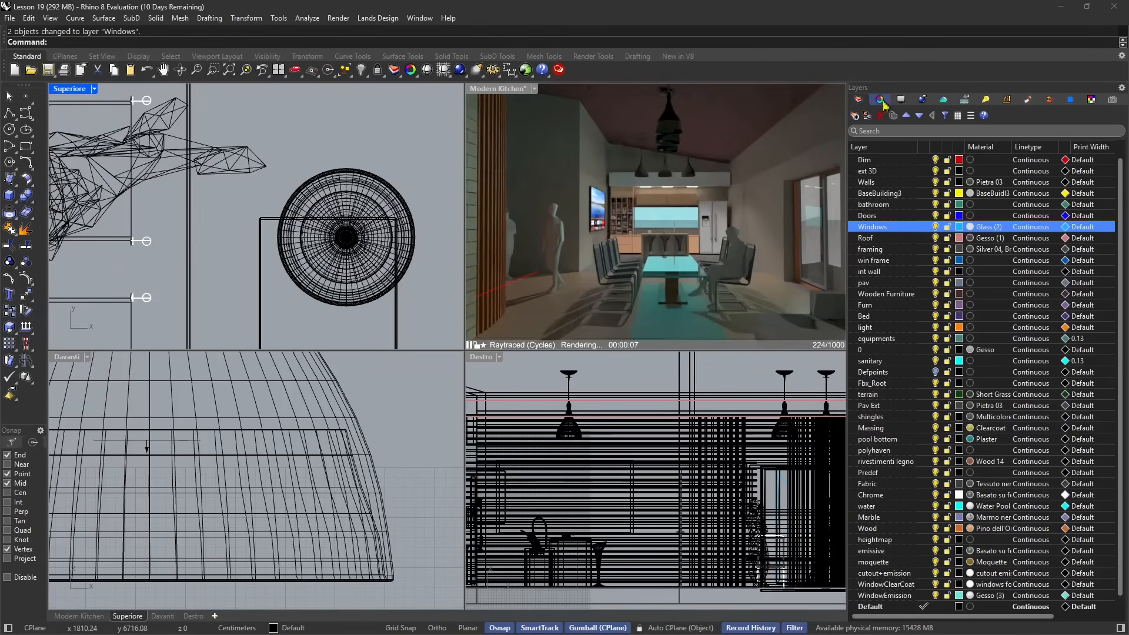
- Set the render quality to Low quality (15 samples) in the rendering settings
{"action": "left_click", "coordinate": [944, 101]}
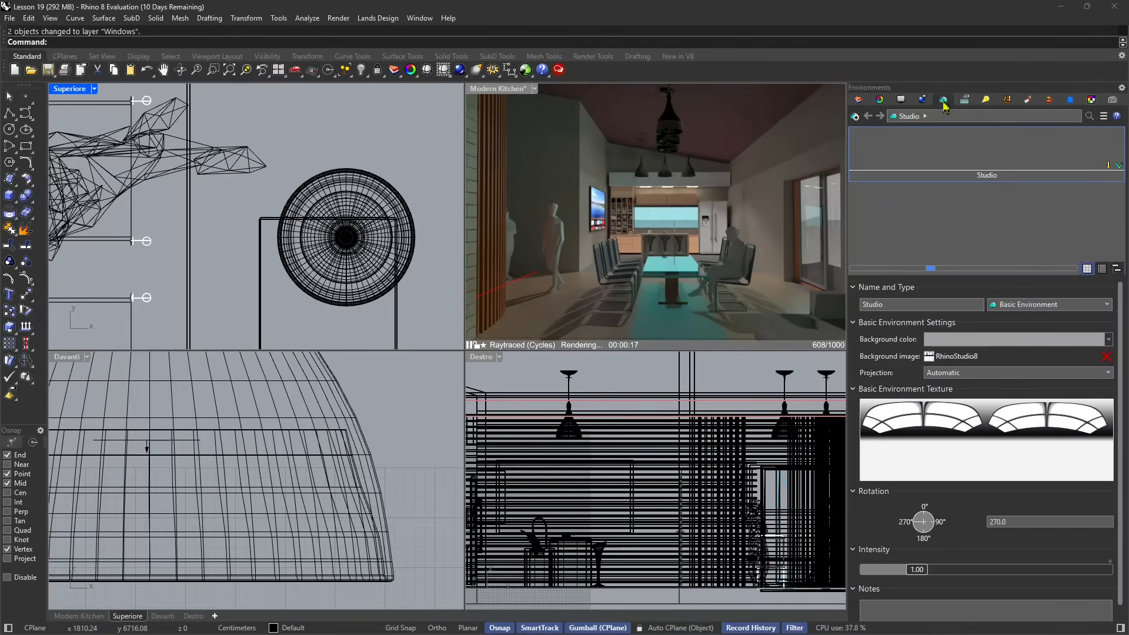
{"action": "left_click", "coordinate": [922, 101]}
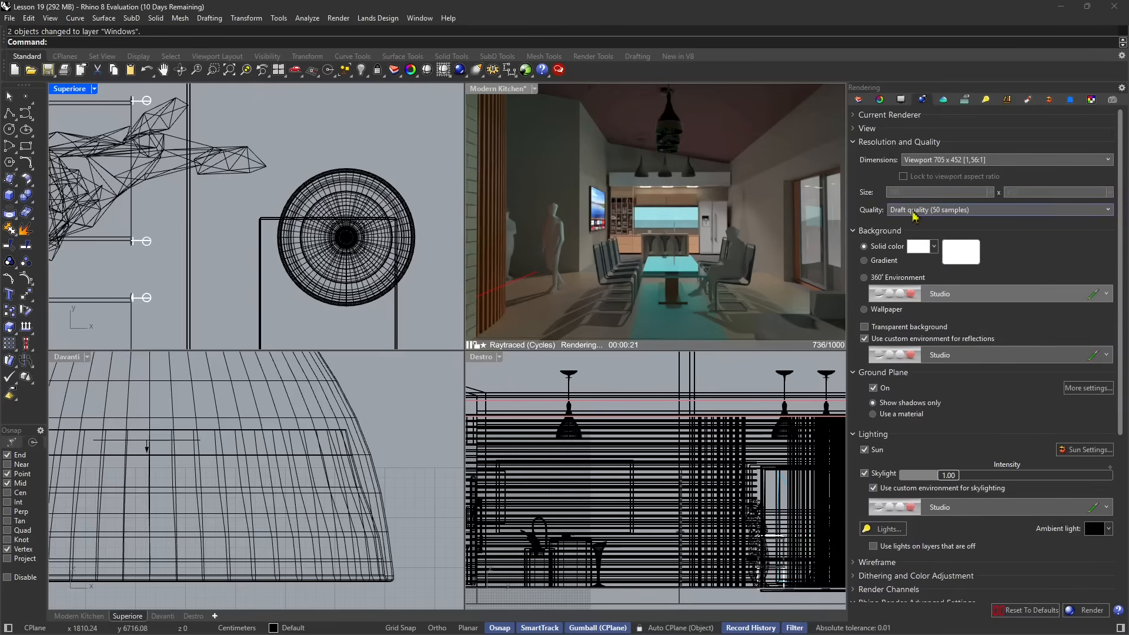
{"action": "left_click", "coordinate": [910, 212]}
{"action": "left_click", "coordinate": [926, 223]}
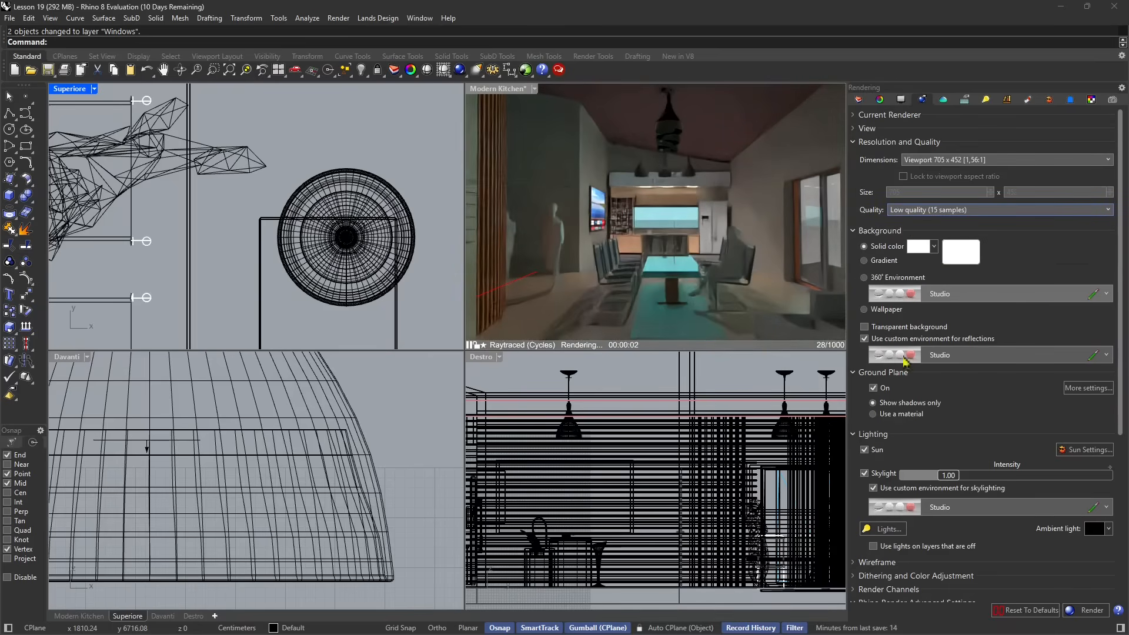
- Set the session samples in the Rhino Render advanced settings to 30
{"action": "scroll", "coordinate": [926, 493], "scroll_direction": "down", "scroll_amount": 8}
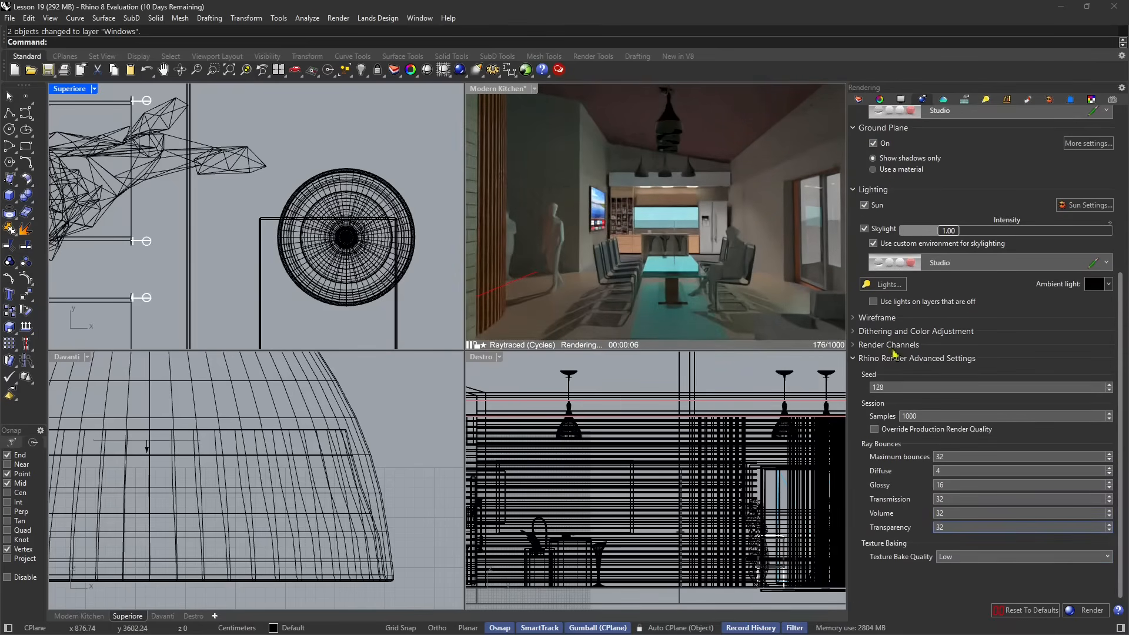
{"action": "left_click", "coordinate": [886, 285]}
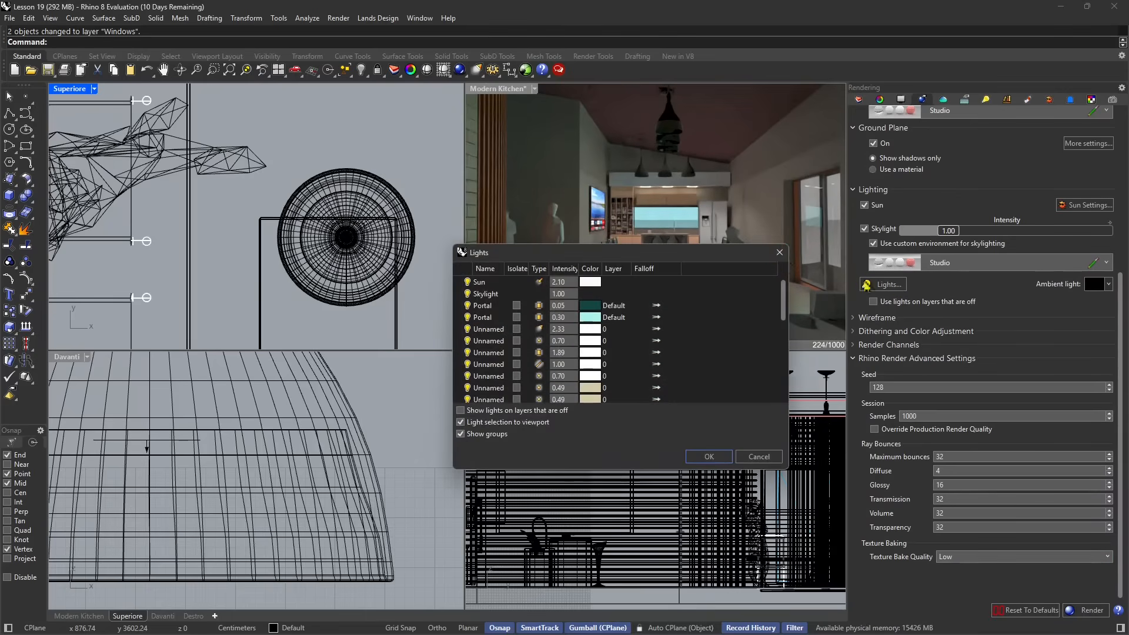
{"action": "left_click", "coordinate": [782, 245]}
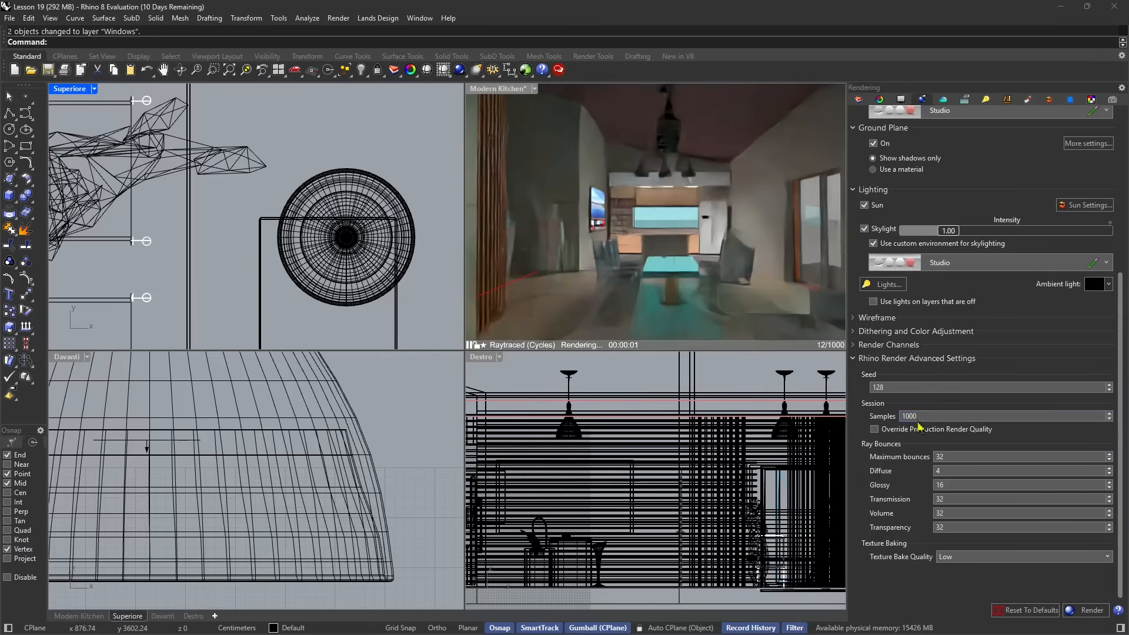
{"action": "double_click", "coordinate": [925, 414]}
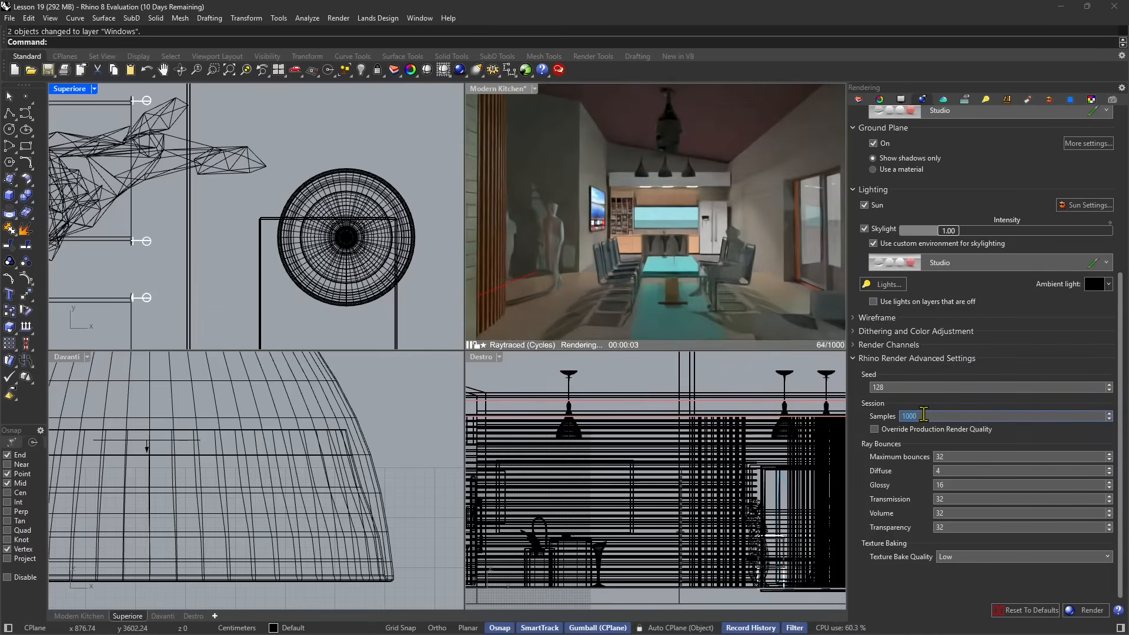
{"action": "type", "text": "30"}
{"action": "key", "text": "Return"}
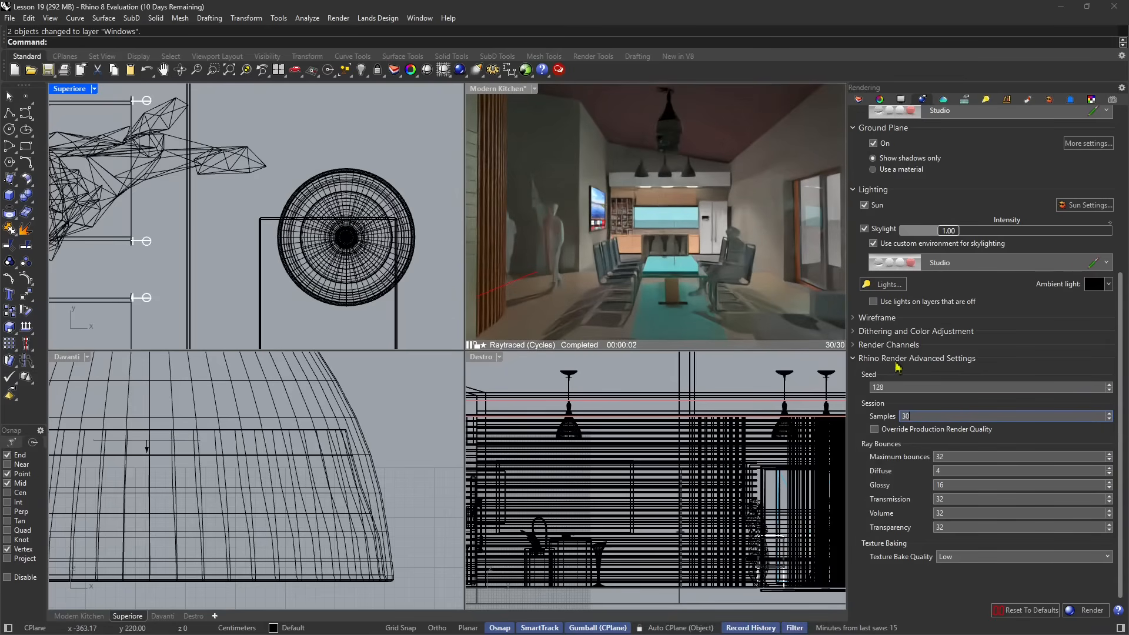
- Switch the render background to a 360° environment and create a new Basic Environment for it
{"action": "scroll", "coordinate": [899, 368], "scroll_direction": "up", "scroll_amount": 3}
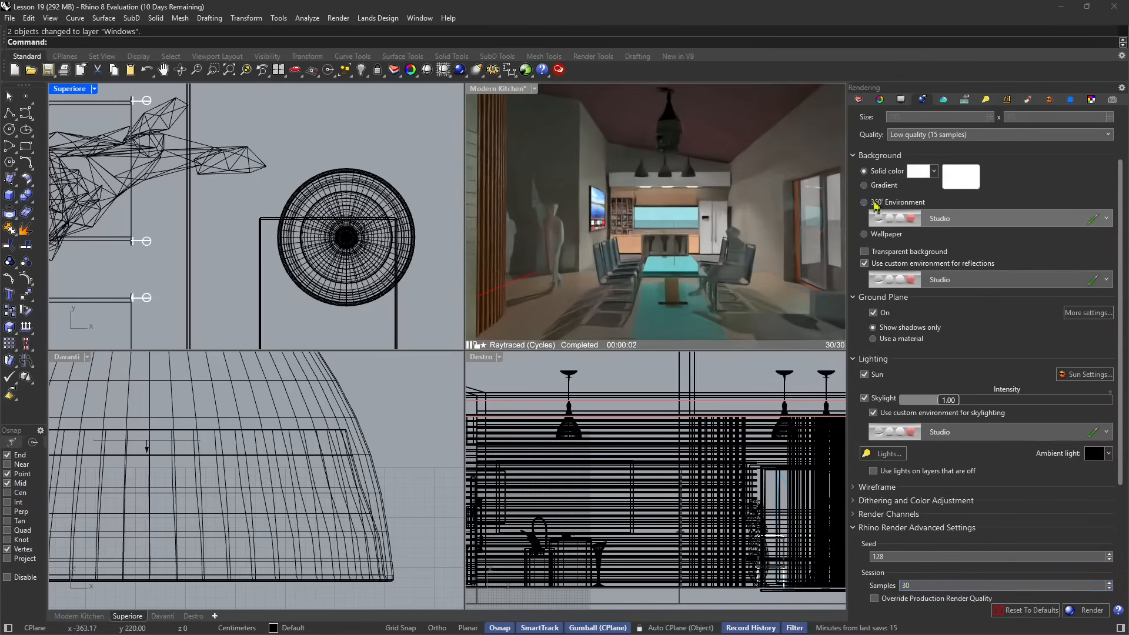
{"action": "left_click", "coordinate": [876, 203]}
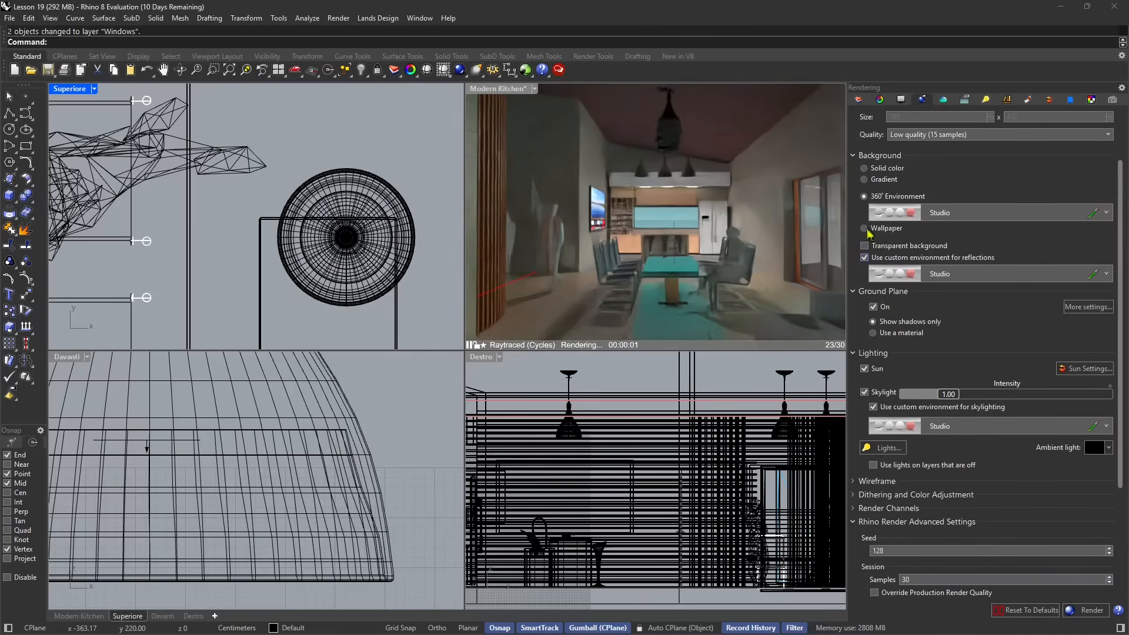
{"action": "left_click", "coordinate": [940, 213]}
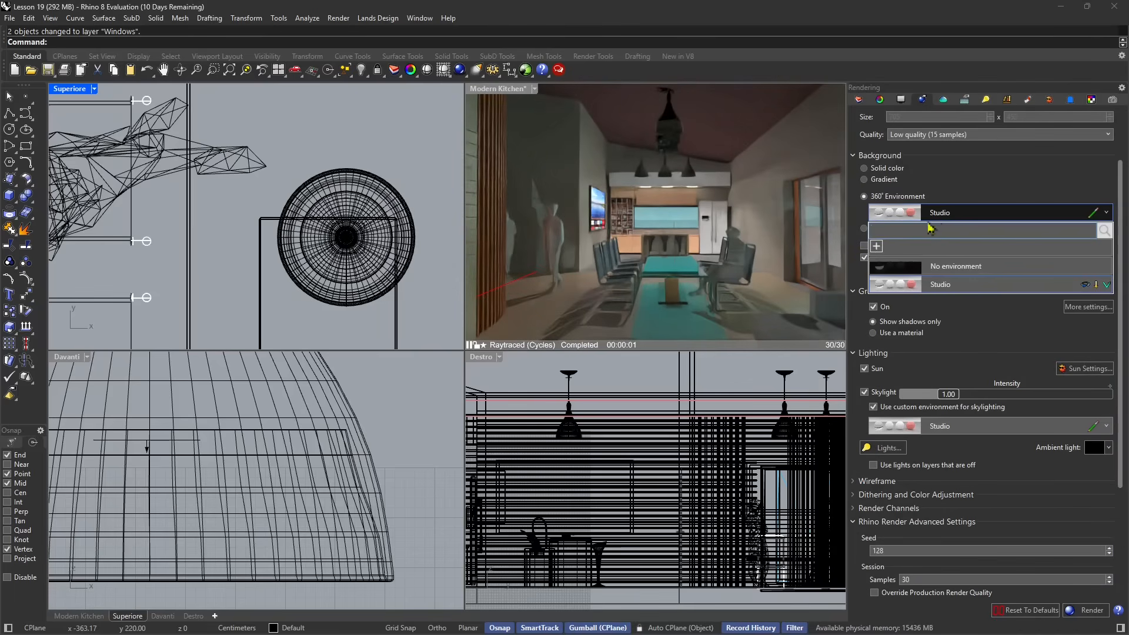
{"action": "left_click", "coordinate": [877, 246]}
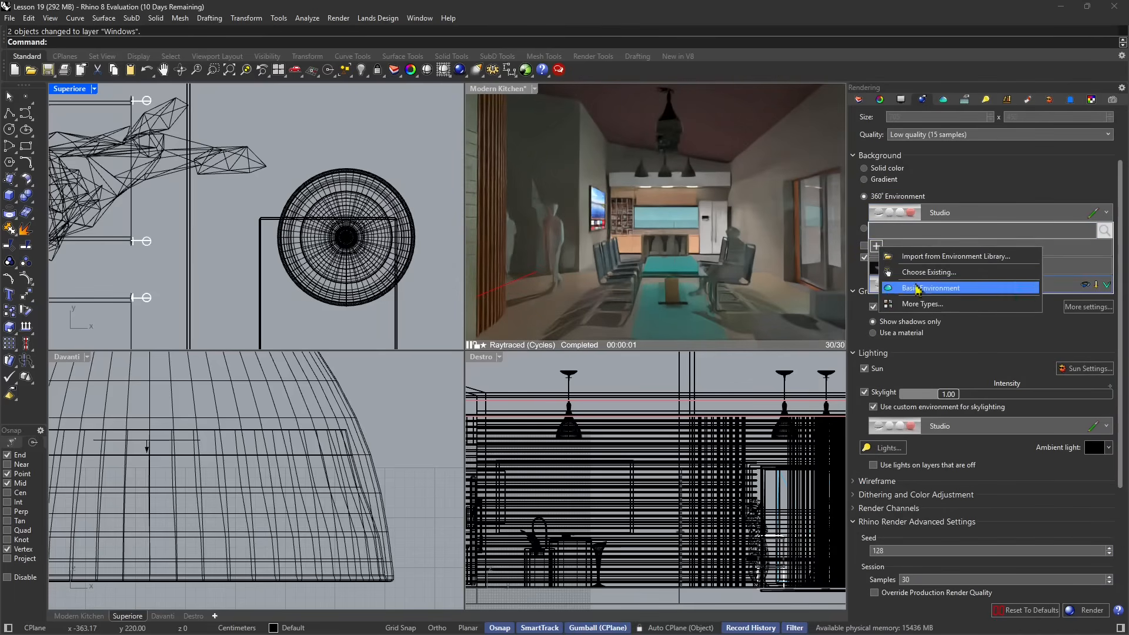
{"action": "left_click", "coordinate": [936, 287]}
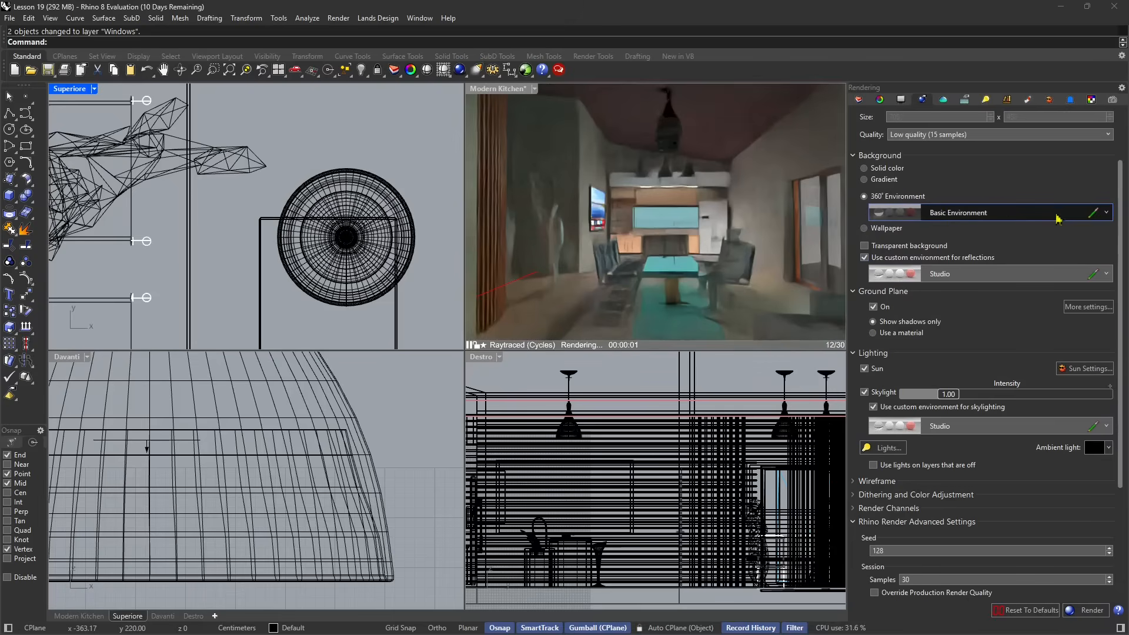
- Load pretoria_gardens_8k from the Polyhaven folder as the Basic Environment's background image
{"action": "left_click", "coordinate": [1092, 214]}
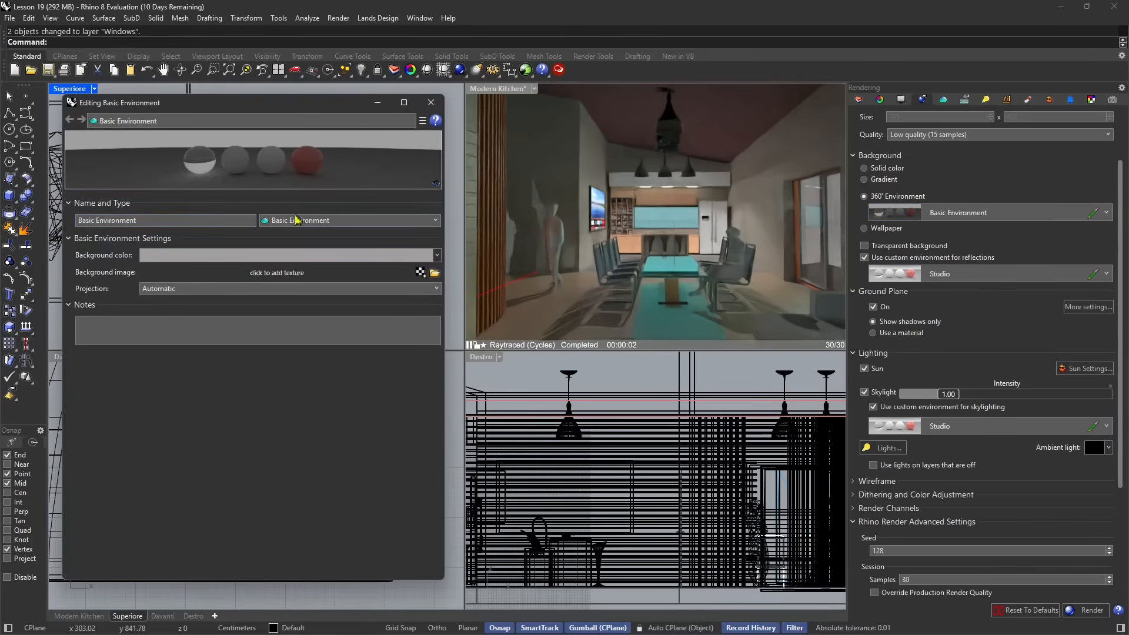
{"action": "left_click", "coordinate": [435, 273]}
{"action": "left_click", "coordinate": [351, 228]}
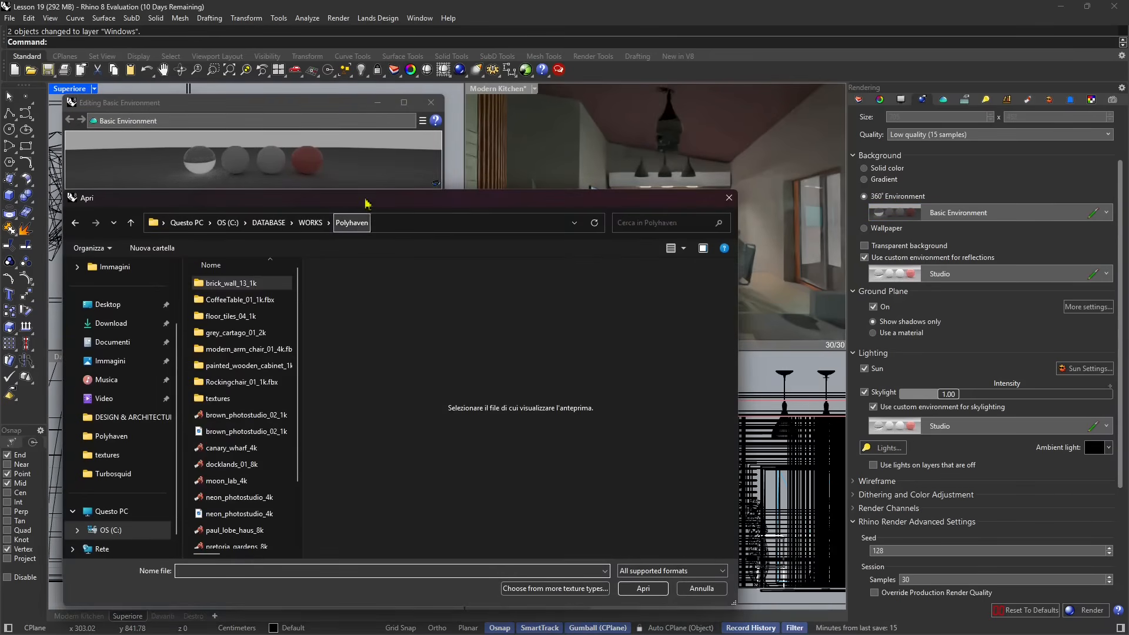
{"action": "left_click_drag", "start_coordinate": [375, 209], "coordinate": [421, 111]}
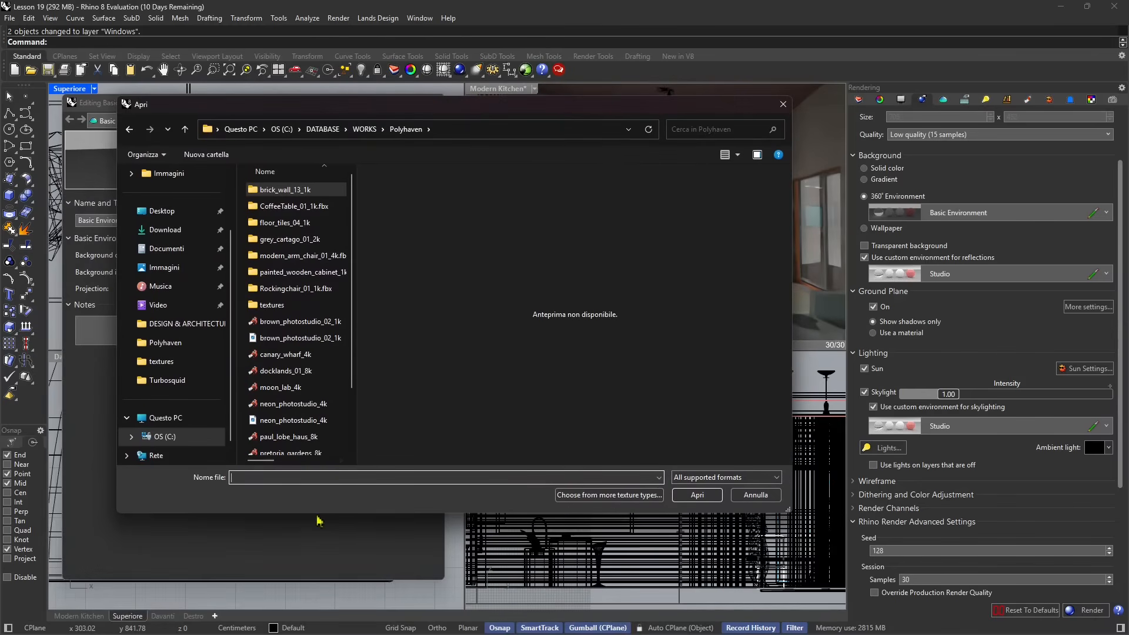
{"action": "left_click_drag", "start_coordinate": [322, 517], "coordinate": [326, 572]}
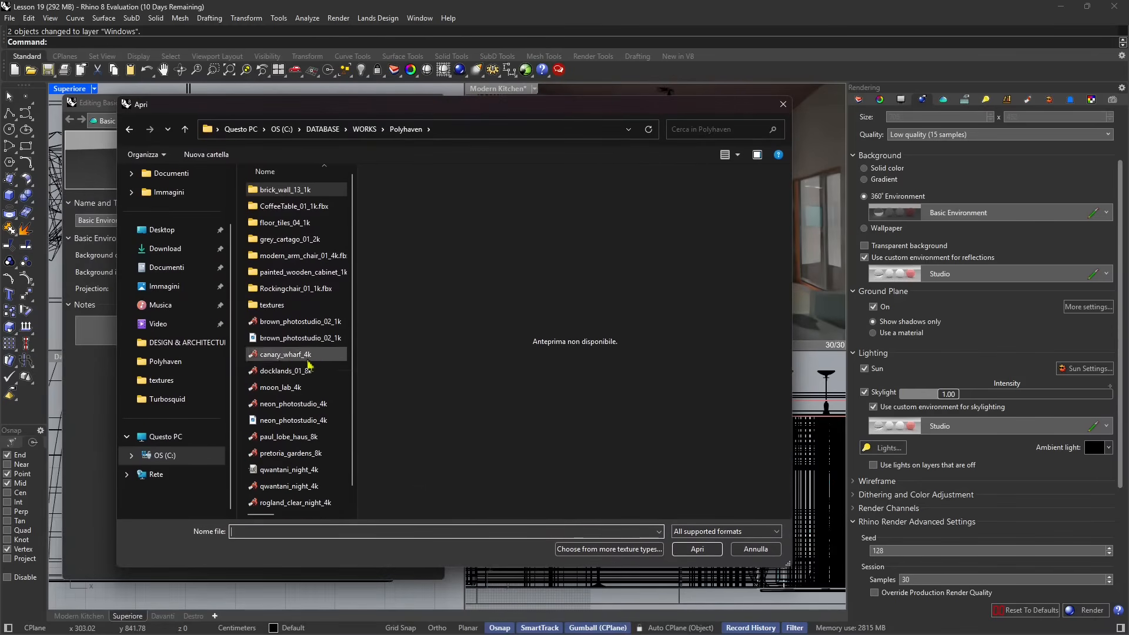
{"action": "scroll", "coordinate": [307, 474], "scroll_direction": "down", "scroll_amount": 1}
{"action": "left_click", "coordinate": [297, 438]}
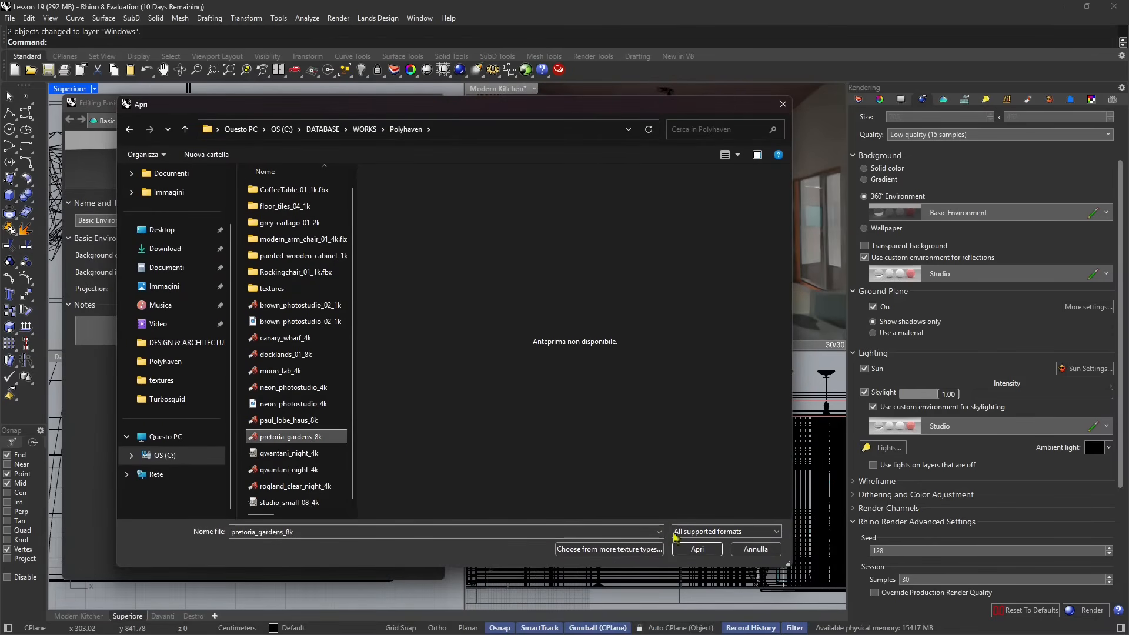
{"action": "left_click", "coordinate": [698, 550]}
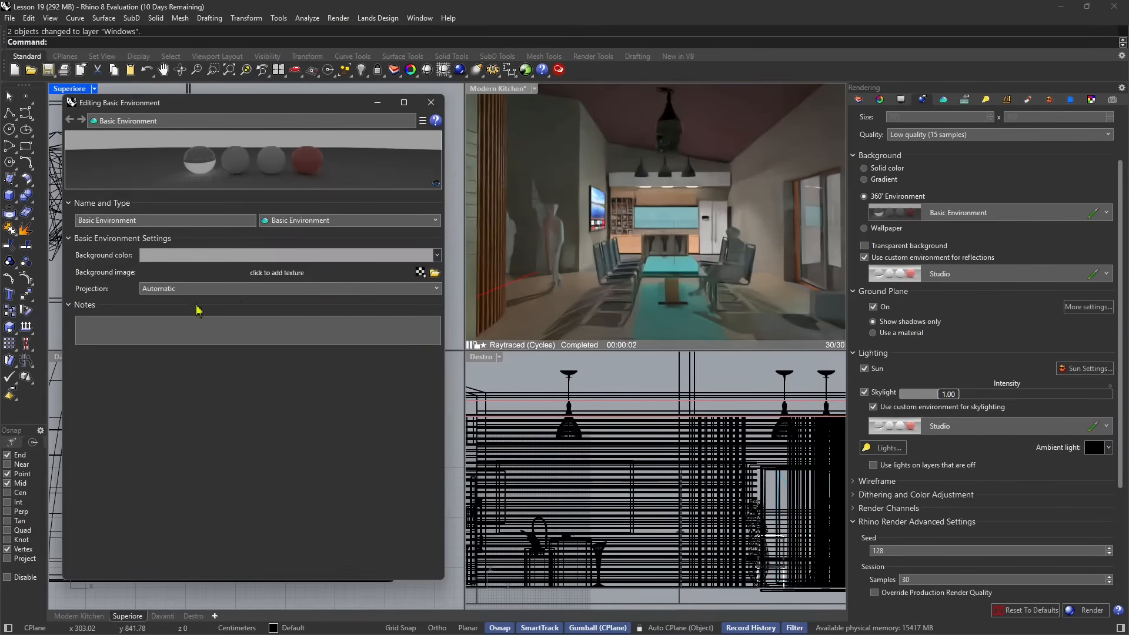
- Rotate the pretoria_gardens_8k background texture to an azimuth of 45° and close its editor
{"action": "left_click", "coordinate": [289, 281]}
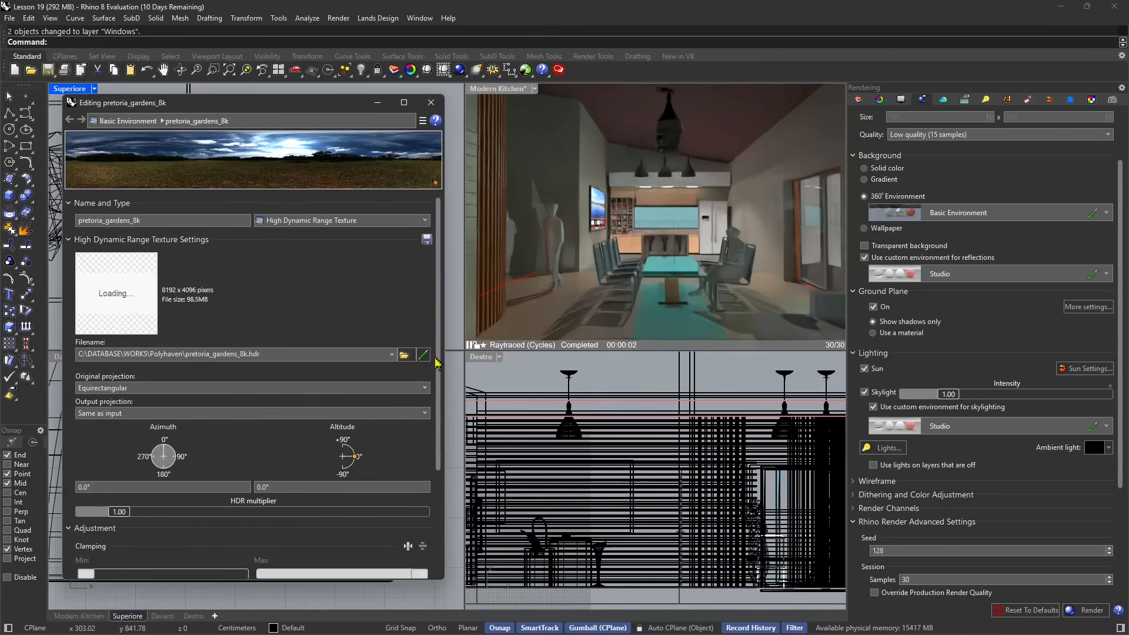
{"action": "scroll", "coordinate": [438, 374], "scroll_direction": "down", "scroll_amount": 5}
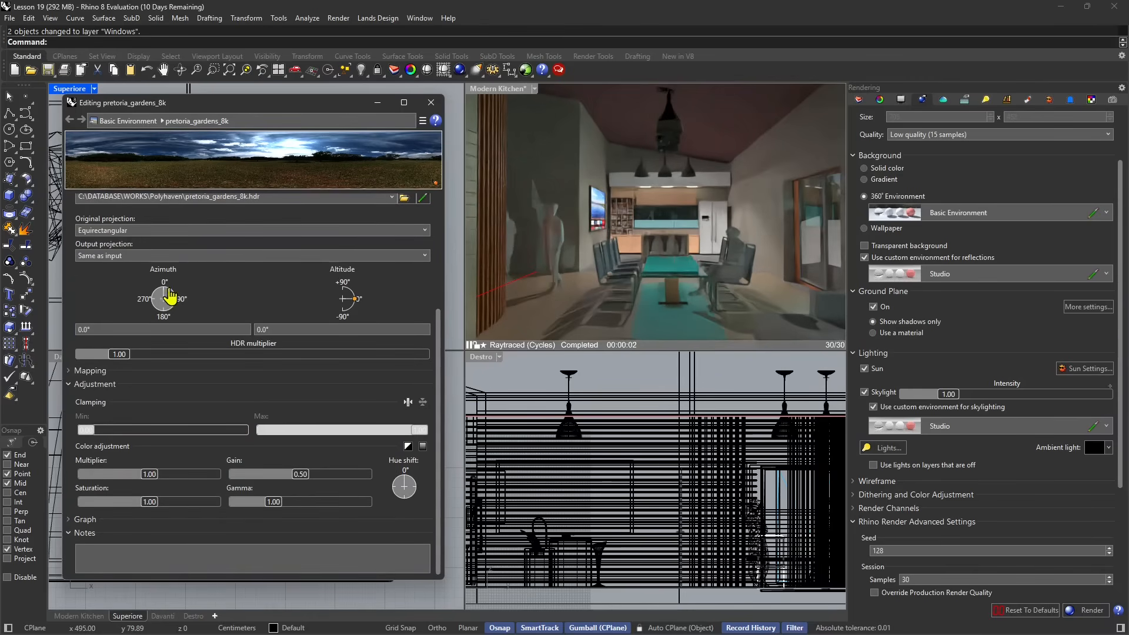
{"action": "left_click_drag", "start_coordinate": [166, 297], "coordinate": [172, 292]}
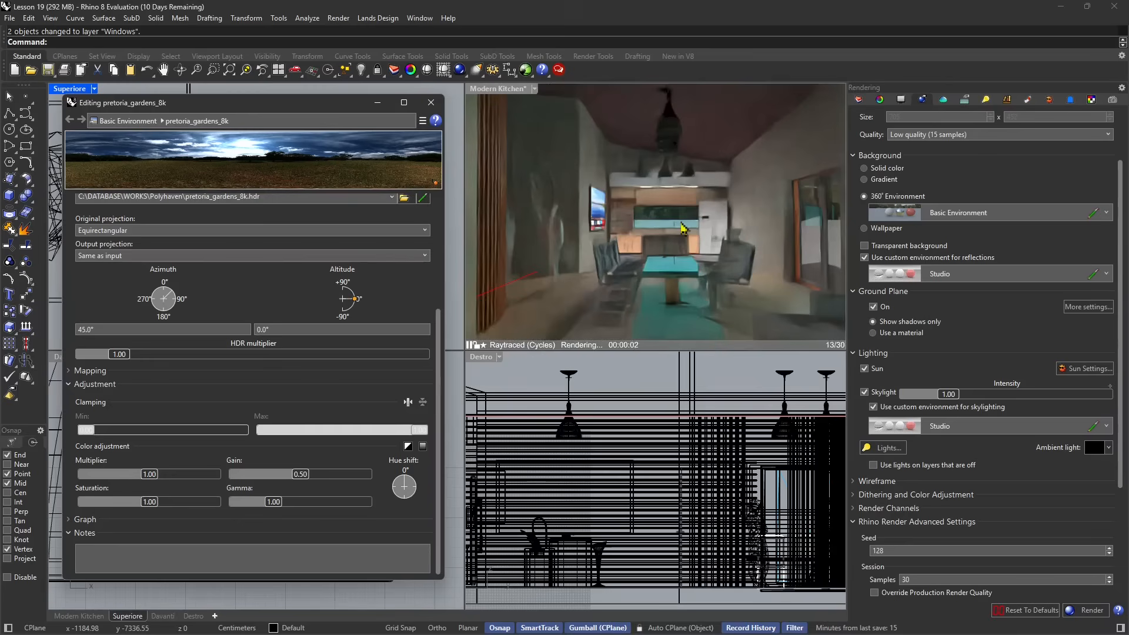
{"action": "left_click", "coordinate": [432, 102]}
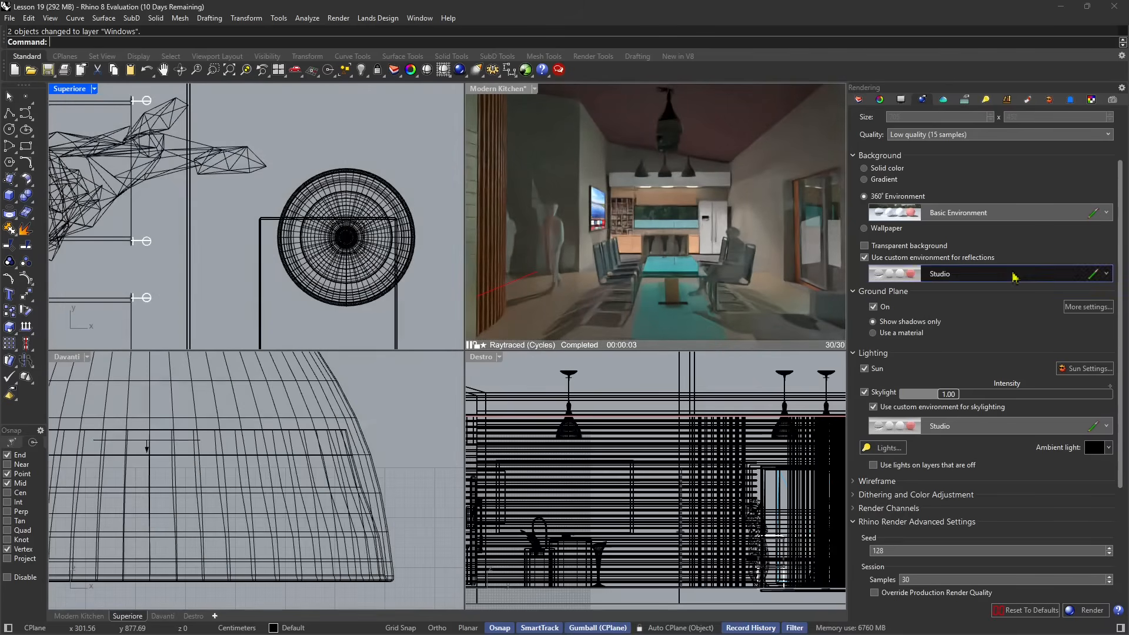
- Assign the Basic Environment to both the custom reflections and the custom skylighting
{"action": "left_click", "coordinate": [912, 272]}
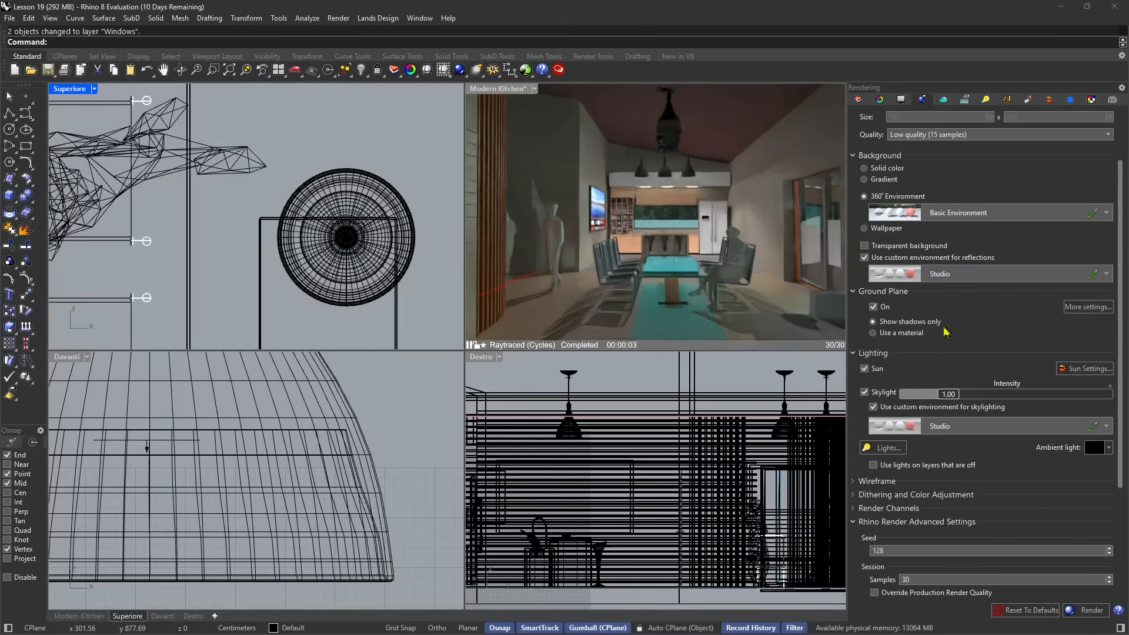
{"action": "left_click", "coordinate": [940, 426]}
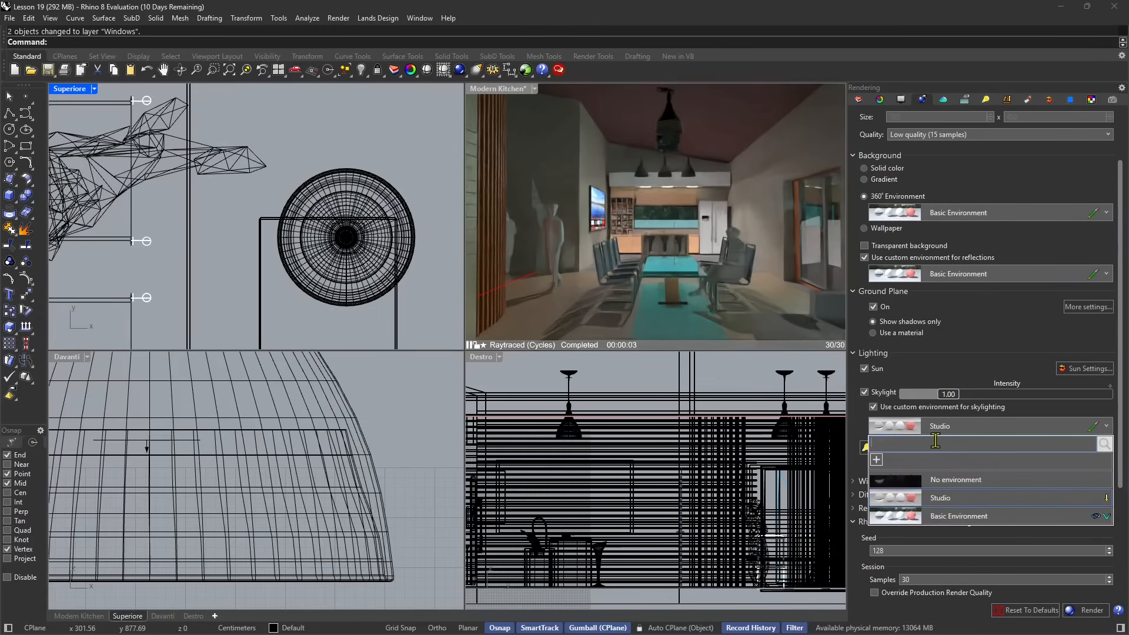
{"action": "left_click", "coordinate": [943, 517]}
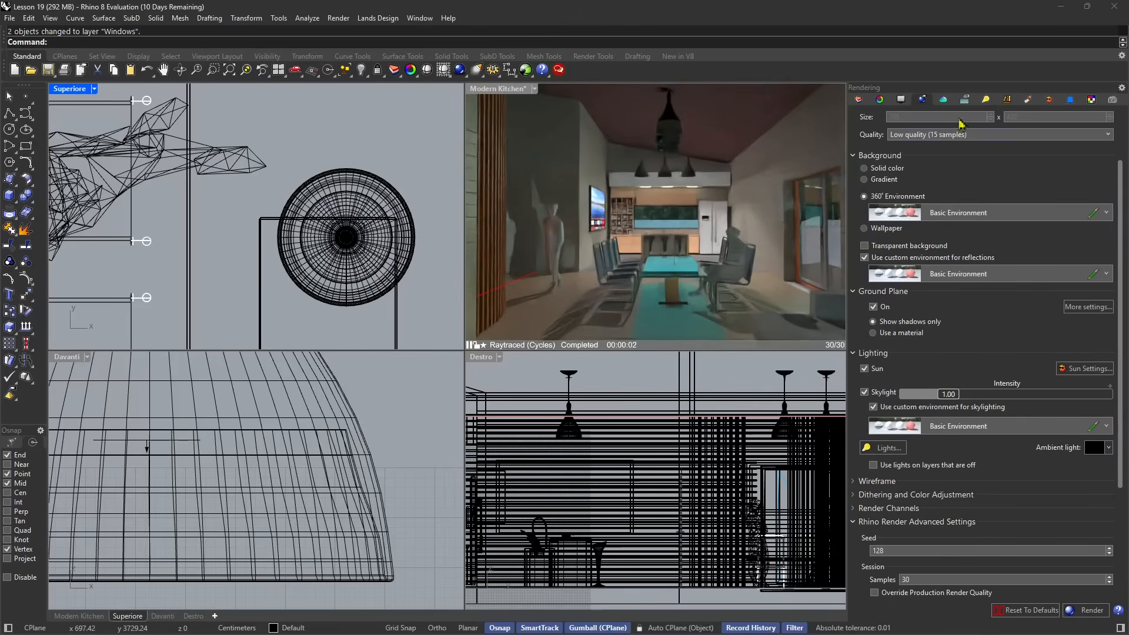
- Set the Skylight intensity to 0.10 in the lights list
{"action": "left_click", "coordinate": [985, 99]}
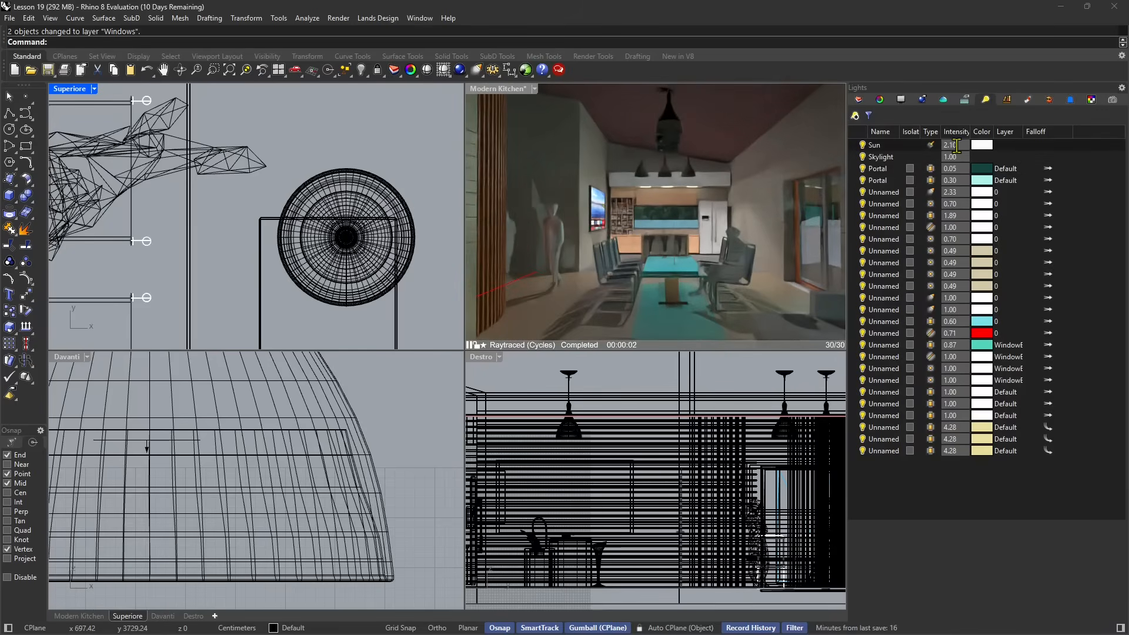
{"action": "left_click", "coordinate": [958, 146]}
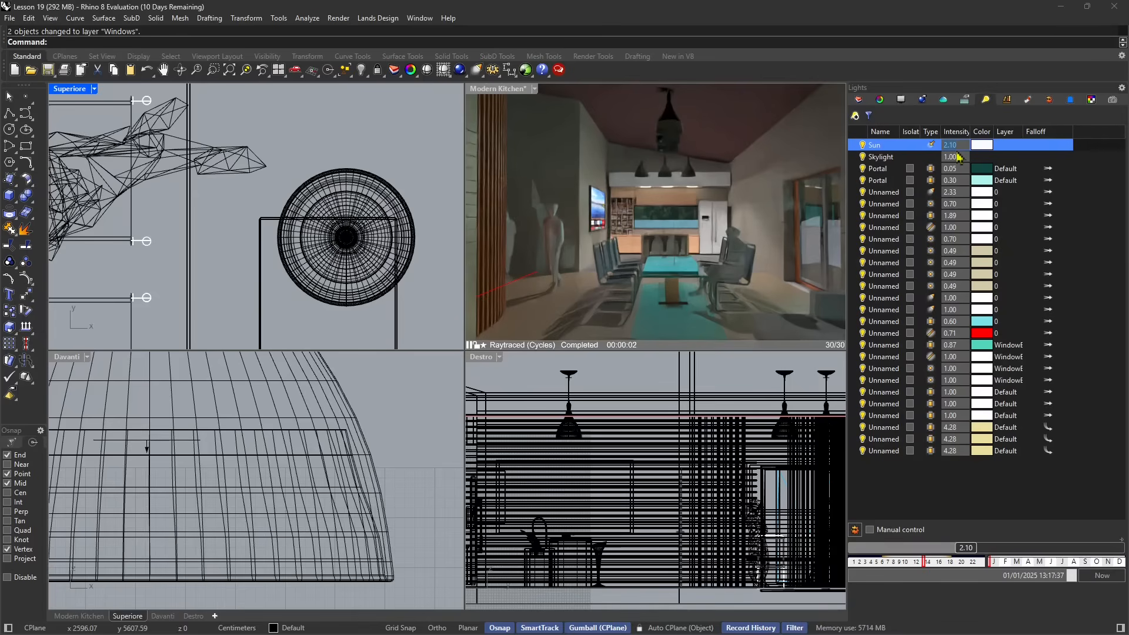
{"action": "left_click", "coordinate": [959, 157]}
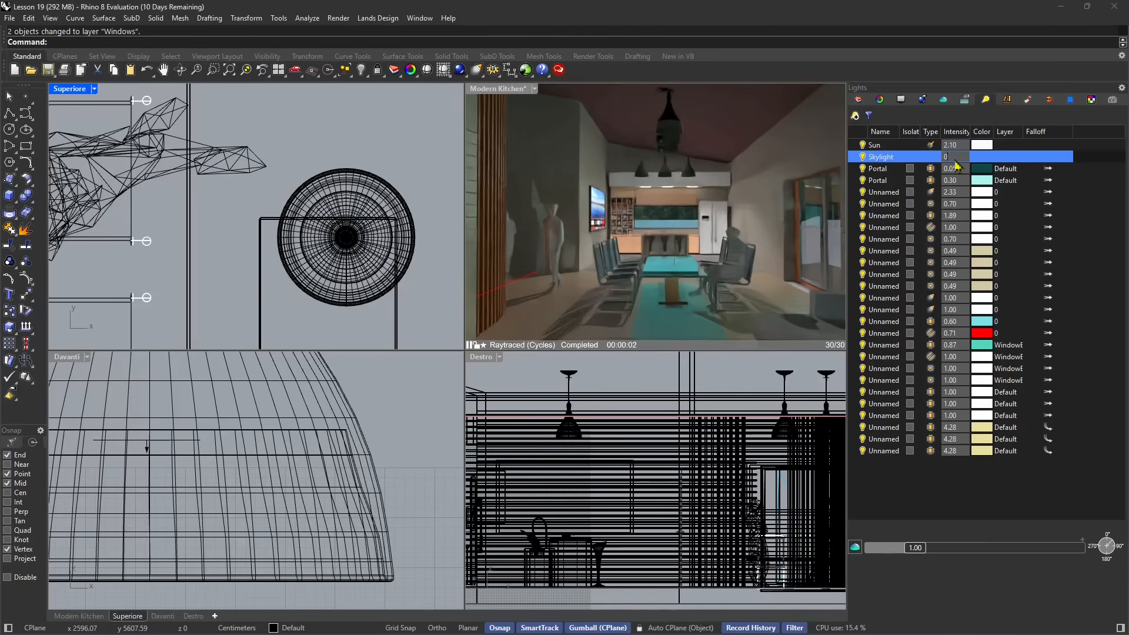
{"action": "key", "text": "Return"}
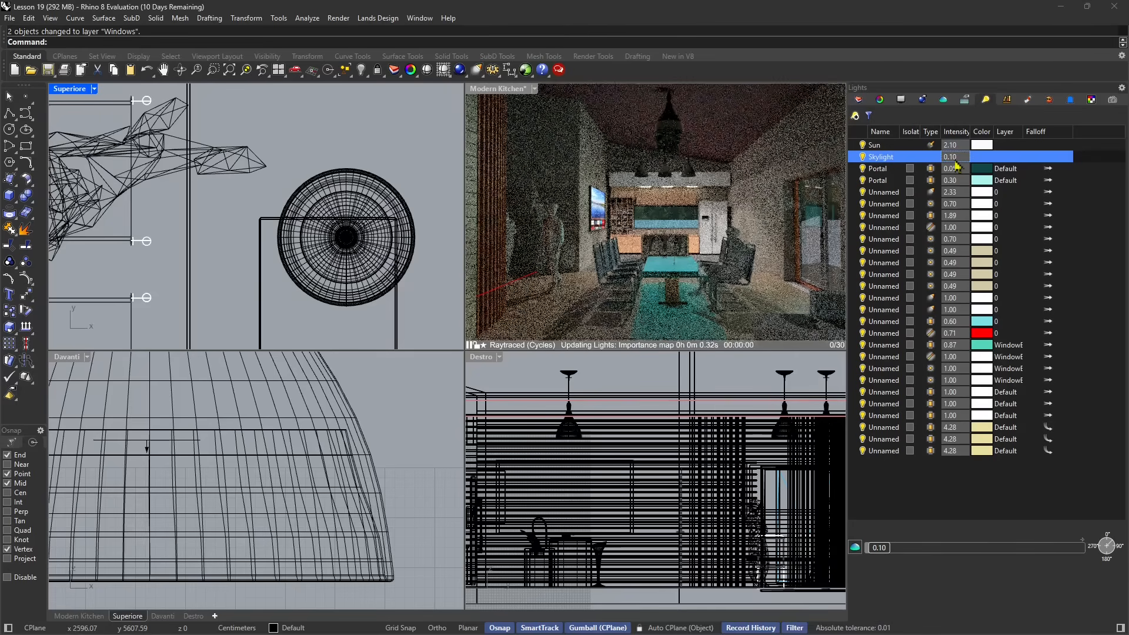
- Set the Sun intensity to 0.10 in the lights list
{"action": "left_click", "coordinate": [953, 147]}
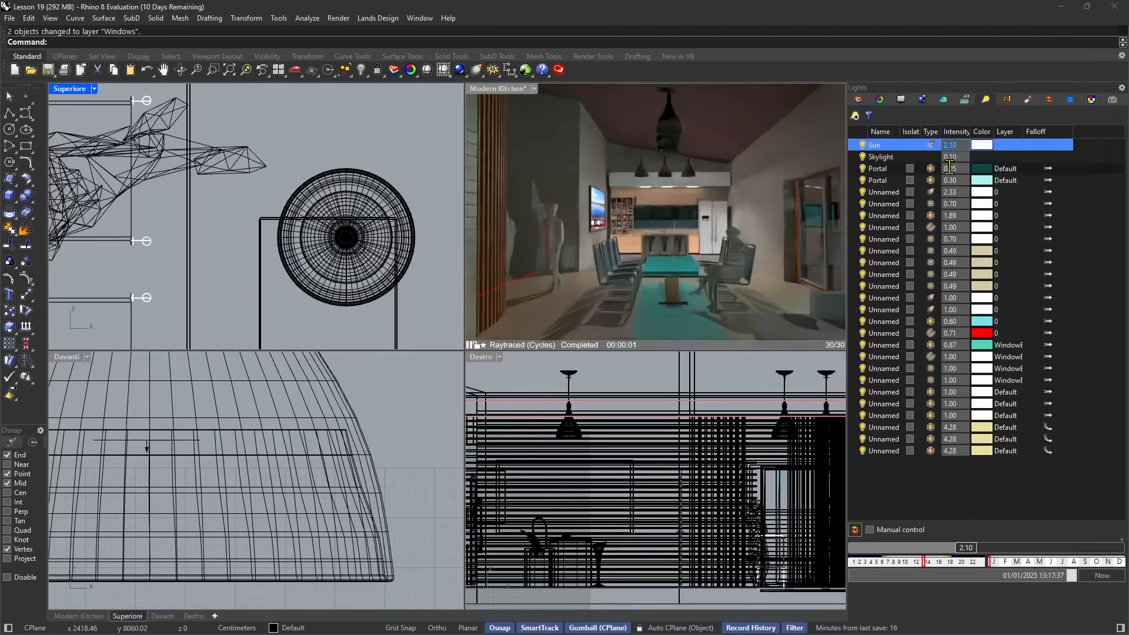
{"action": "type", "text": "0"}
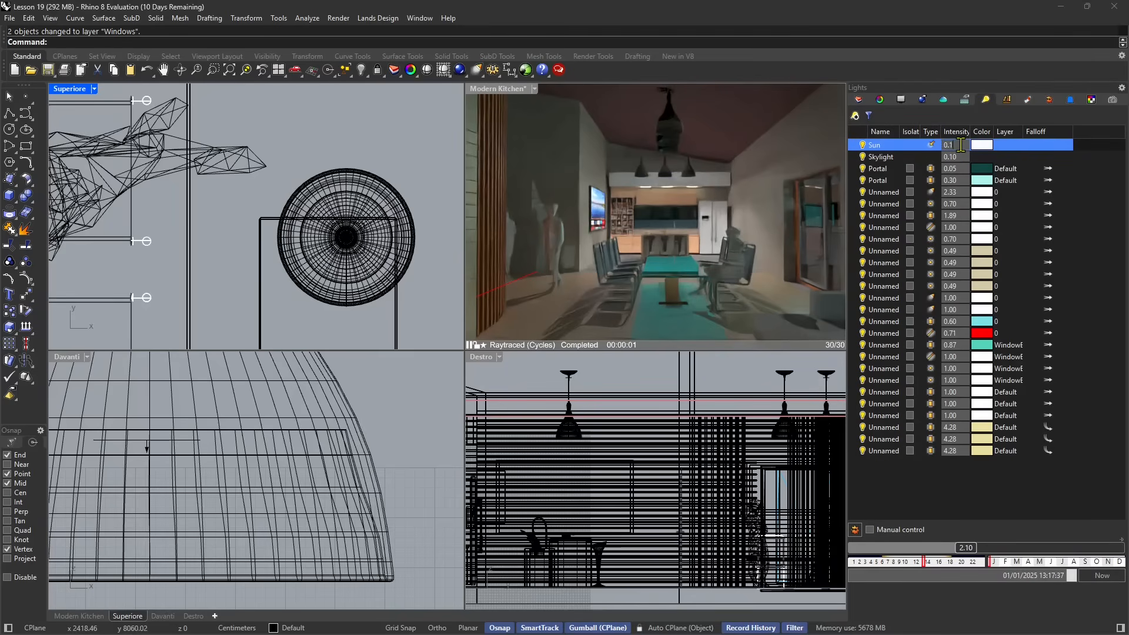
{"action": "type", "text": ".1"}
{"action": "key", "text": "Return"}
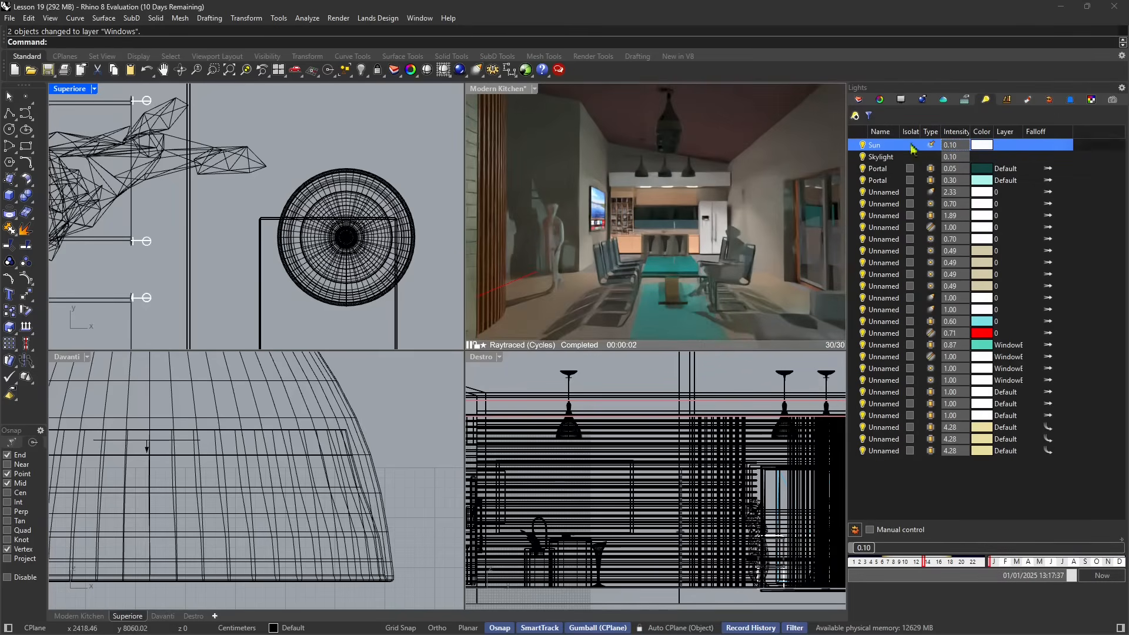
- Review the rendering background settings and examine the house's exterior against the environment in the raytraced view
{"action": "left_click", "coordinate": [946, 101]}
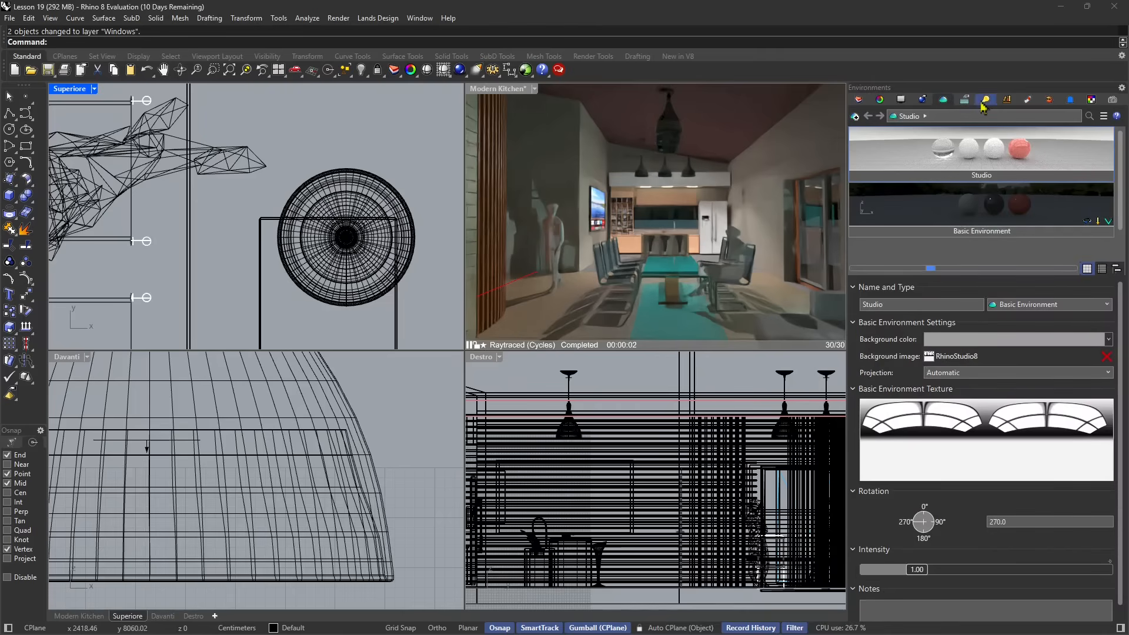
{"action": "left_click", "coordinate": [923, 100]}
{"action": "scroll", "coordinate": [932, 360], "scroll_direction": "up", "scroll_amount": 1}
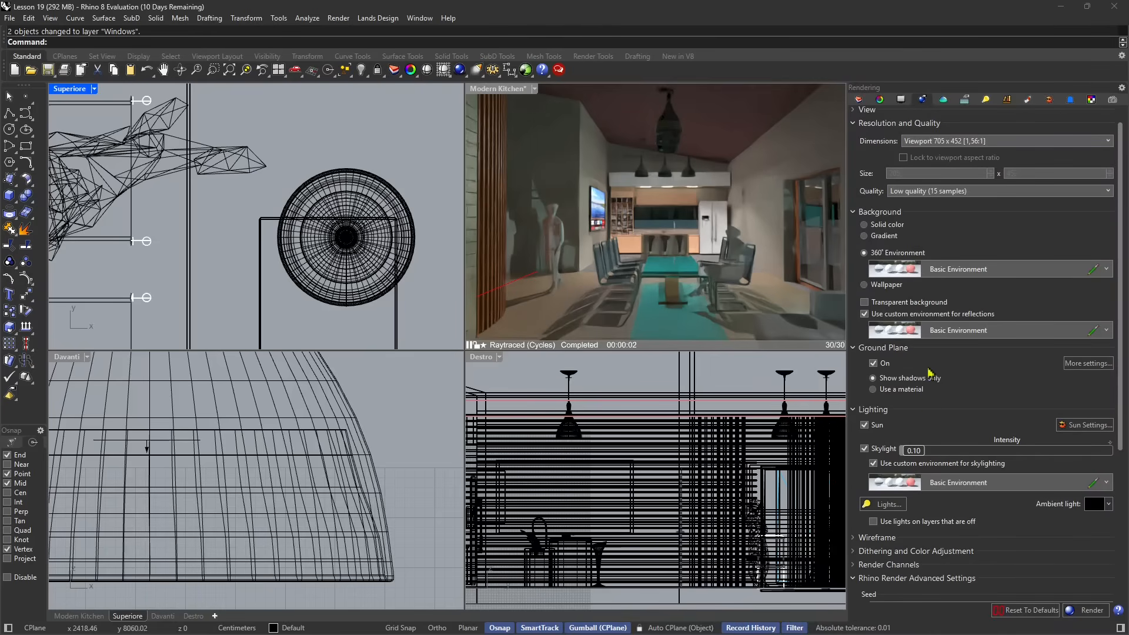
{"action": "scroll", "coordinate": [947, 464], "scroll_direction": "up", "scroll_amount": 1}
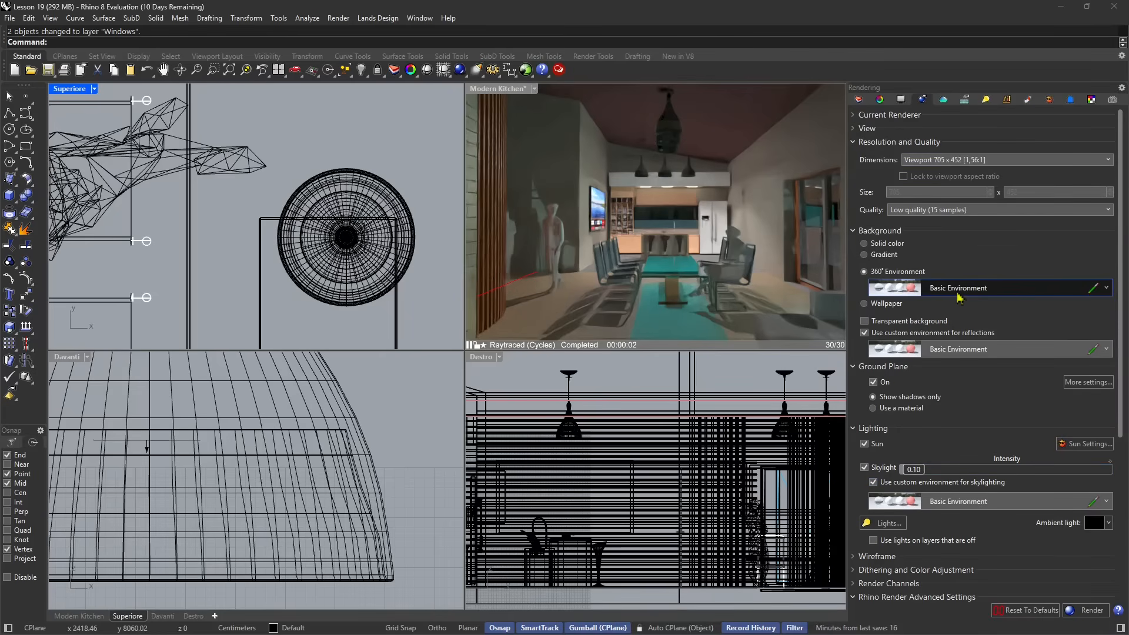
{"action": "left_click", "coordinate": [677, 265]}
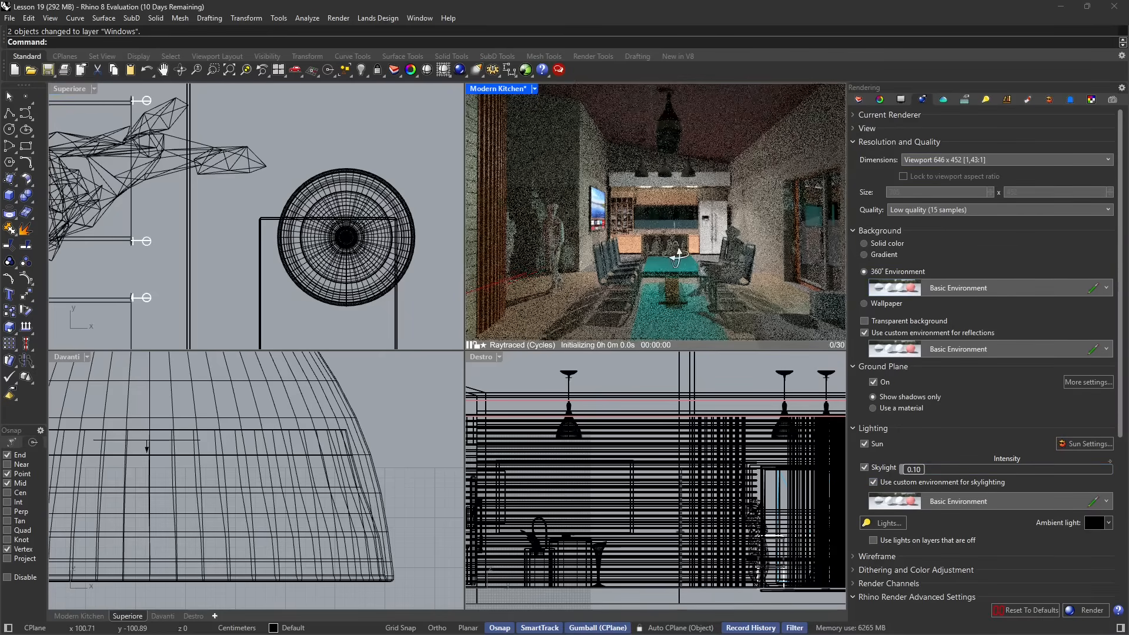
{"action": "scroll", "coordinate": [679, 268], "scroll_direction": "down", "scroll_amount": 5}
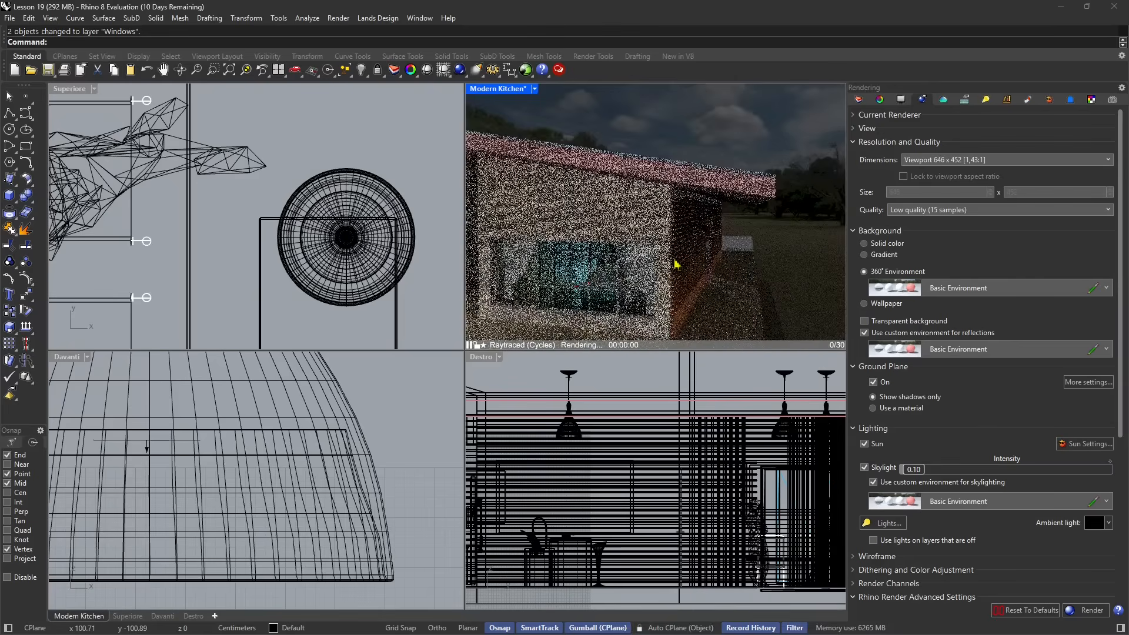
{"action": "right_click_drag", "start_coordinate": [684, 269], "coordinate": [691, 273]}
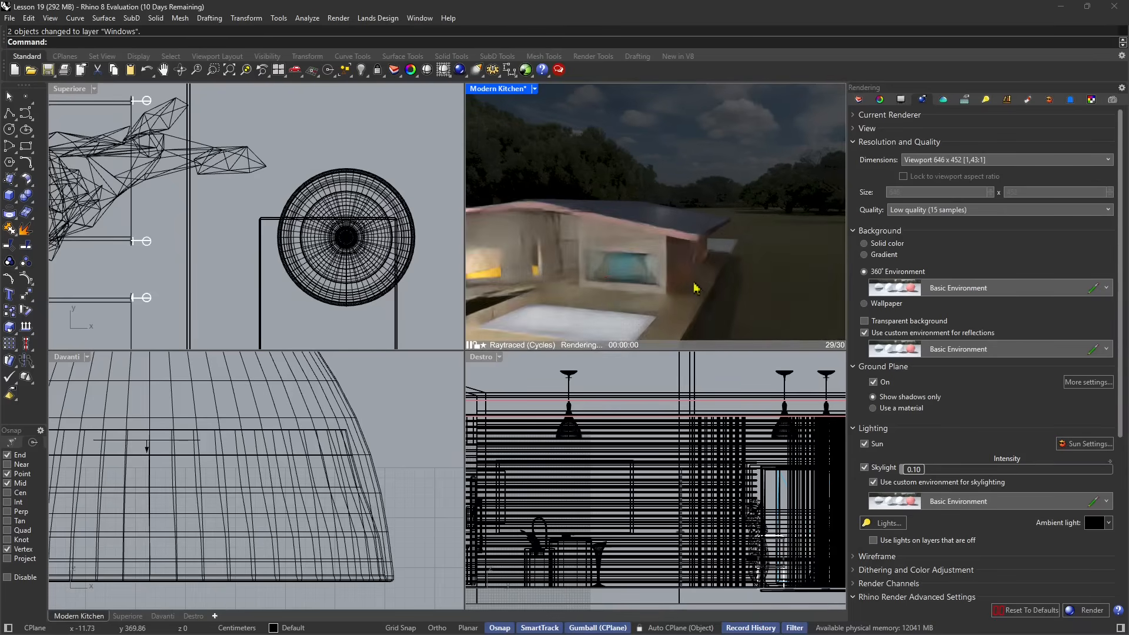
- Set both the Sun and Skylight intensities to 1.00 in the lights list
{"action": "left_click", "coordinate": [985, 100]}
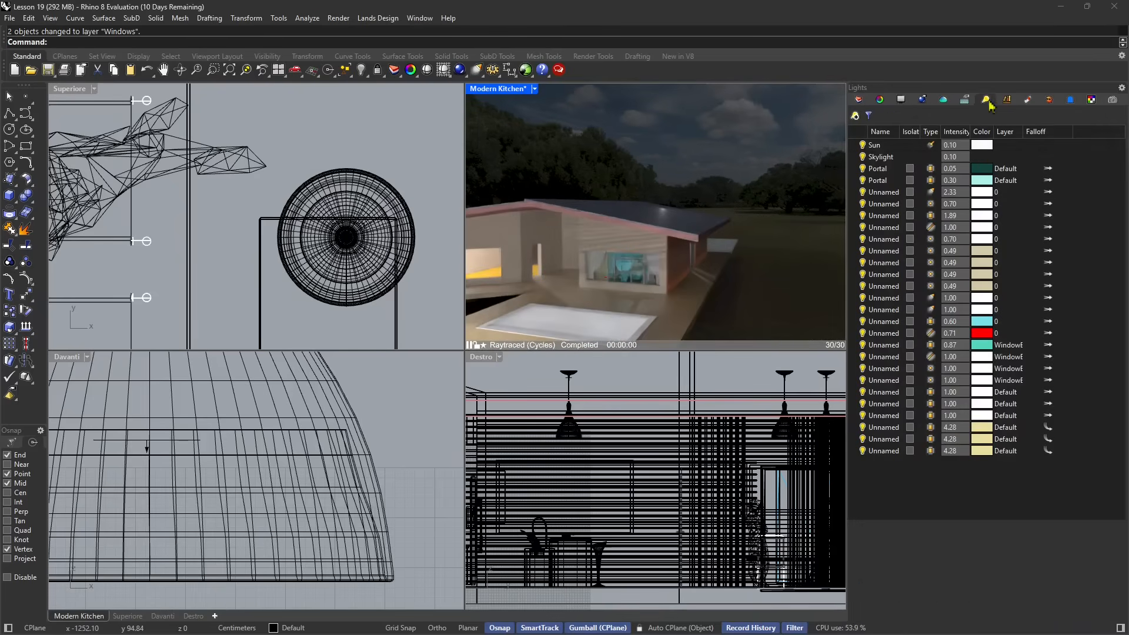
{"action": "left_click", "coordinate": [959, 145]}
{"action": "left_click", "coordinate": [959, 157]}
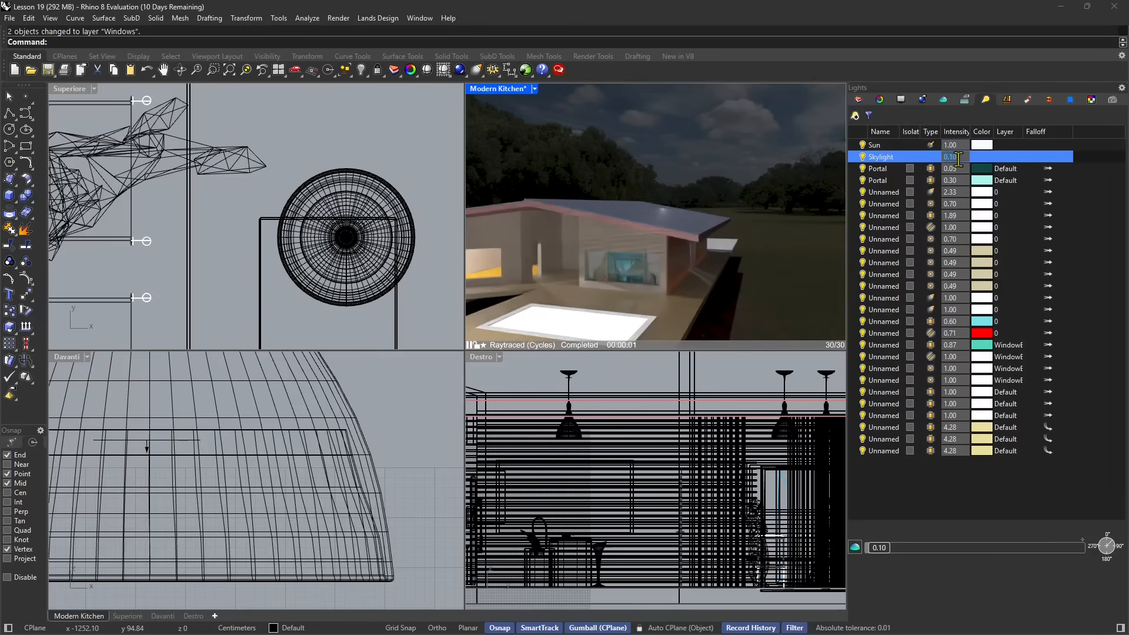
{"action": "type", "text": "1"}
{"action": "left_click", "coordinate": [956, 169]}
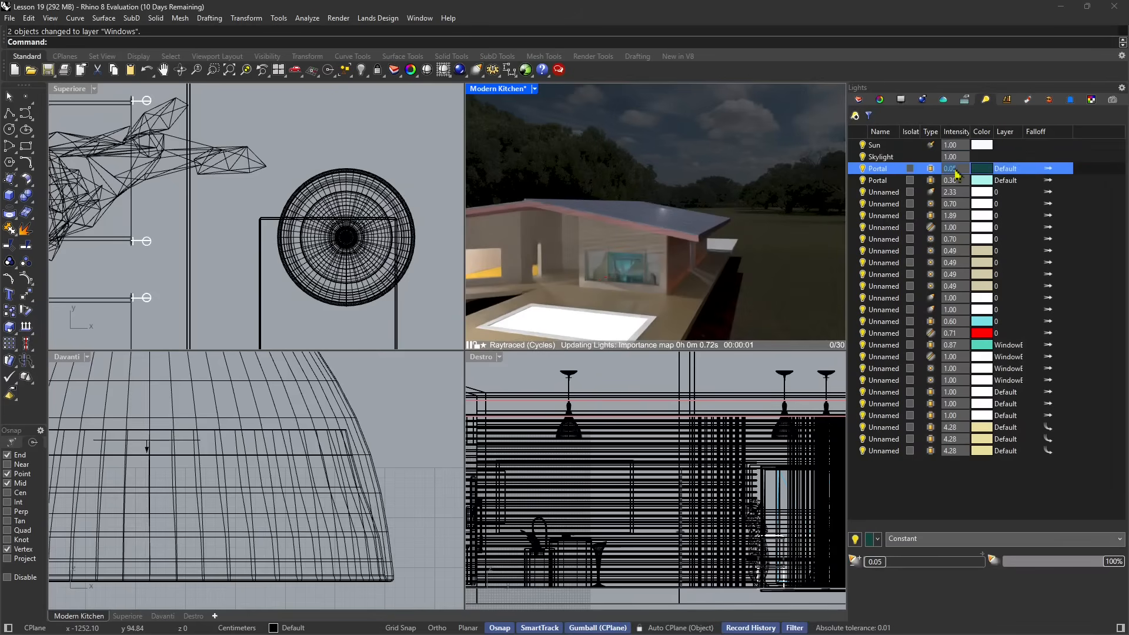
- Place the sun's location at latitude 40.8, longitude 8.8, and set its date and time to 20/05/2025, 09:43
{"action": "right_click_drag", "start_coordinate": [698, 250], "coordinate": [696, 270]}
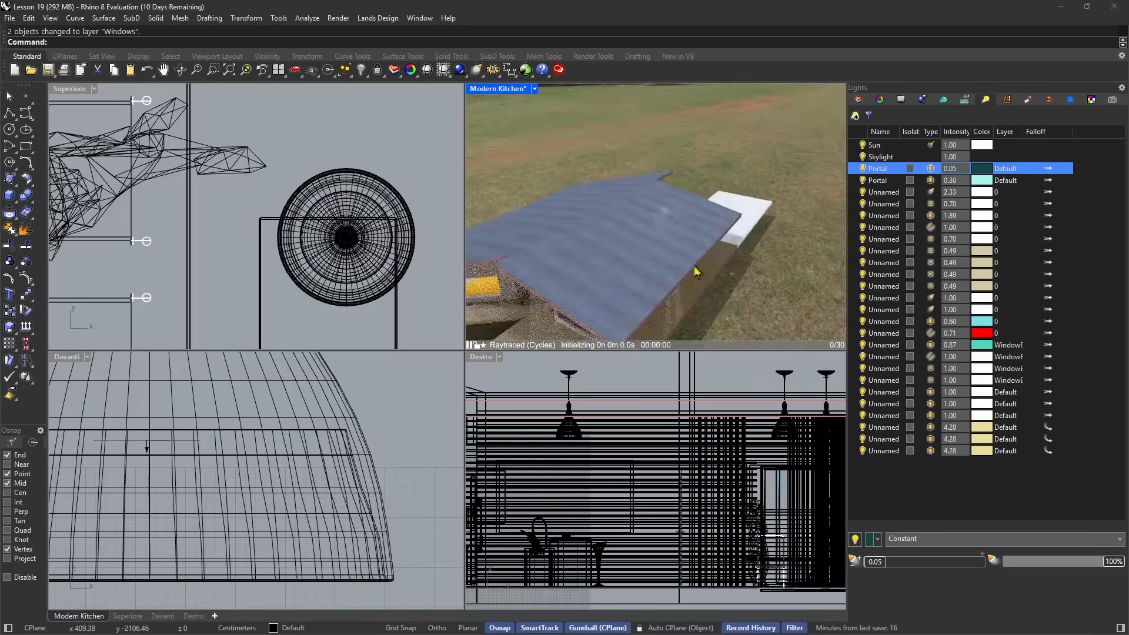
{"action": "left_click", "coordinate": [889, 145]}
{"action": "left_click", "coordinate": [1047, 101]}
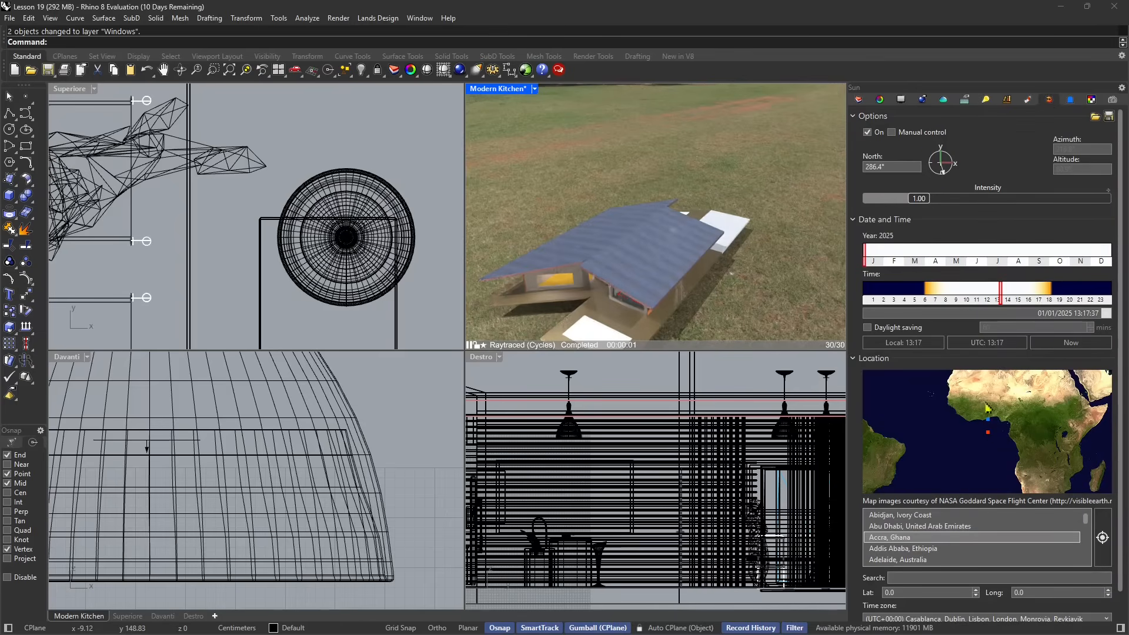
{"action": "left_click_drag", "start_coordinate": [988, 409], "coordinate": [970, 475]}
{"action": "left_click", "coordinate": [989, 433]}
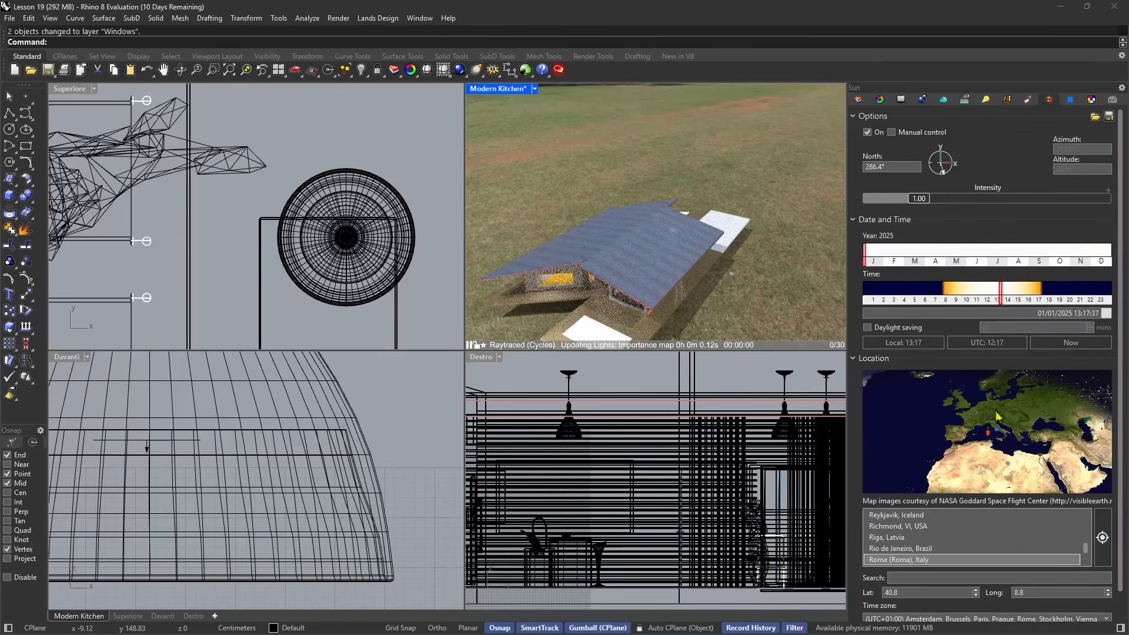
{"action": "left_click", "coordinate": [954, 253]}
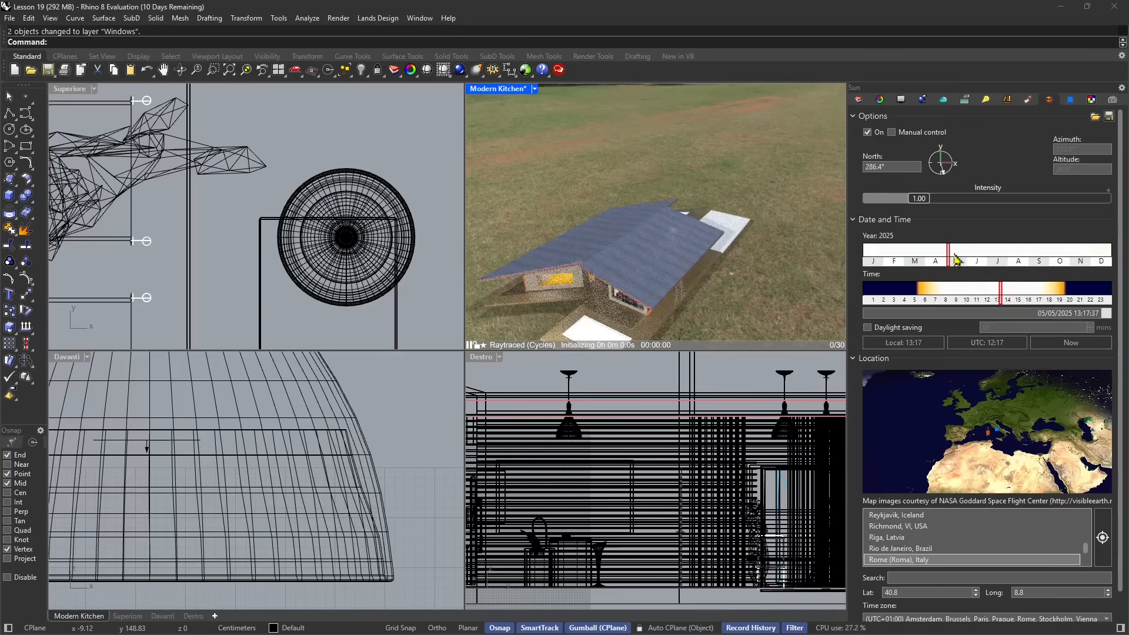
{"action": "left_click_drag", "start_coordinate": [1021, 297], "coordinate": [968, 300]}
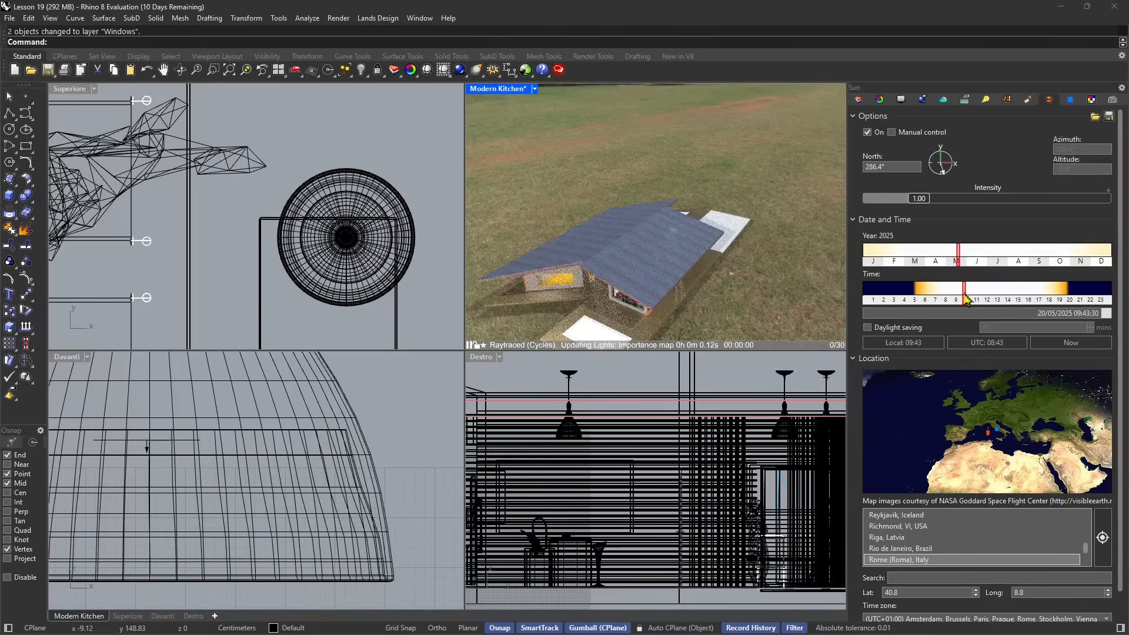
- Enable manual control of the sun and position it at about 40.5° azimuth and 28.7° altitude
{"action": "left_click", "coordinate": [893, 132]}
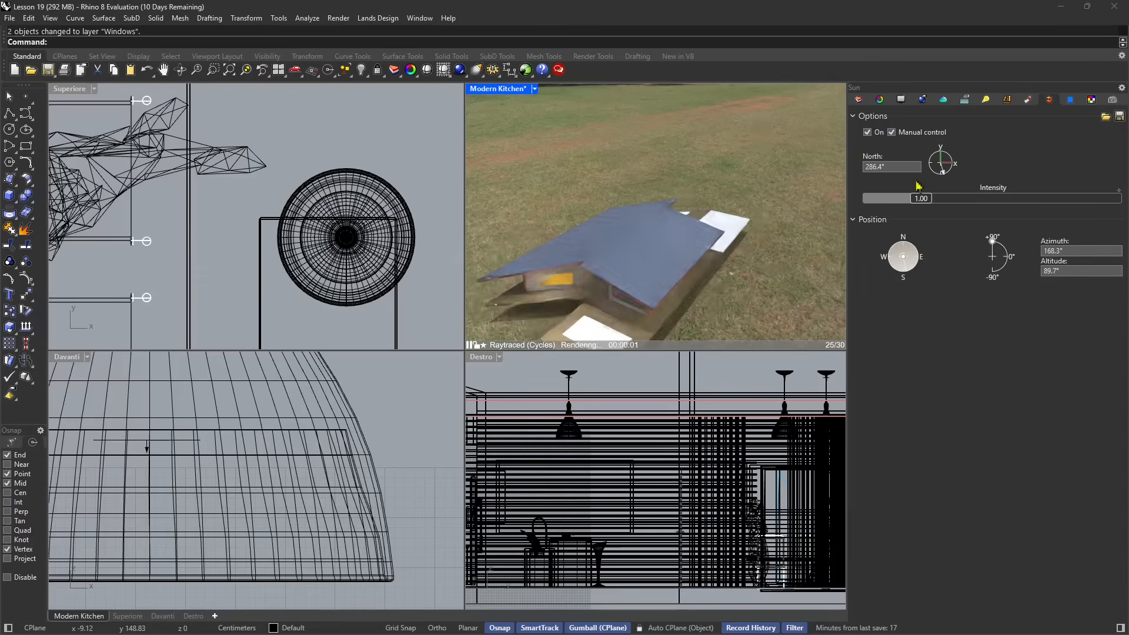
{"action": "left_click", "coordinate": [916, 265]}
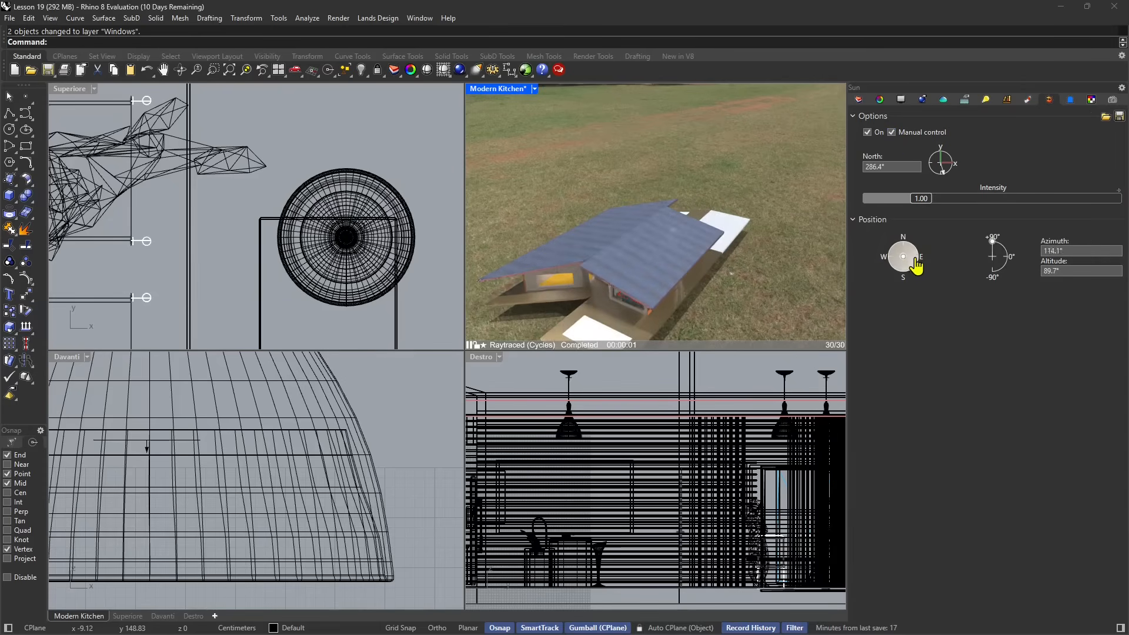
{"action": "left_click_drag", "start_coordinate": [916, 265], "coordinate": [914, 252]}
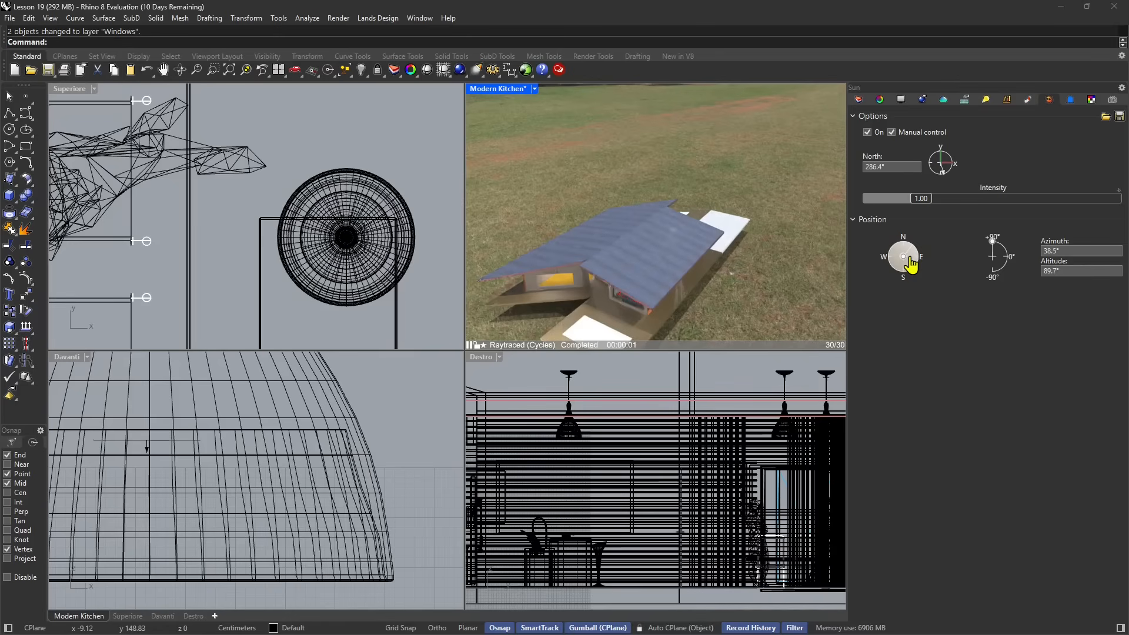
{"action": "left_click_drag", "start_coordinate": [994, 241], "coordinate": [1007, 266]}
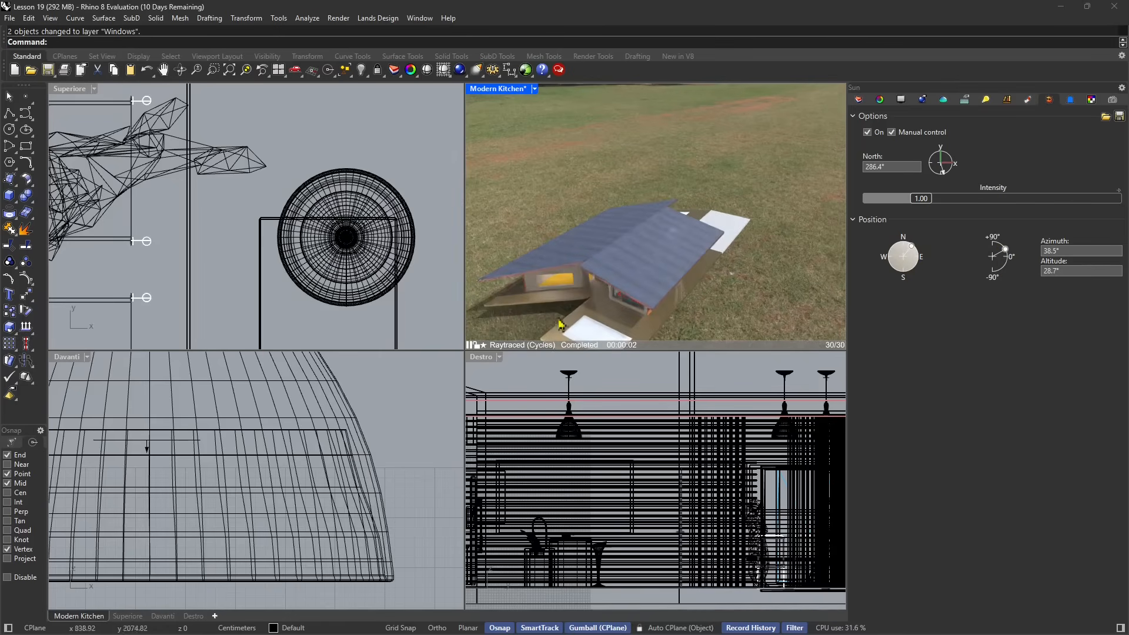
{"action": "left_click_drag", "start_coordinate": [912, 246], "coordinate": [914, 249]}
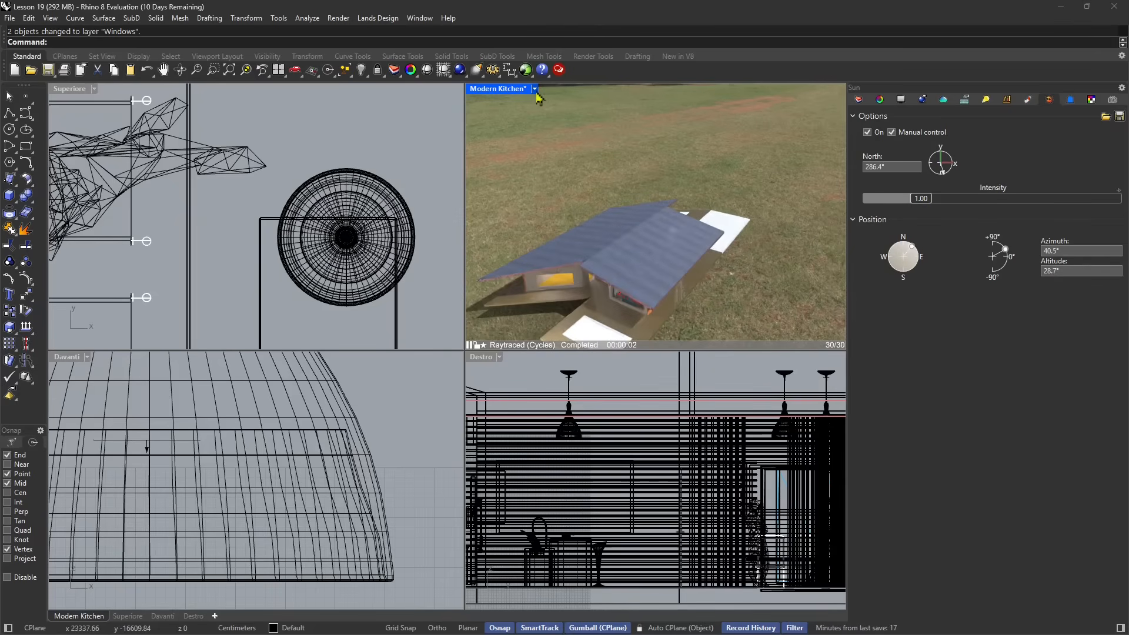
- Restore the Modern Kitchen named view and turn off the ground plane
{"action": "left_click", "coordinate": [1113, 100]}
{"action": "double_click", "coordinate": [891, 395]}
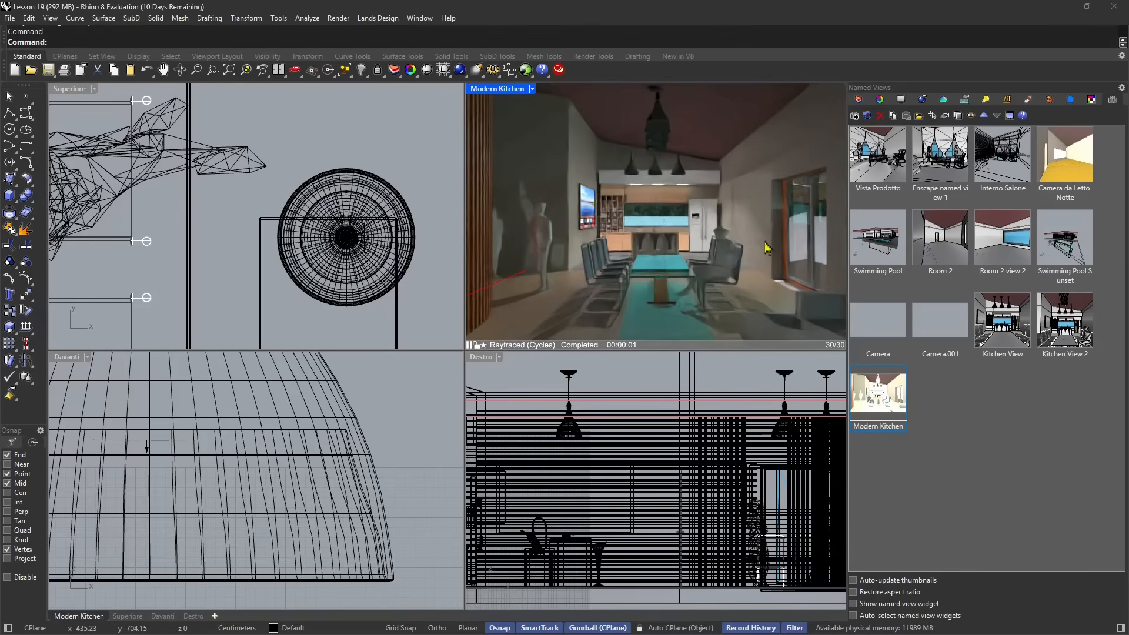
{"action": "scroll", "coordinate": [234, 241], "scroll_direction": "down", "scroll_amount": 6}
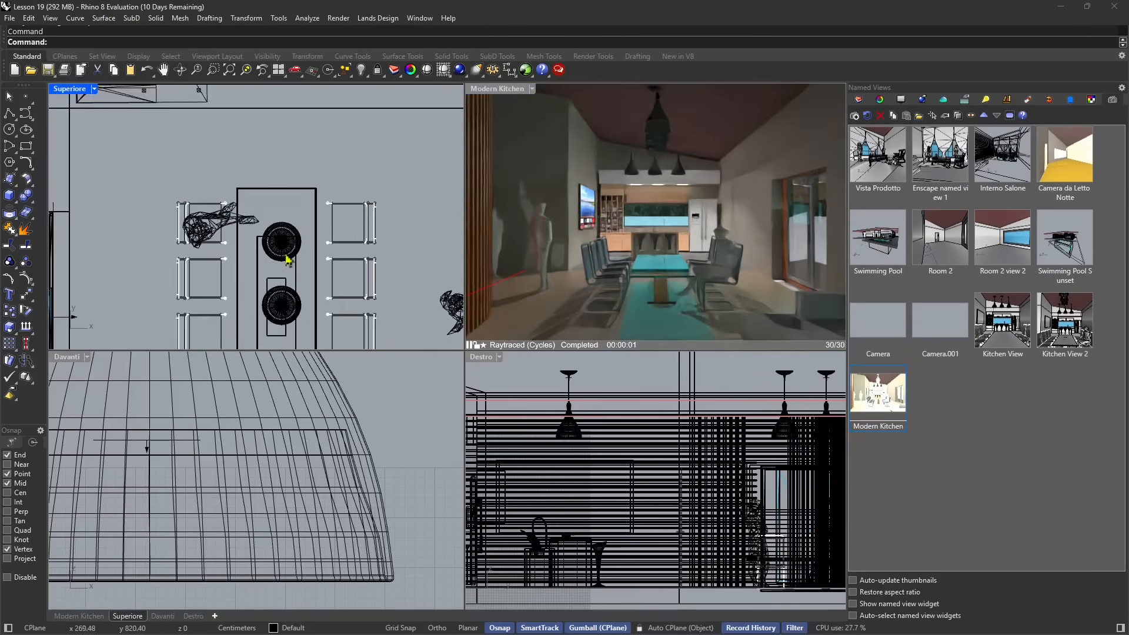
{"action": "scroll", "coordinate": [288, 259], "scroll_direction": "down", "scroll_amount": 10}
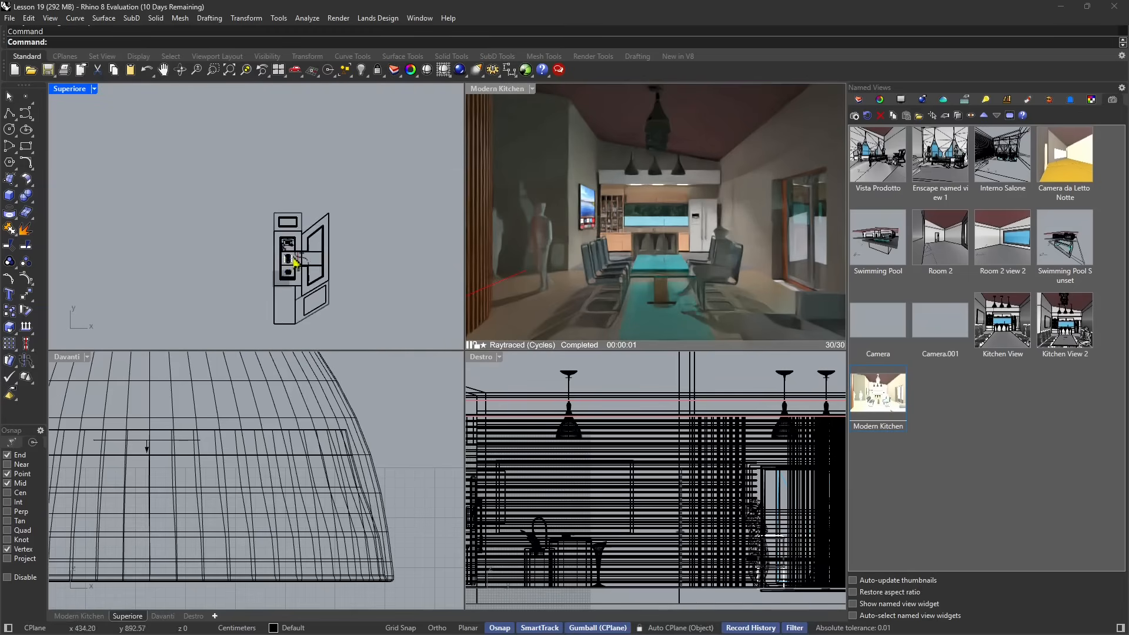
{"action": "scroll", "coordinate": [300, 264], "scroll_direction": "up", "scroll_amount": 2}
{"action": "left_click", "coordinate": [964, 100]}
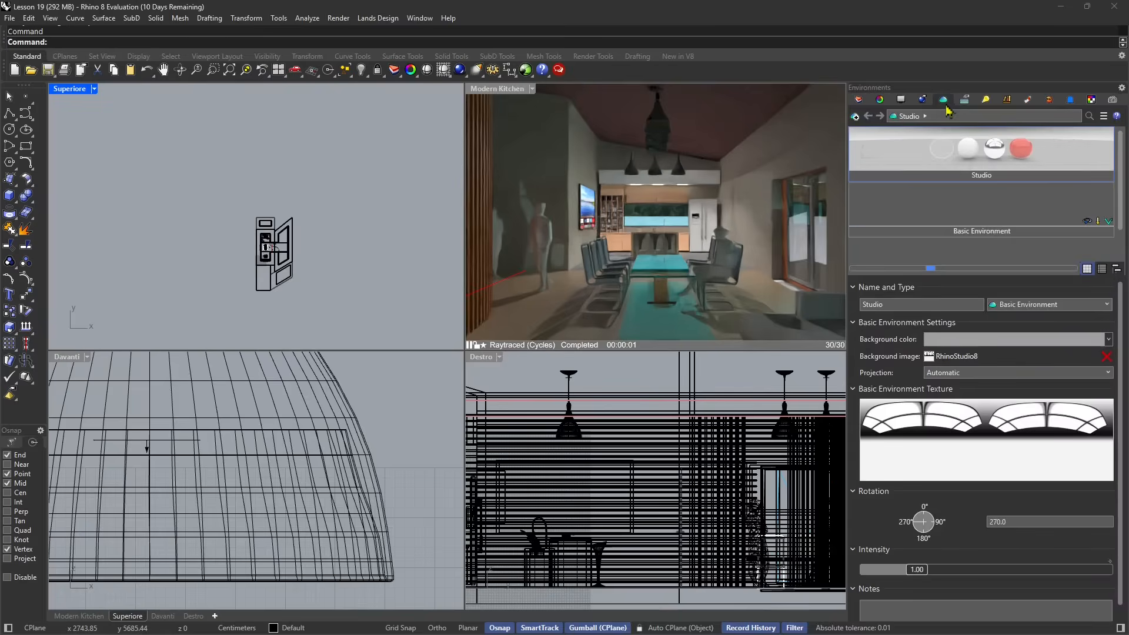
{"action": "left_click", "coordinate": [965, 103]}
{"action": "left_click", "coordinate": [863, 116]}
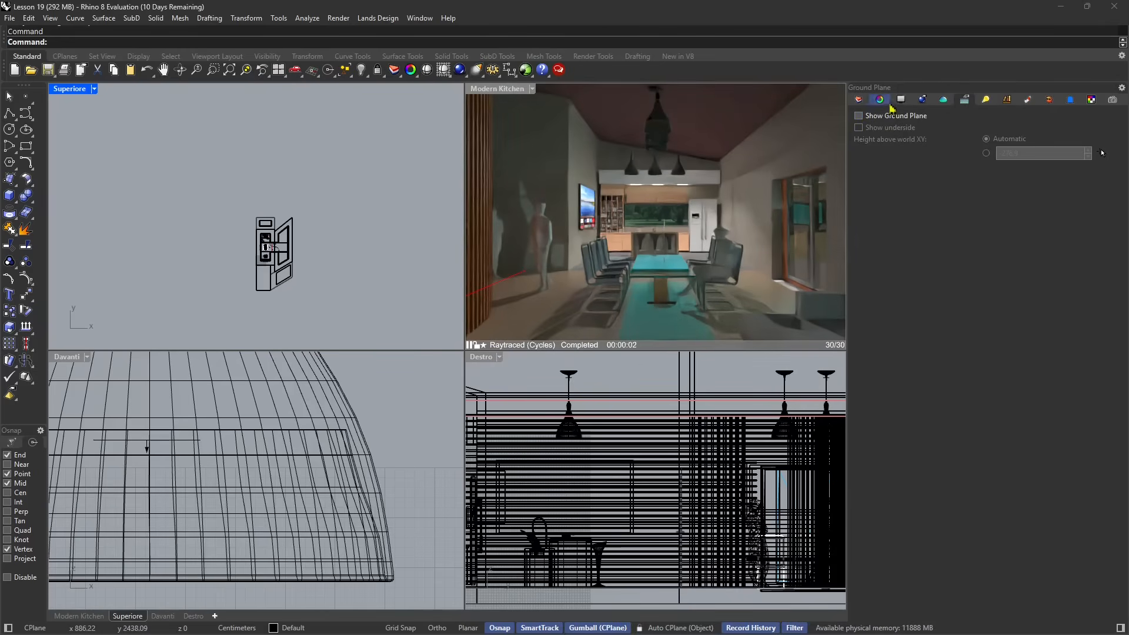
- Rotate the sun to an azimuth of about 79.4° so daylight enters the kitchen from another angle
{"action": "left_click", "coordinate": [943, 100]}
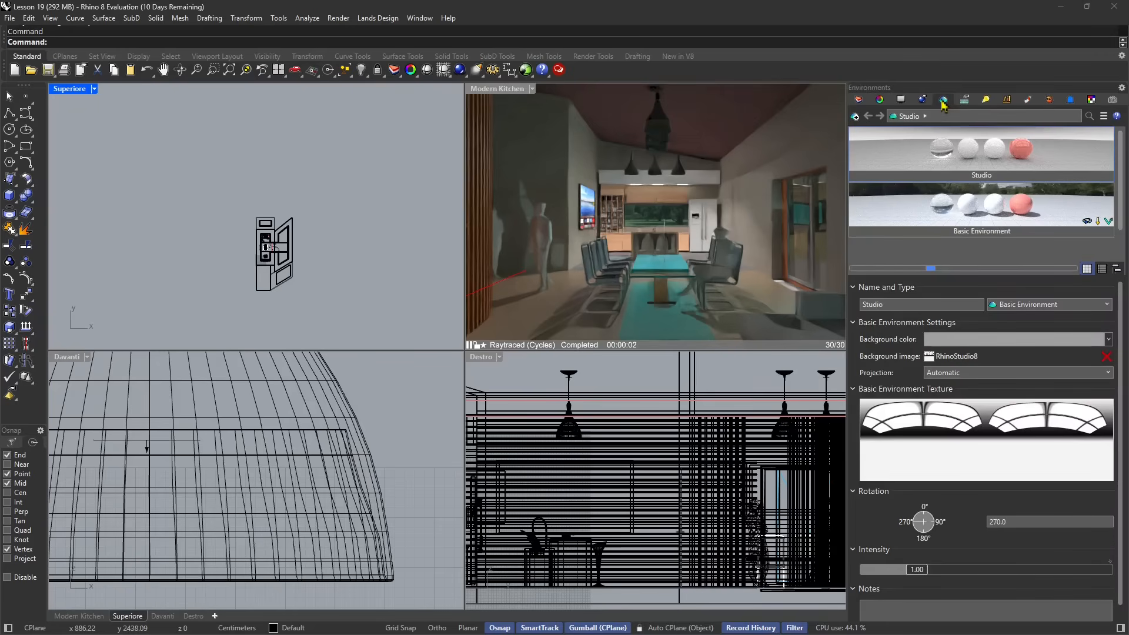
{"action": "left_click", "coordinate": [1049, 101]}
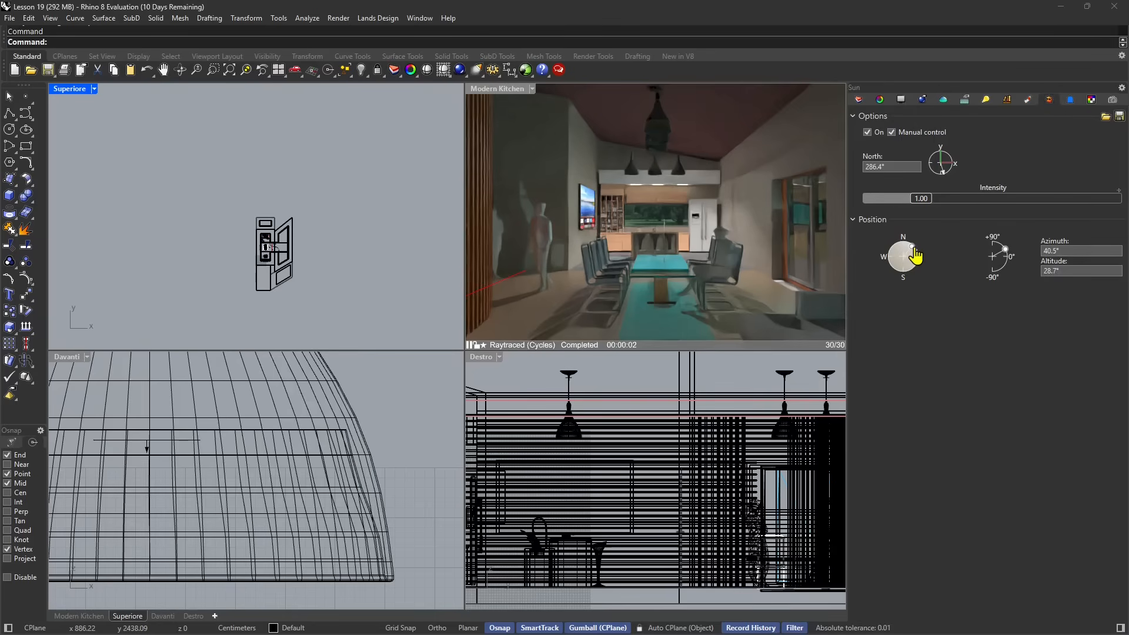
{"action": "left_click_drag", "start_coordinate": [911, 247], "coordinate": [915, 250]}
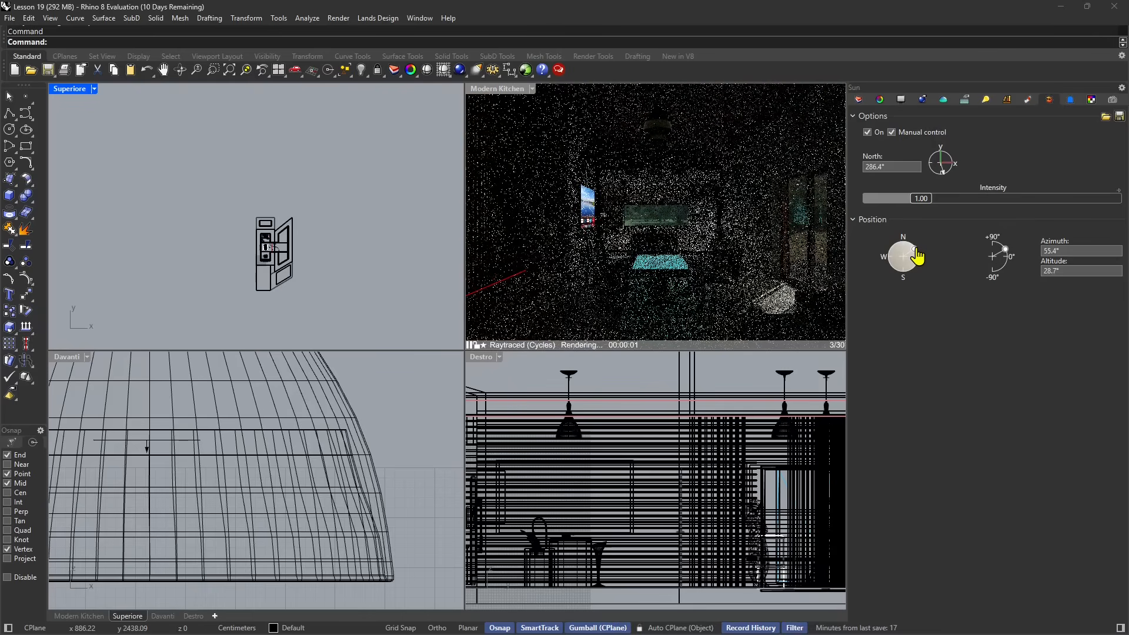
{"action": "left_click_drag", "start_coordinate": [917, 256], "coordinate": [919, 274]}
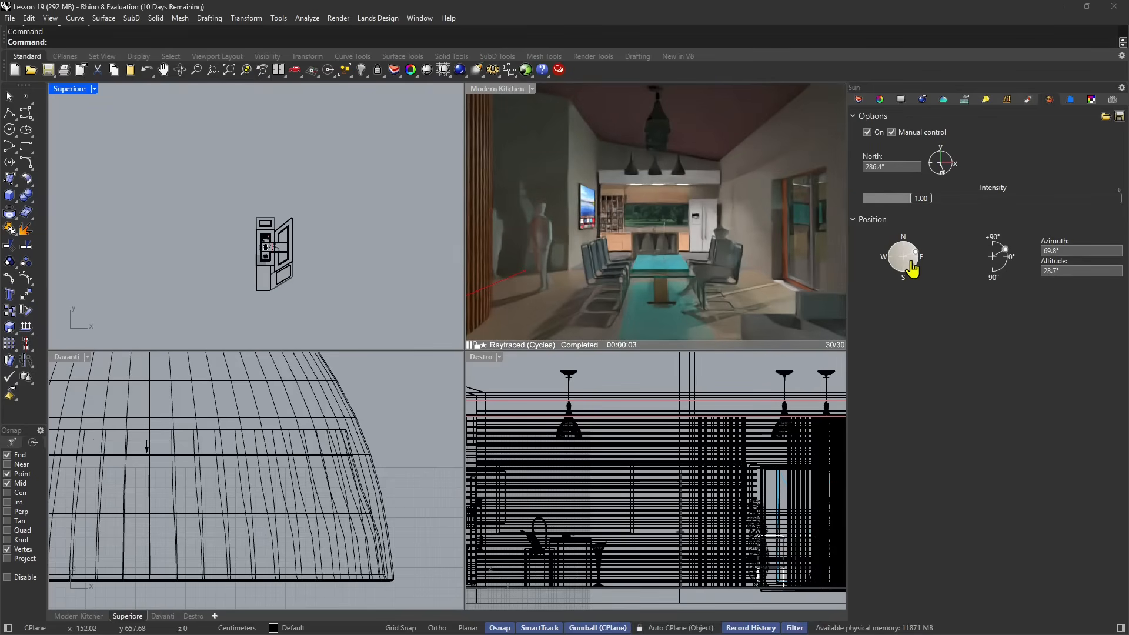
{"action": "left_click_drag", "start_coordinate": [919, 263], "coordinate": [925, 255]}
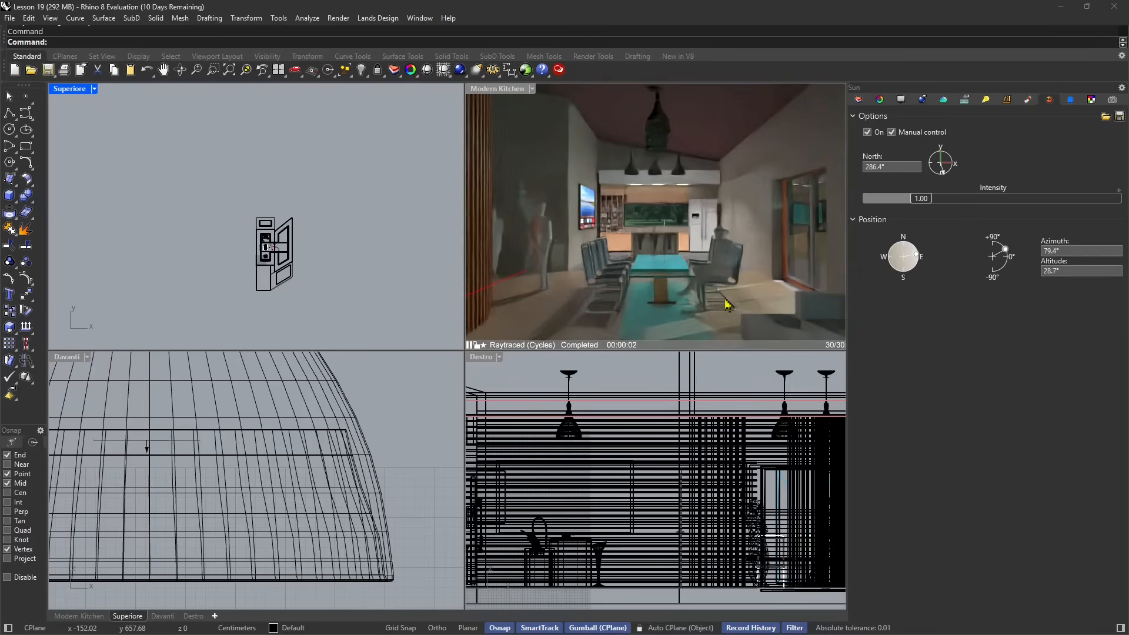
- Set the render quality to Final quality (1500 samples)
{"action": "left_click", "coordinate": [922, 99]}
{"action": "left_click", "coordinate": [910, 211]}
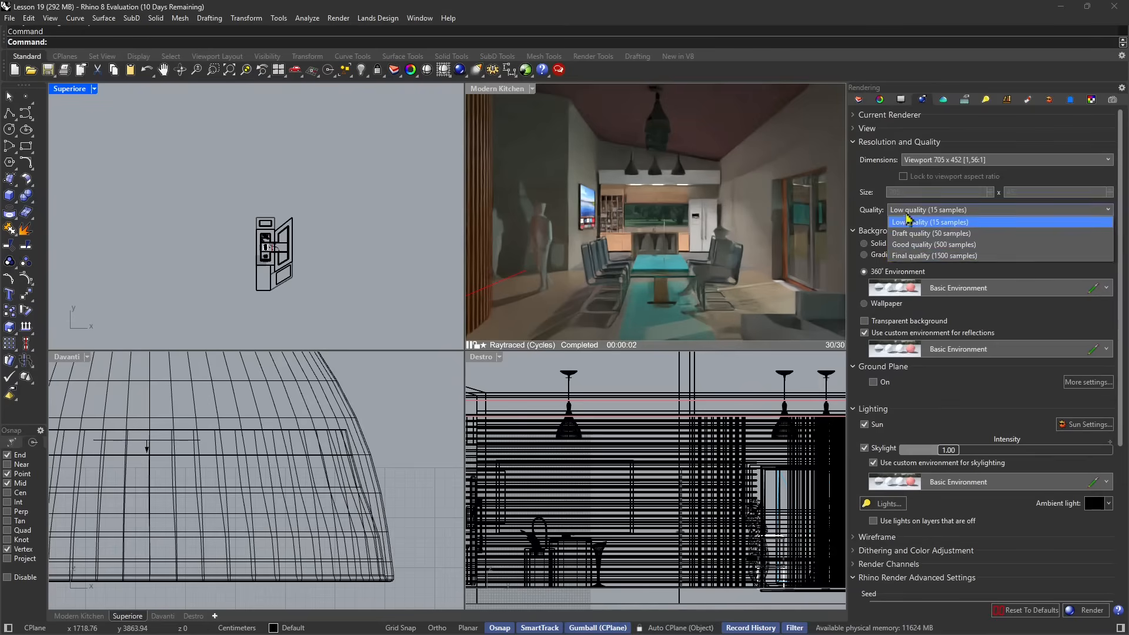
{"action": "left_click", "coordinate": [911, 256]}
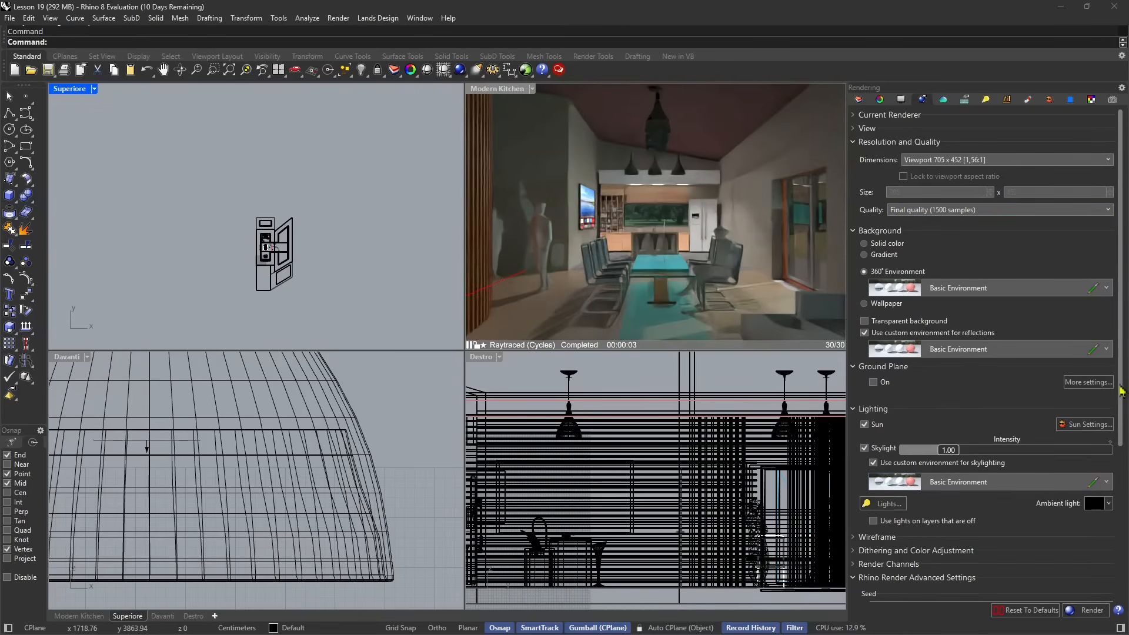
- Set the session samples to 4000 in the Rhino Render advanced settings
{"action": "left_click_drag", "start_coordinate": [1121, 394], "coordinate": [1123, 536]}
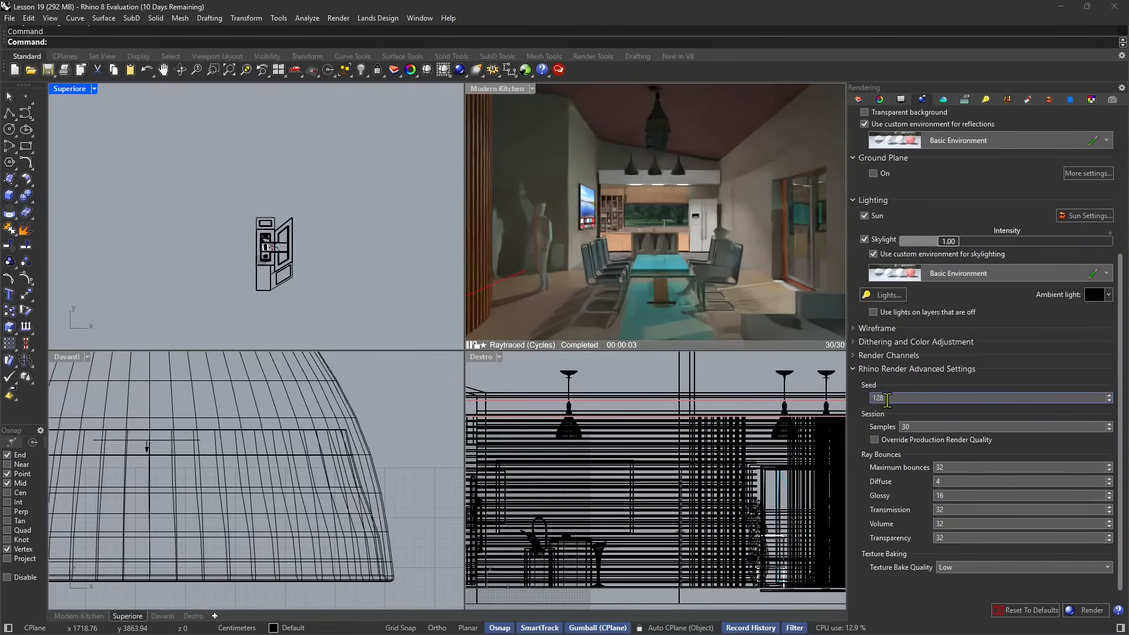
{"action": "double_click", "coordinate": [932, 427]}
{"action": "type", "text": "4"}
{"action": "key", "text": "Return"}
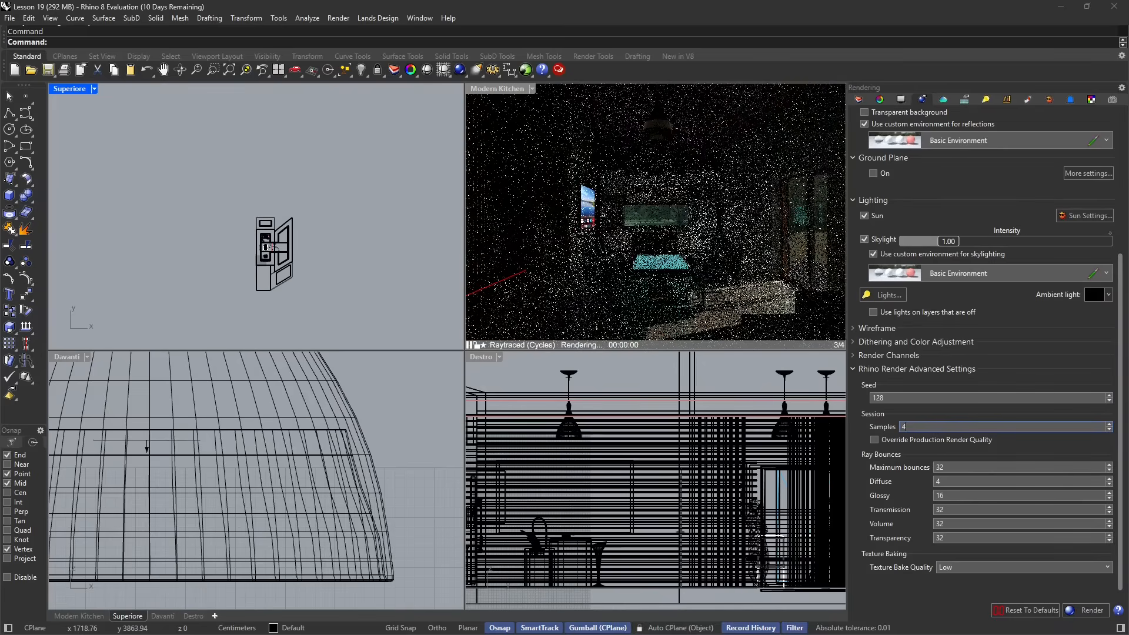
{"action": "type", "text": "000"}
{"action": "key", "text": "Return"}
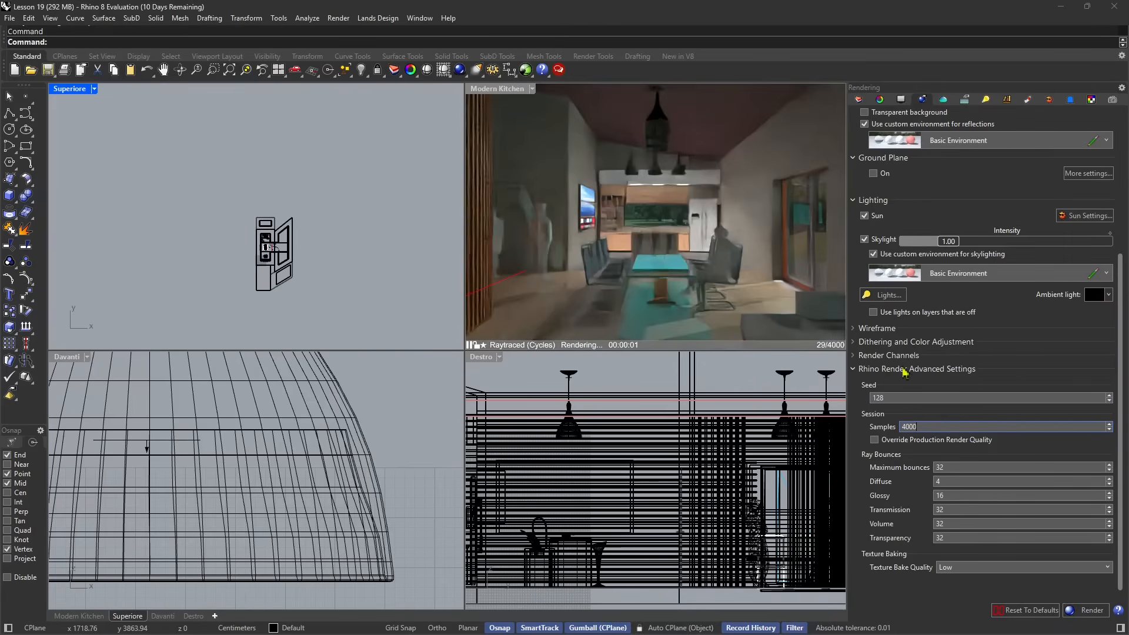